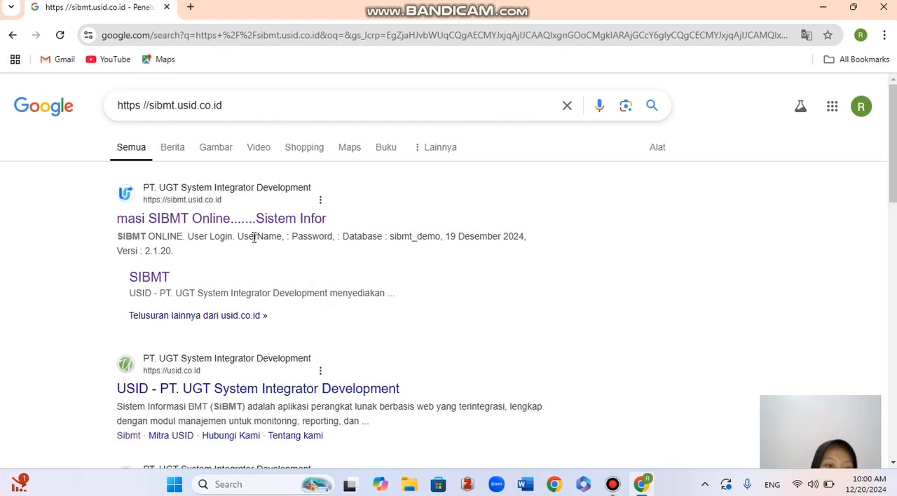
Open the SIBMT Online site from the search results and log in with the saved user bank credentials.
click(249, 220)
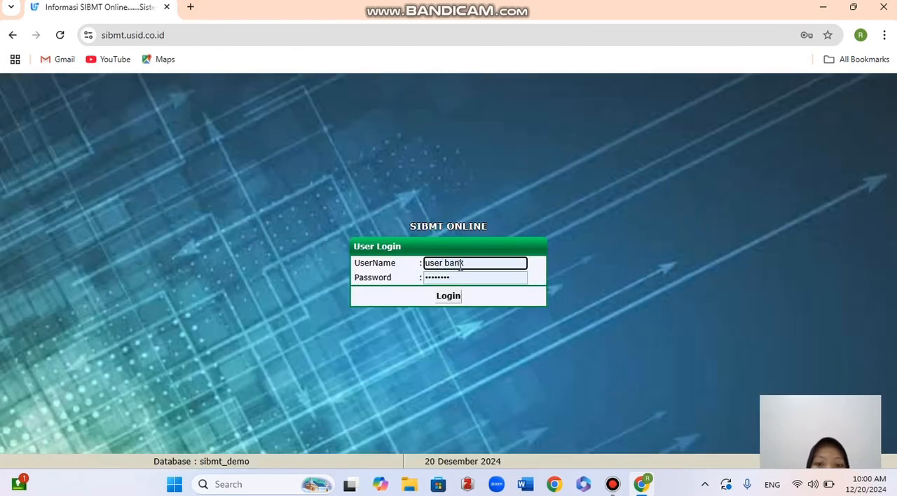
click(449, 298)
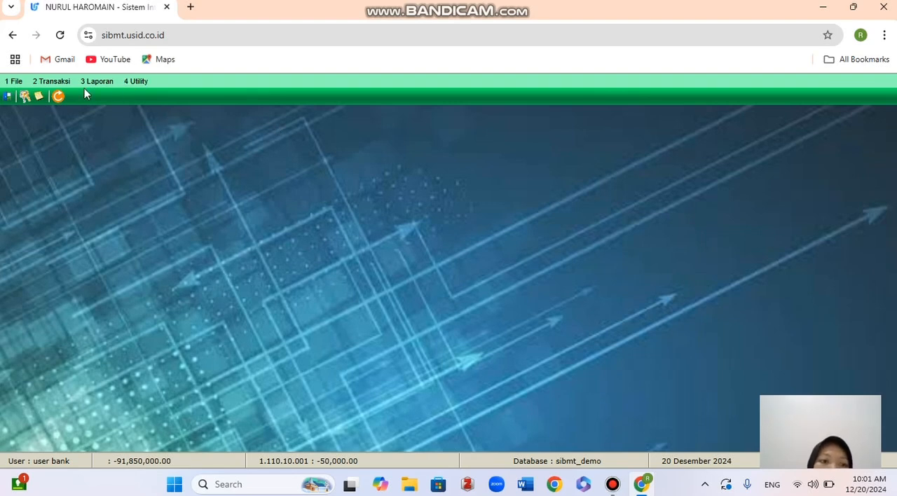
Open Add Register Nasabah under Master Register Nasabah and start a new customer record.
click(14, 81)
mouse_move(32, 95)
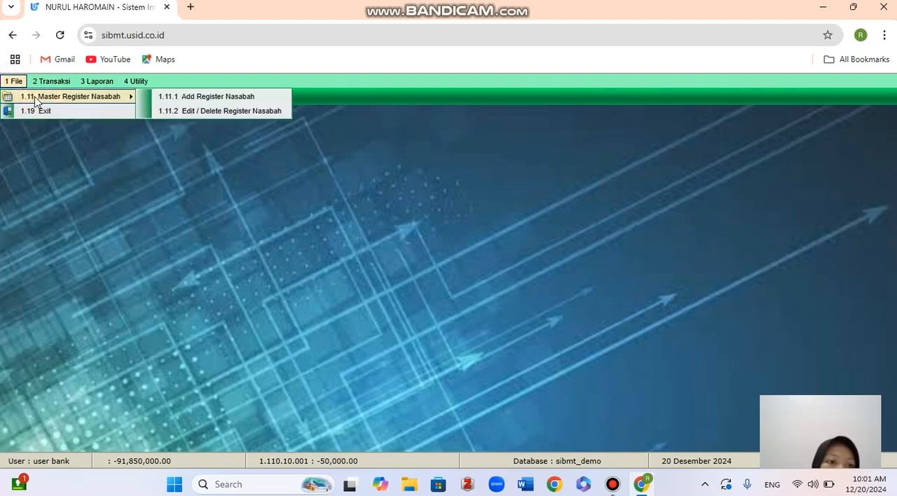
click(160, 97)
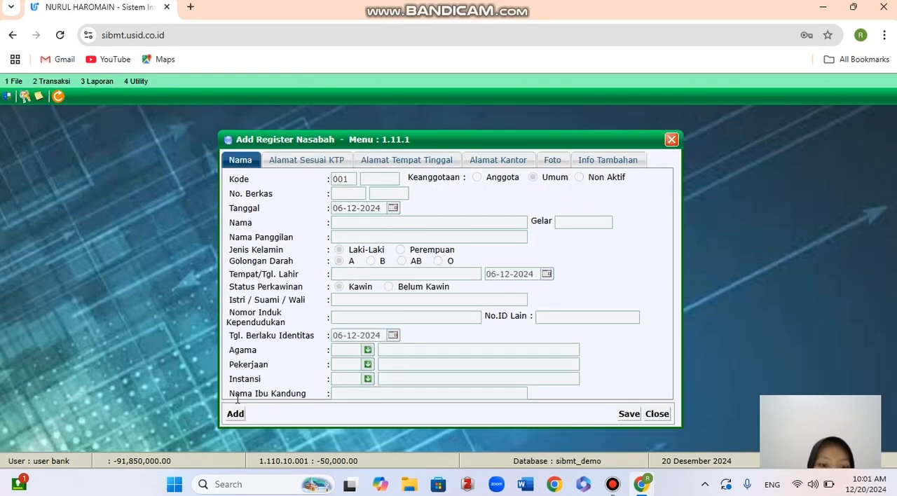
click(236, 414)
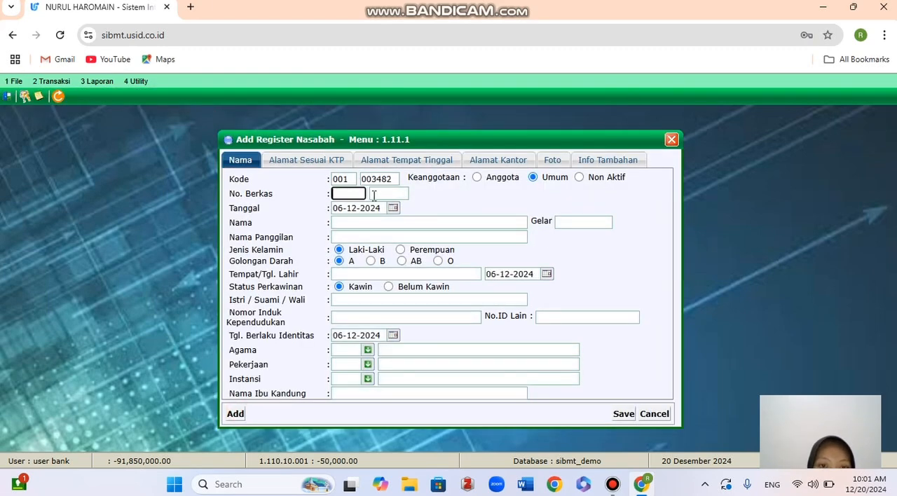
Fill in the customer's full name and nickname, and set the gender to Perempuan.
click(366, 222)
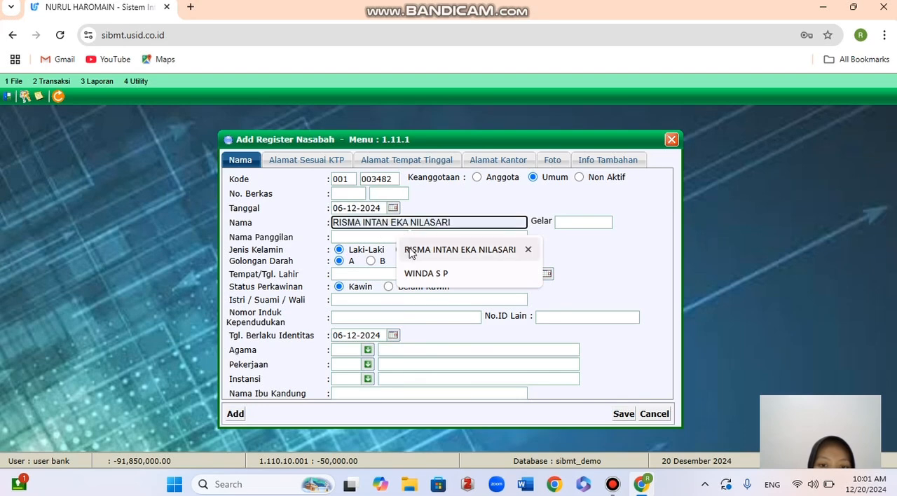
click(411, 251)
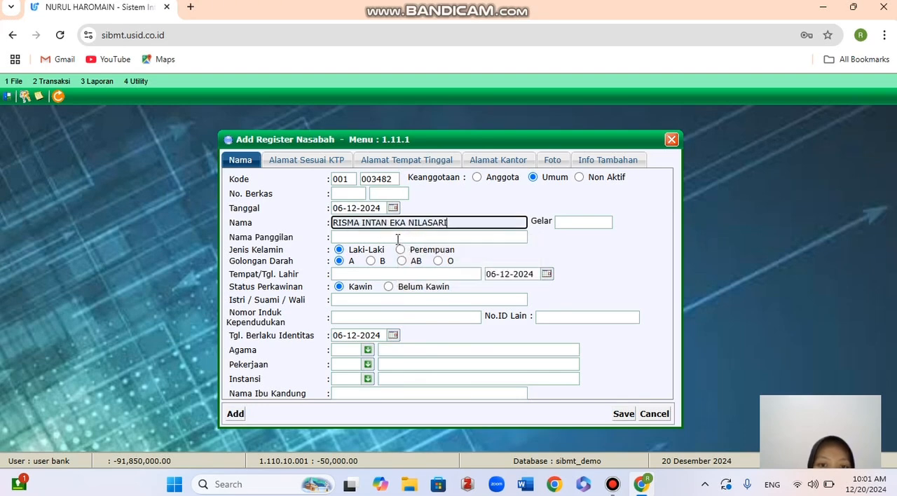
click(398, 239)
click(416, 261)
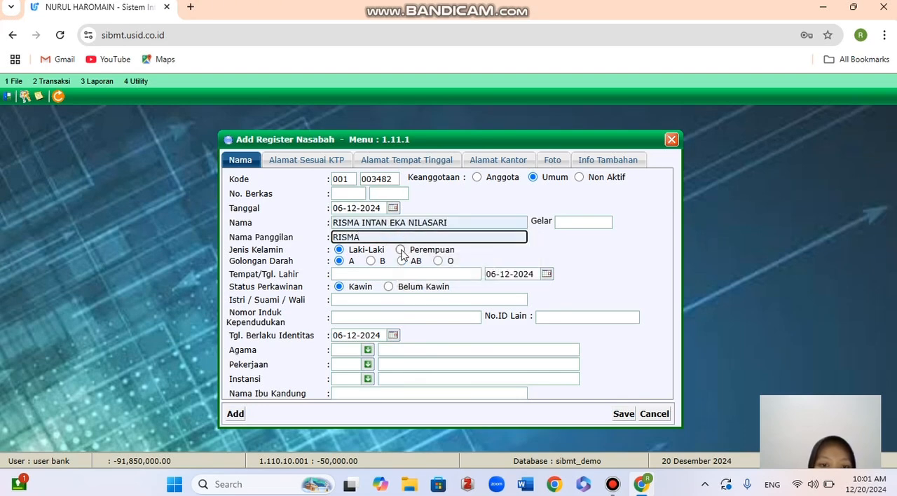
click(401, 250)
Enter pacitan as the place of birth and replace the default birth date with the customer's date of birth.
click(388, 277)
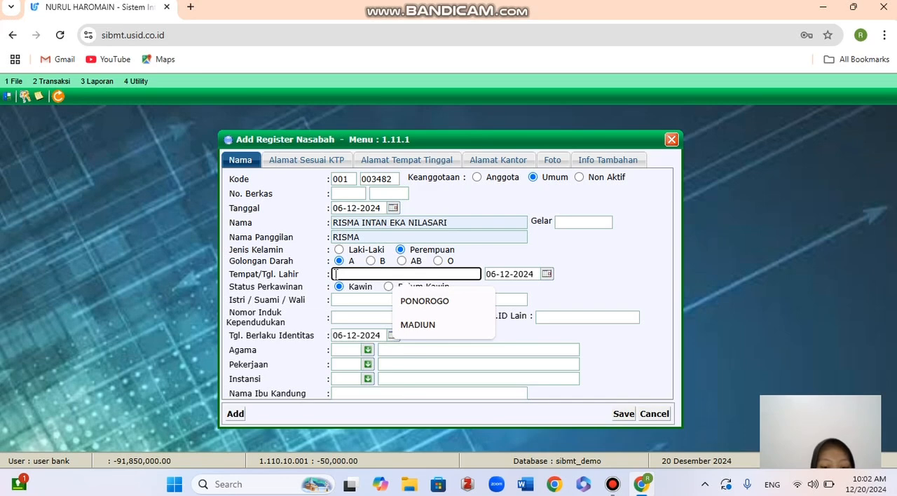
text(Paci)
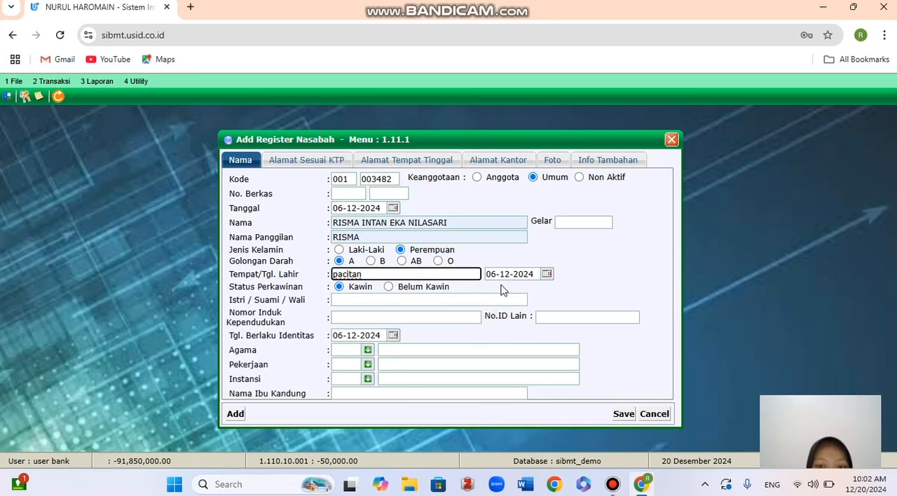
click(523, 272)
drag(534, 274, 391, 288)
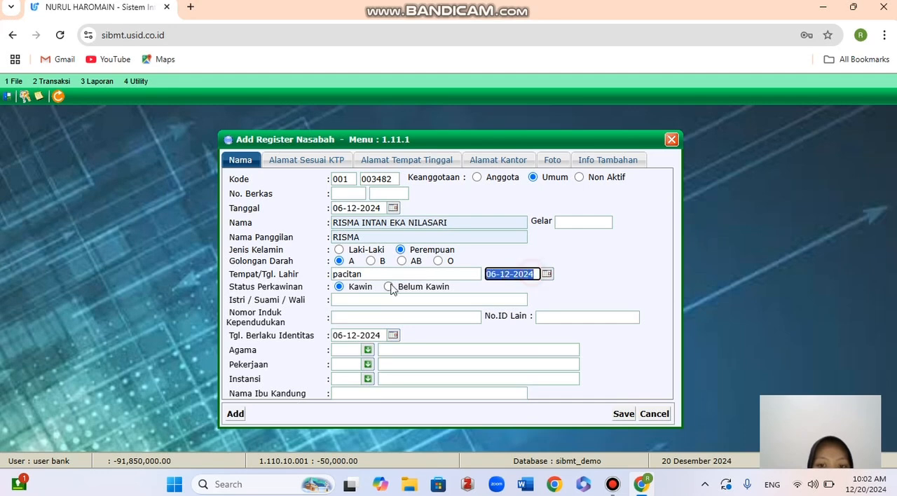
key(BackSpace)
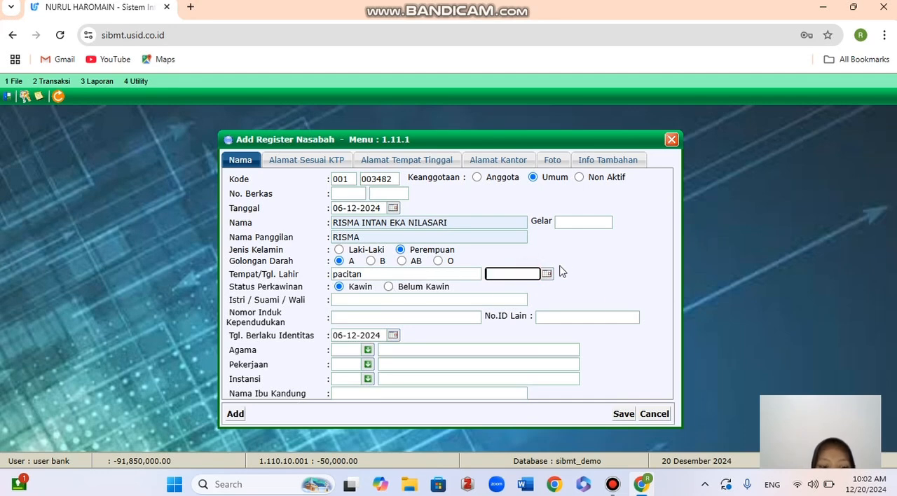
click(568, 300)
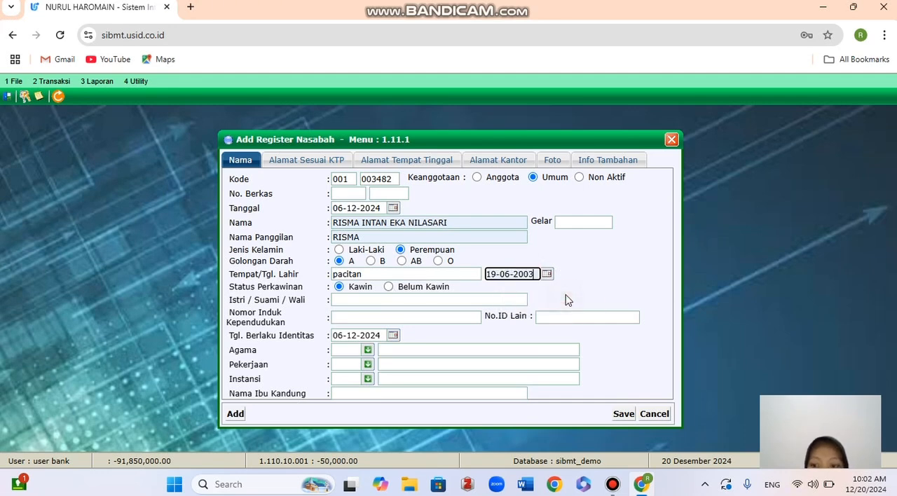
Set Istri / Suami / Wali to TIDAK ADA and enter the customer's national identity number in Nomor Induk Kependudukan.
click(436, 299)
click(429, 326)
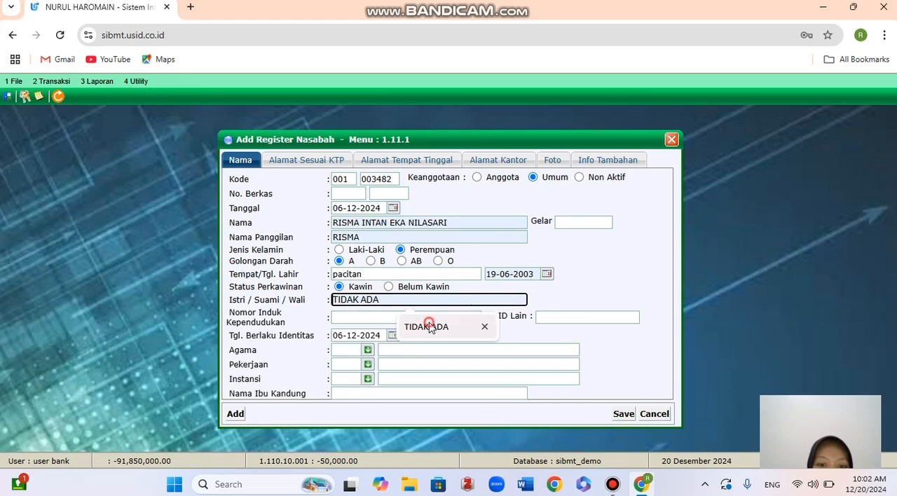
click(405, 314)
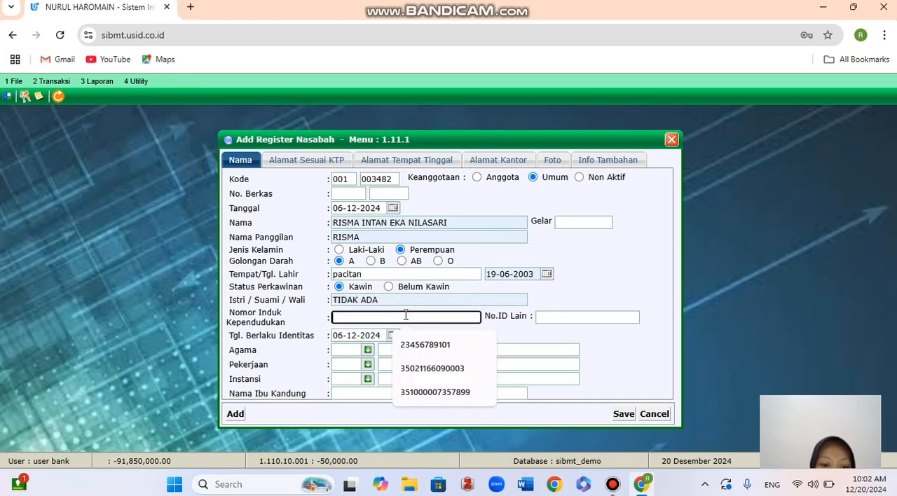
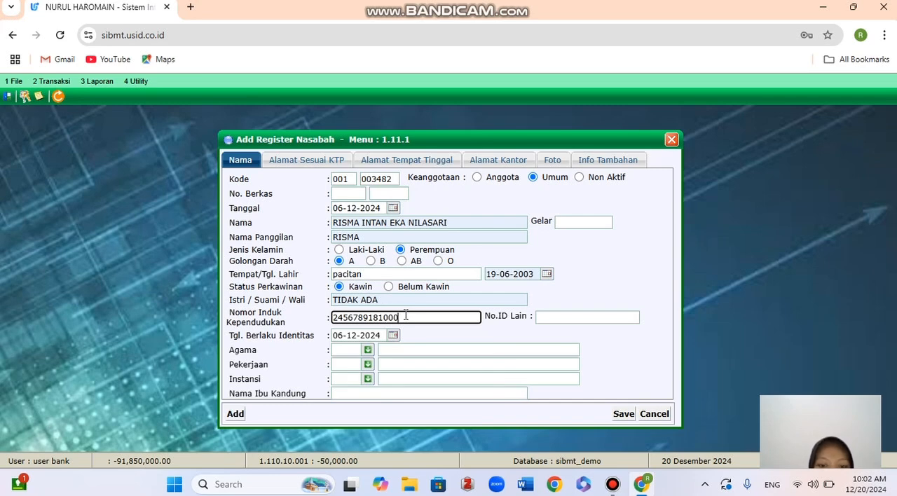
Set the customer's Agama to Islam (01), Pekerjaan to Wiraswasta (14) and Instansi to Swasta (003).
click(367, 351)
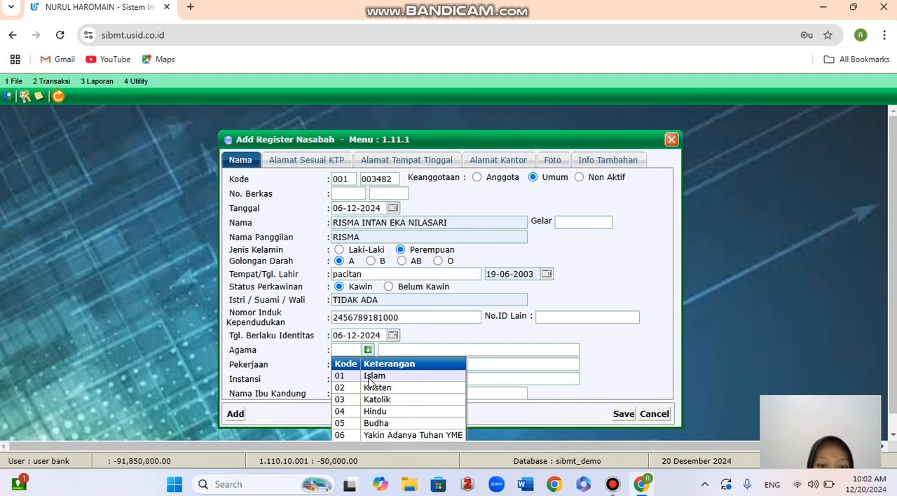
click(368, 376)
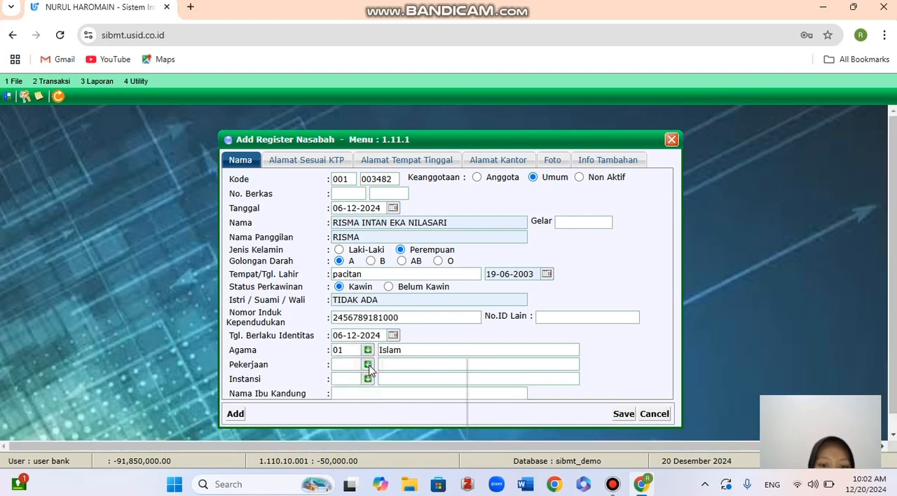
click(368, 365)
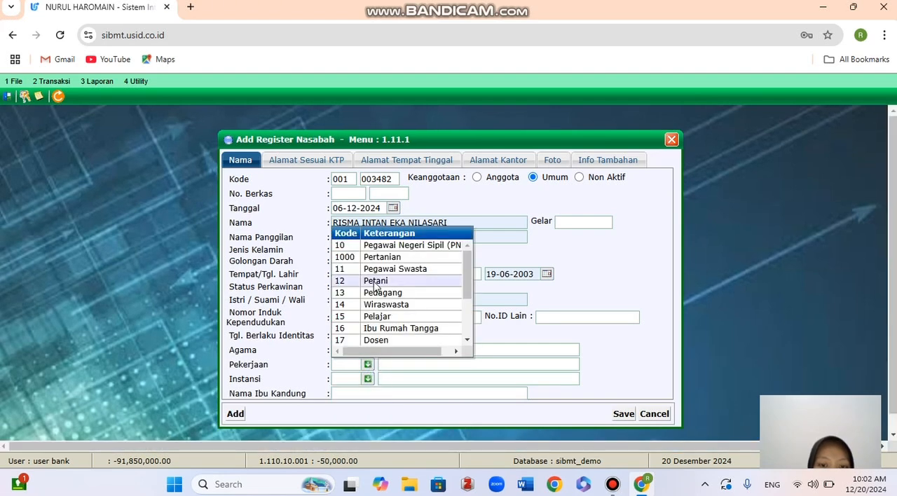
click(404, 306)
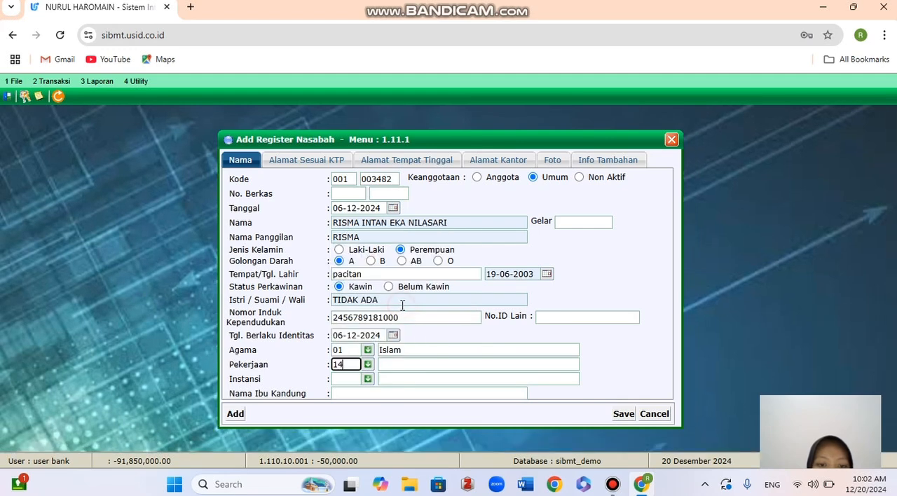
click(366, 379)
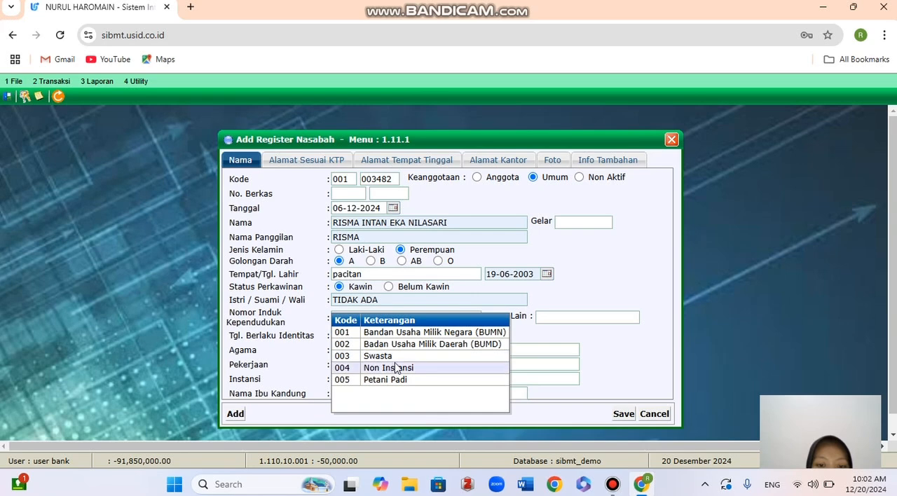
click(398, 356)
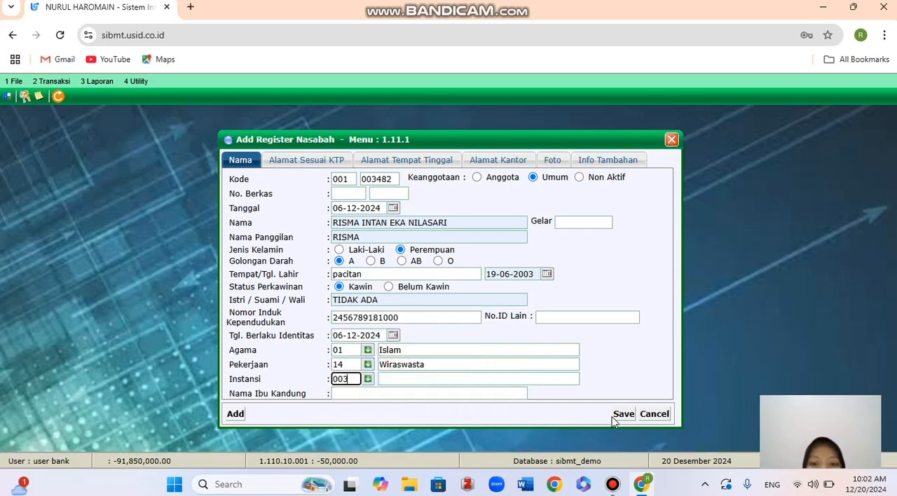
Enter the customer's address and mobile phone number in the Alamat Sesuai KTP section.
click(286, 168)
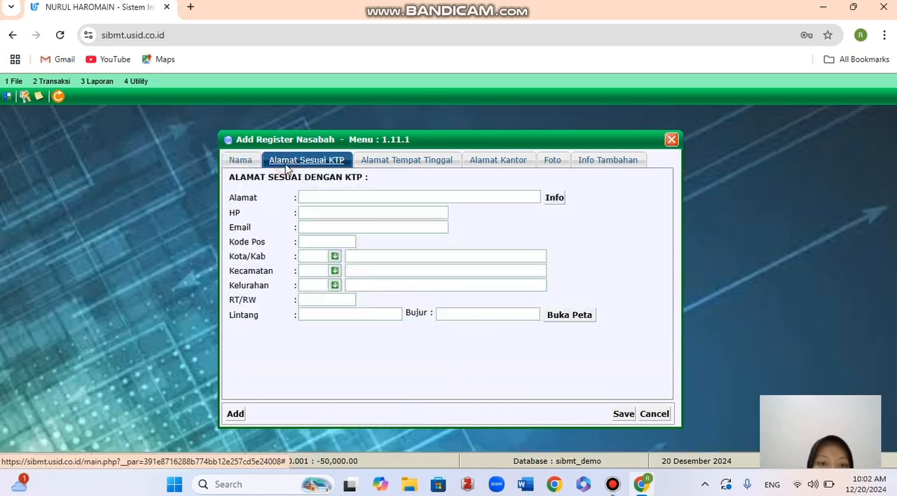
click(320, 197)
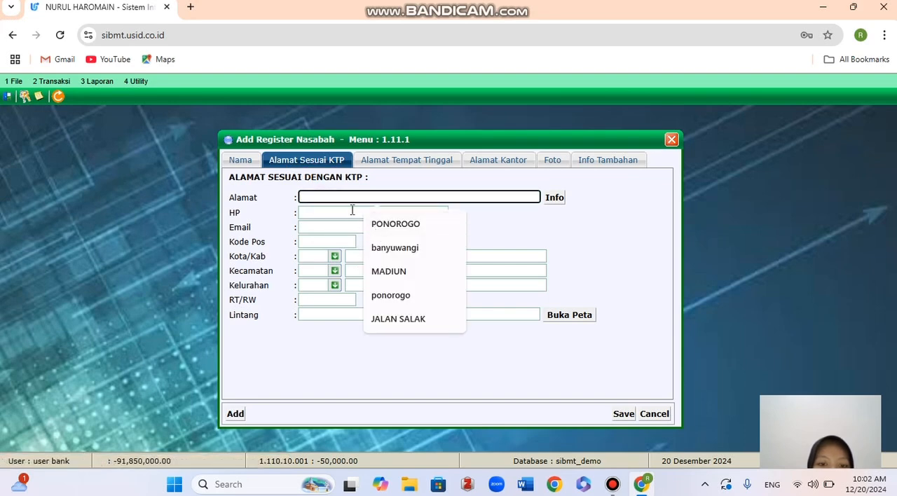
text(pacitan)
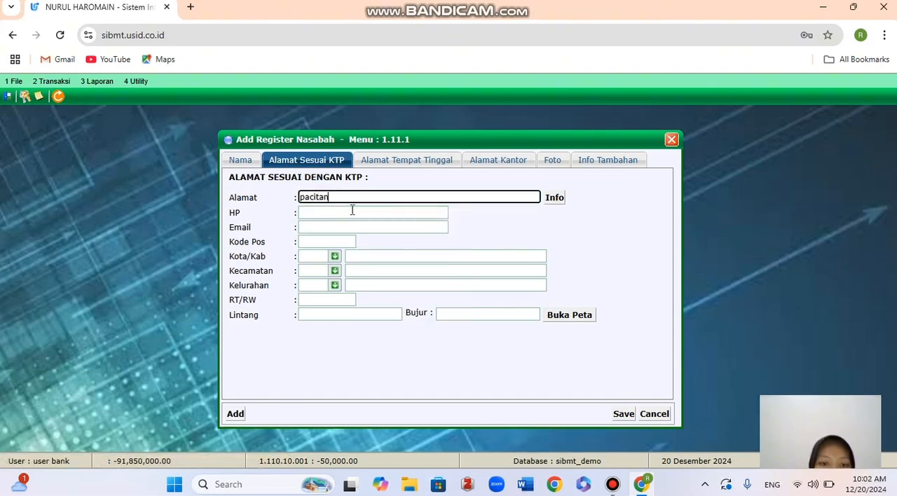
click(353, 212)
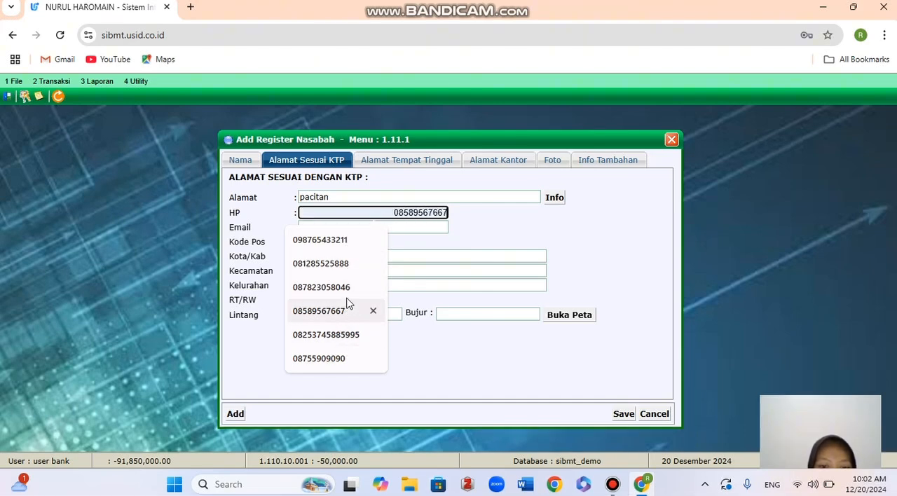
click(351, 272)
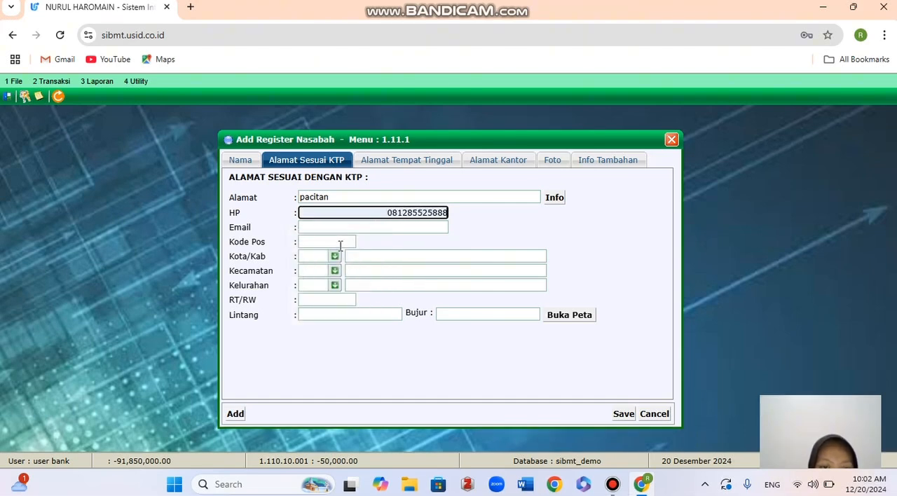
Fill in the customer's e-mail and postal code for the KTP address.
click(340, 227)
click(365, 256)
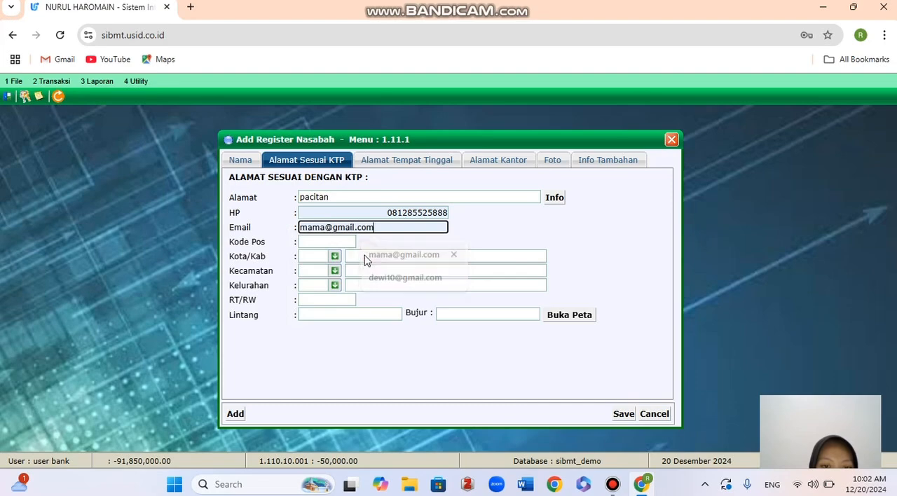
click(340, 241)
click(342, 269)
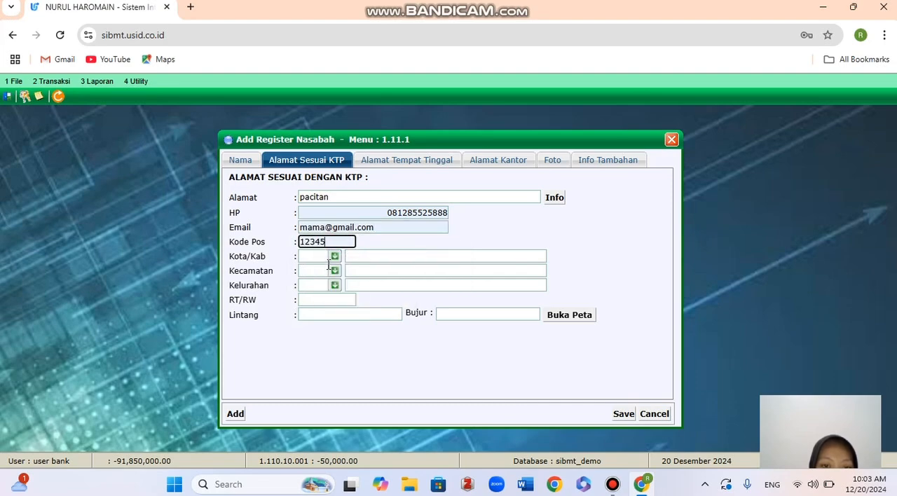
Set the KTP address's Kota/Kab to KAB. PACITAN (3501).
click(334, 256)
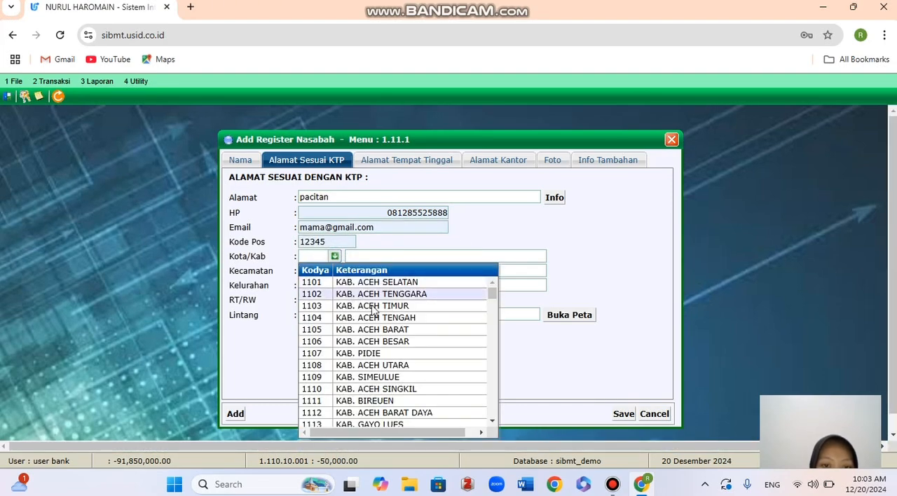
scroll(372, 316, down, 20)
scroll(382, 329, down, 20)
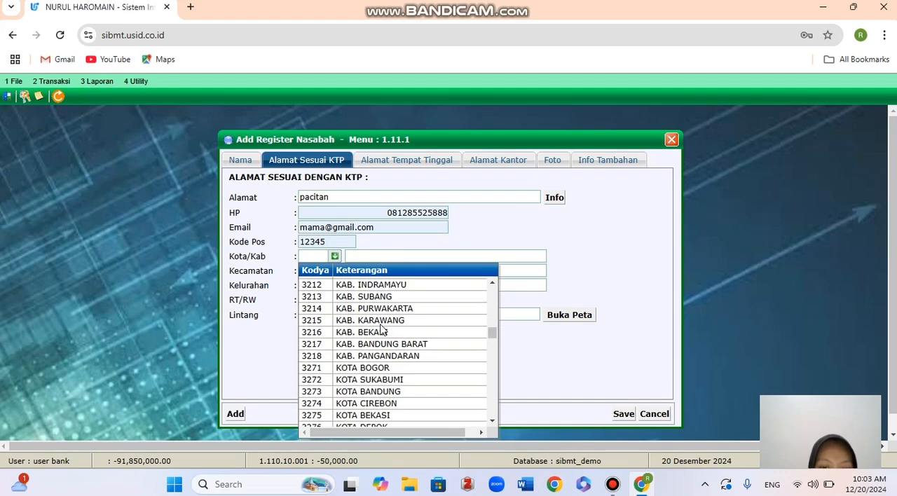
scroll(382, 330, down, 6)
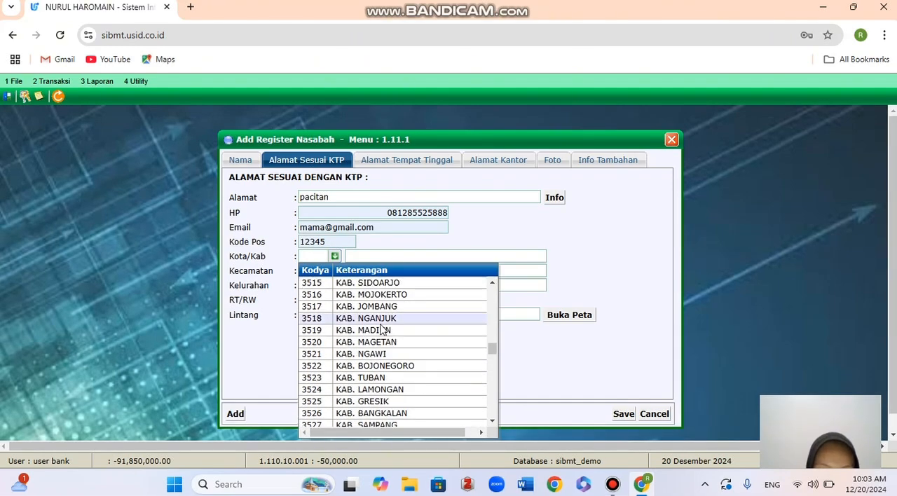
scroll(382, 329, down, 6)
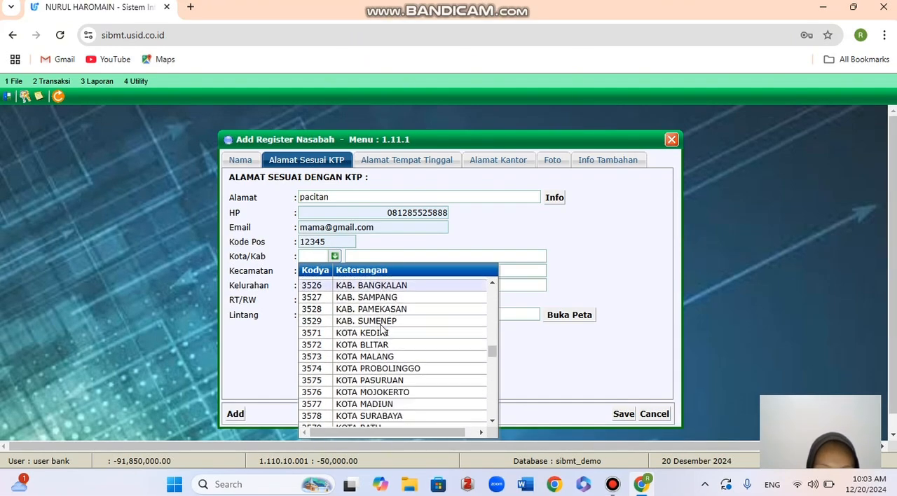
scroll(382, 330, up, 13)
scroll(382, 329, up, 5)
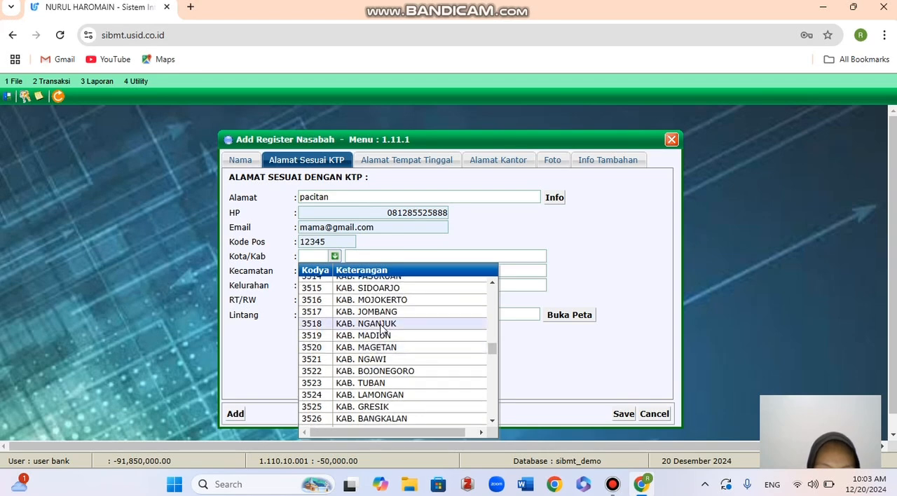
scroll(382, 330, up, 3)
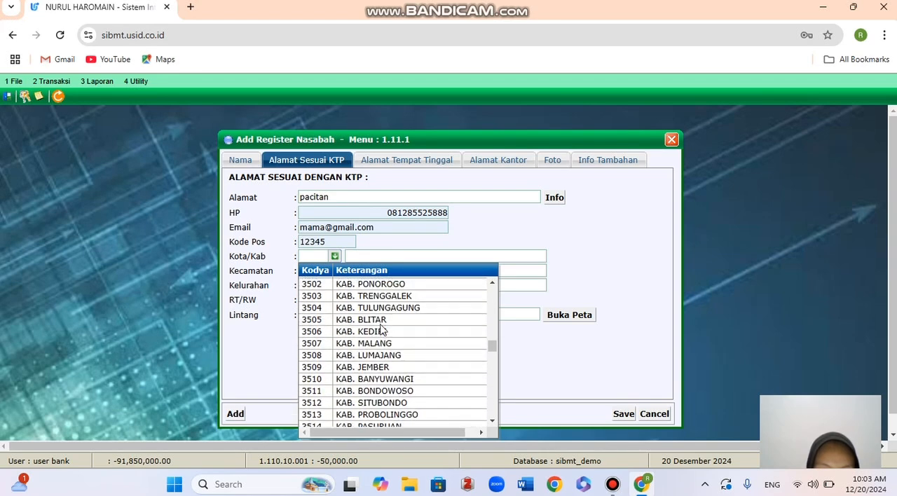
click(382, 327)
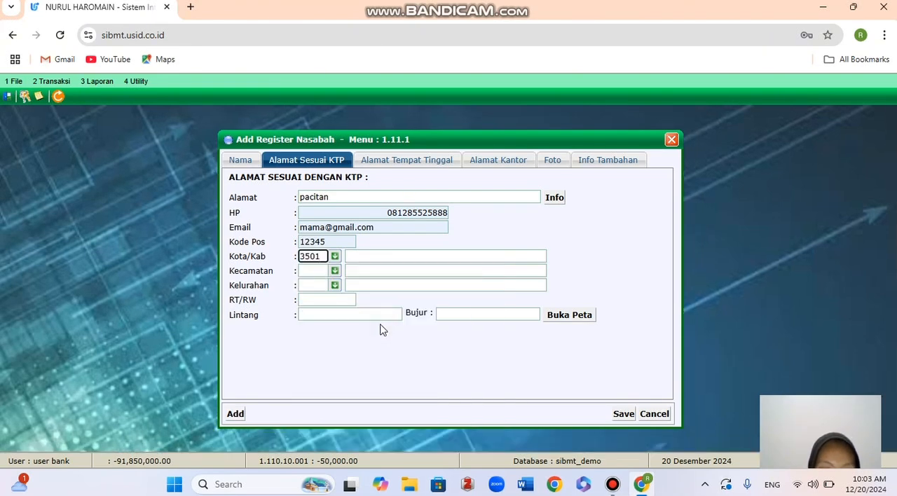
Set the KTP address's Kecamatan to Donorojo (0001) and Kelurahan to Widoro (2001).
click(334, 272)
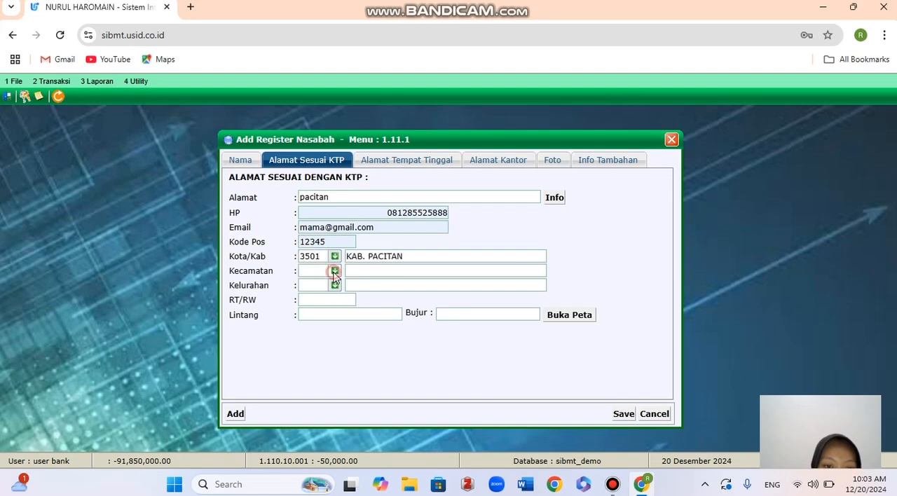
click(342, 300)
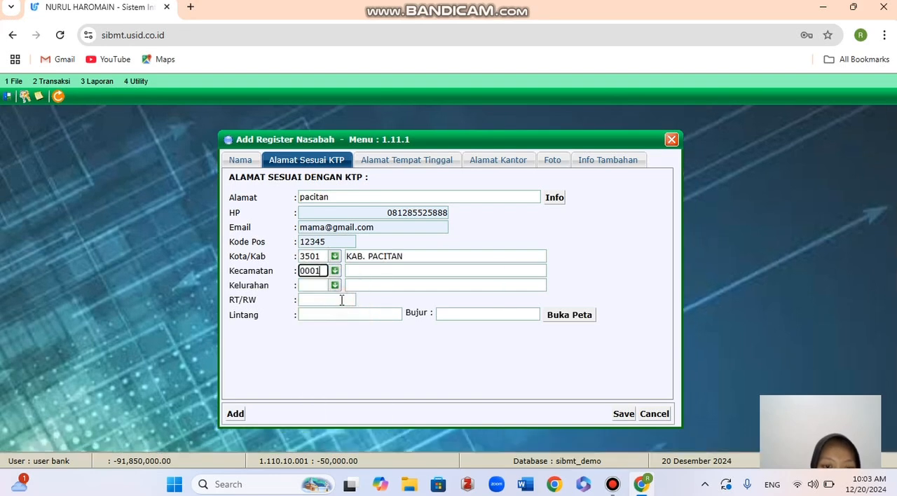
click(334, 286)
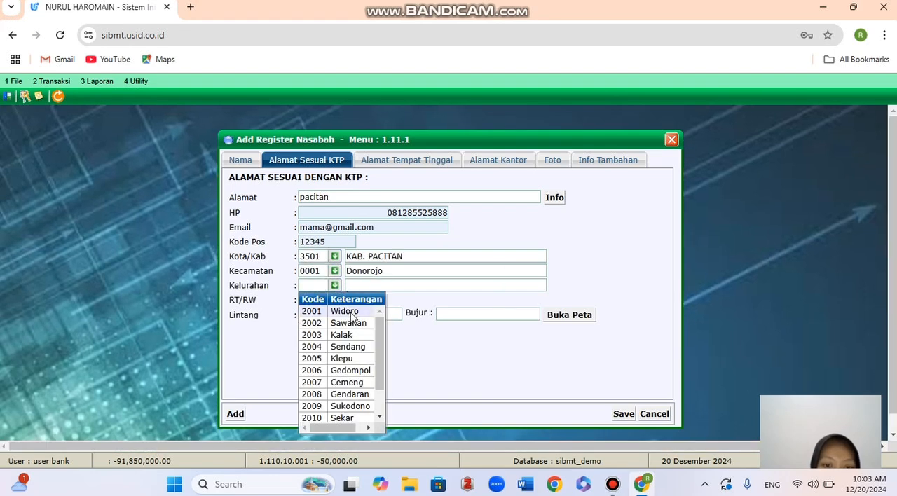
click(352, 313)
Fill in the KTP address's RT/RW and its coordinates, with Lintang 96522123 and Bujur 324723.
click(341, 302)
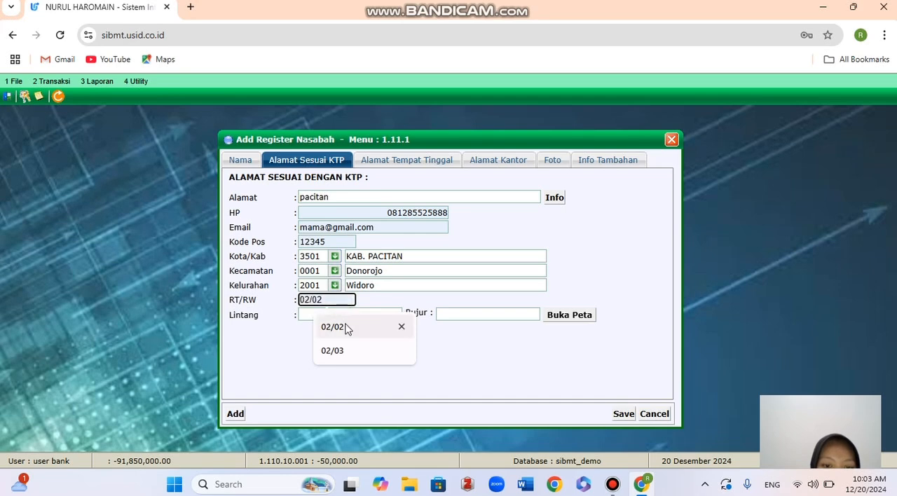
click(345, 328)
click(345, 315)
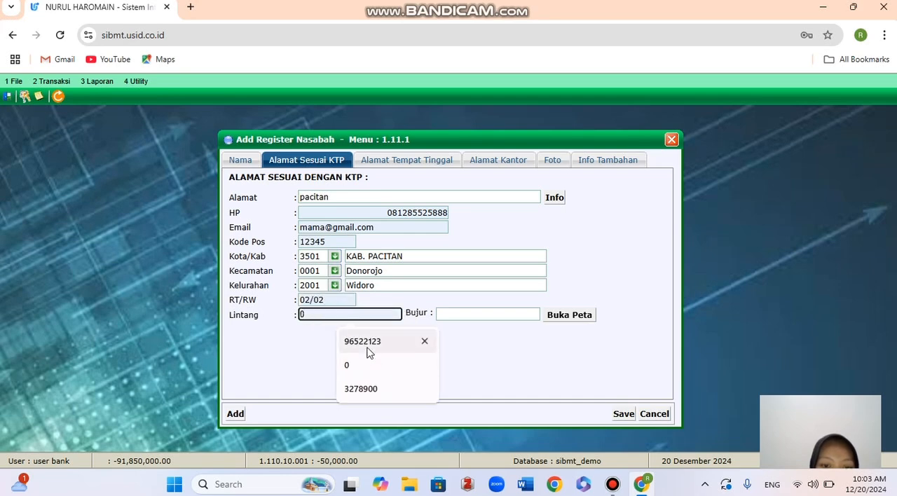
click(372, 343)
click(481, 314)
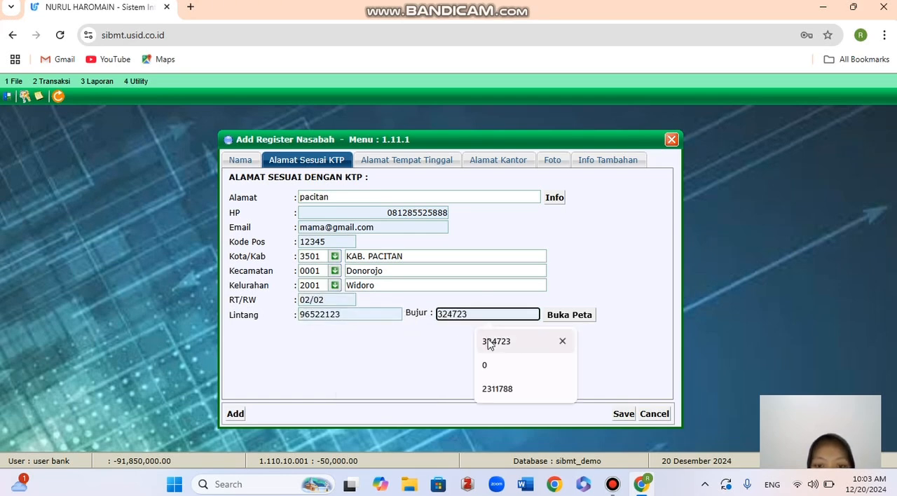
click(489, 342)
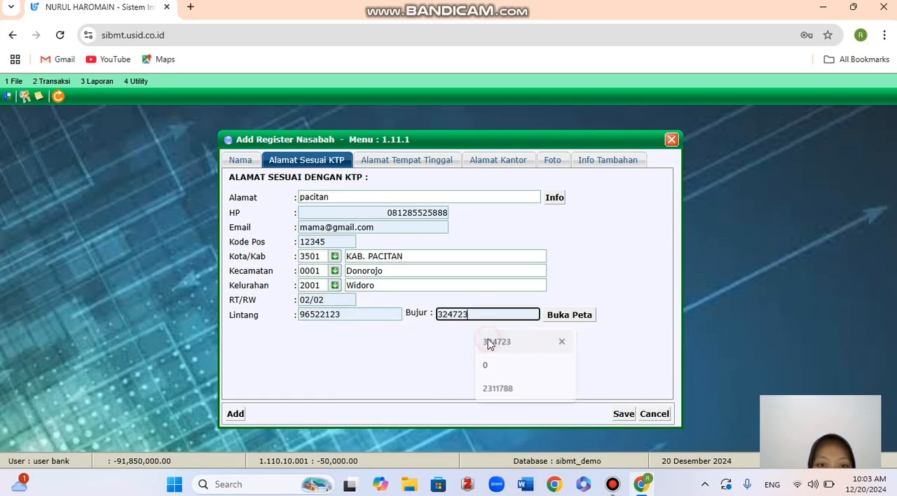
Enter the customer's residential address and home phone number in the Alamat Tempat Tinggal section.
click(424, 163)
click(364, 198)
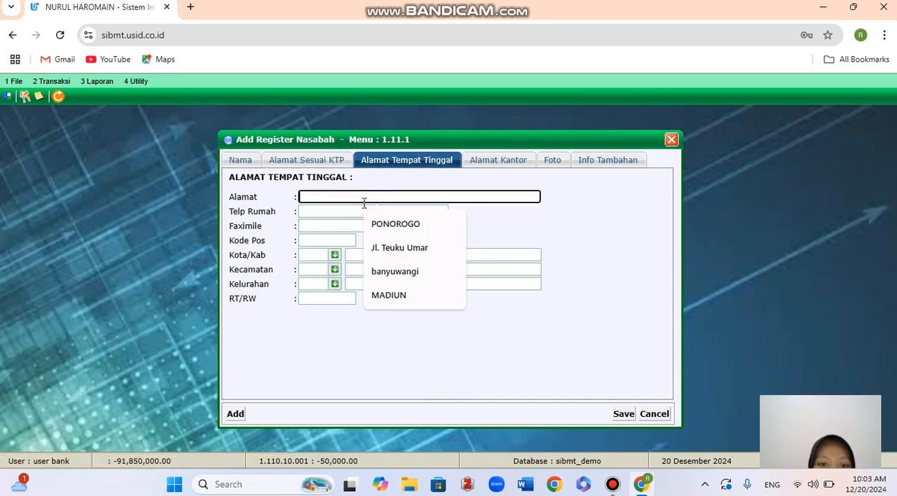
text(pacitan)
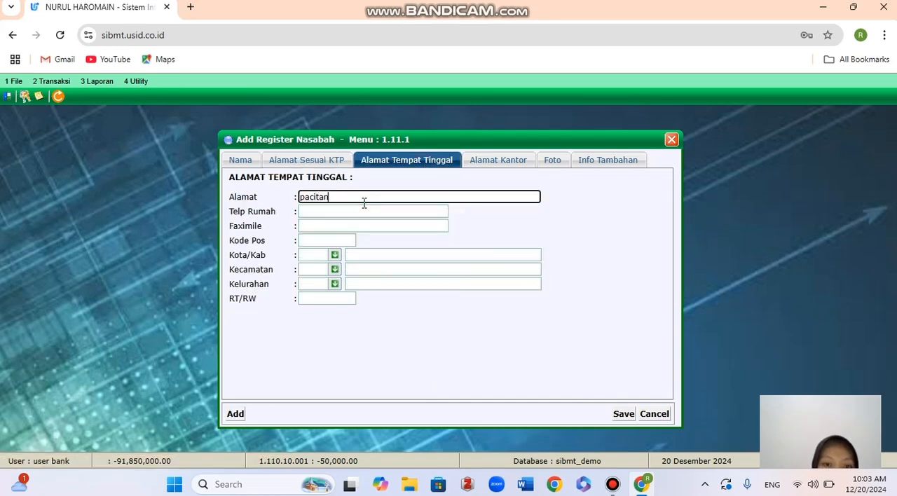
click(363, 212)
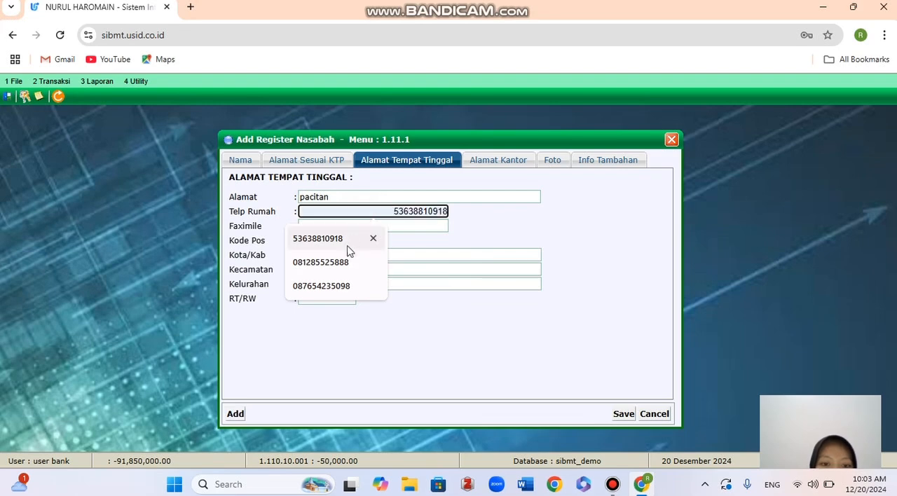
click(341, 264)
Fill in the fax number and postal code for the customer's residential address.
click(338, 227)
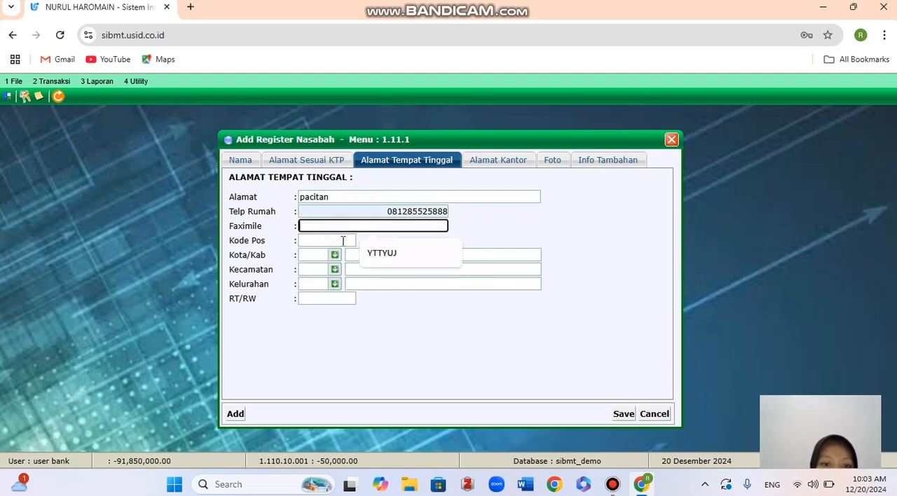
click(371, 261)
click(337, 240)
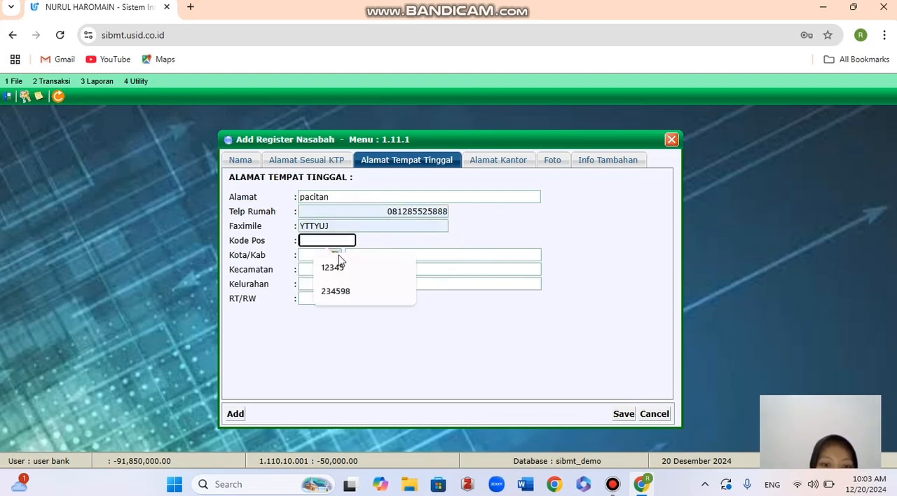
click(335, 265)
Set the residential address's Kota/Kab to KAB. PACITAN (3501).
click(334, 256)
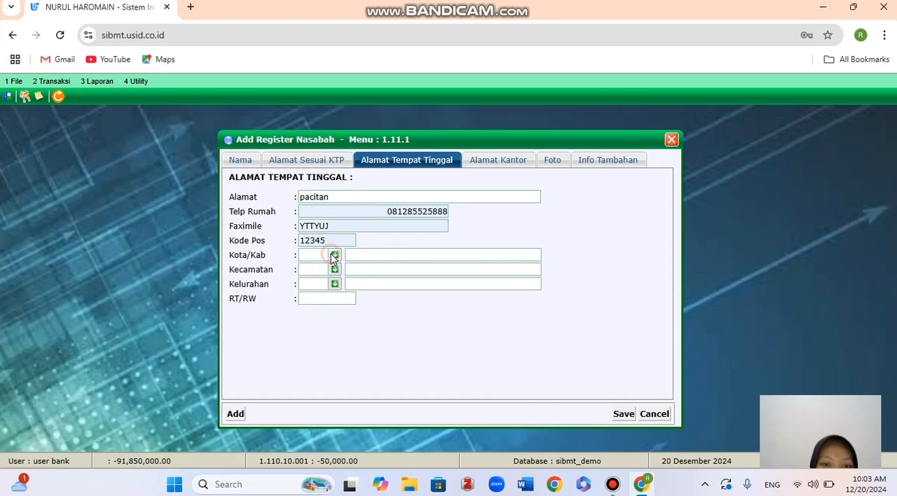
scroll(343, 333, down, 20)
scroll(344, 333, down, 20)
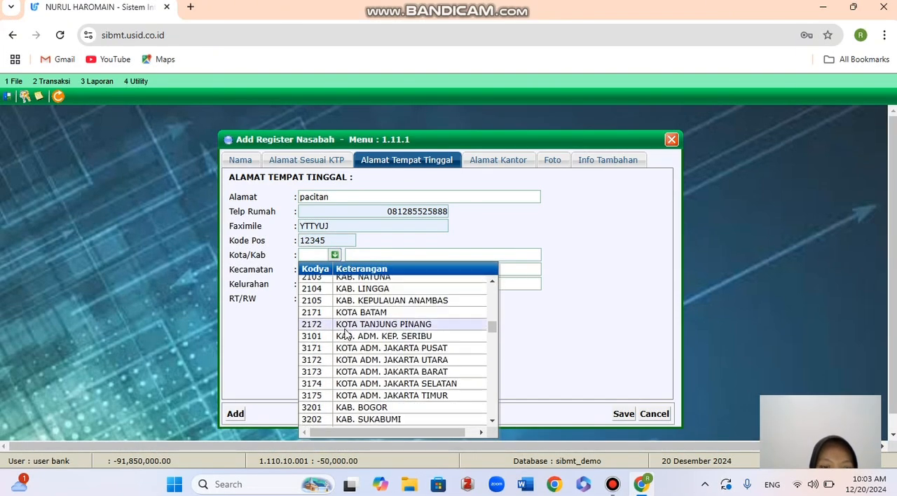
scroll(345, 334, up, 6)
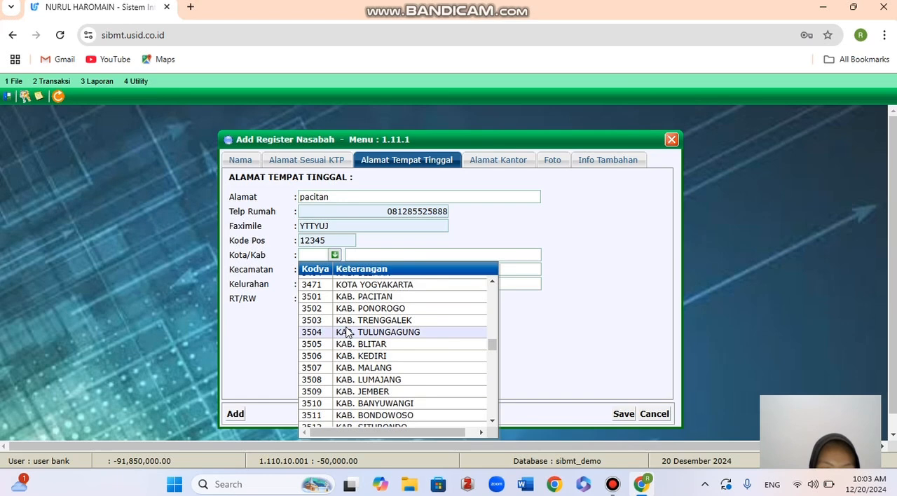
click(364, 297)
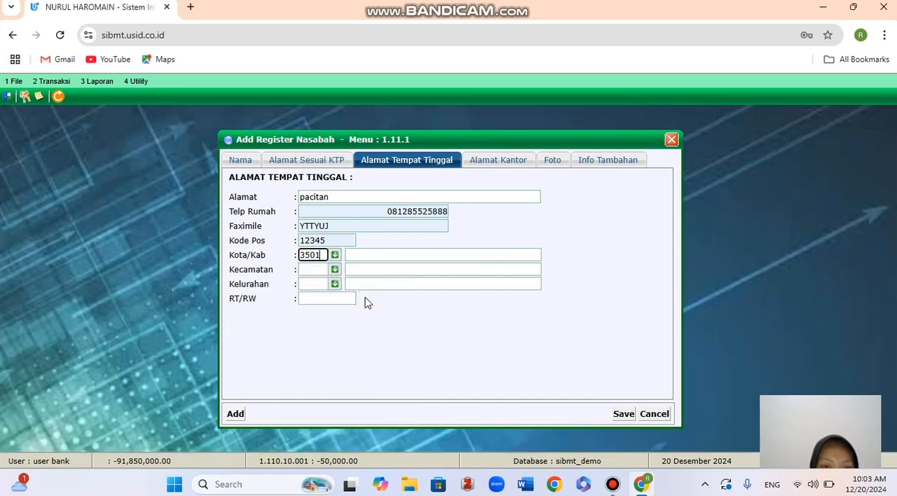
Set the residential address's Kecamatan to Donorojo (0001) and Kelurahan to Widoro (2001), and fill in its RT/RW.
click(336, 269)
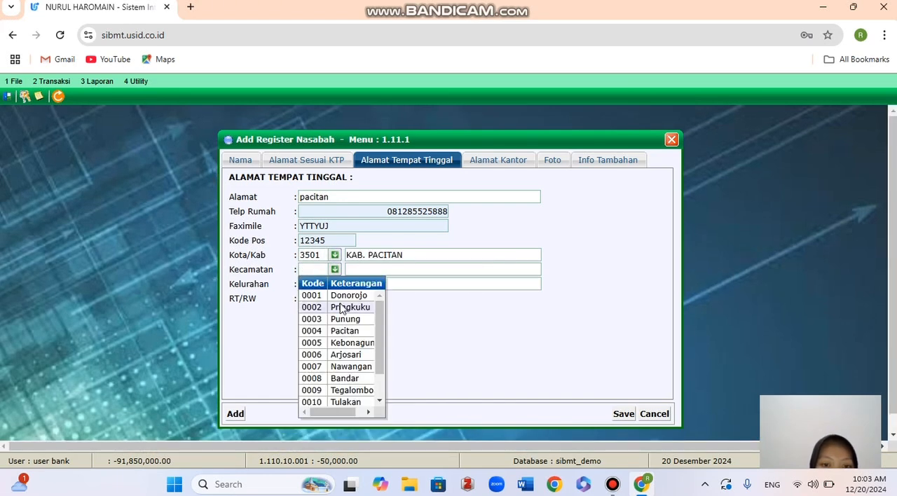
click(341, 295)
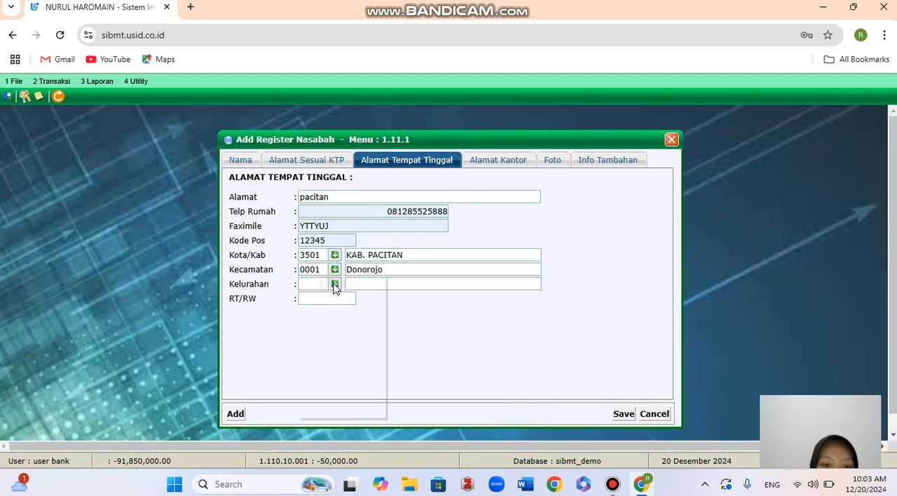
click(335, 284)
click(349, 307)
click(349, 303)
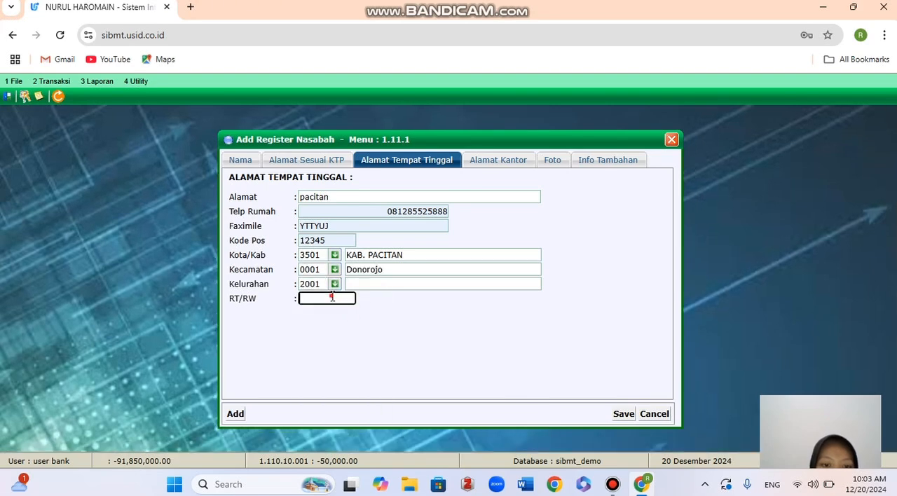
text(02/02)
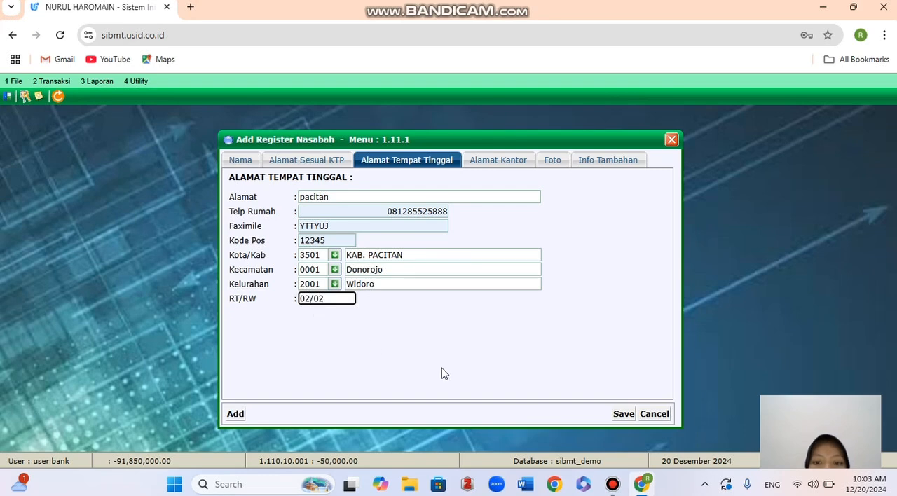
Try to save the new customer's registration after completing the residential address.
click(619, 414)
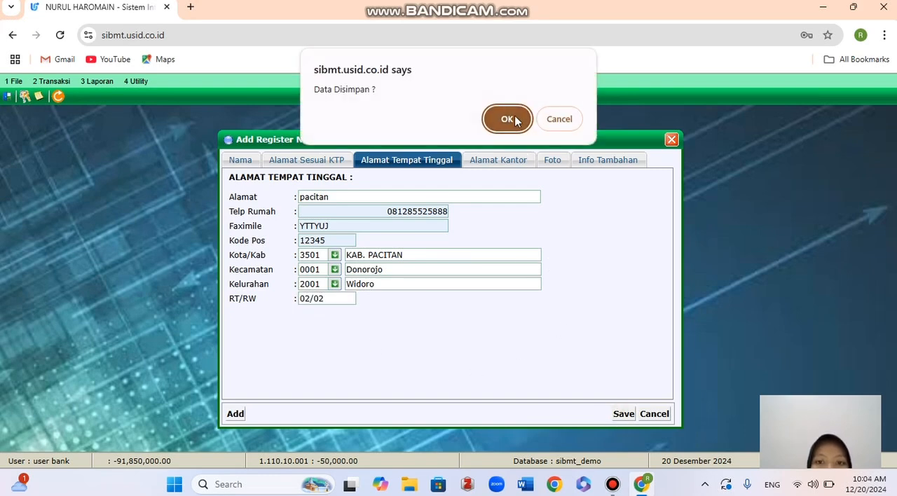
click(514, 120)
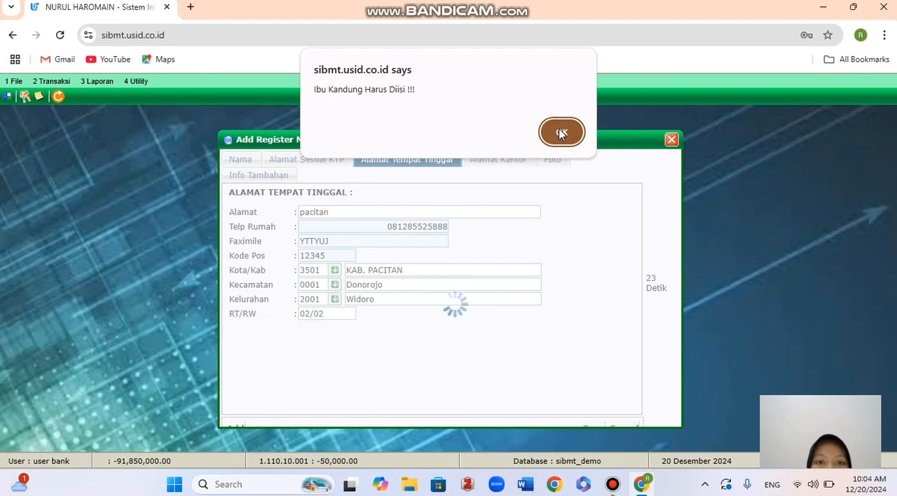
click(561, 134)
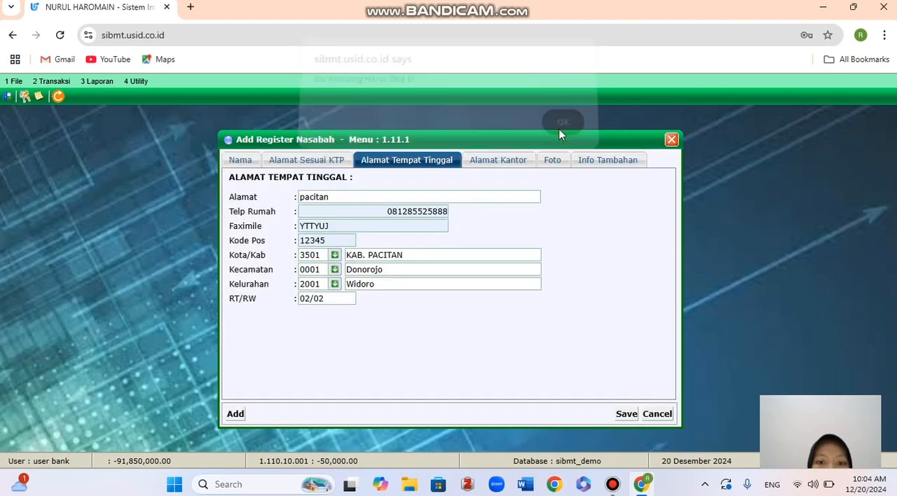
Enter the mother's name in Nama Ibu Kandung within the customer's personal data.
click(241, 161)
click(348, 395)
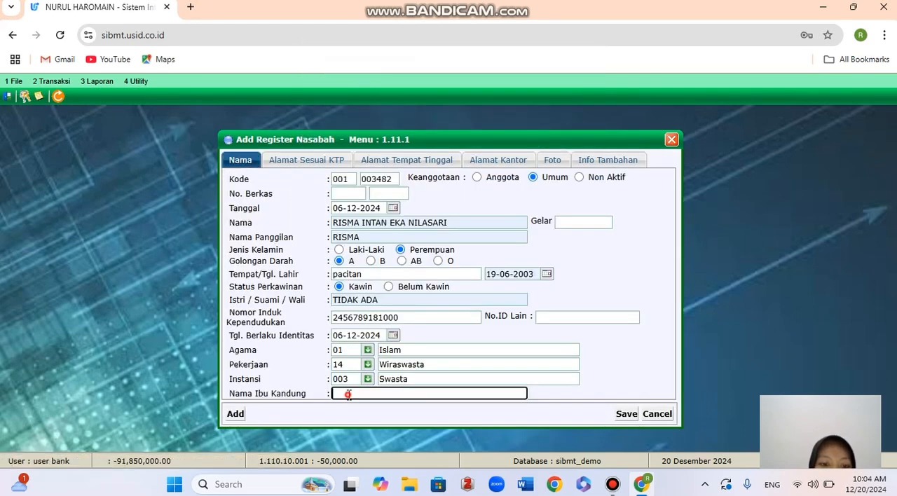
click(411, 421)
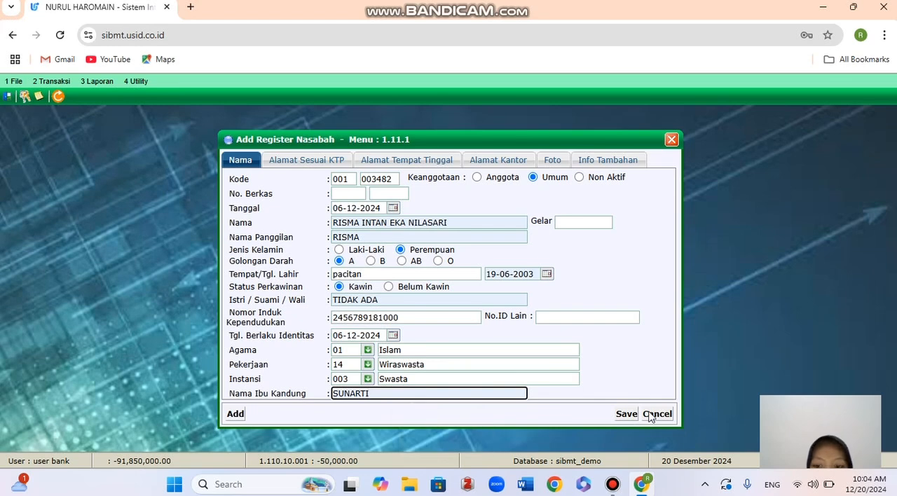
Save the completed customer registration and acknowledge the saved record's summary.
click(627, 415)
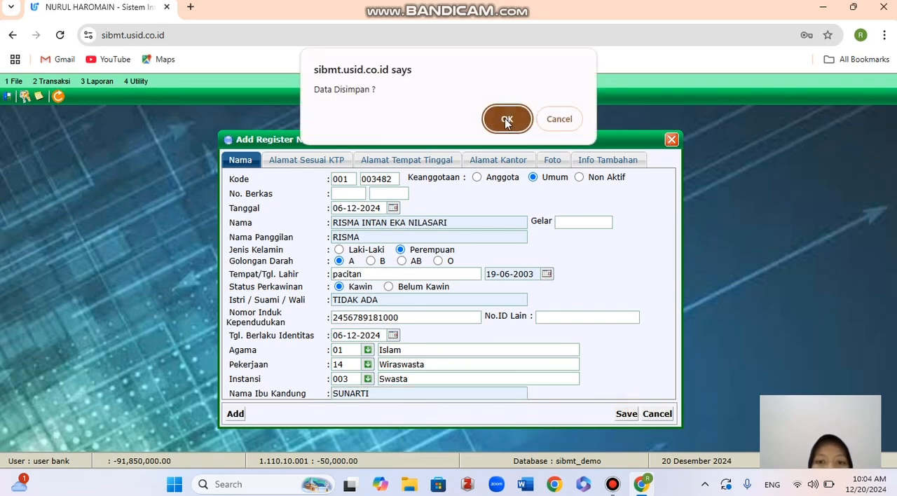
click(506, 120)
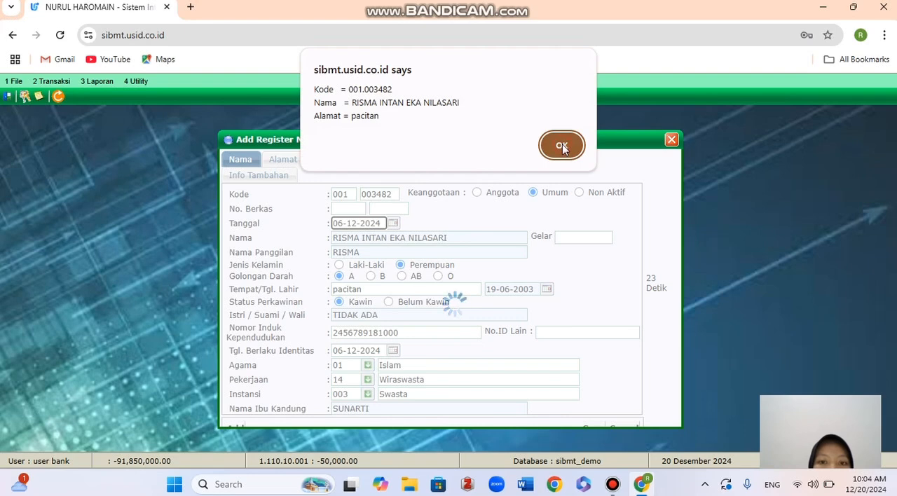
click(561, 145)
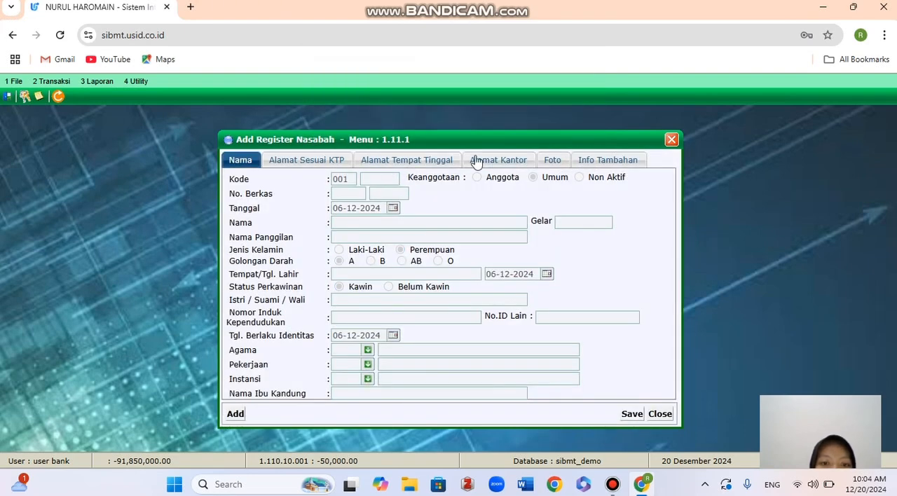
Close the registration form and search Cari Register Nasabah by Nama for the newly registered customer's name.
click(672, 139)
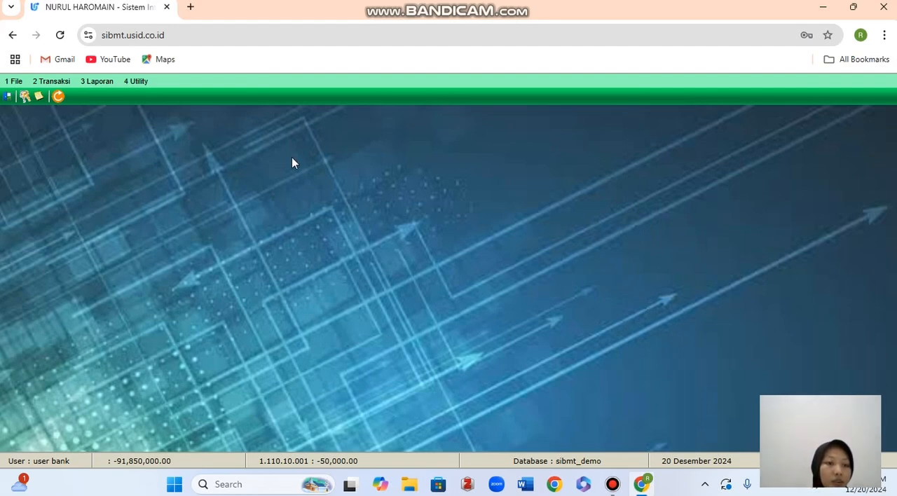
click(53, 82)
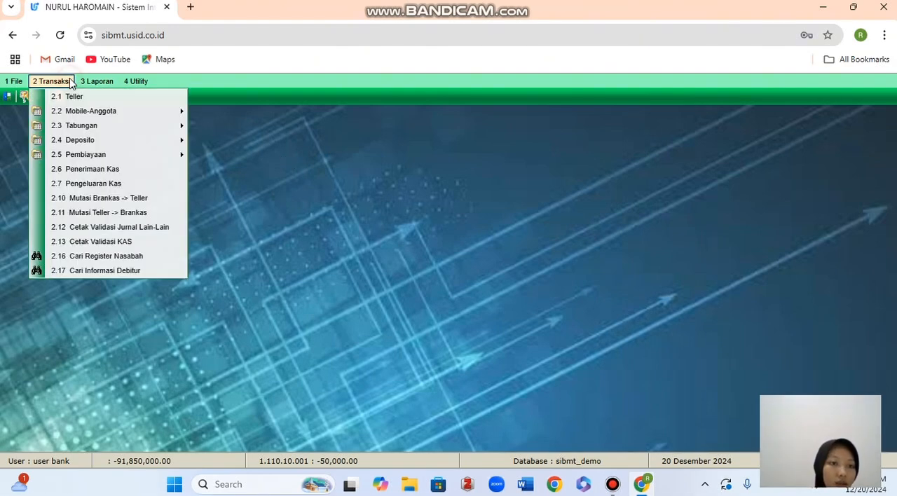
click(97, 257)
click(395, 150)
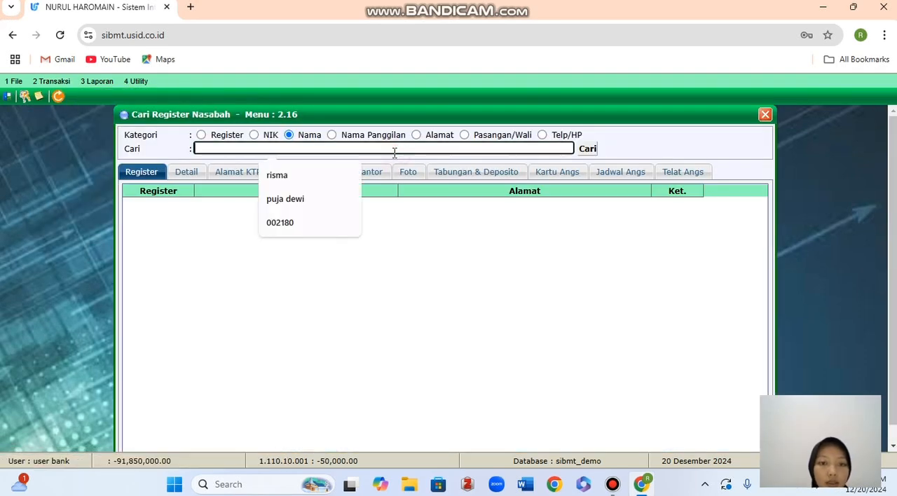
click(317, 180)
click(588, 150)
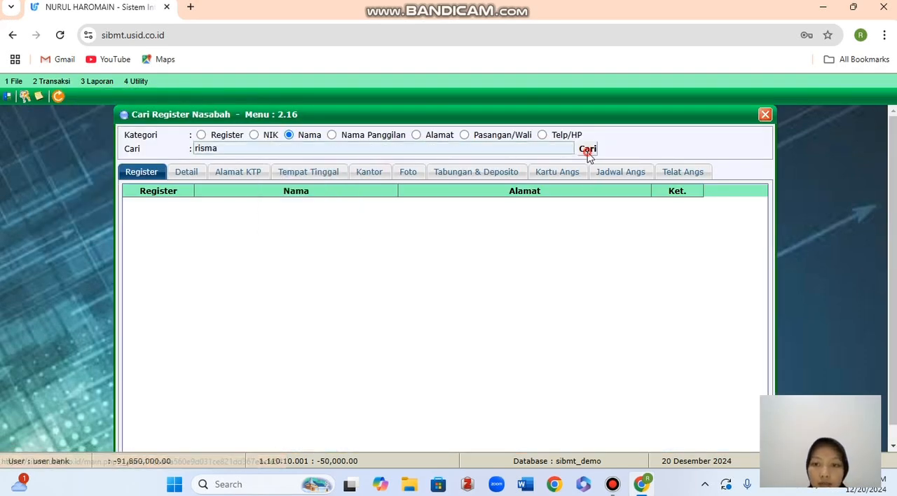
Open the new customer's record from the search results, review its Detail data and close the customer search.
scroll(219, 393, down, 10)
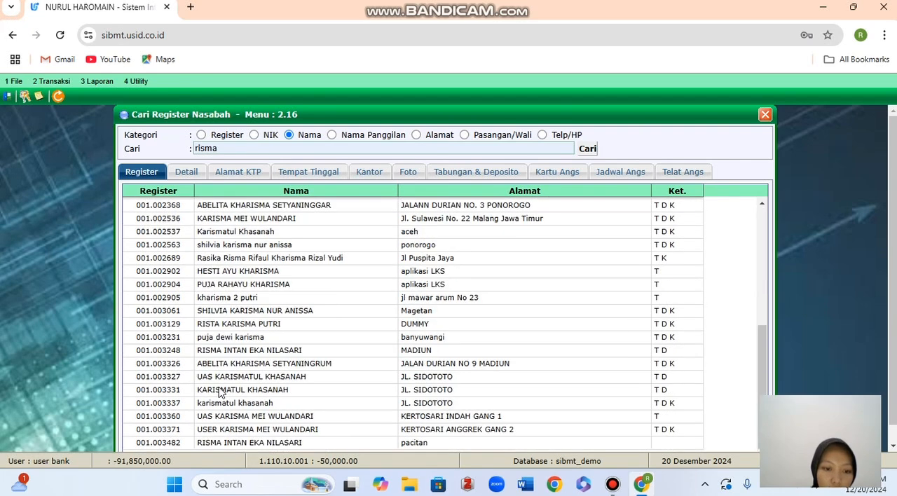
double_click(216, 425)
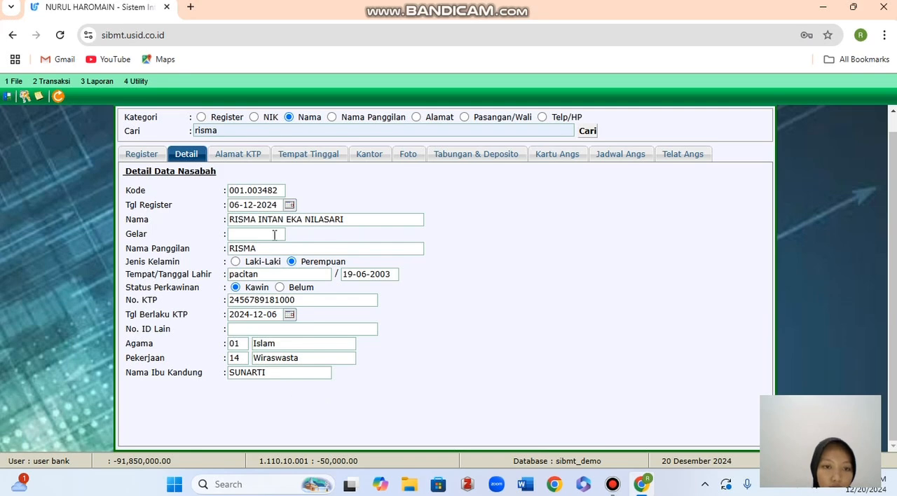
scroll(438, 261, up, 1)
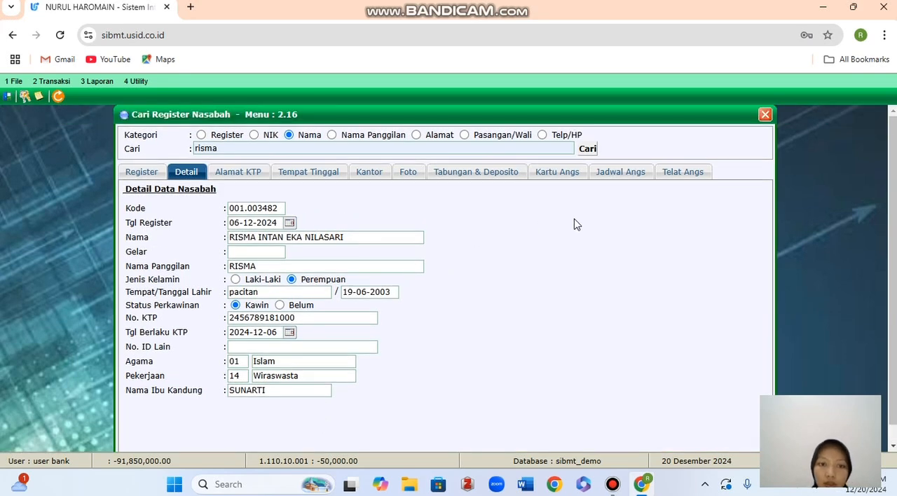
click(765, 114)
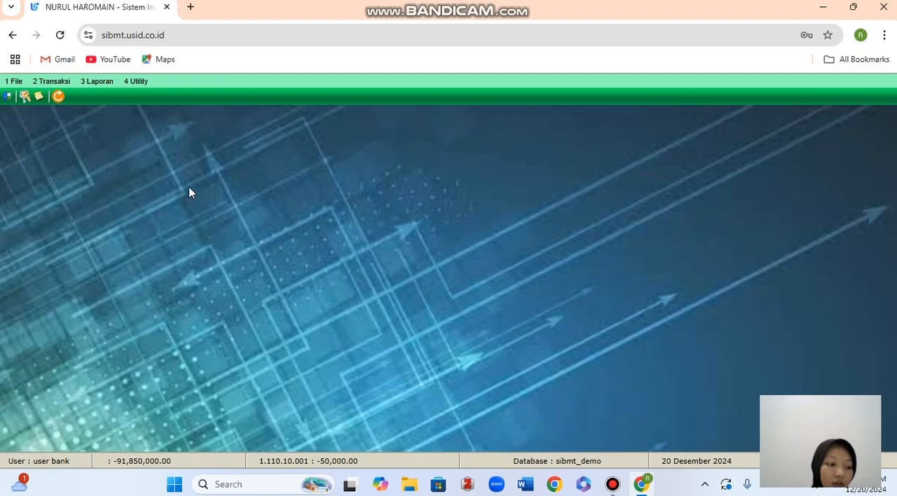
View the Edit / Delete Register Nasabah form in edit mode and close it without changing any record.
click(14, 82)
mouse_move(21, 97)
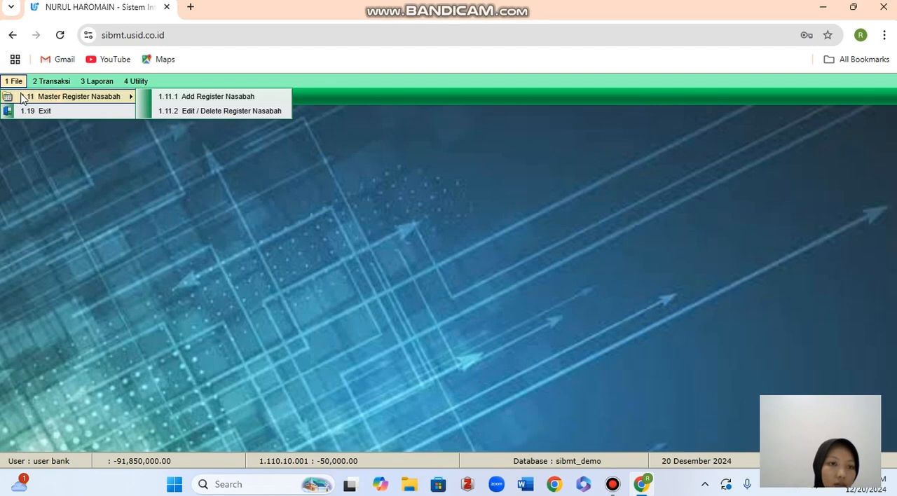
click(160, 105)
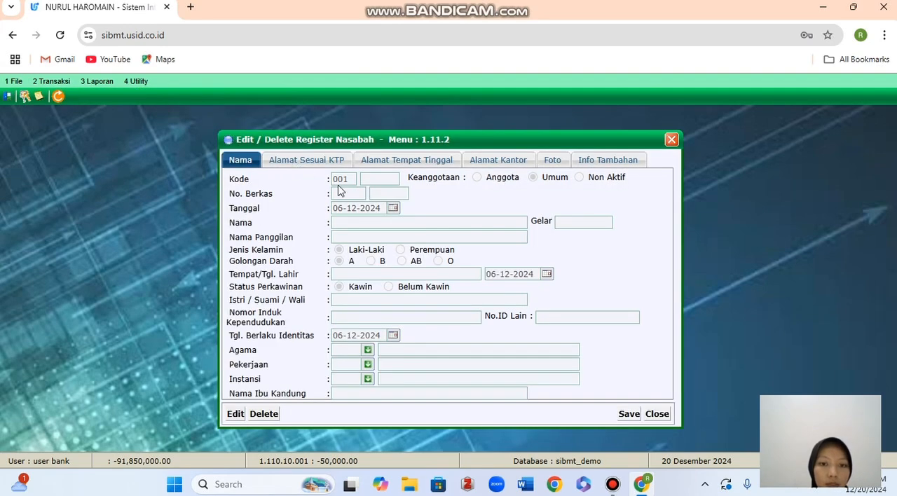
click(238, 414)
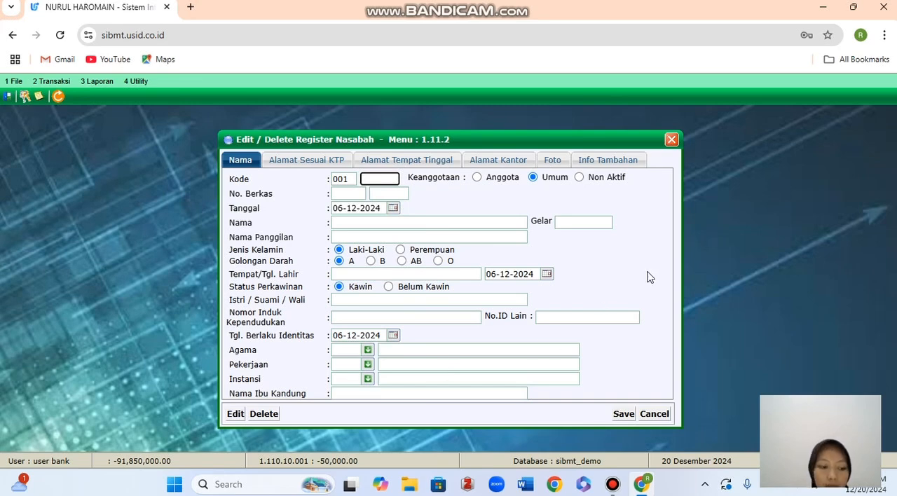
click(671, 140)
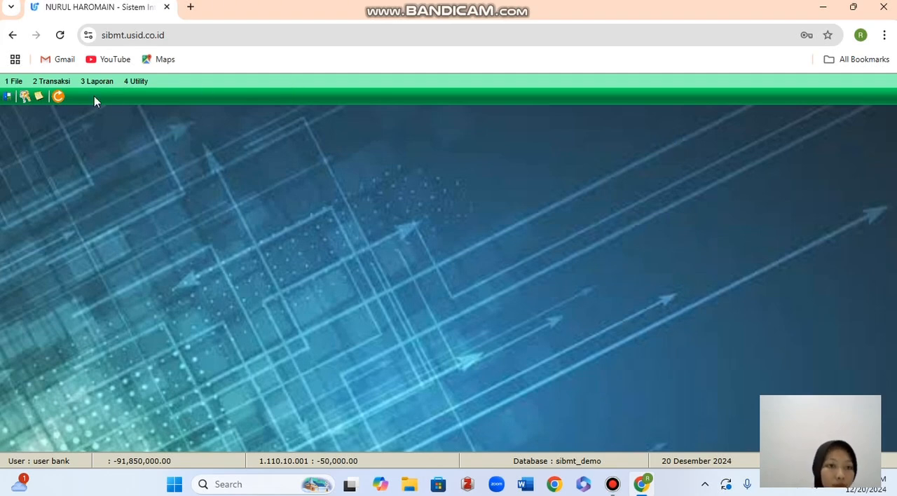
Start a new savings account in Pembukaan Rekening Tabungan and load the customer's data with their register number.
click(59, 82)
mouse_move(75, 129)
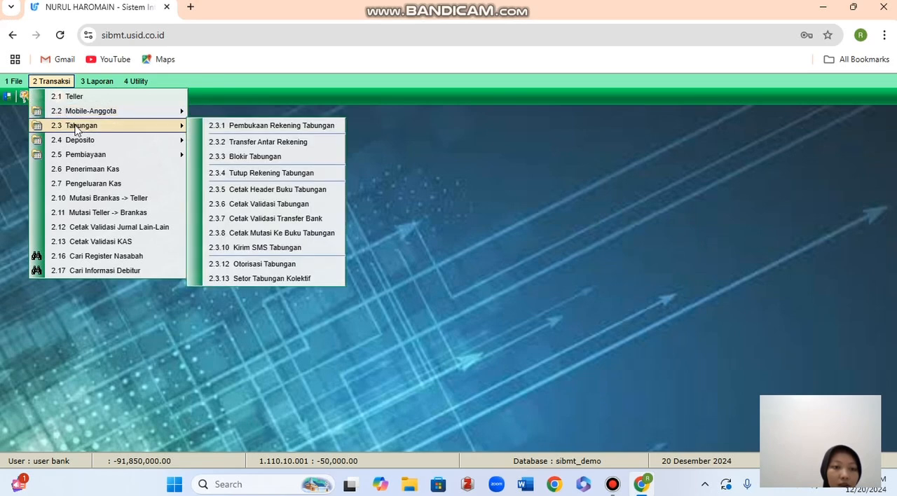
click(223, 128)
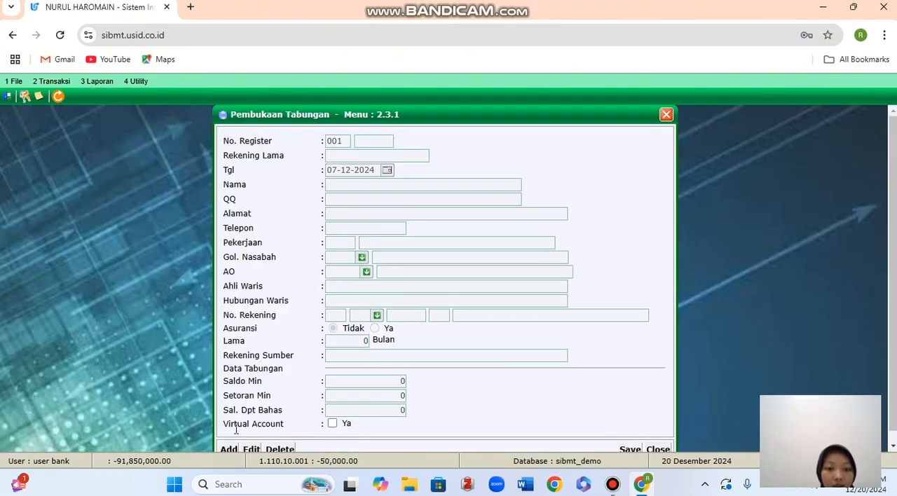
click(229, 449)
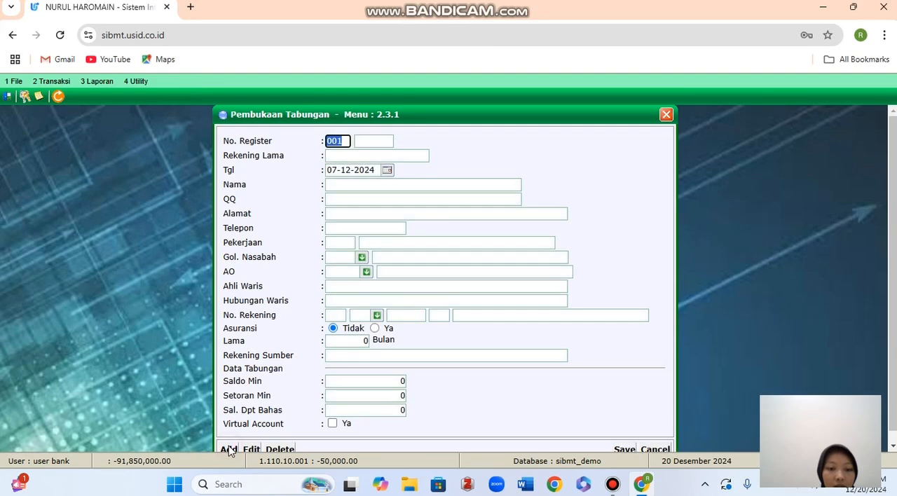
click(375, 143)
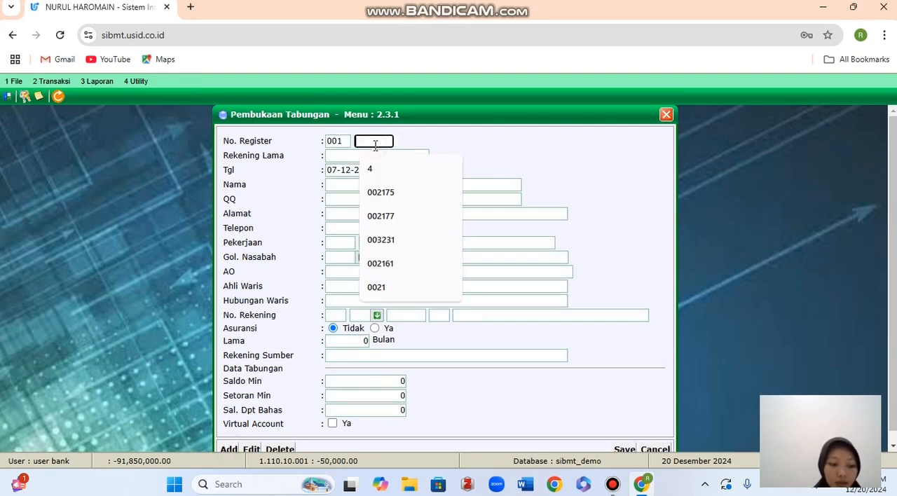
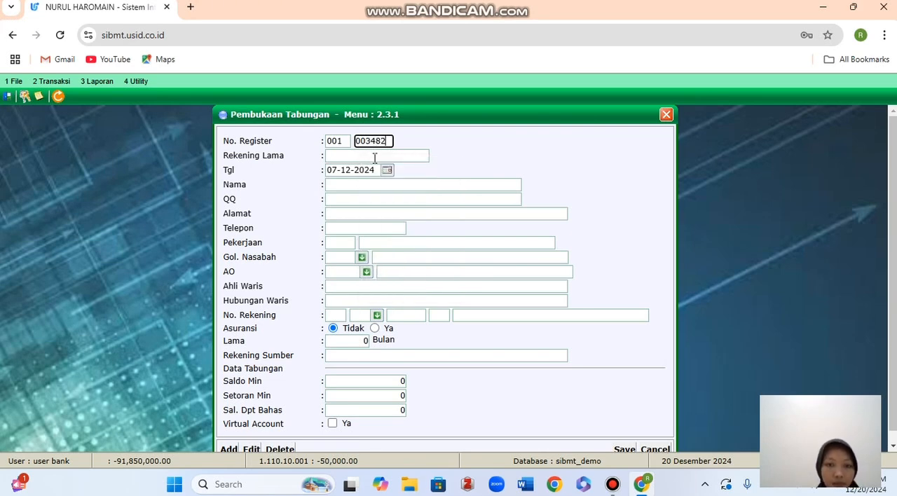
key(Return)
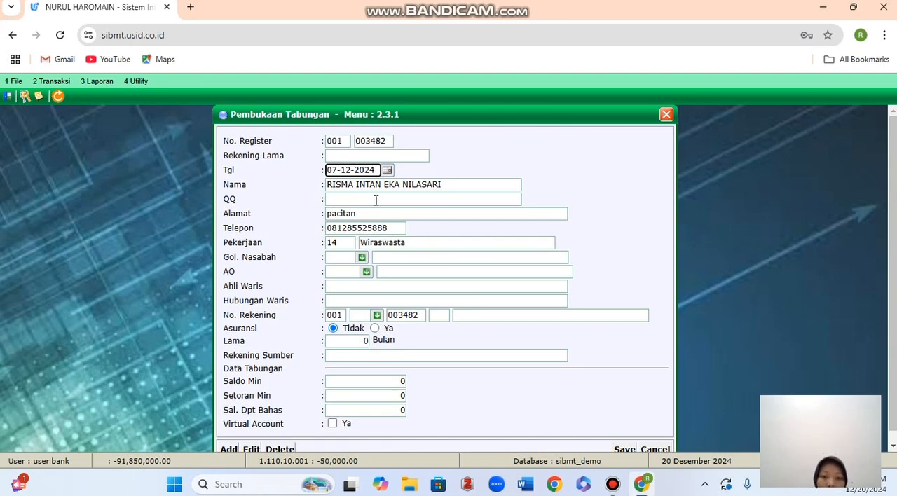
Set the savings account's Gol. Nasabah to 874 (Pihak Tidak Terkait) and its AO to UMUM.
click(362, 258)
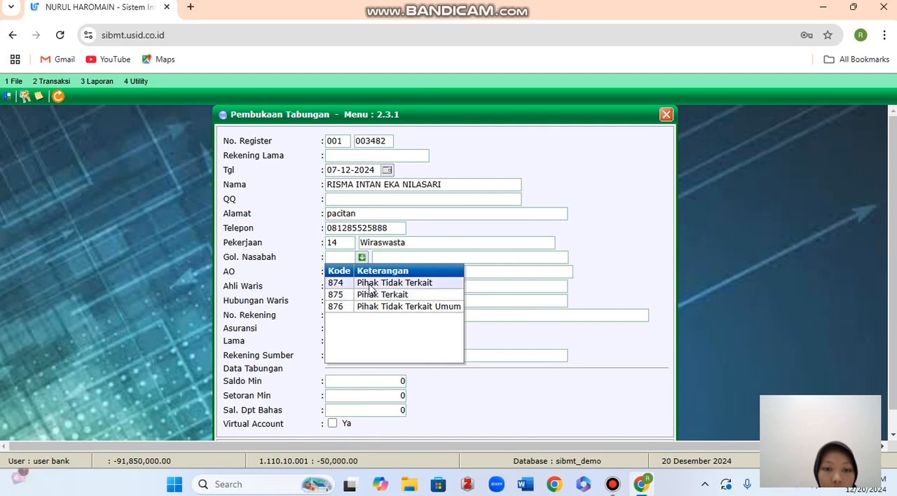
click(369, 283)
click(367, 273)
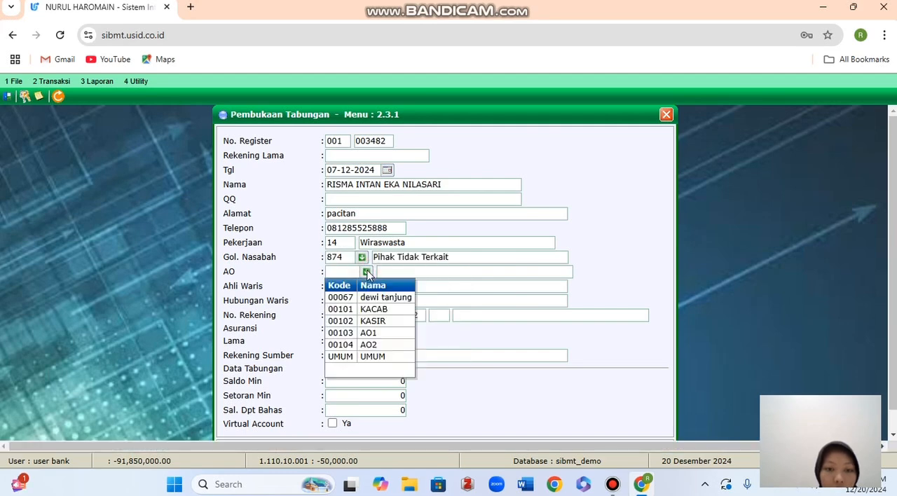
click(366, 357)
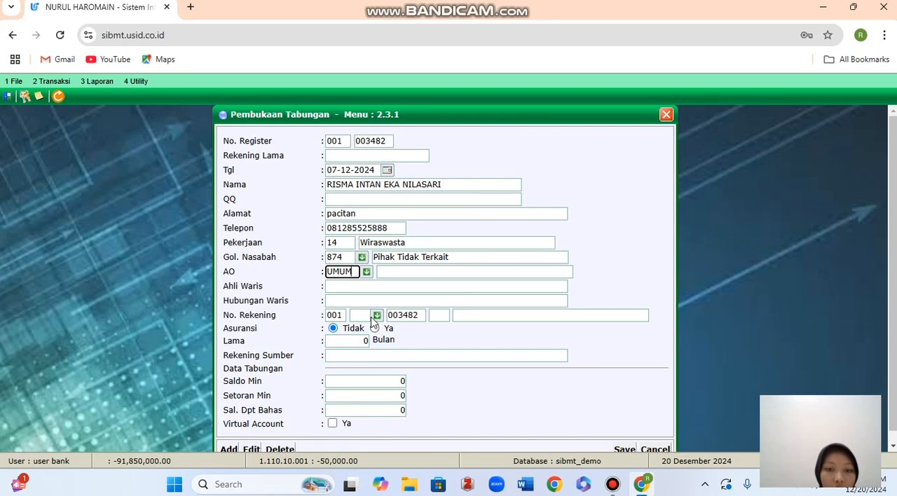
Fill in the heir's name in Ahli Waris and set Hubungan Waris to KAKAK.
click(382, 286)
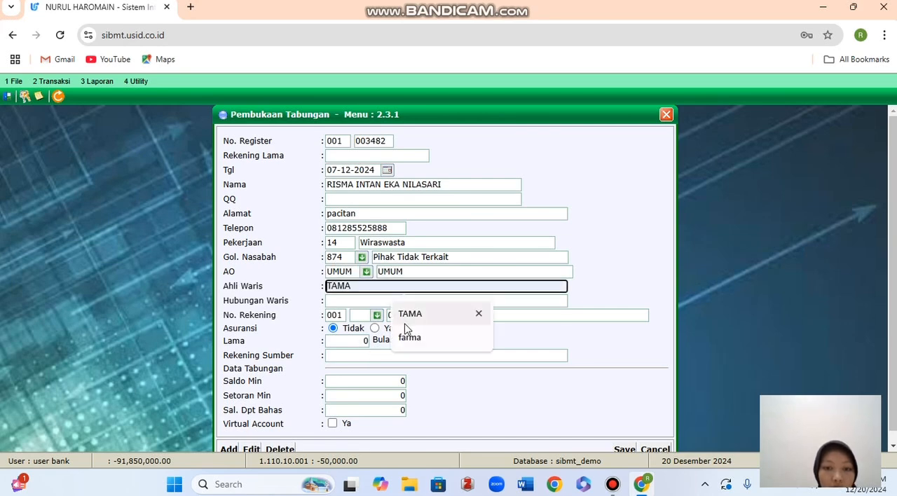
click(397, 315)
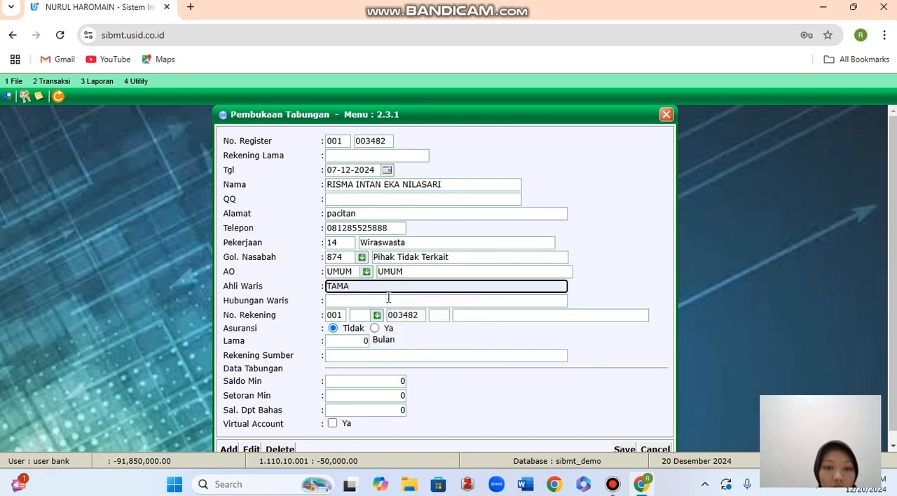
click(388, 297)
click(396, 319)
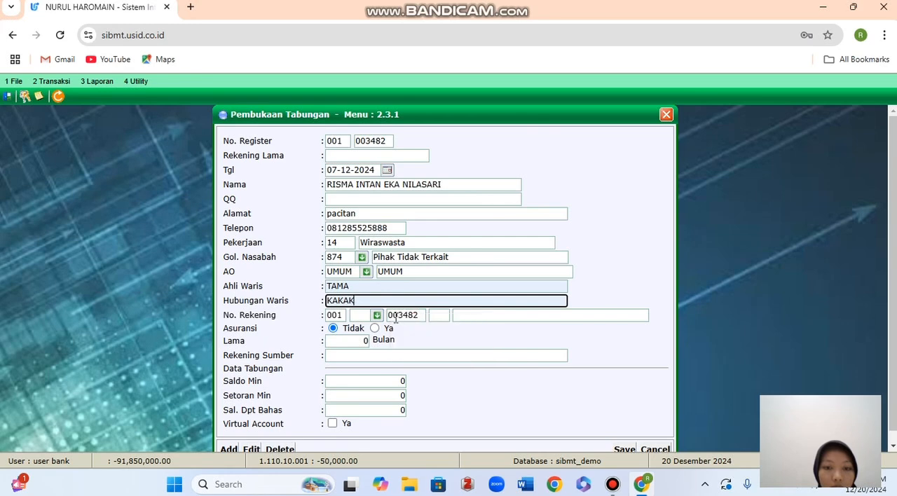
Choose savings product 11 (SIMPANAN SYARIAH) for No. Rekening and fill in the account number's sequence field.
click(377, 315)
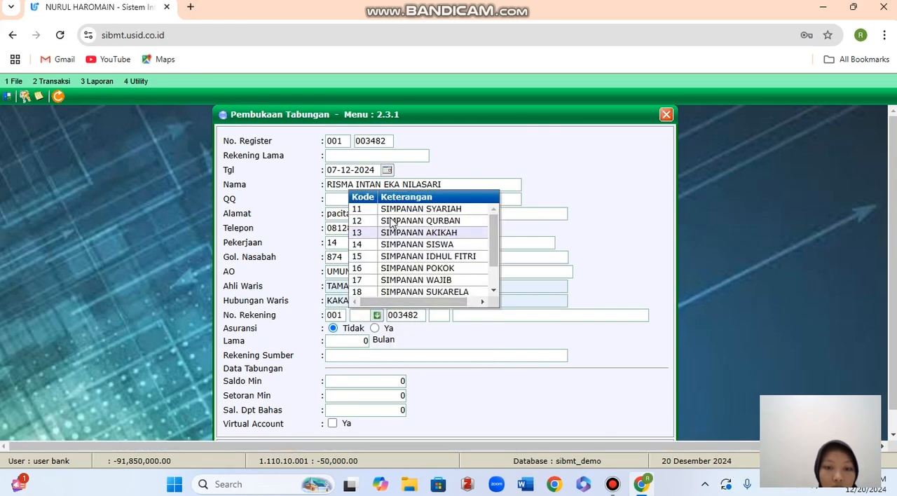
click(394, 209)
click(434, 317)
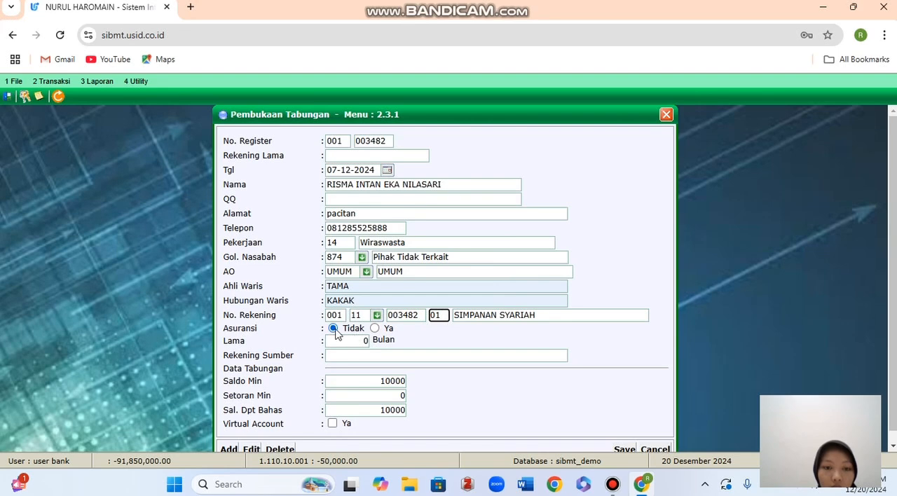
Review the Lama, Rekening Sumber, Saldo Min and Setoran Min fields of the new savings account without changing them.
click(360, 343)
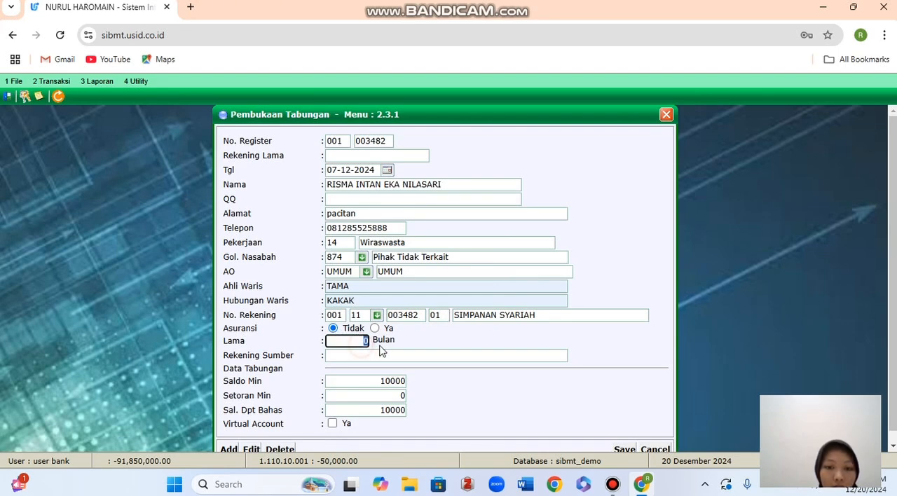
click(375, 358)
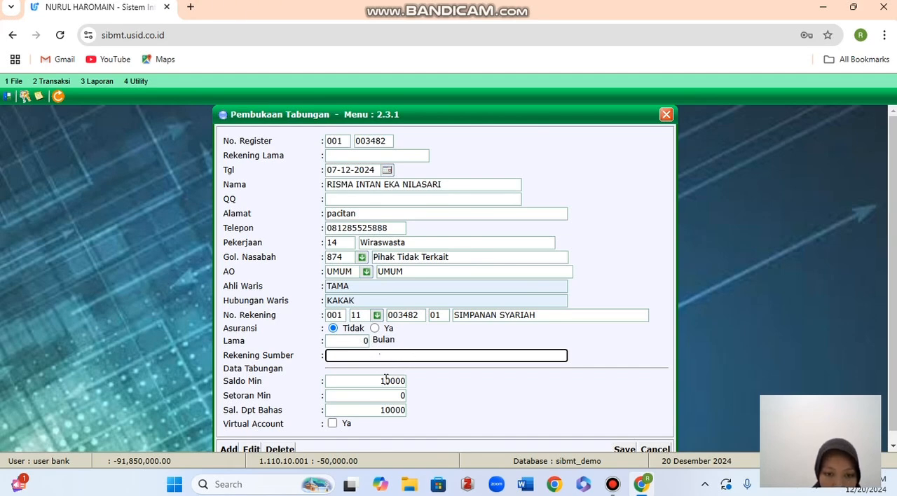
scroll(390, 378, down, 1)
scroll(457, 367, up, 1)
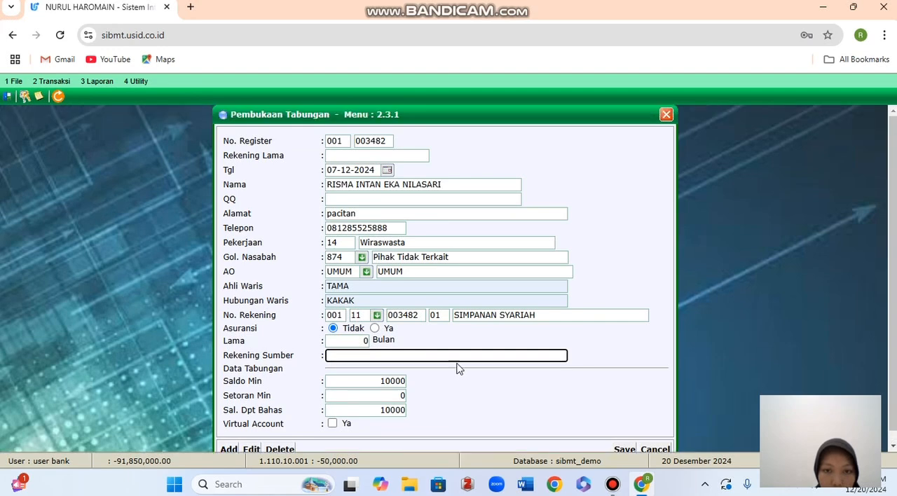
click(378, 380)
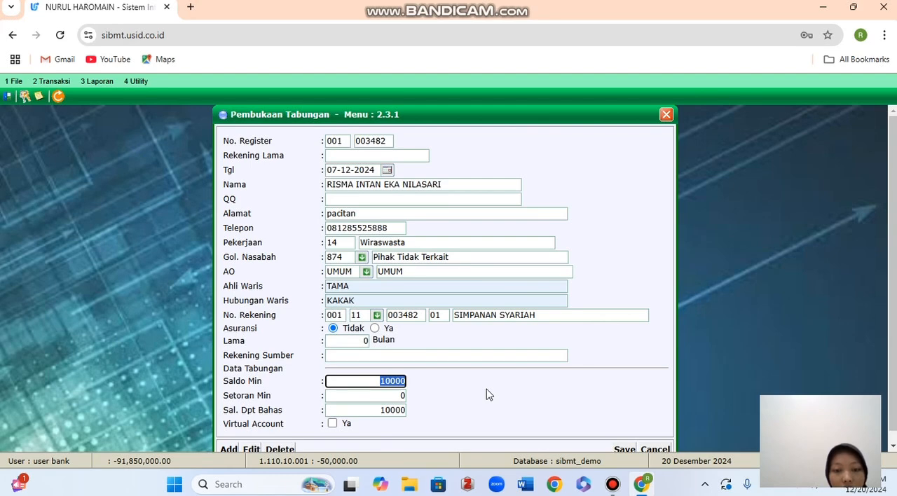
click(396, 396)
click(392, 381)
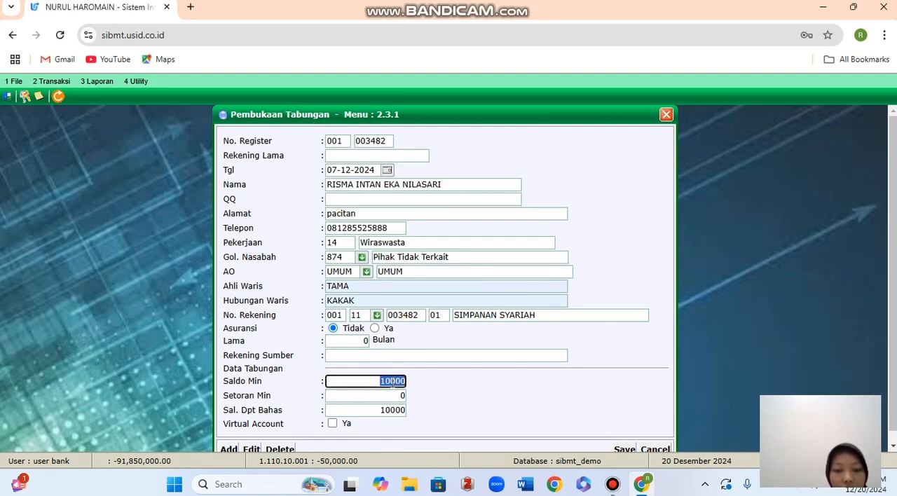
click(366, 355)
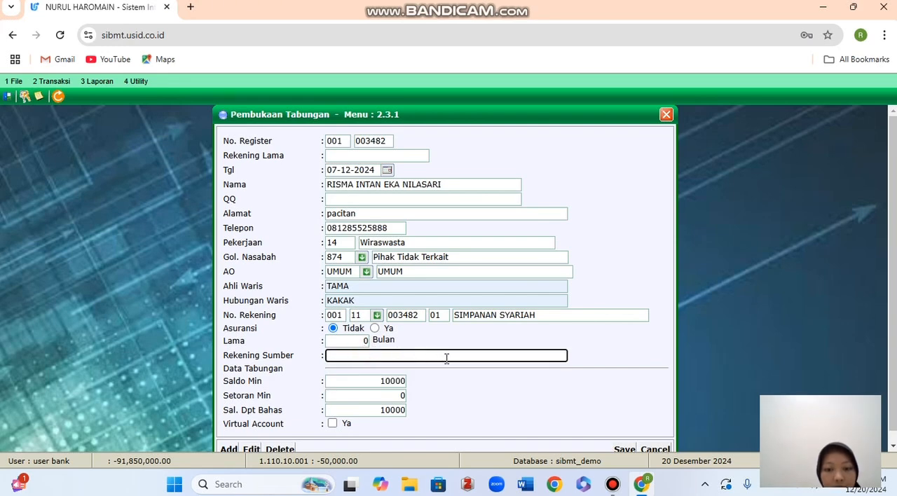
scroll(447, 359, down, 1)
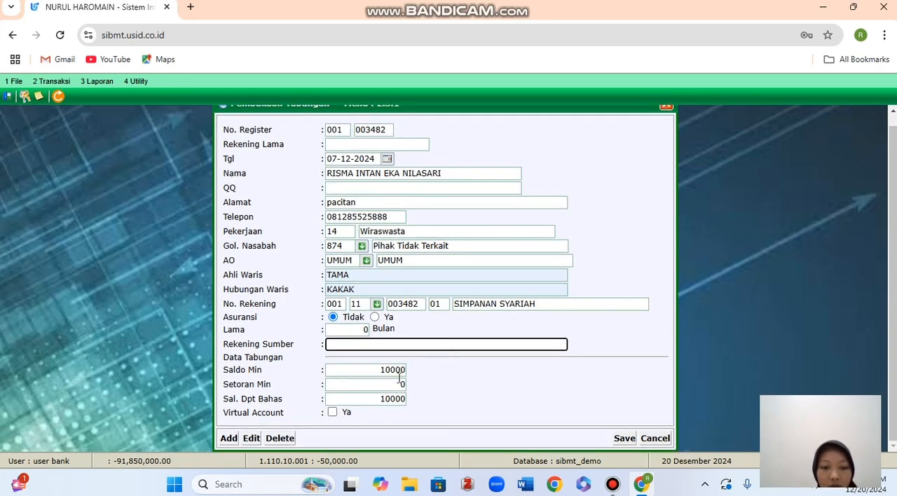
Save the new savings account and close the Pembukaan Tabungan form.
right_click(449, 382)
click(428, 376)
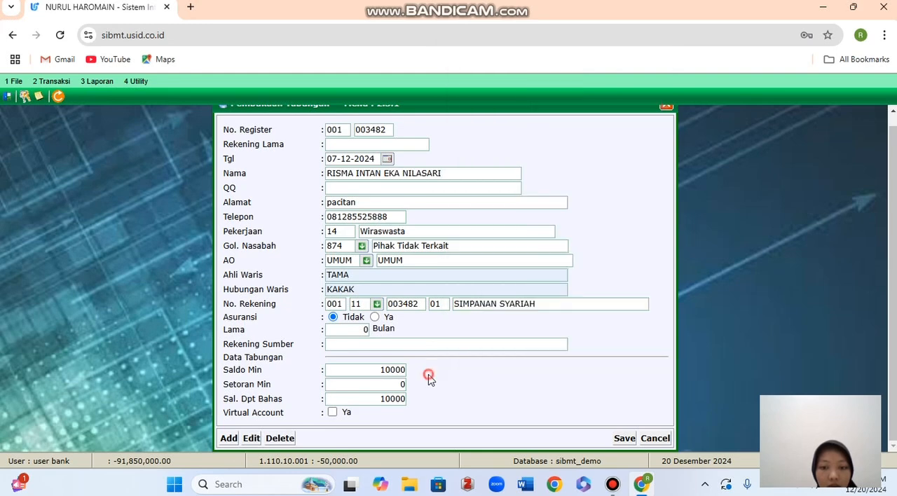
click(621, 438)
click(511, 119)
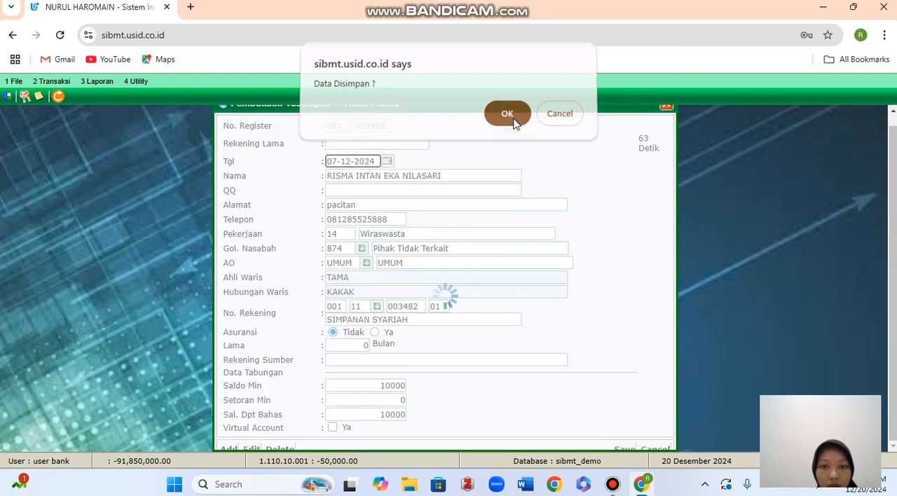
click(555, 124)
scroll(491, 235, up, 1)
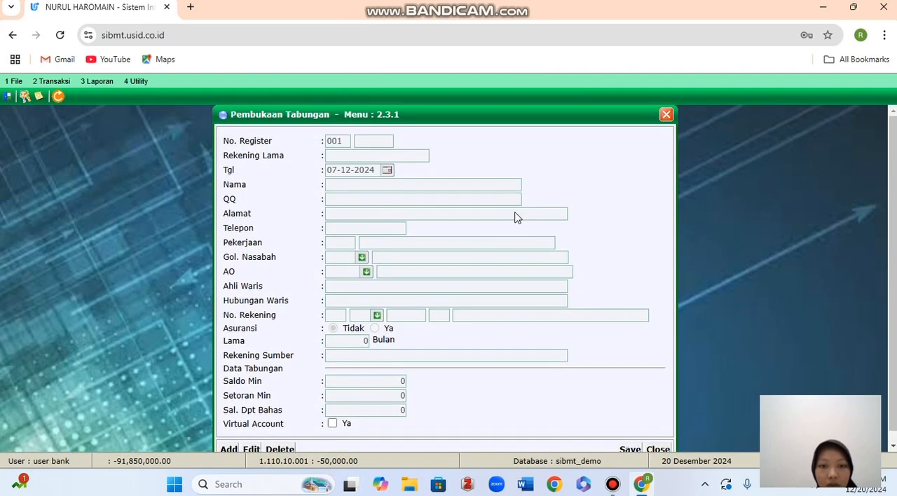
click(666, 115)
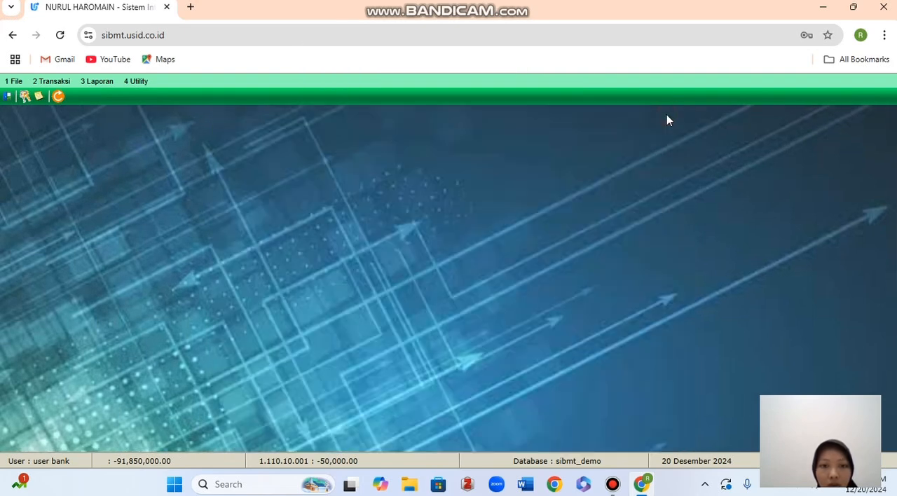
Search Cari Register Nasabah by the customer's name and open the newly registered customer's detail record.
click(52, 82)
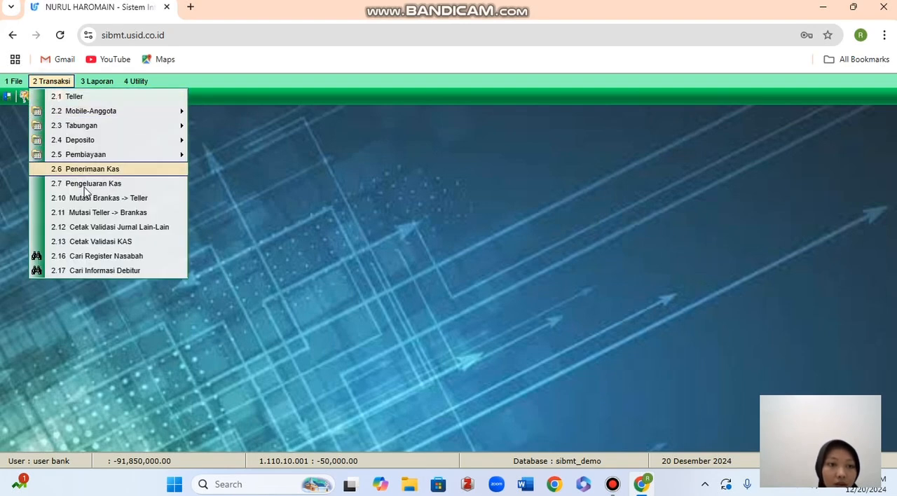
click(96, 256)
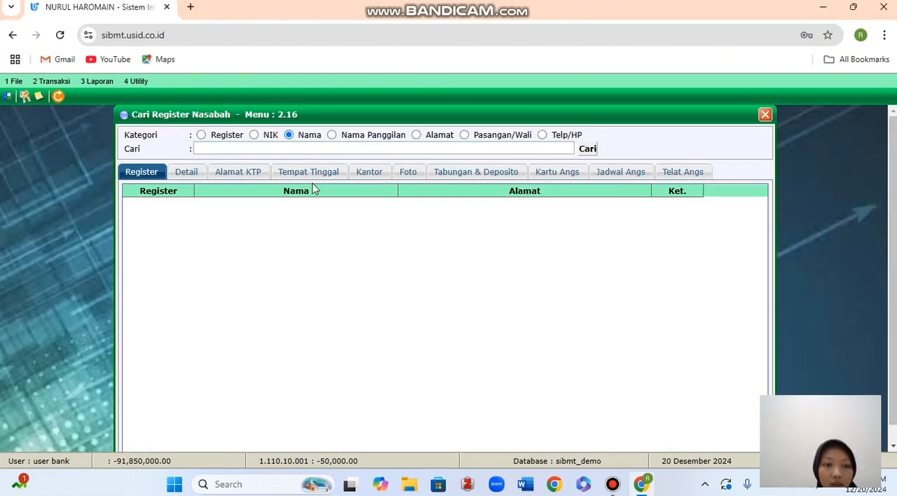
click(354, 150)
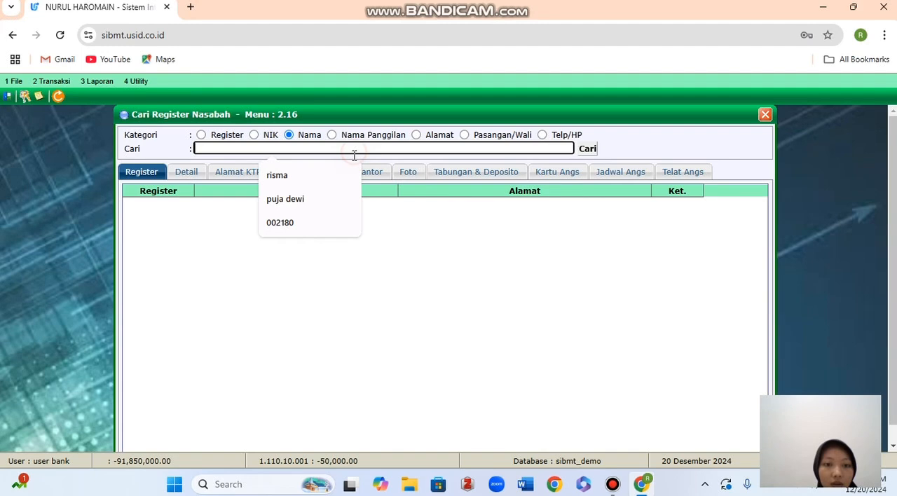
click(308, 175)
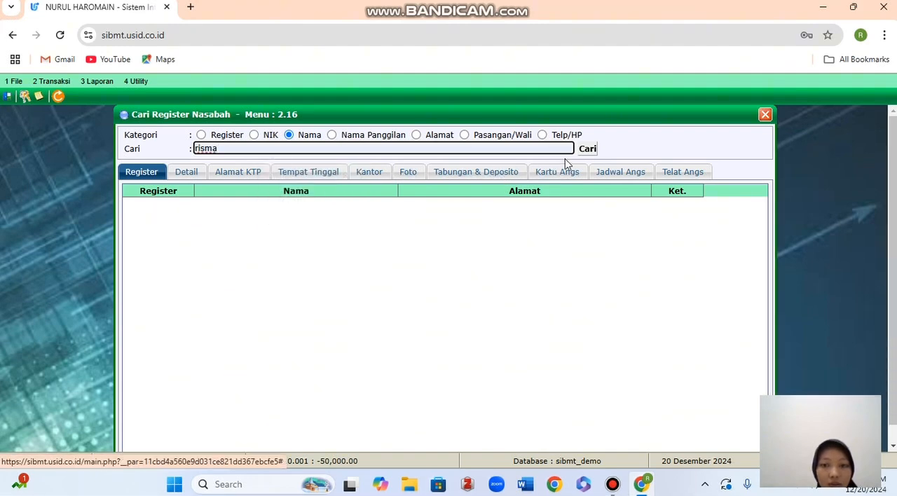
click(586, 150)
scroll(477, 241, down, 5)
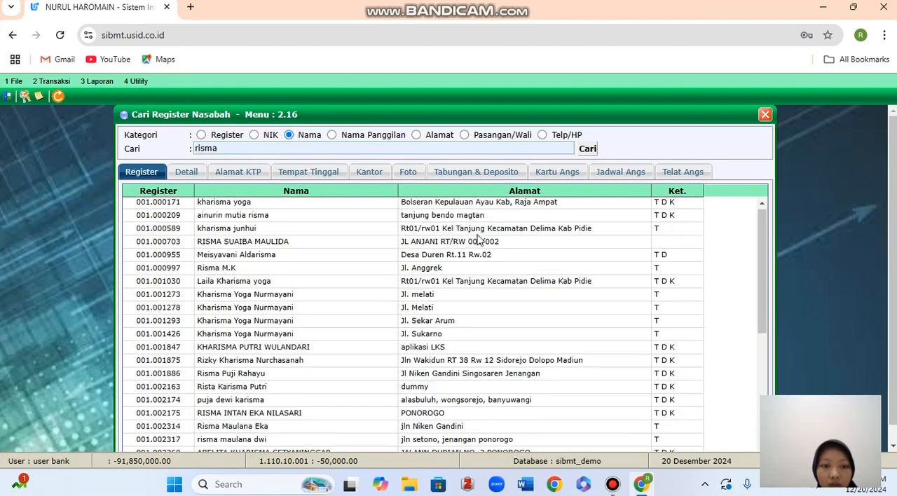
click(280, 446)
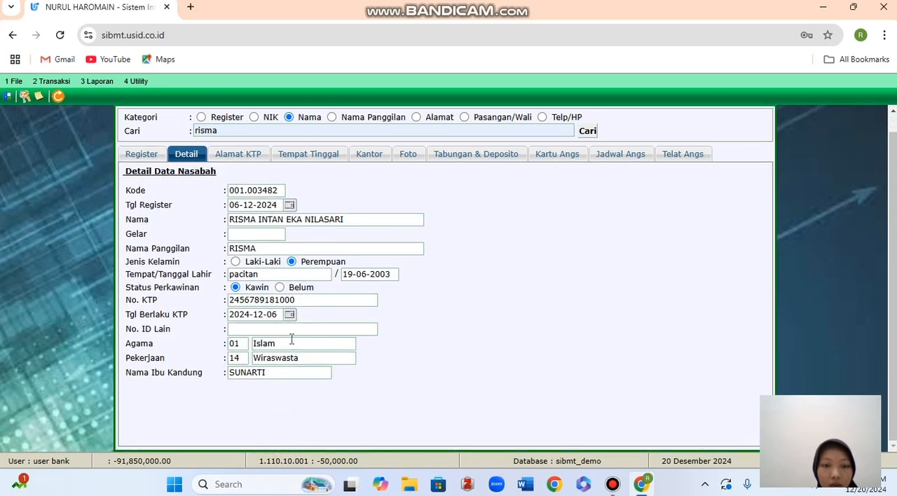
Check the customer's savings account and balance under Tabungan & Deposito, then close the customer search.
click(472, 157)
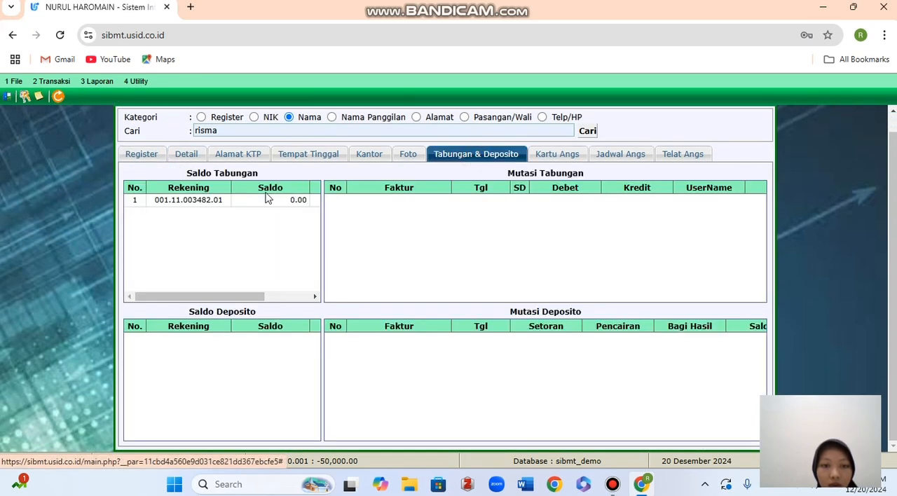
click(200, 204)
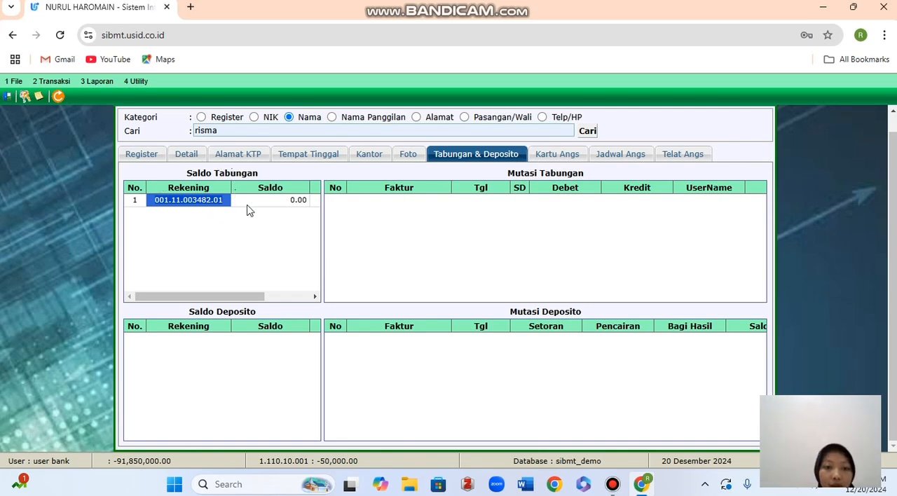
scroll(388, 205, up, 1)
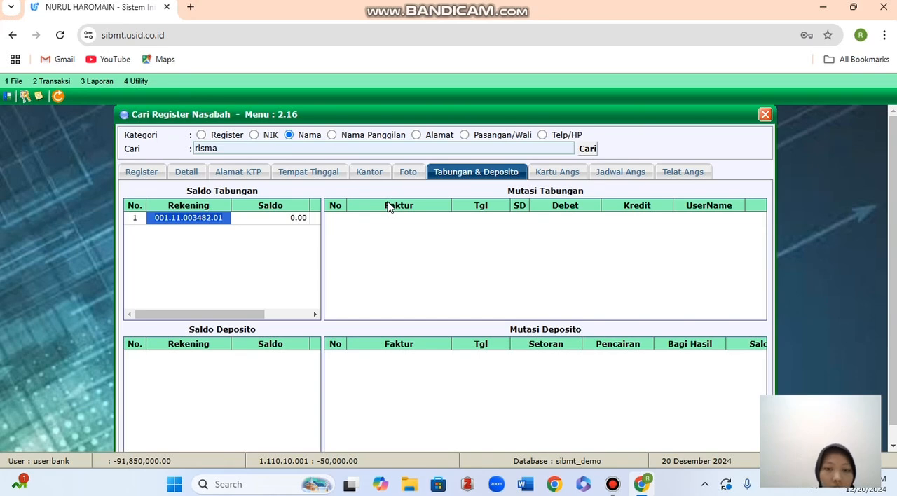
click(764, 116)
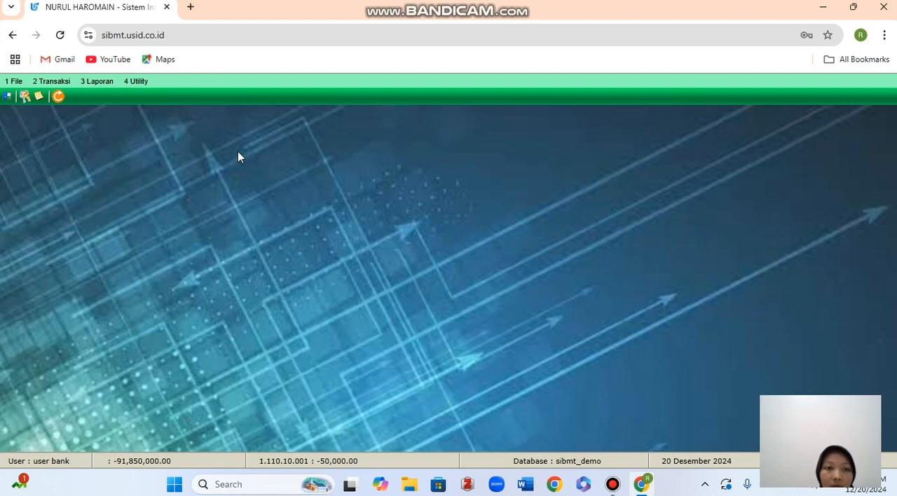
Start a Transaksi Teller entry and load the customer's savings account using product 11, the register number and sequence 01.
click(58, 82)
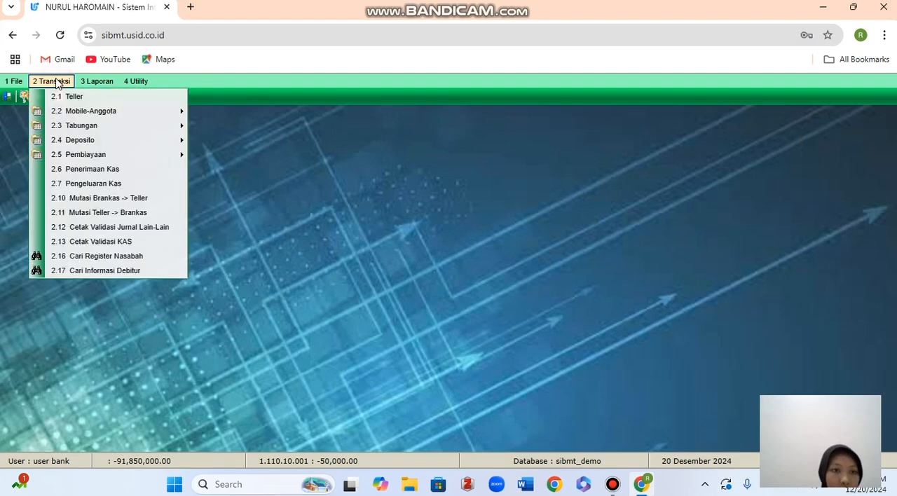
click(56, 94)
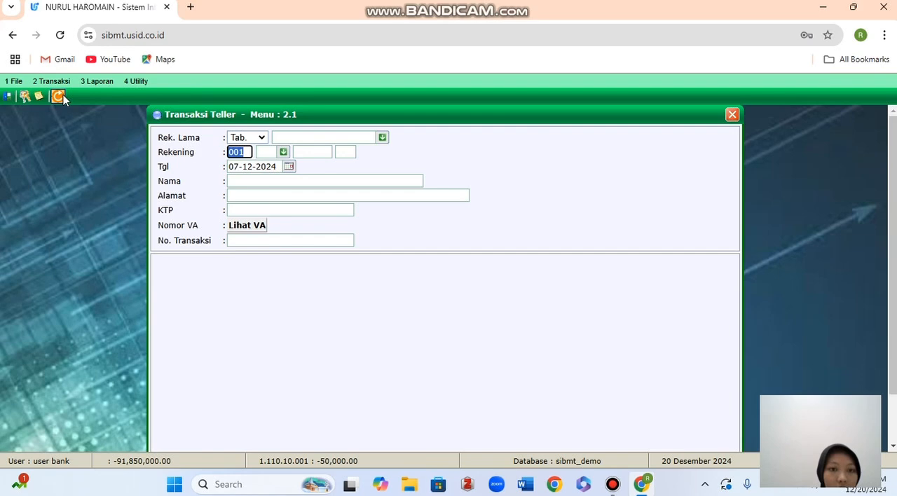
click(274, 153)
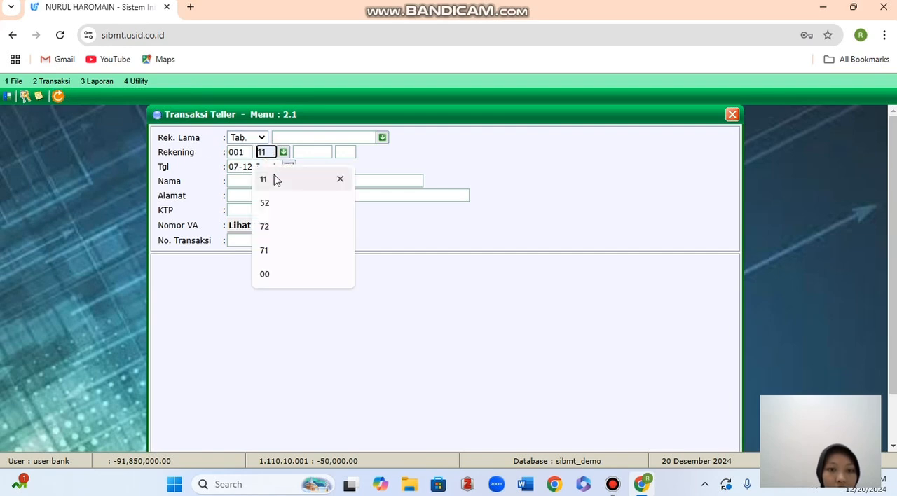
click(274, 180)
click(309, 152)
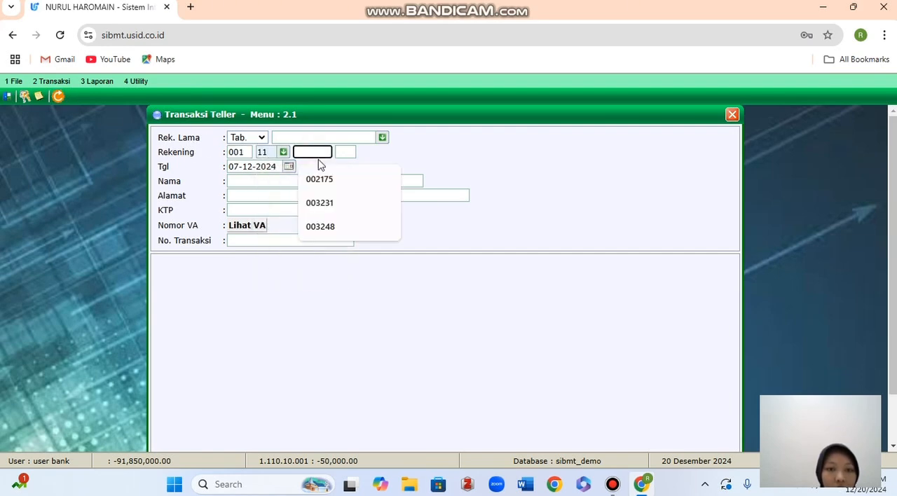
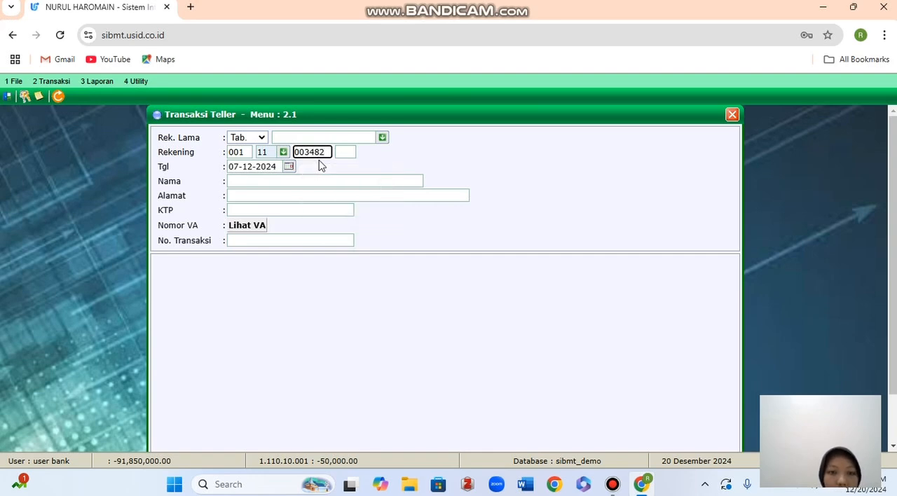
click(340, 153)
click(355, 177)
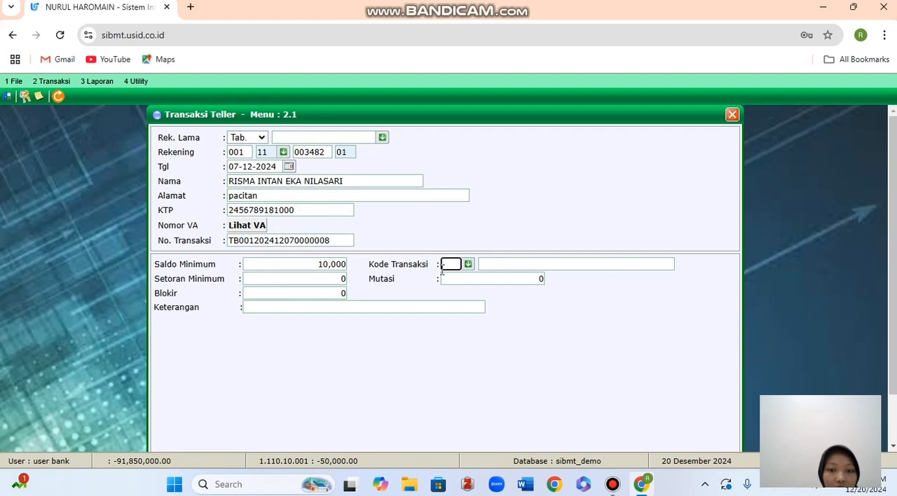
Set the teller transaction's Kode Transaksi to 01 (Setoran Tunai) and its Mutasi to 50,000,000.
click(468, 265)
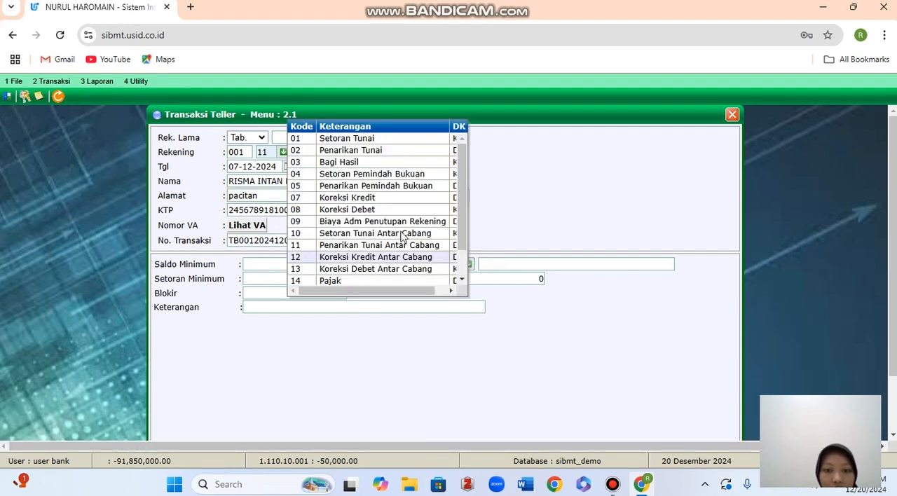
click(397, 139)
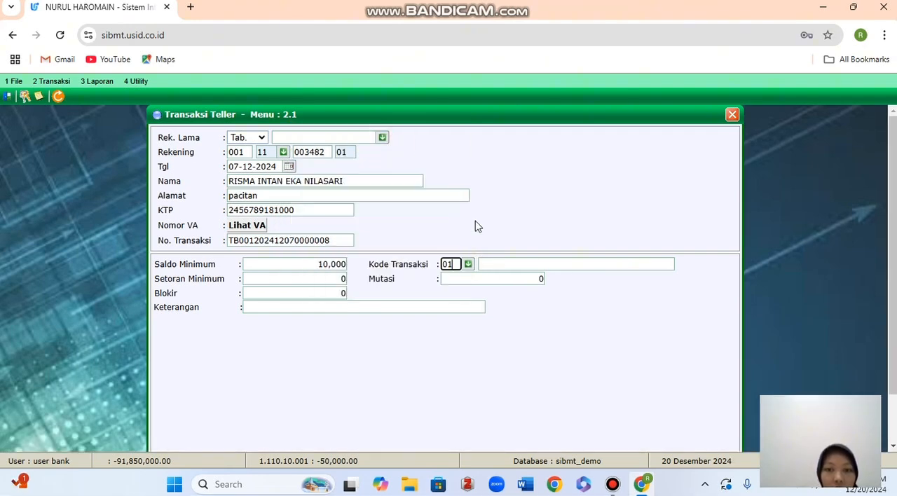
click(508, 280)
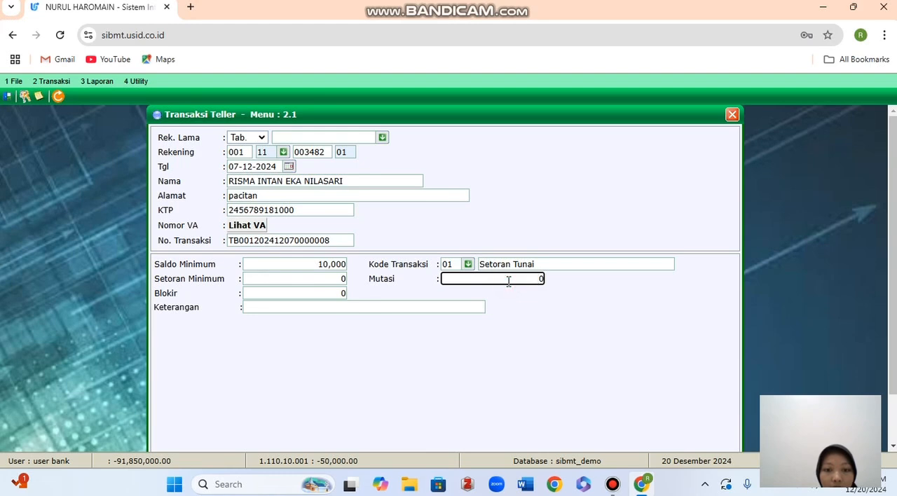
drag(534, 281, 616, 288)
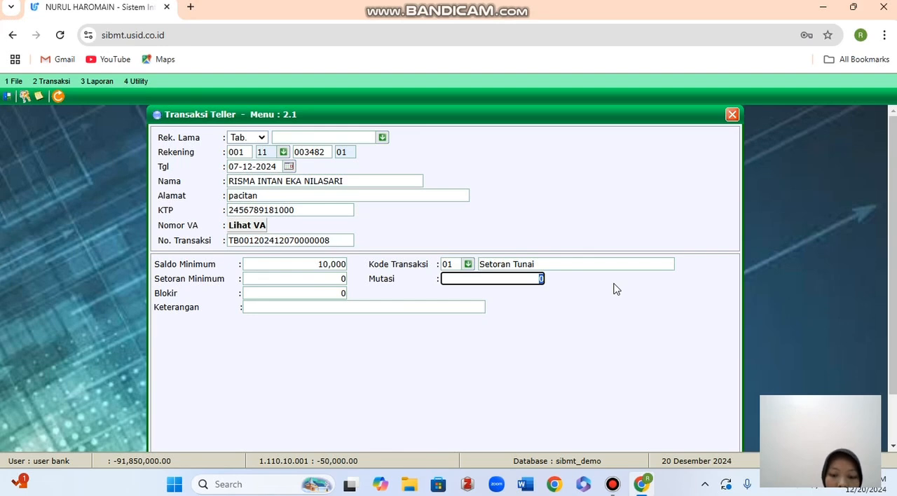
text(50,)
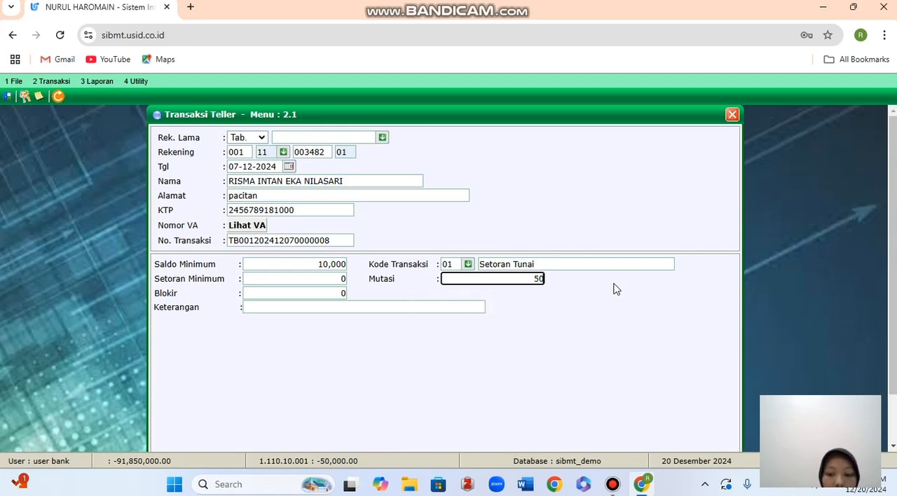
text(00000)
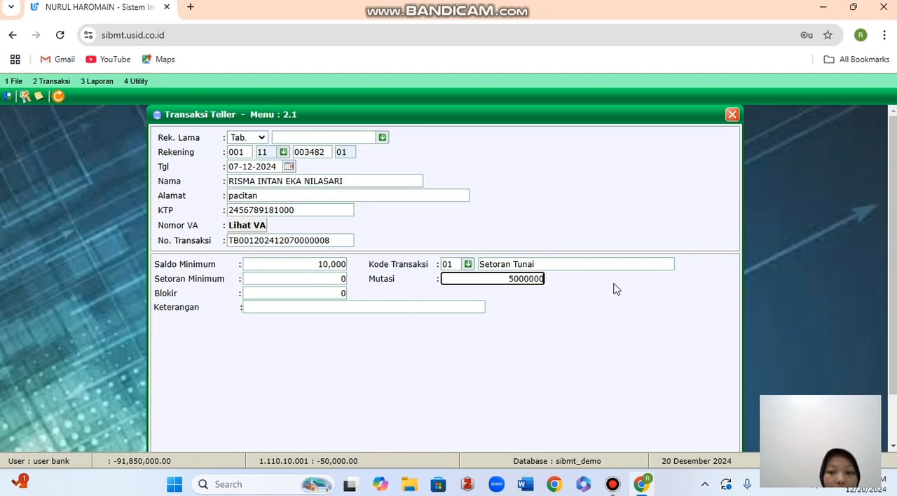
text(,000)
key(Tab)
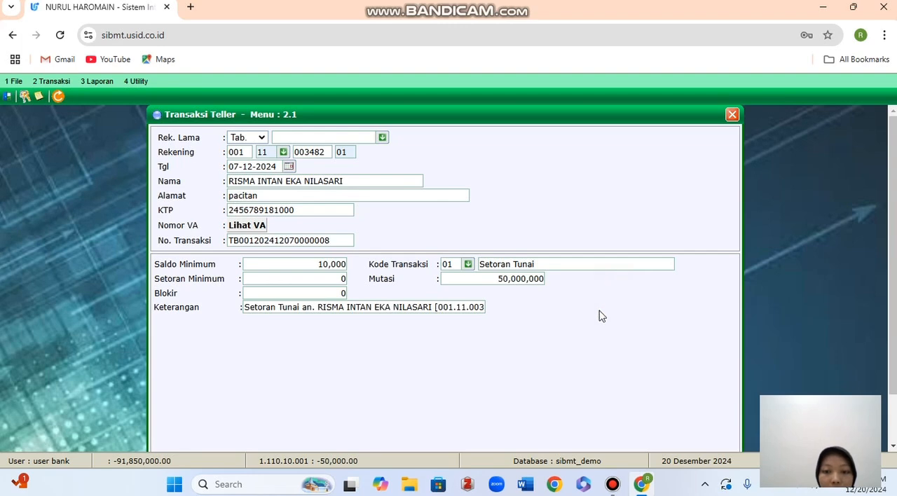
Save the cash deposit, accepting the account-opening administration payment and declining the savings validation printout, and close Transaksi Teller.
scroll(583, 352, down, 1)
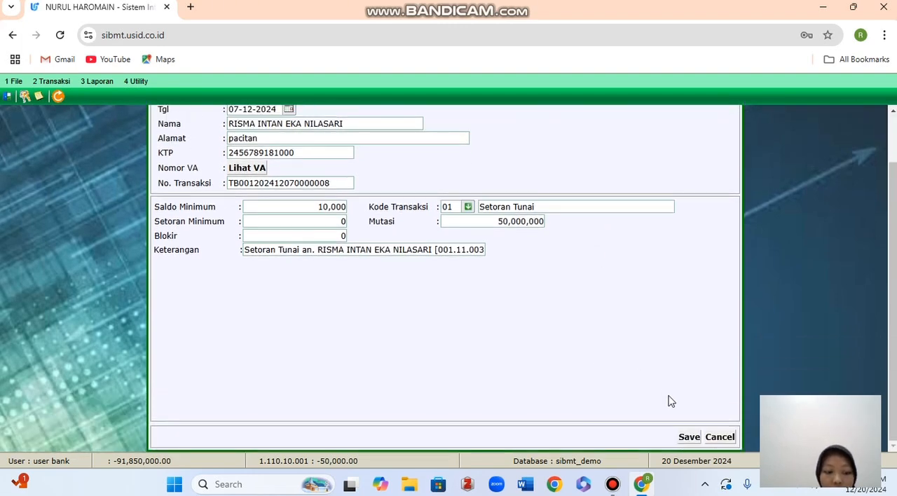
click(690, 438)
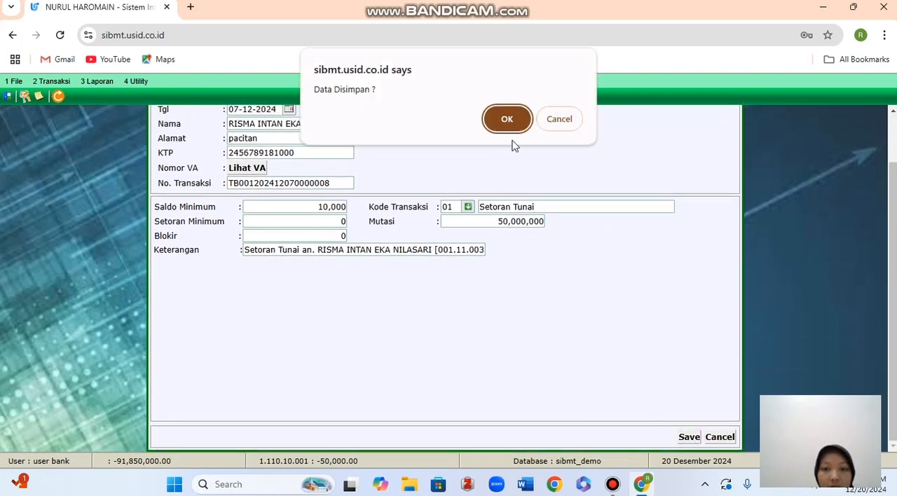
click(516, 116)
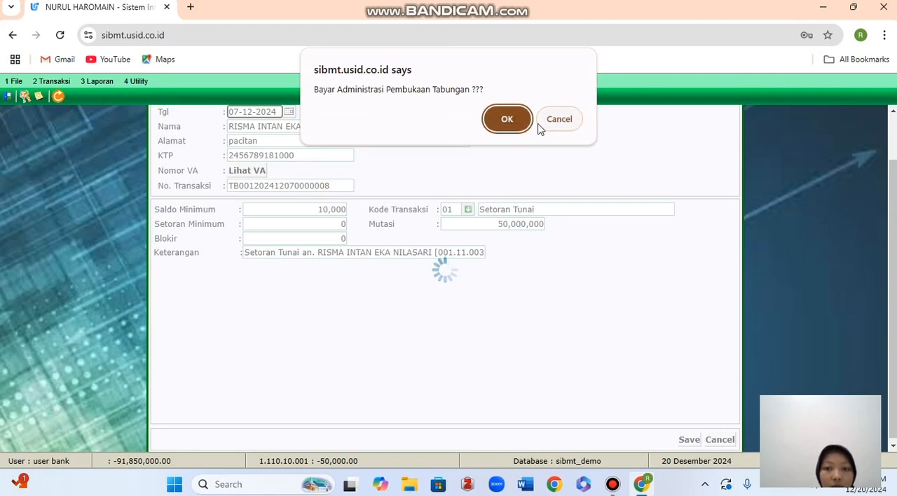
click(519, 123)
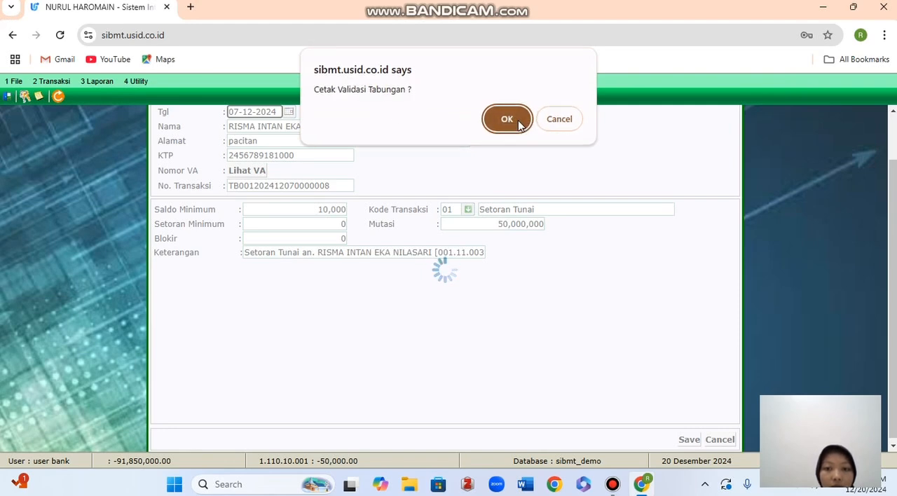
click(561, 121)
click(450, 287)
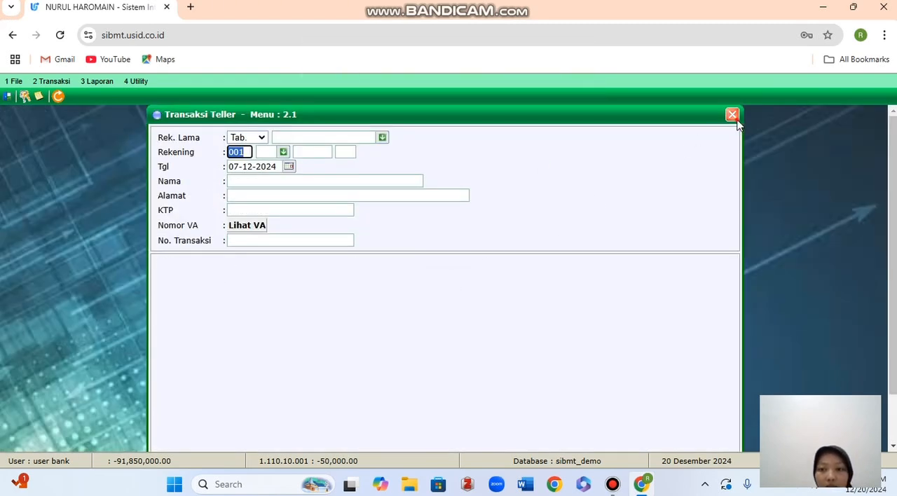
click(732, 115)
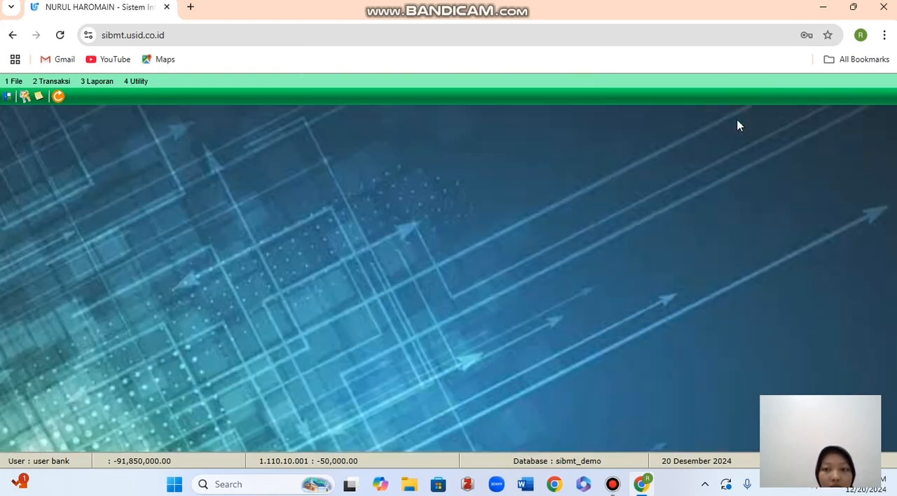
Search Cari Register Nasabah by the customer's name and open the last matching customer's detail record.
click(49, 83)
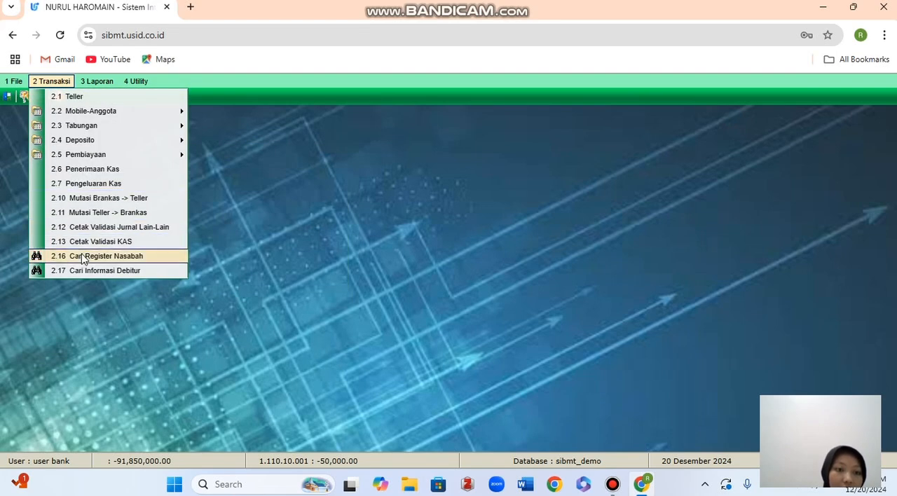
click(81, 253)
click(334, 147)
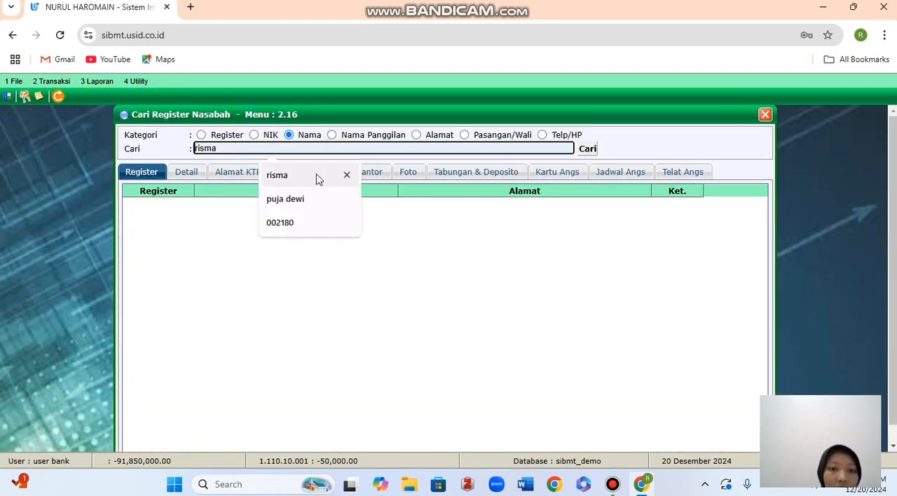
click(315, 176)
click(588, 154)
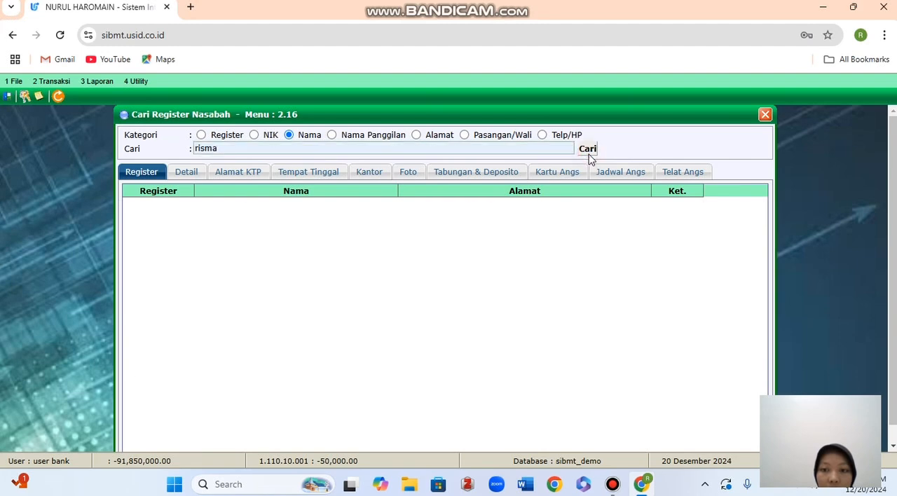
scroll(462, 300, down, 10)
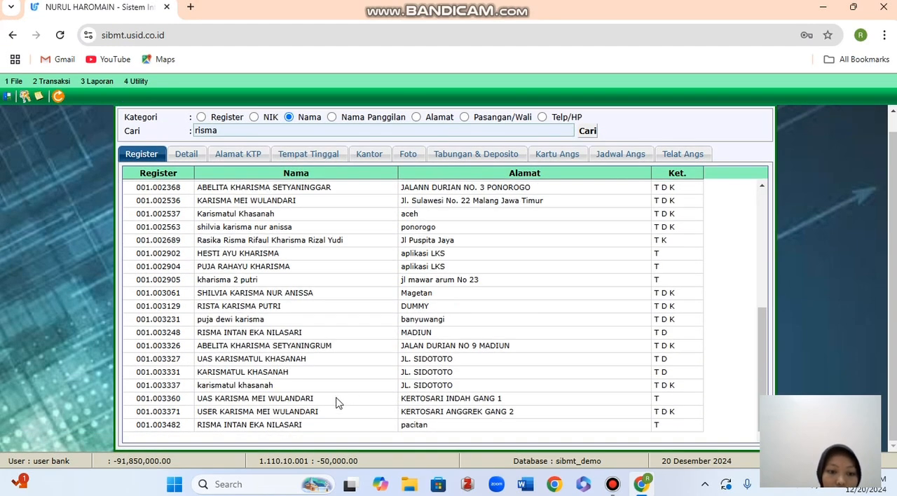
double_click(295, 424)
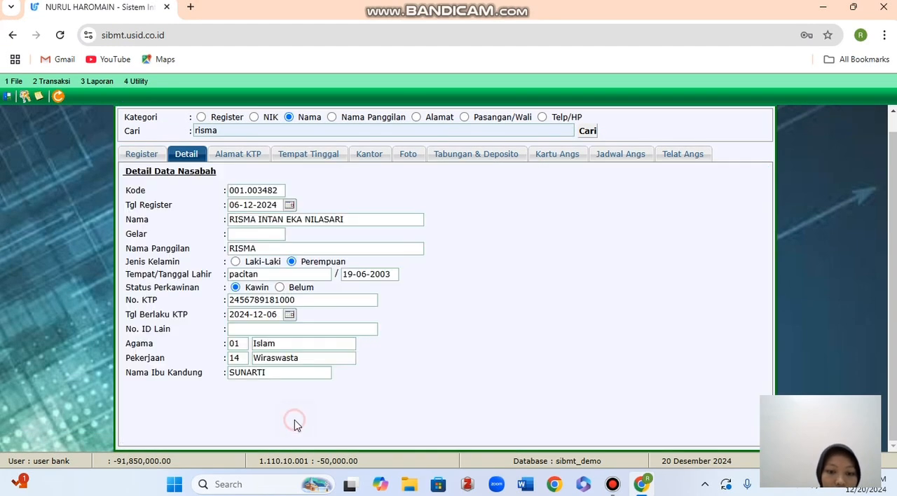
Check the savings balance and its deposit mutation under Tabungan & Deposito, and close Cari Register Nasabah.
click(489, 158)
click(271, 204)
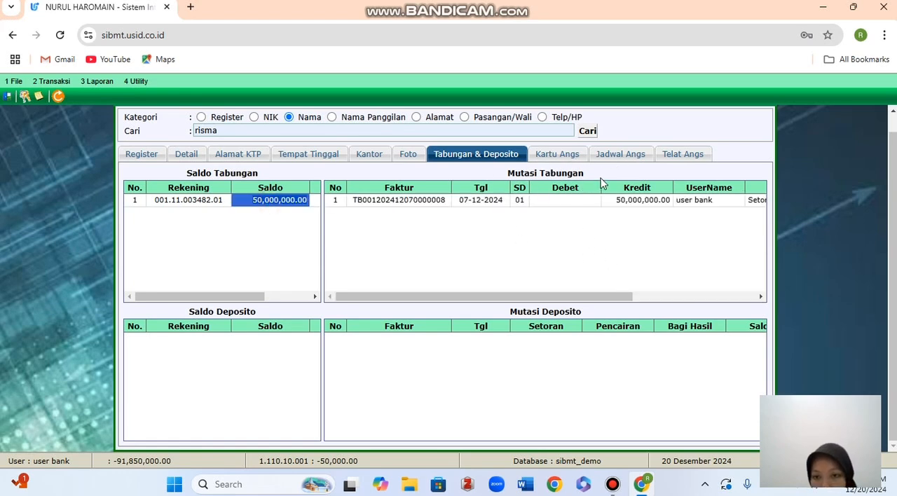
scroll(629, 224, up, 1)
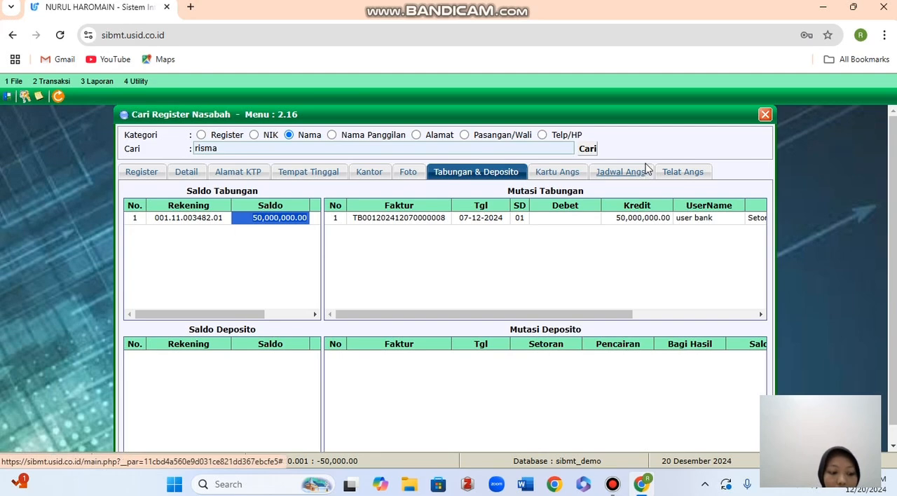
click(766, 114)
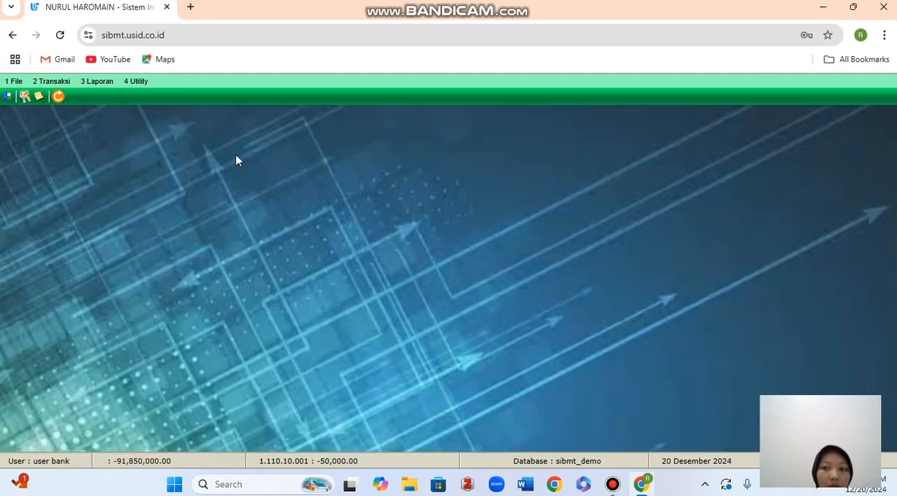
Open a new Transaksi Teller entry.
click(63, 82)
click(73, 98)
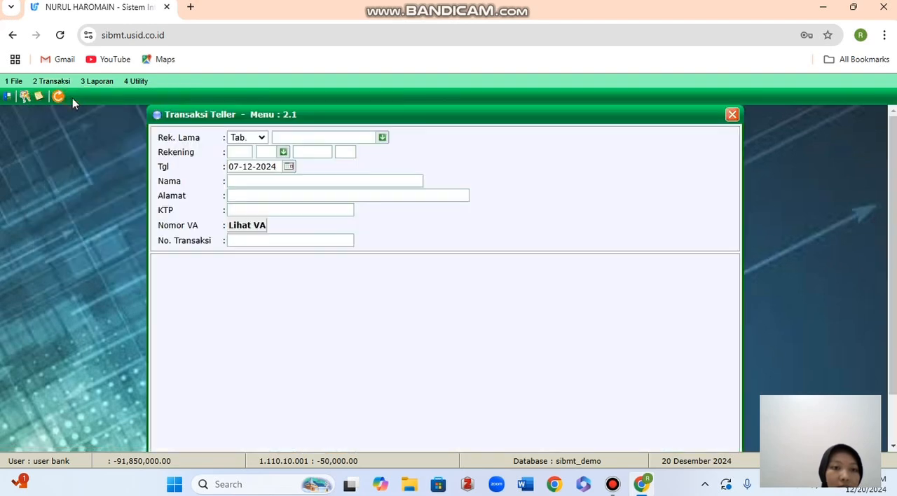
Try to load the customer's savings account using product 11, the register number and sequence 00.
click(269, 152)
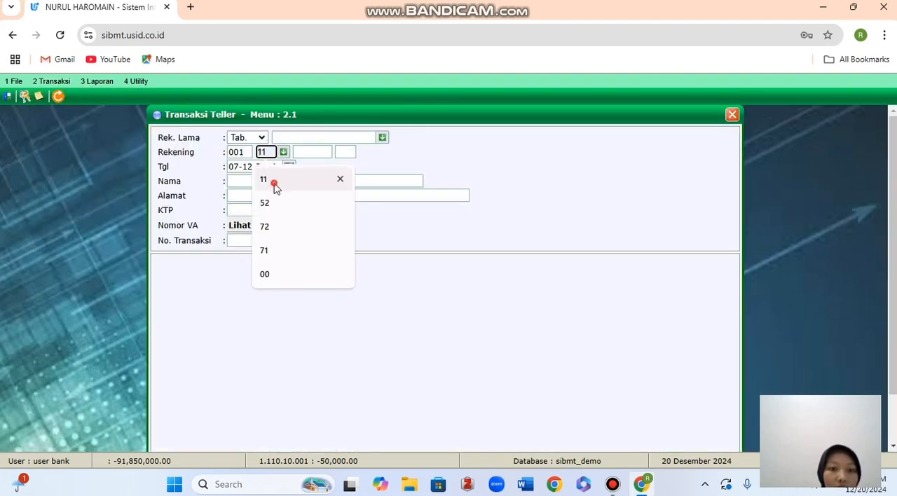
click(274, 180)
click(327, 151)
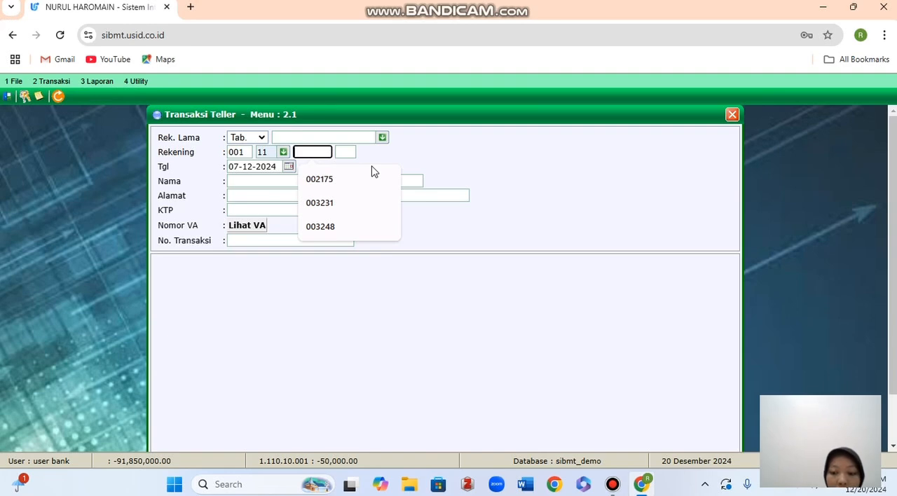
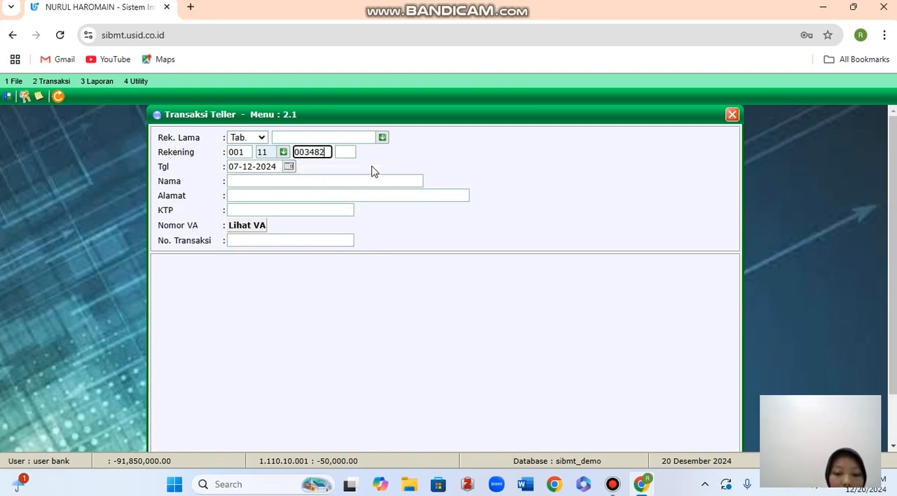
click(345, 151)
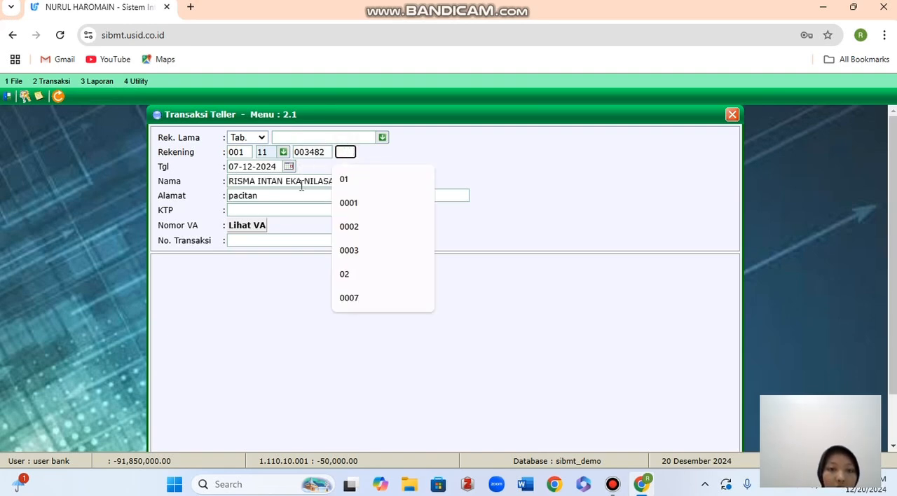
text(00)
click(287, 209)
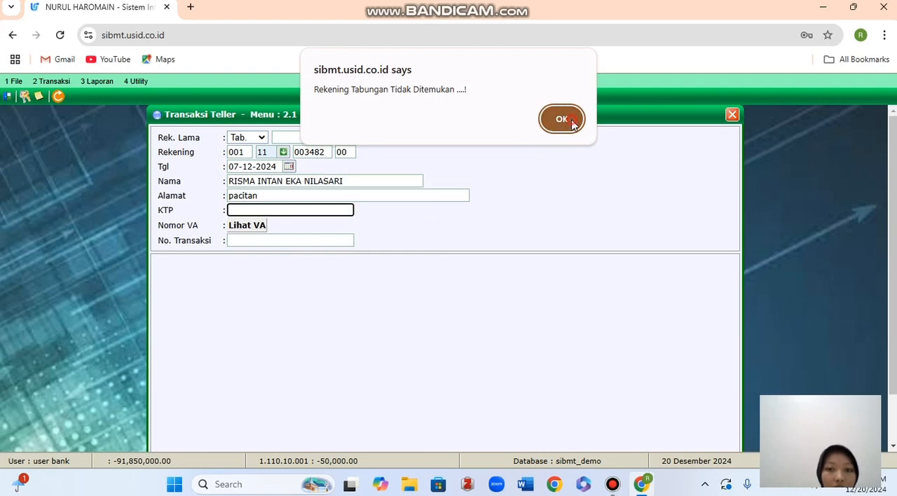
click(561, 120)
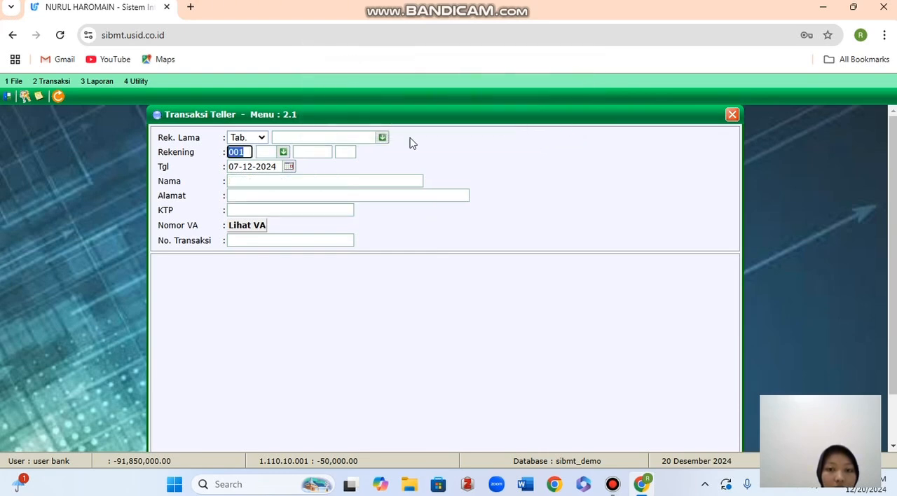
Load the customer's savings account in the teller form using product 11 (SIMPANAN SYARIAH), the register number and sequence 01.
click(284, 153)
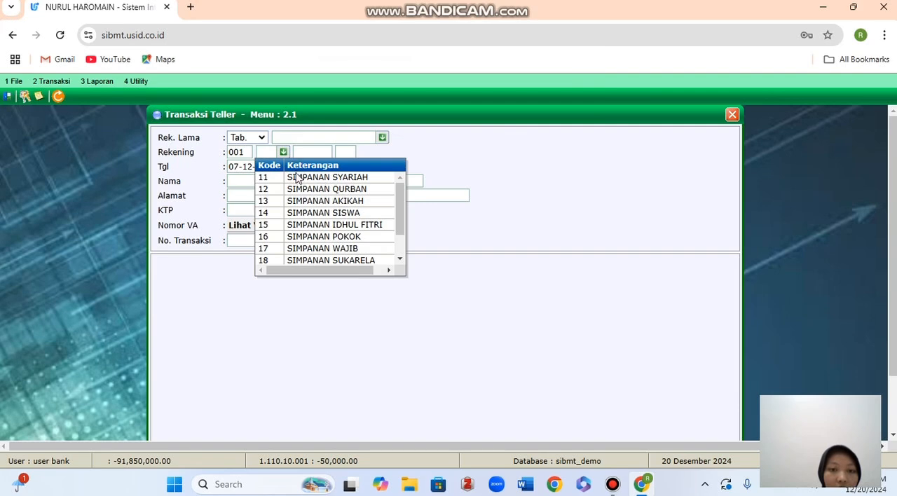
click(297, 176)
click(309, 153)
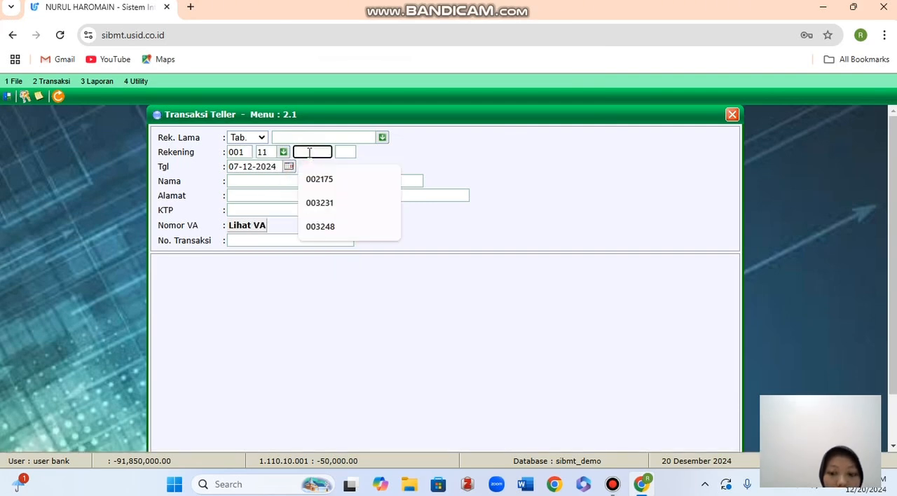
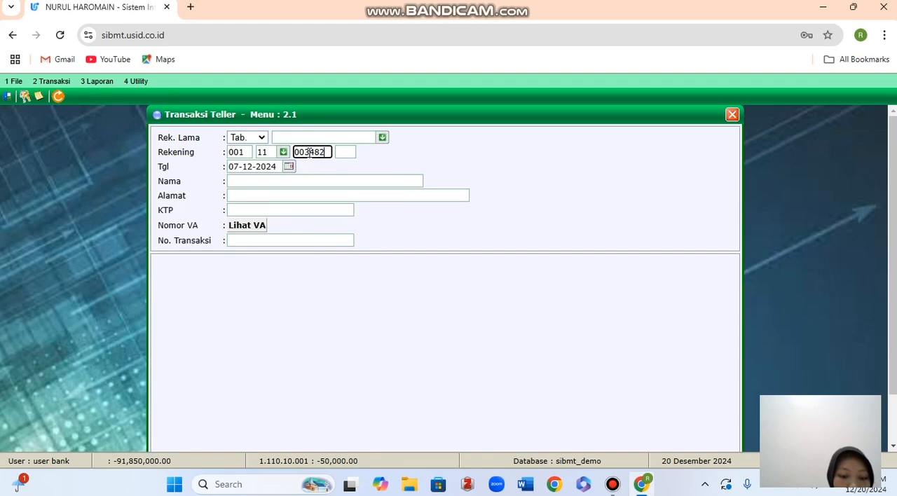
click(344, 151)
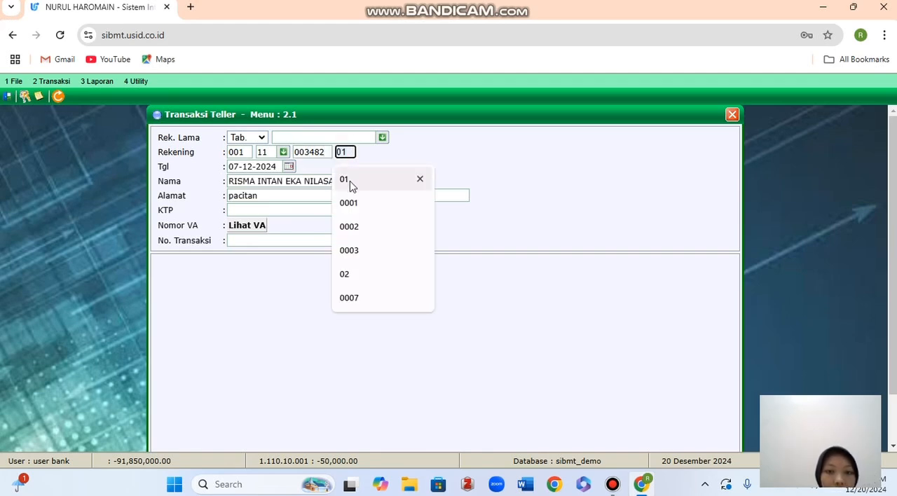
click(350, 181)
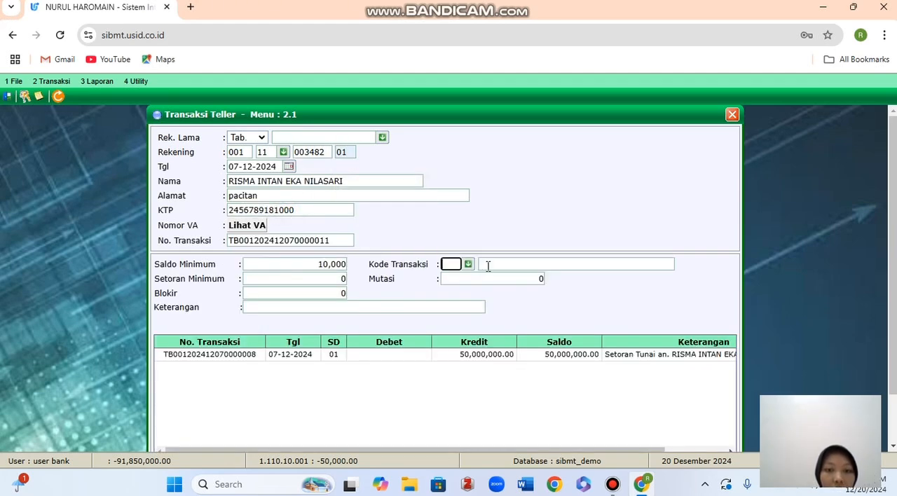
Set the teller transaction's Kode Transaksi to 02 (Penarikan Tunai) and its Mutasi to 5,000,000.
click(468, 264)
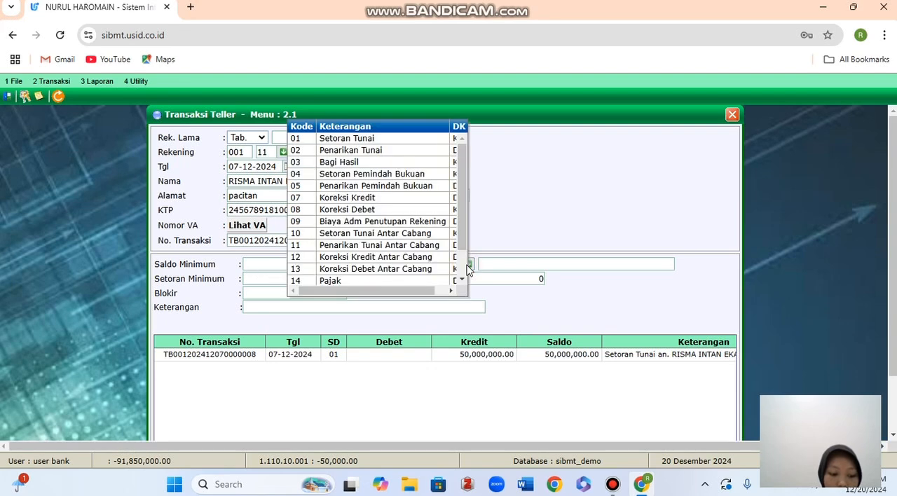
click(376, 151)
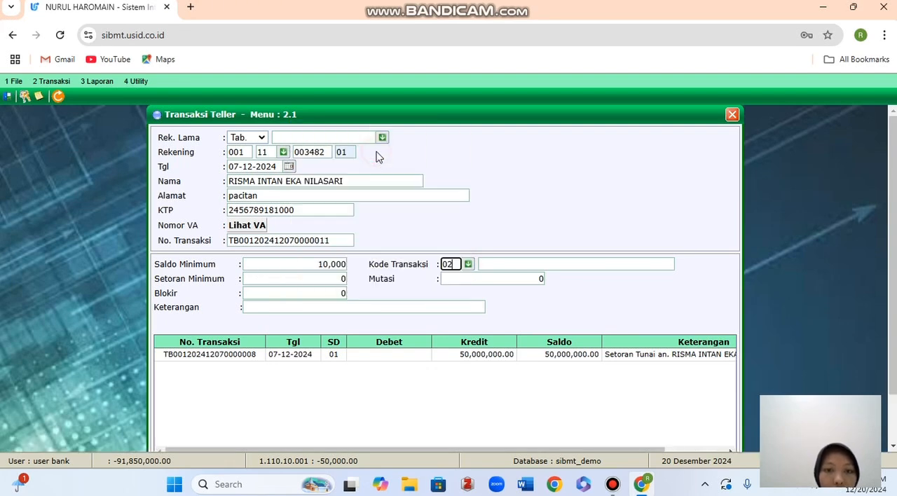
click(513, 278)
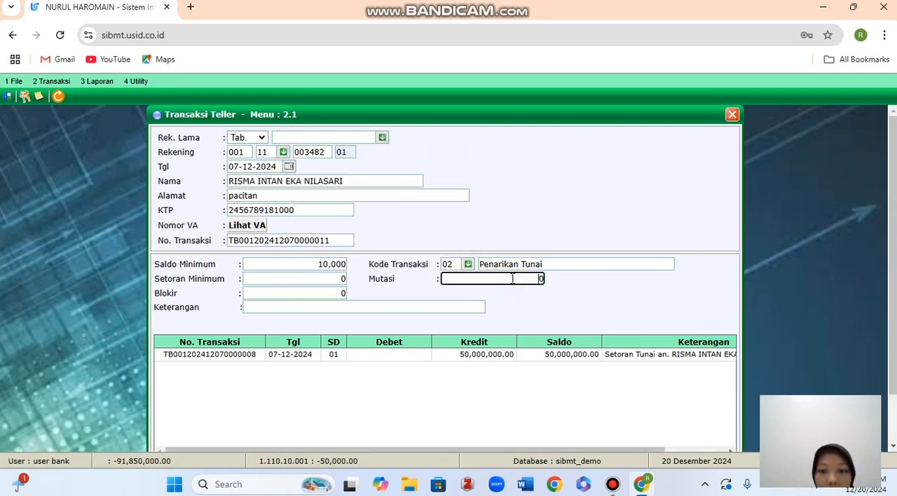
drag(531, 279, 594, 288)
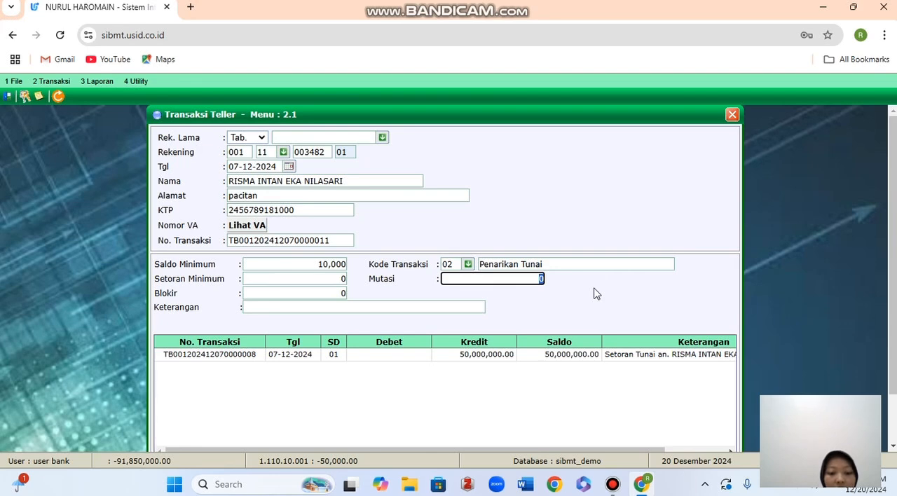
text(5000000)
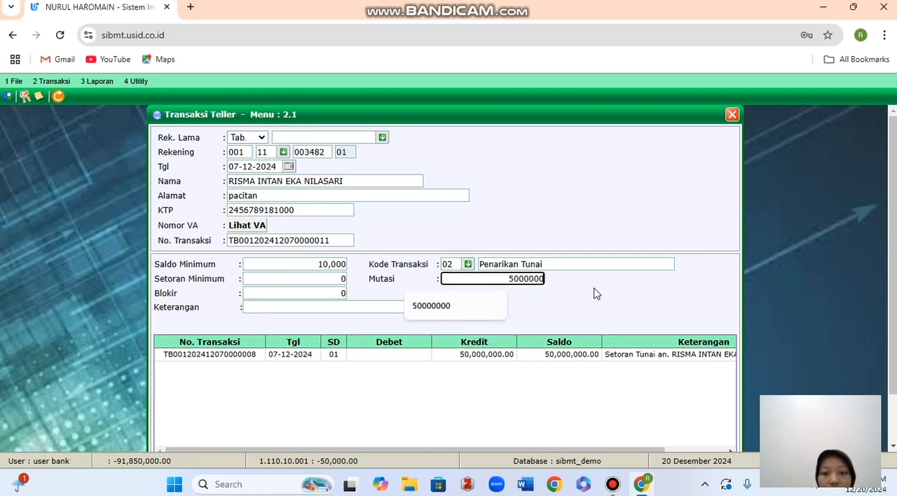
key(Tab)
Save the cash withdrawal, declining both the savings validation and savings book printouts, and close Transaksi Teller.
scroll(594, 293, down, 2)
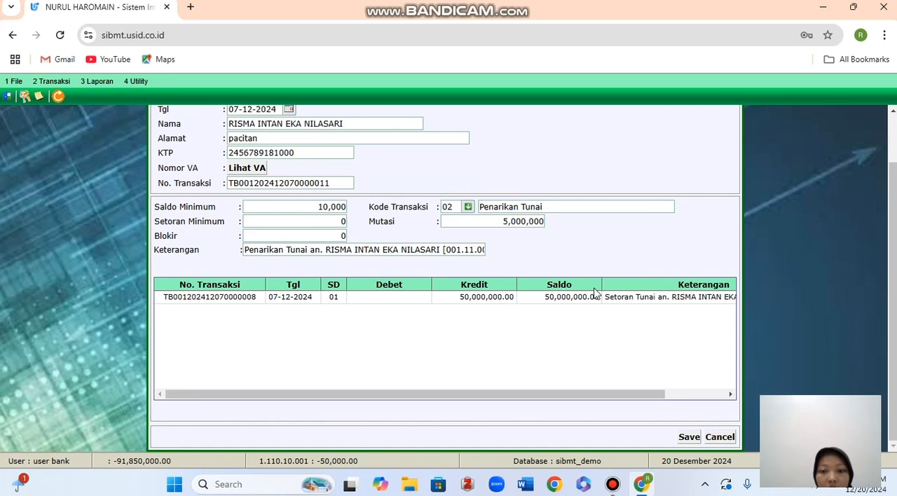
click(689, 437)
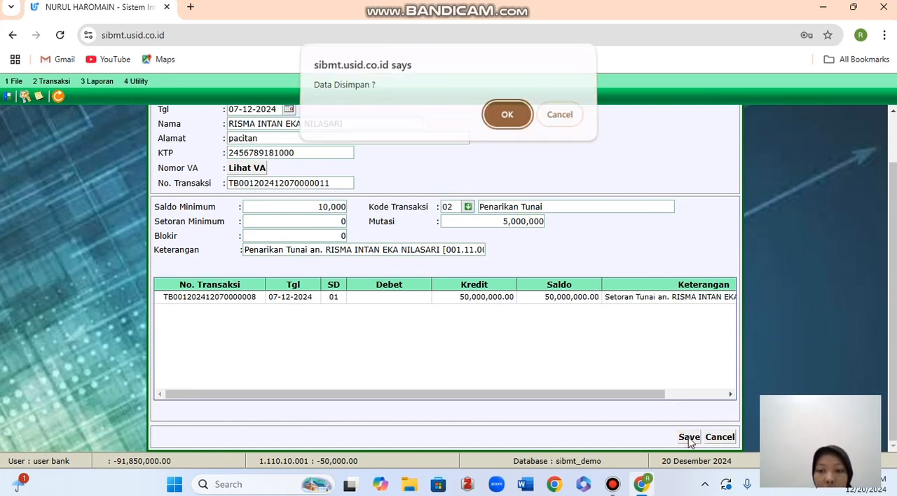
click(499, 115)
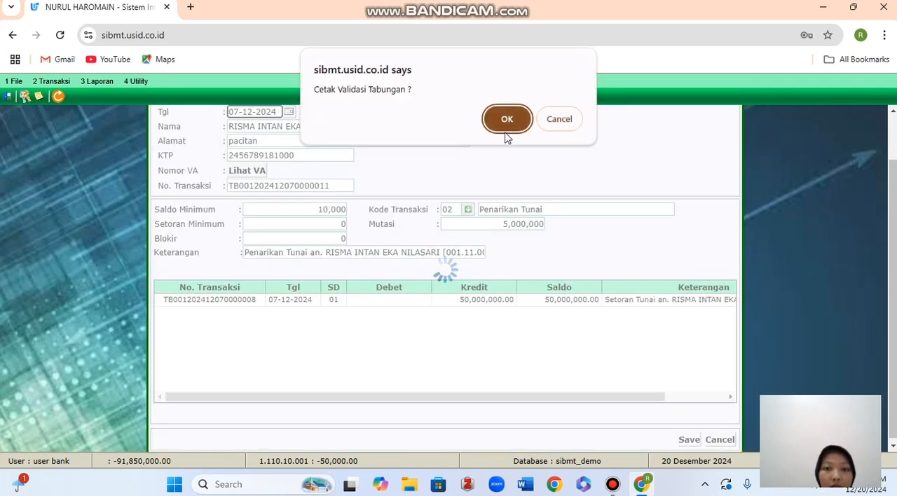
click(560, 127)
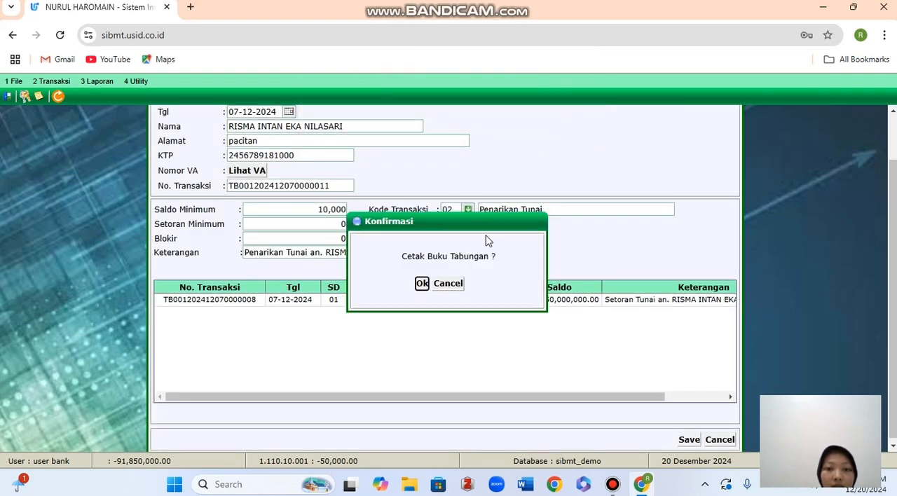
click(448, 283)
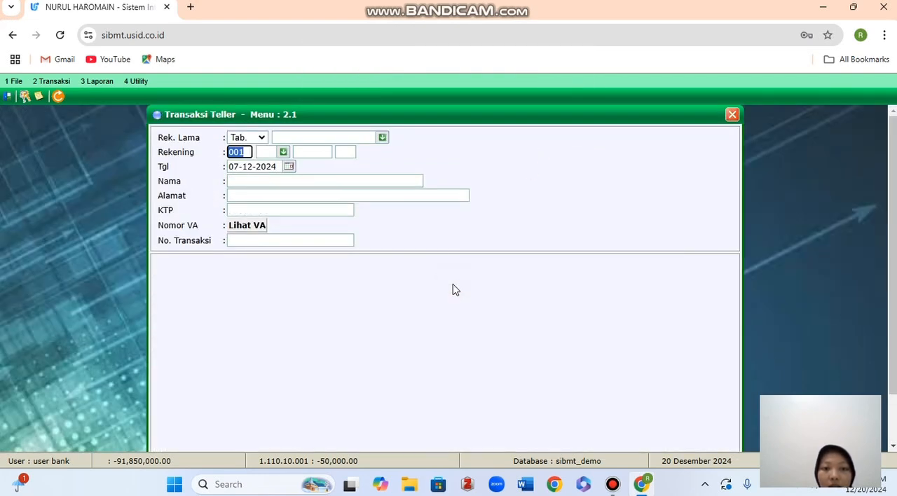
click(731, 115)
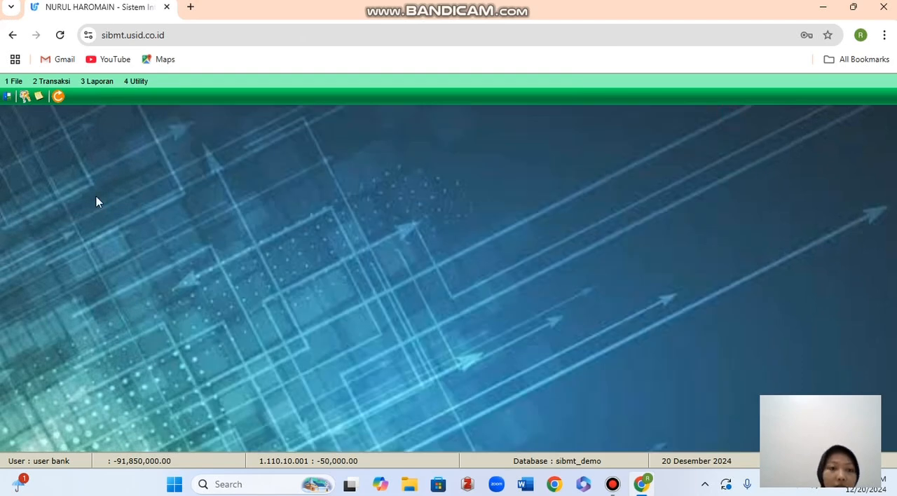
Search Cari Register Nasabah by the customer's first name and open the newly registered customer's record.
click(58, 84)
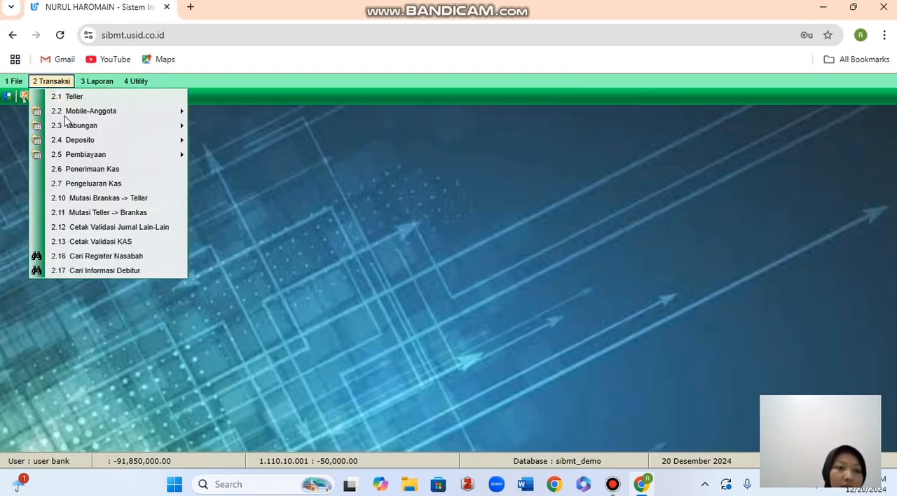
click(88, 256)
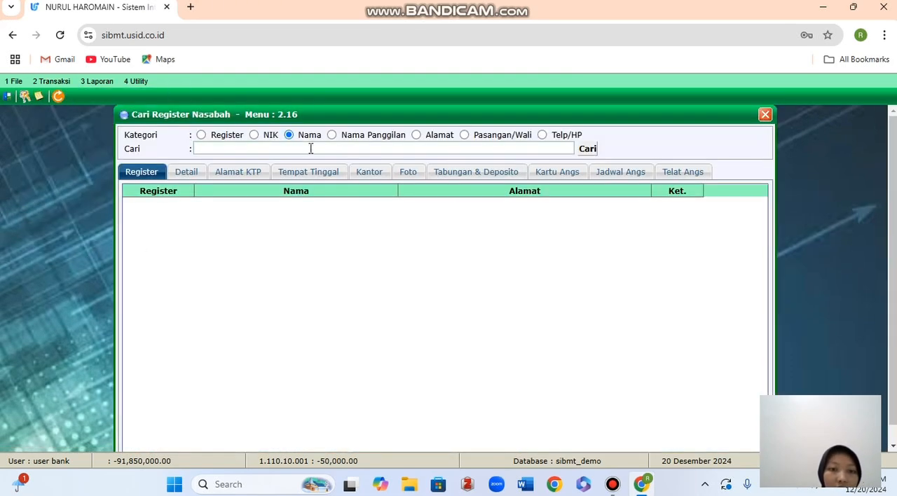
click(310, 149)
click(307, 178)
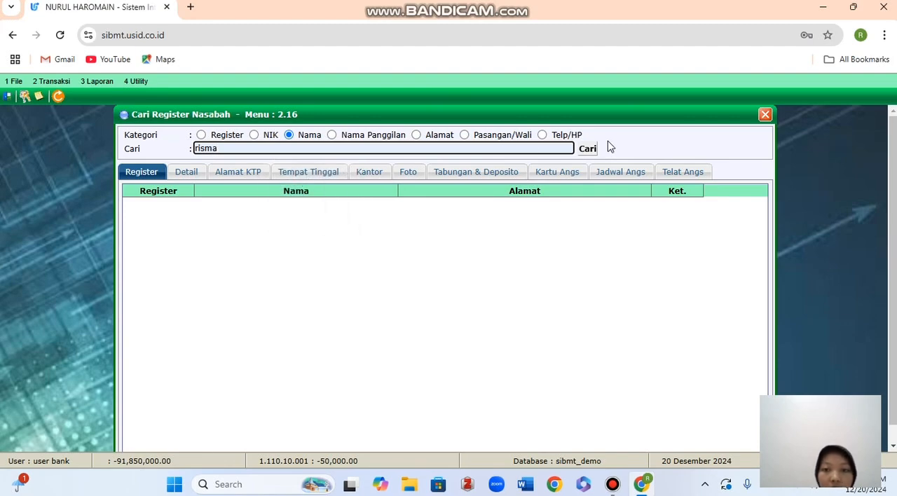
click(587, 150)
scroll(494, 316, down, 6)
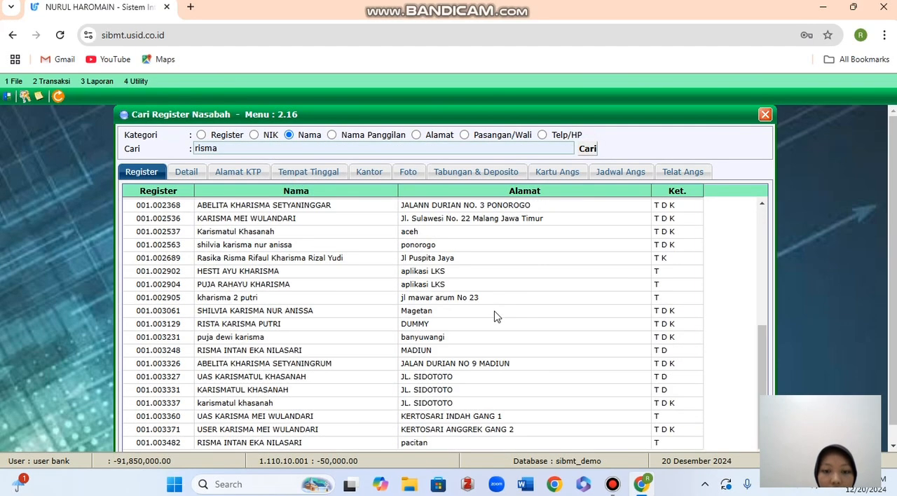
click(285, 427)
double_click(285, 427)
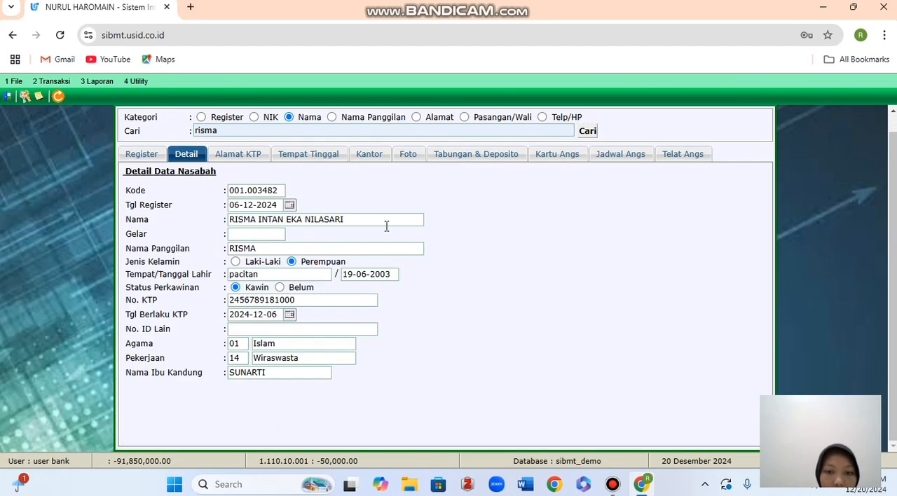
Examine the customer's savings balance and Mutasi Tabungan for the deposit and cash withdrawal, and close Cari Register Nasabah.
click(476, 154)
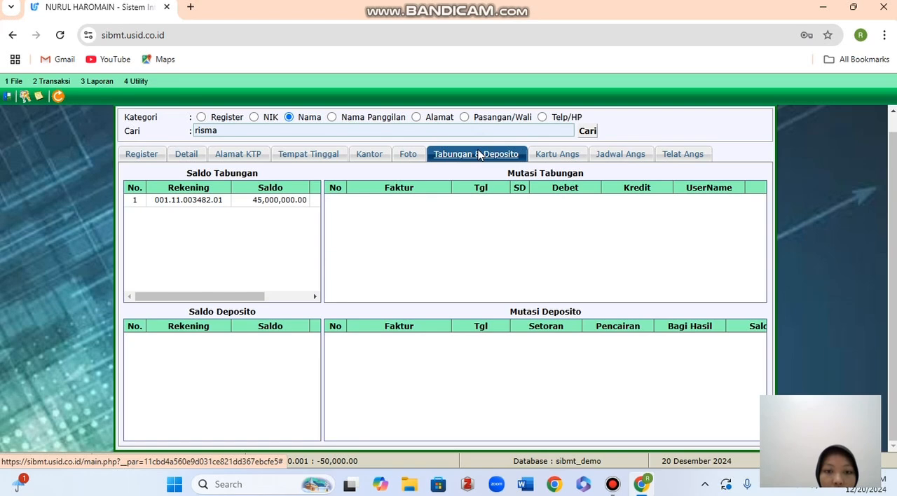
click(288, 201)
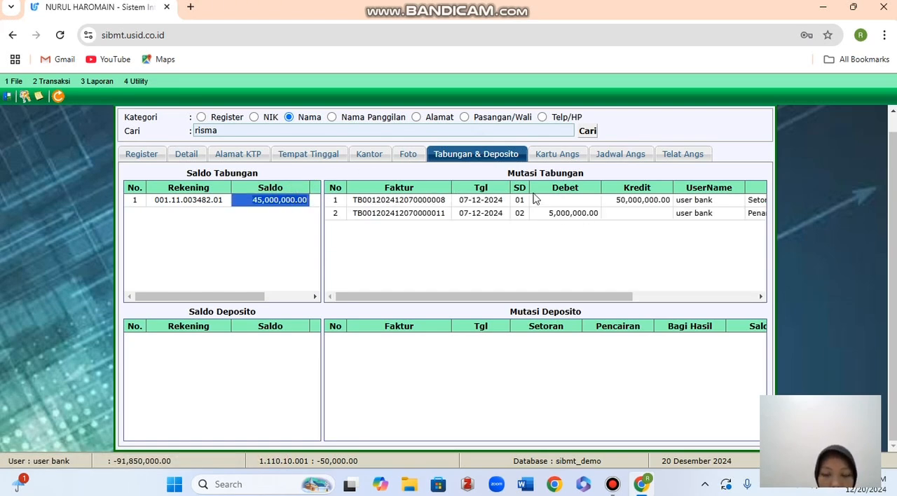
scroll(559, 220, up, 1)
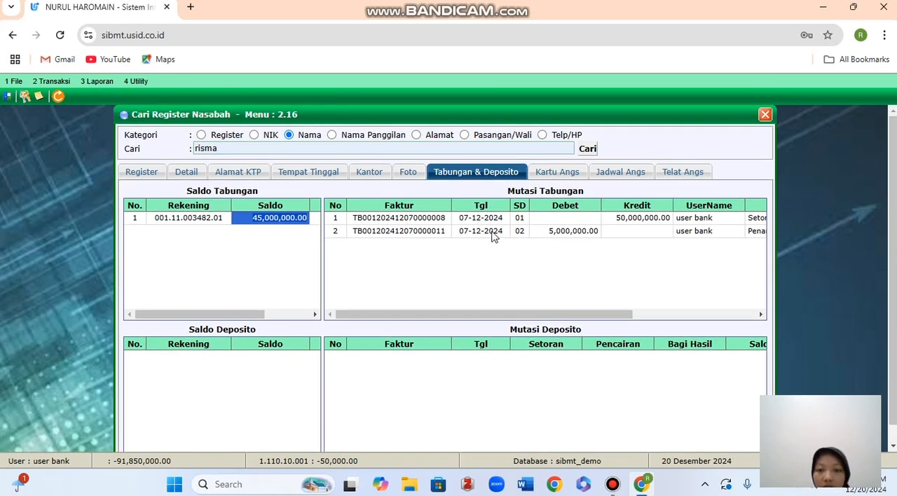
scroll(493, 236, down, 1)
scroll(495, 235, up, 1)
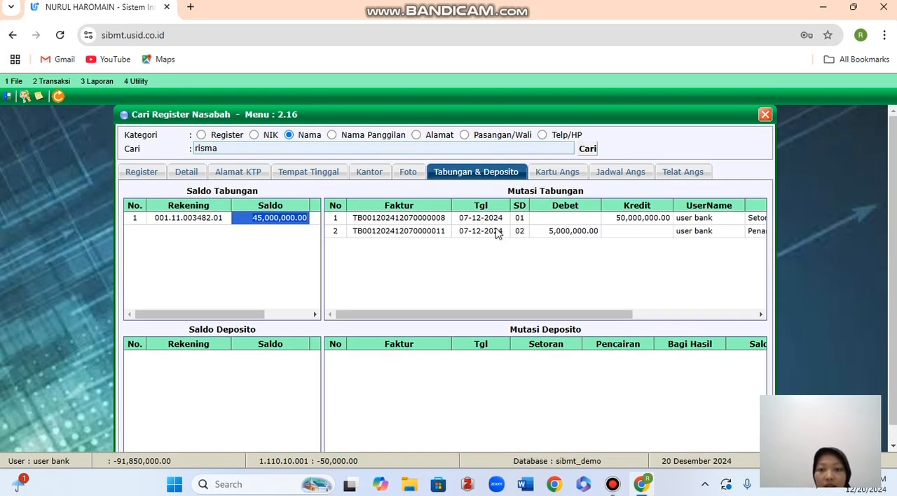
click(765, 114)
Load the customer's savings account as the Transfer Antar Rekening source using branch 001, product 11, the register number and sequence 01.
click(63, 81)
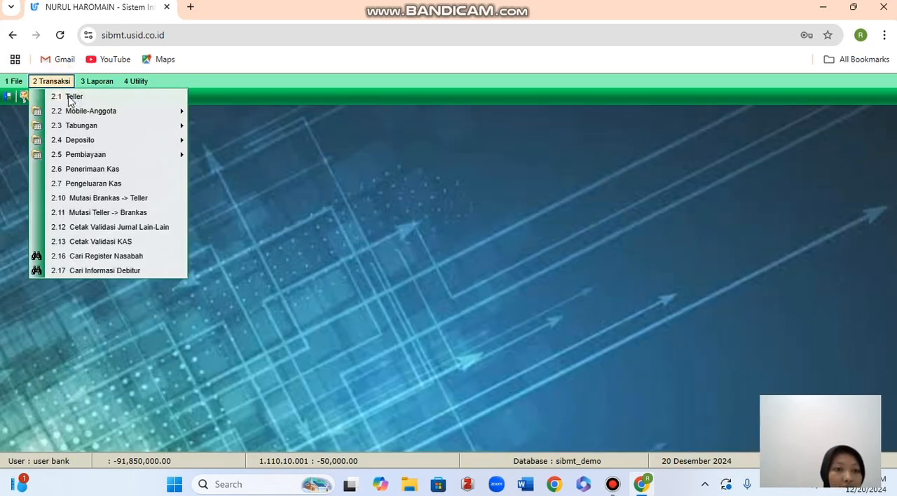
mouse_move(82, 158)
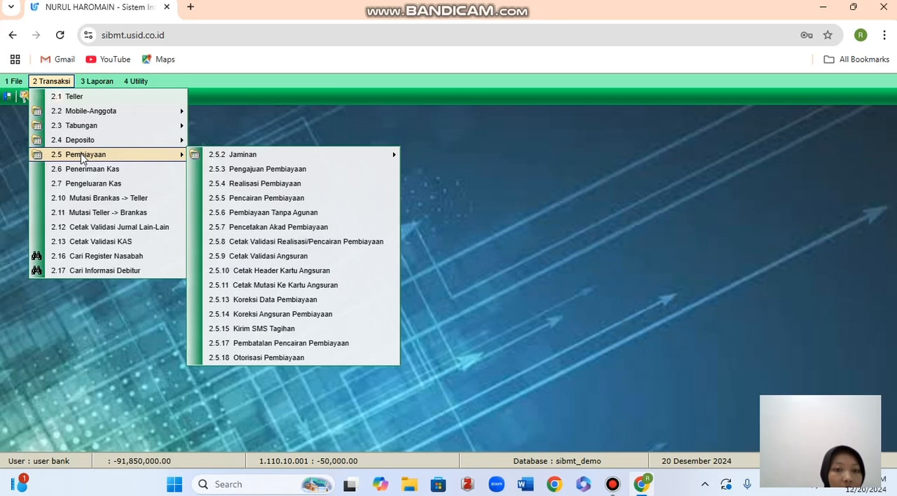
mouse_move(93, 129)
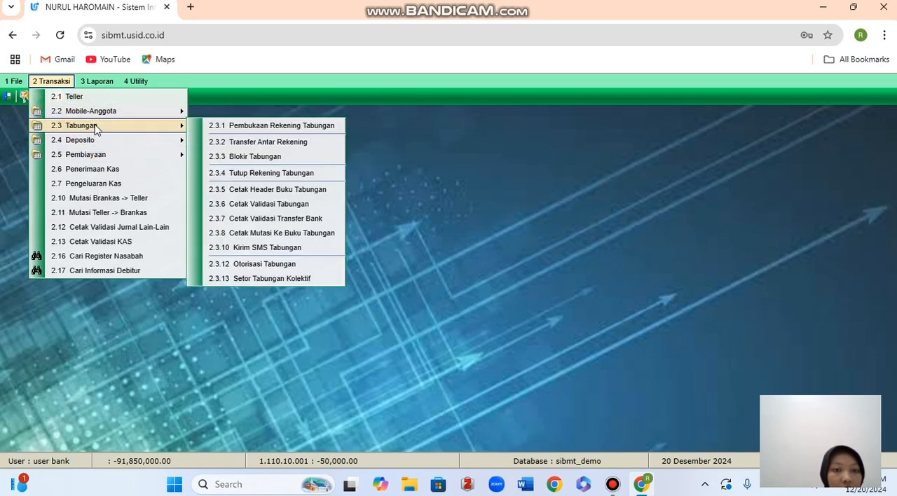
click(226, 143)
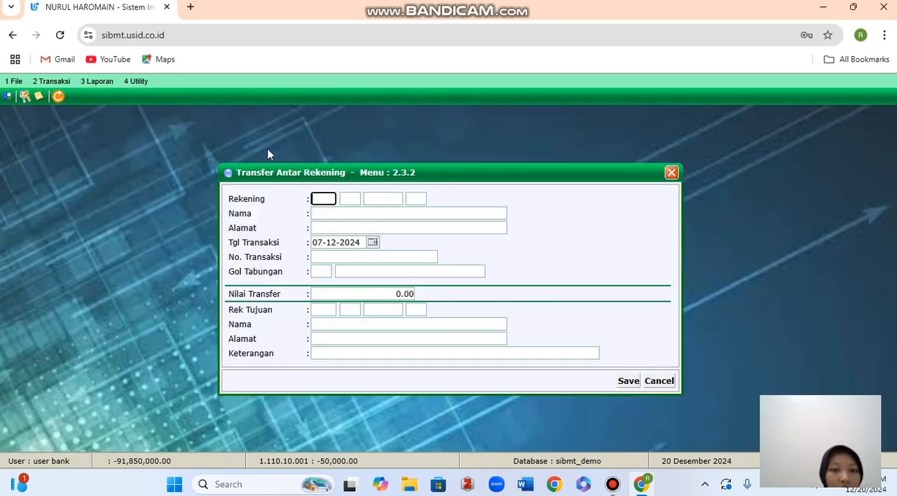
click(331, 199)
click(324, 226)
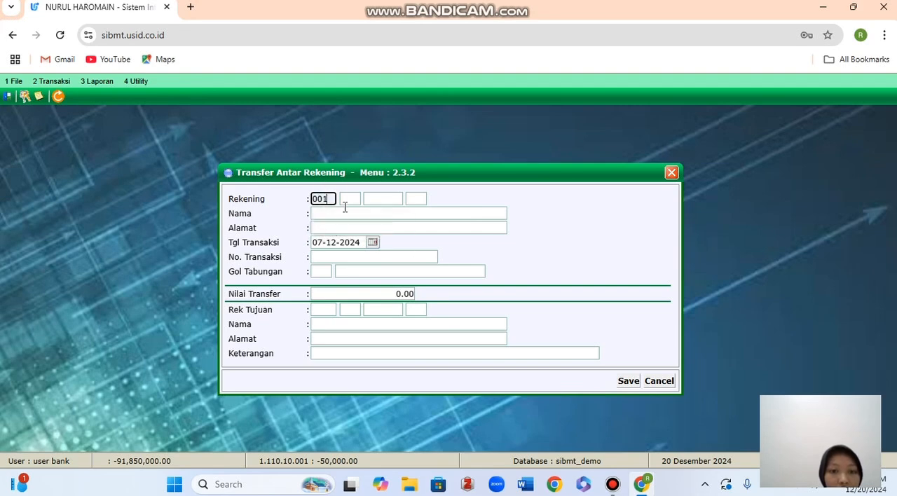
click(348, 200)
click(352, 226)
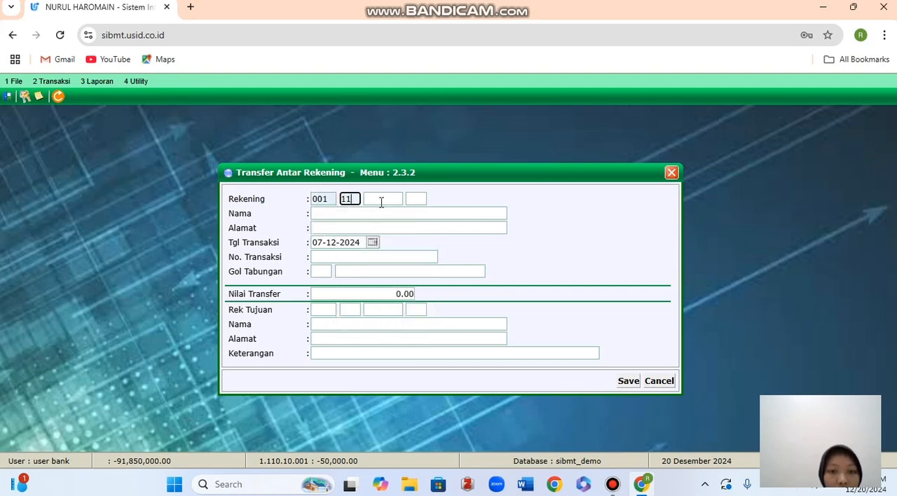
click(381, 200)
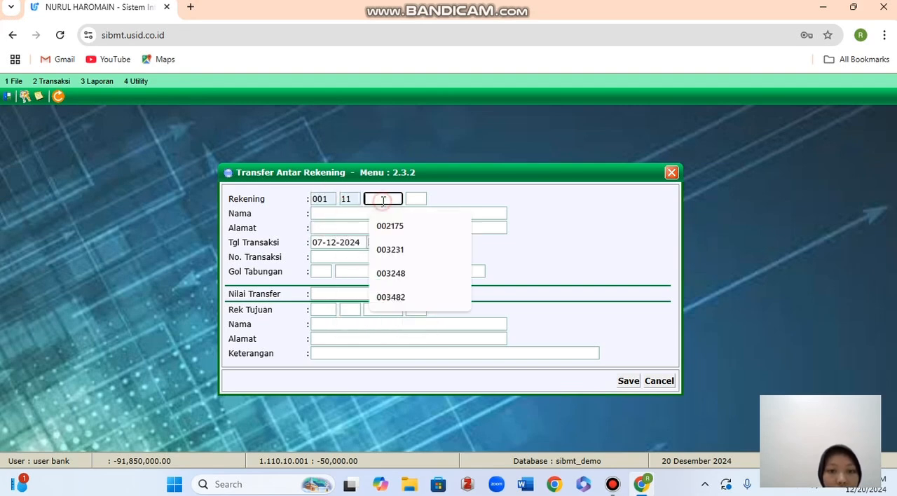
click(390, 302)
click(417, 198)
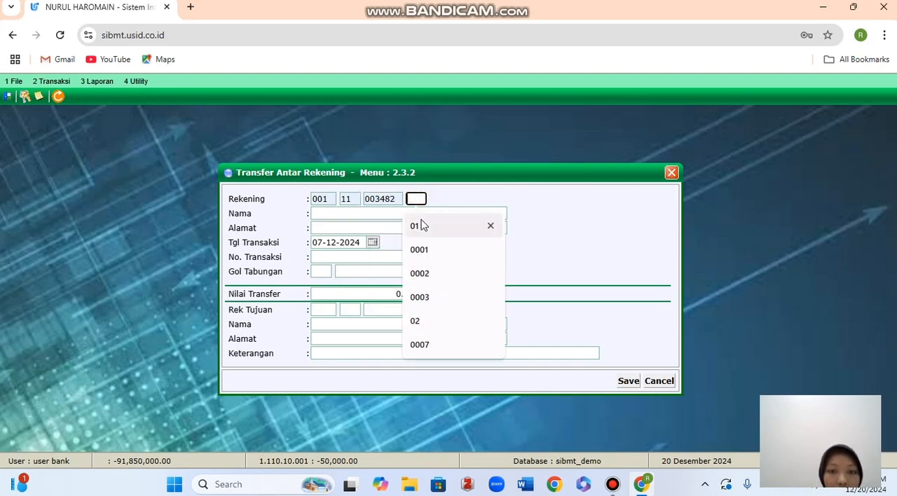
click(419, 225)
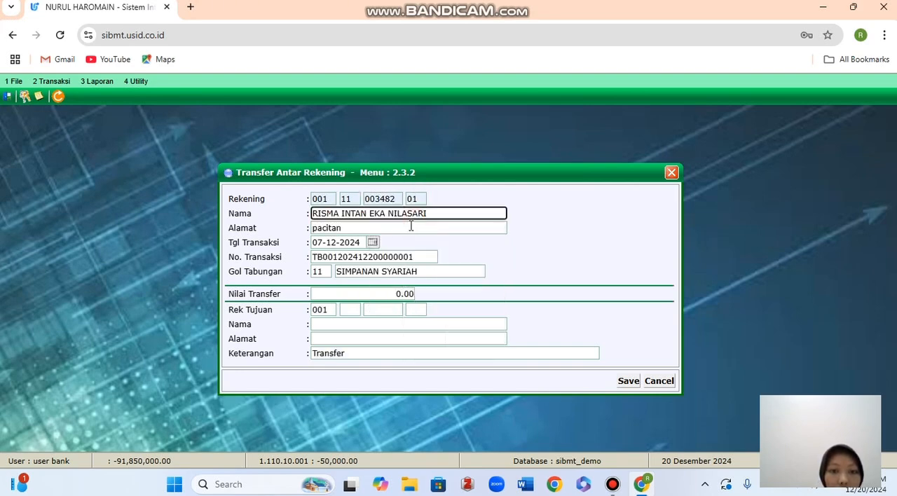
Set Nilai Transfer to 5,000,000 and load the destination account using product 11, the recipient's register number and sequence 01.
click(387, 295)
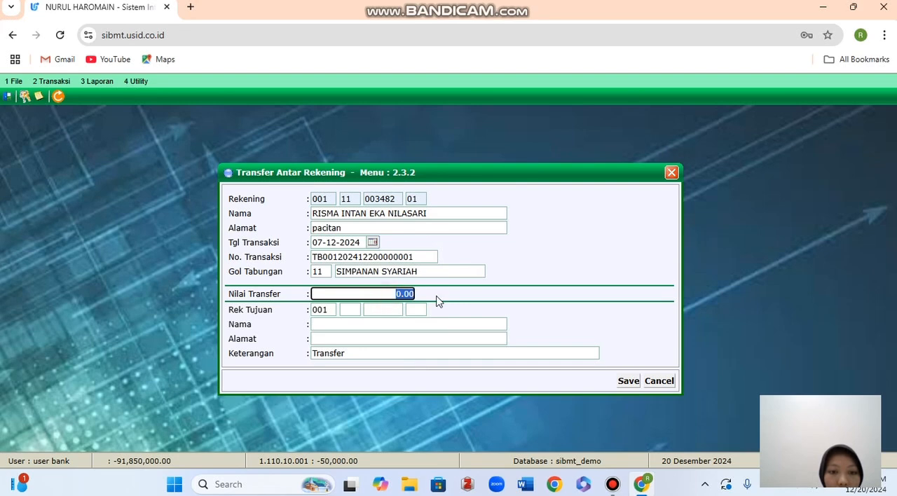
key(BackSpace)
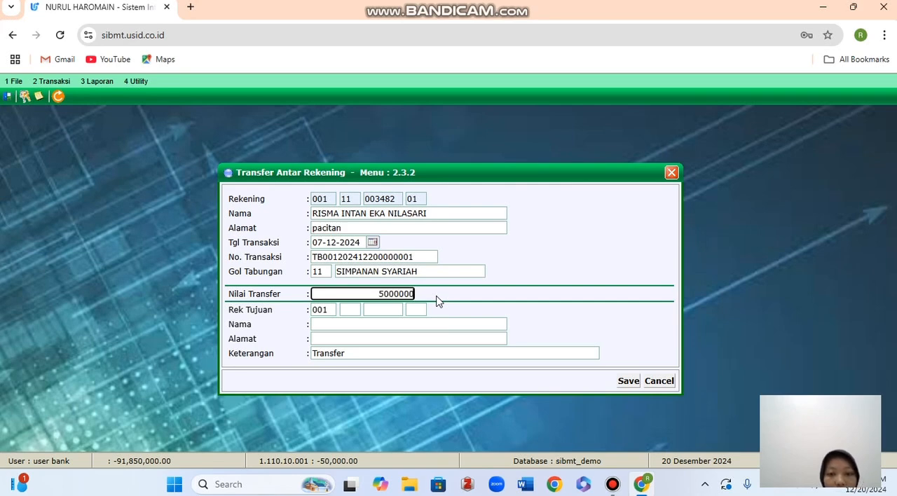
click(341, 321)
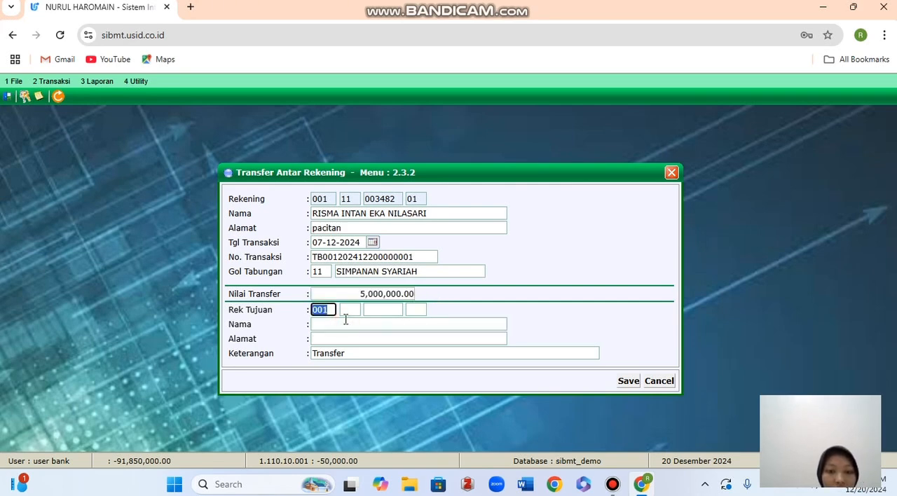
click(352, 310)
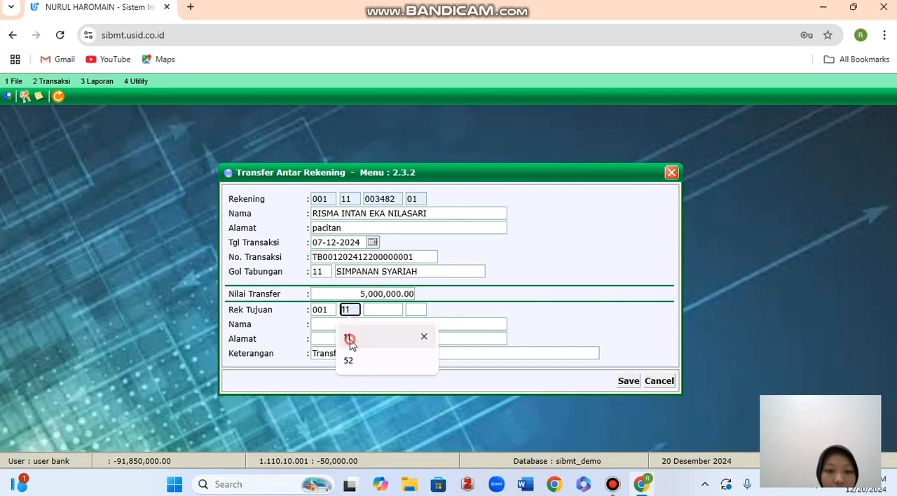
click(350, 339)
click(376, 311)
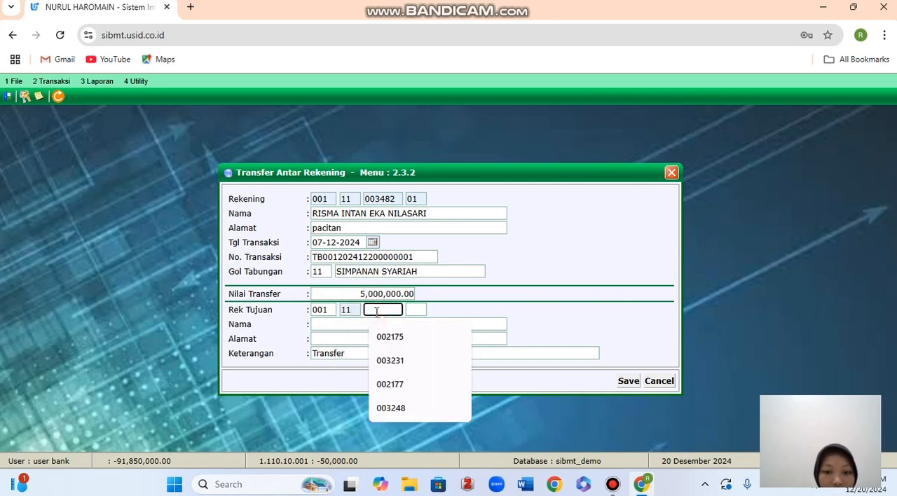
click(391, 337)
click(414, 310)
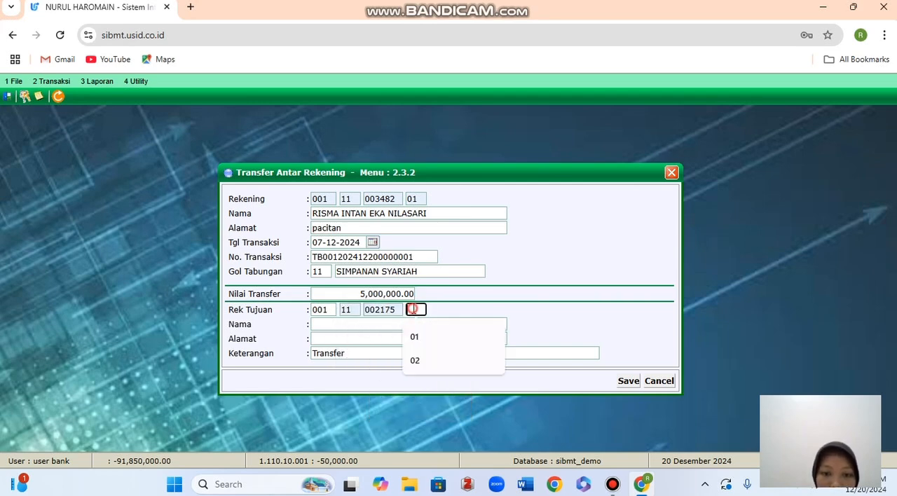
click(417, 337)
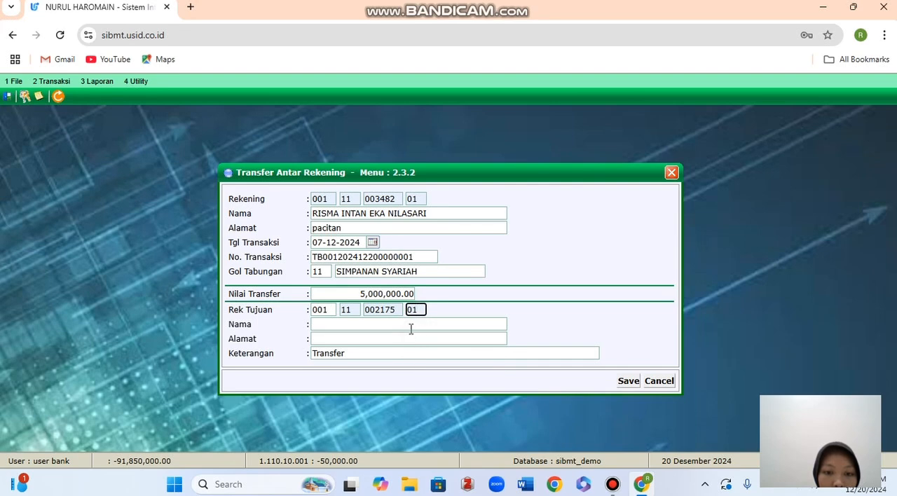
Save the inter-account transfer, decline the savings validation printout, and close Transfer Antar Rekening.
click(628, 383)
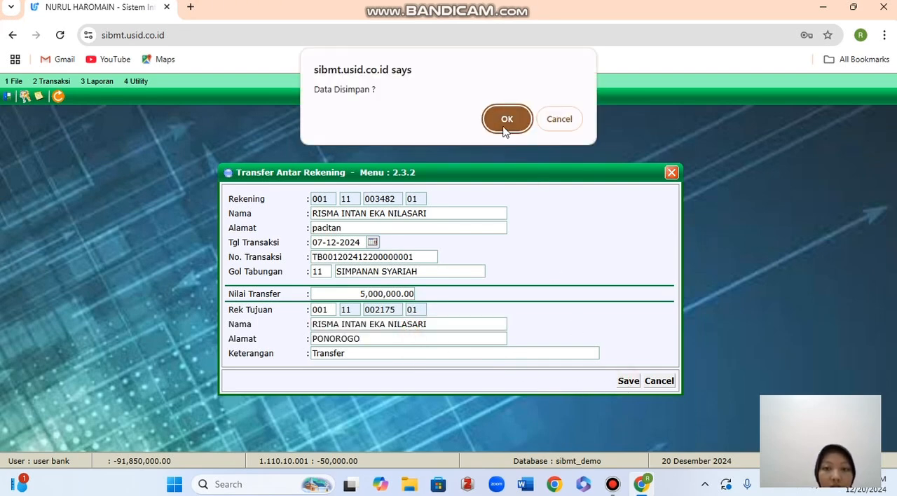
click(503, 129)
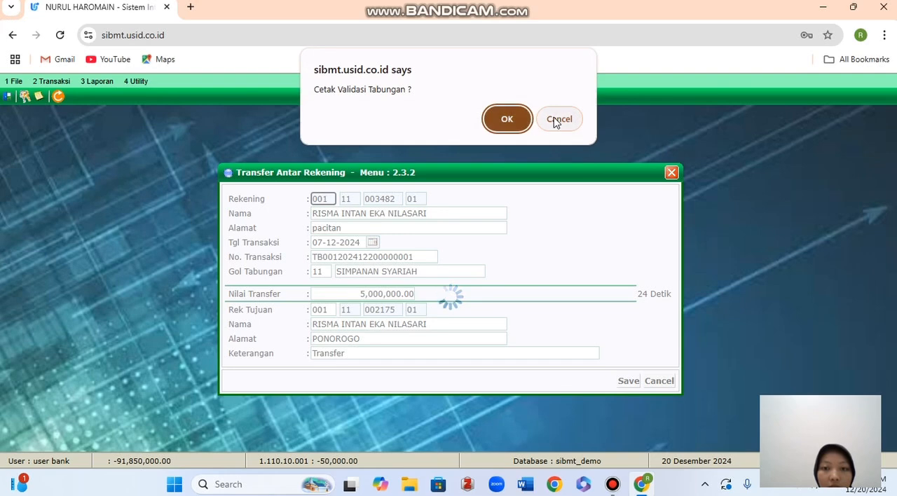
click(555, 119)
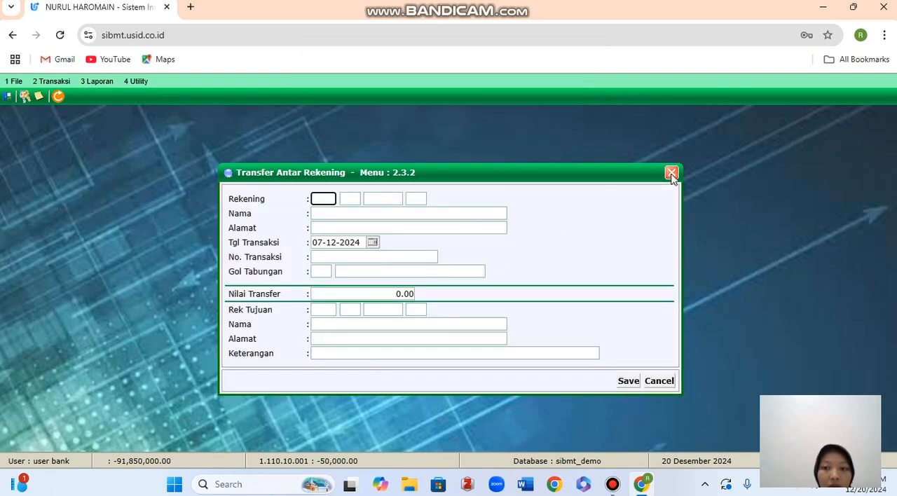
click(672, 174)
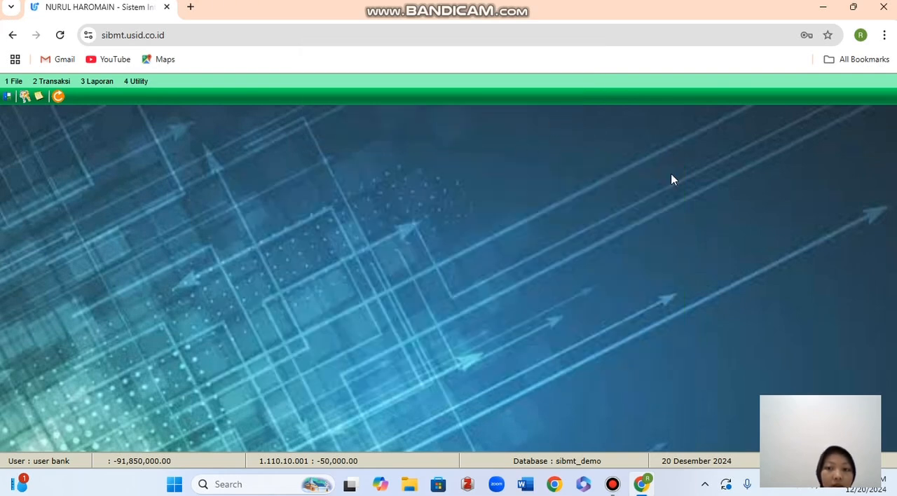
Find the source customer by first name in Cari Register Nasabah and view the savings balance under Tabungan & Deposito.
click(68, 83)
click(94, 257)
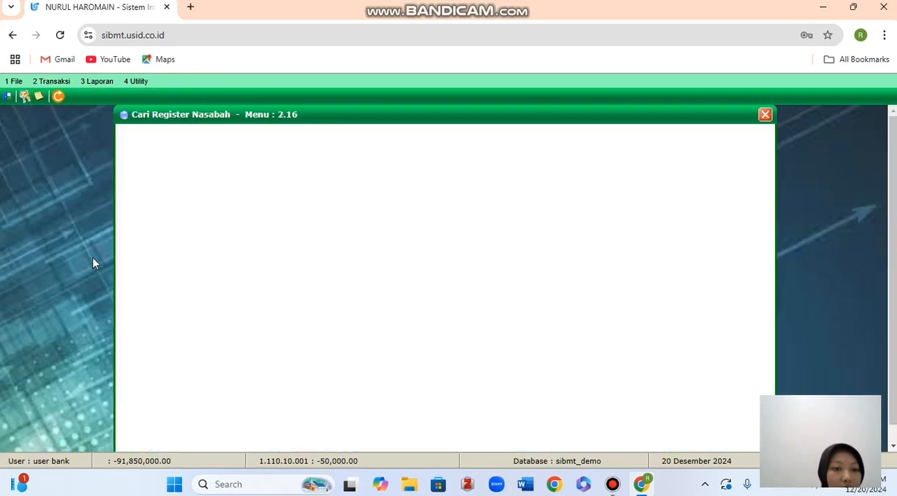
click(428, 147)
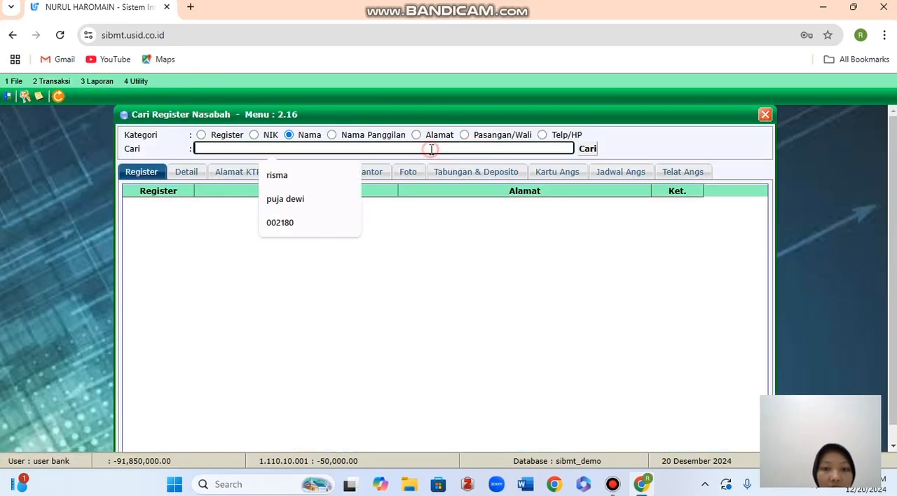
click(287, 184)
click(586, 155)
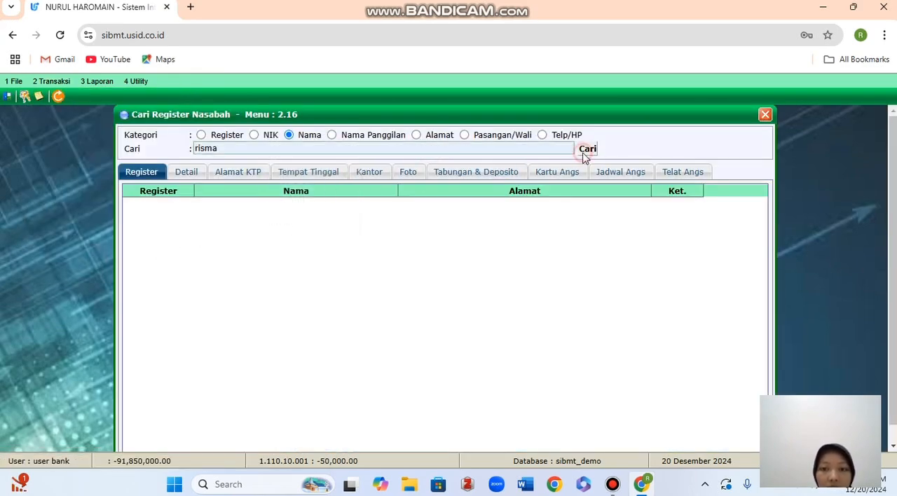
scroll(352, 348, down, 10)
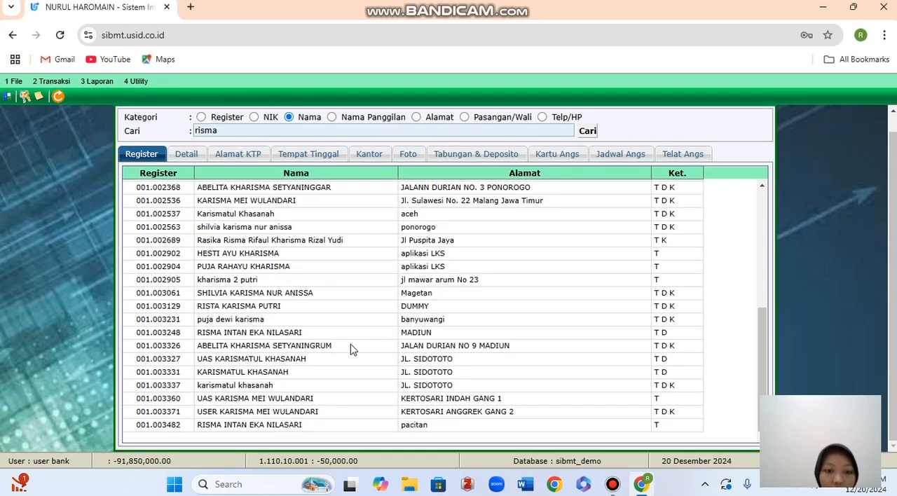
double_click(289, 425)
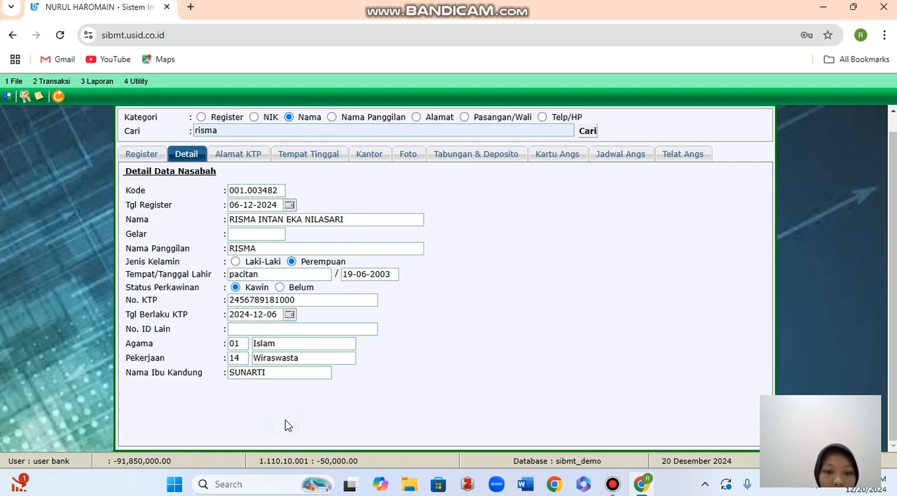
click(513, 156)
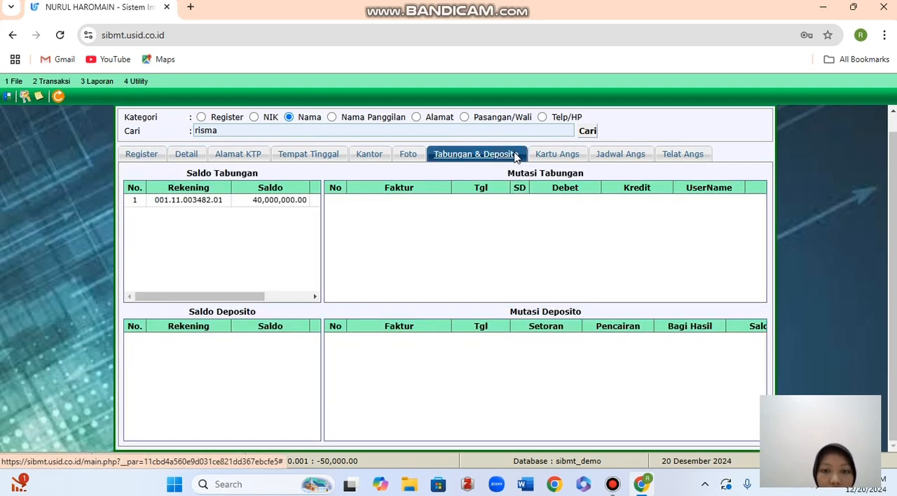
Examine the debit, credit and description entries in the customer's Mutasi Tabungan and close Cari Register Nasabah.
click(295, 204)
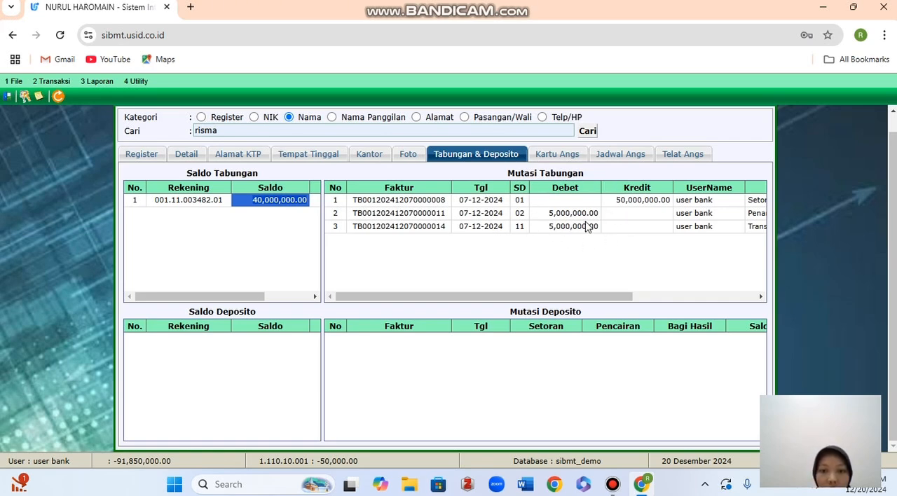
scroll(587, 233, right, 3)
scroll(587, 233, right, 2)
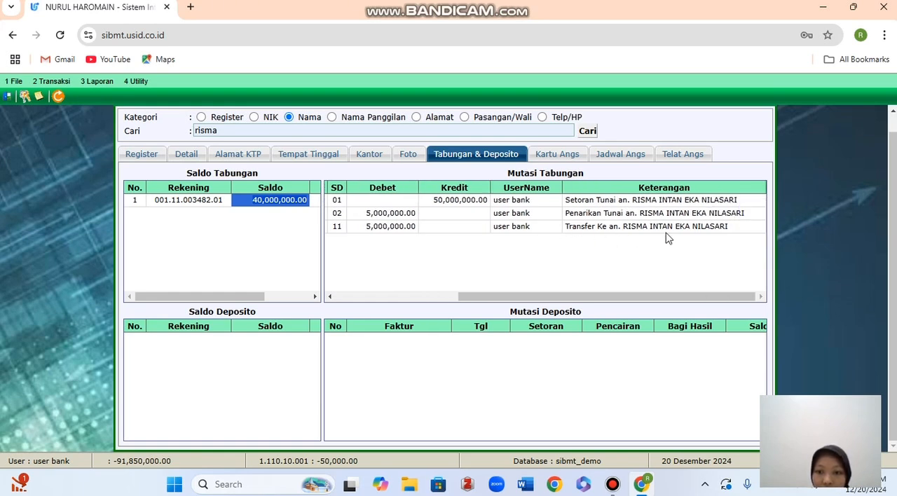
scroll(667, 238, up, 1)
scroll(667, 239, left, 5)
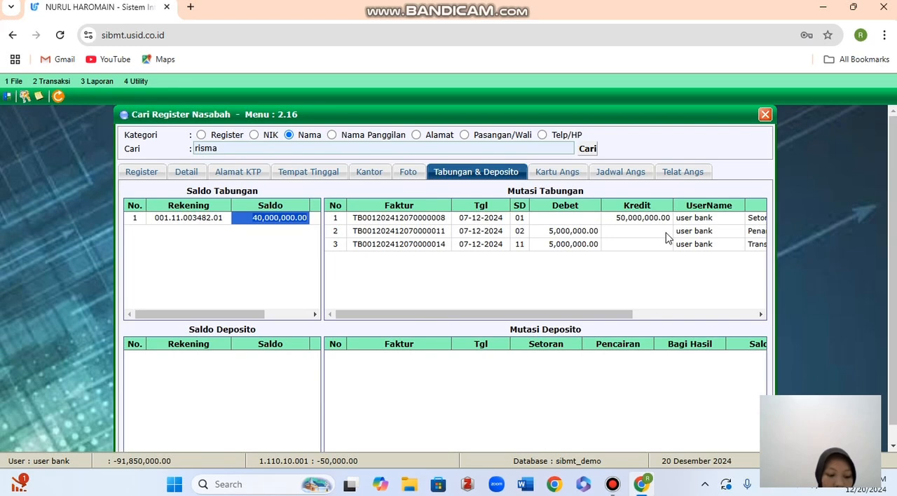
click(766, 114)
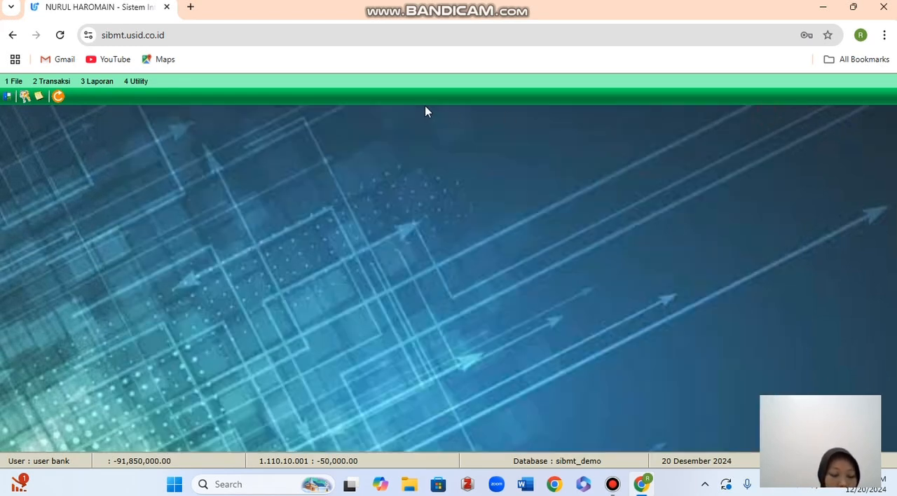
Preview the Laporan Master Register Nasabah for 01-12-2024 to 20-12-2024 with Keanggotaan Semua, review the customer list, and close the report.
click(85, 80)
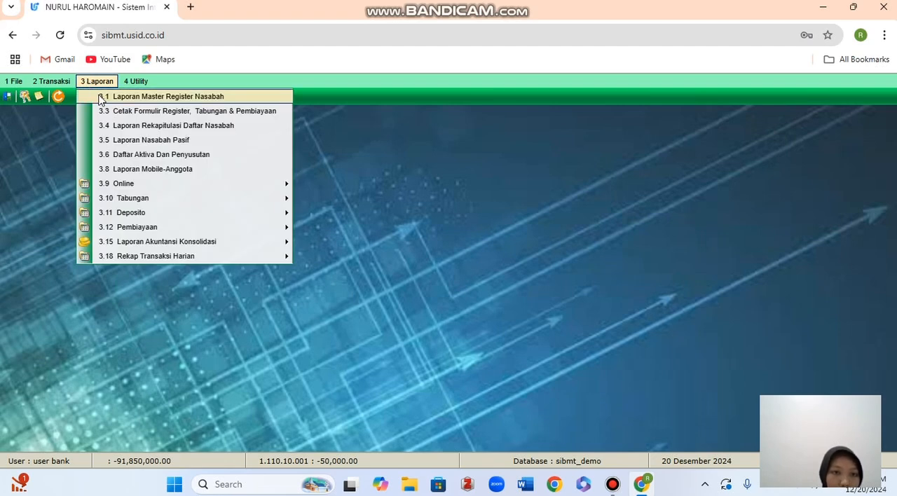
click(100, 96)
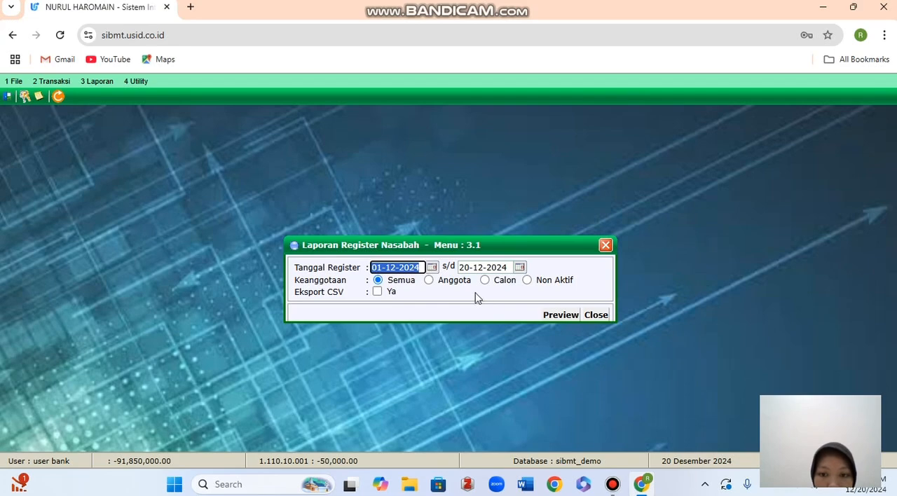
click(560, 315)
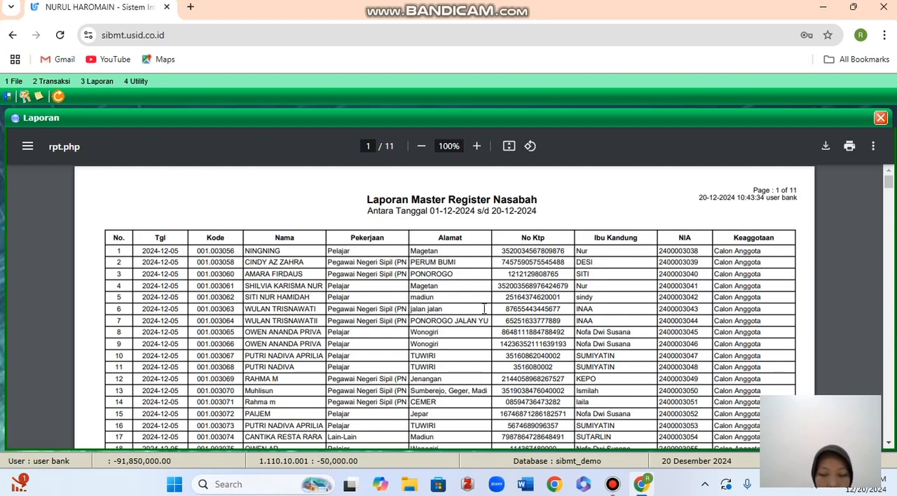
scroll(476, 289, down, 1)
scroll(476, 289, up, 1)
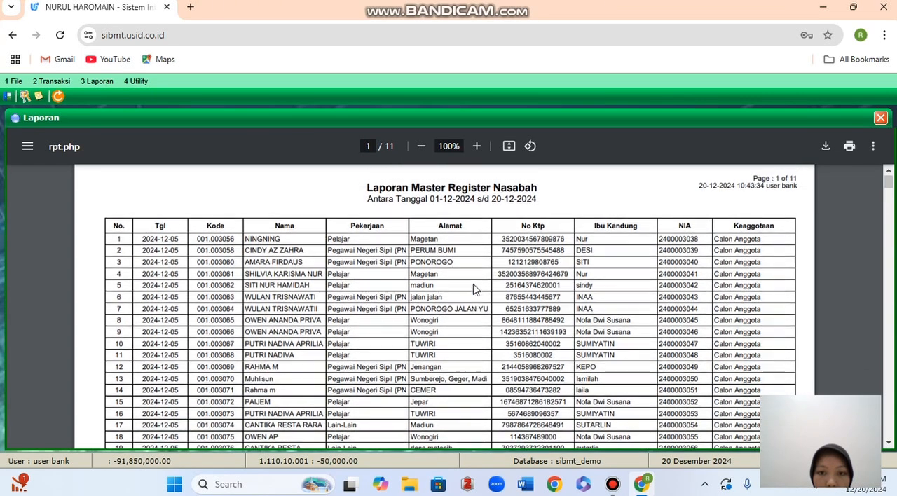
scroll(475, 289, down, 3)
scroll(475, 289, up, 3)
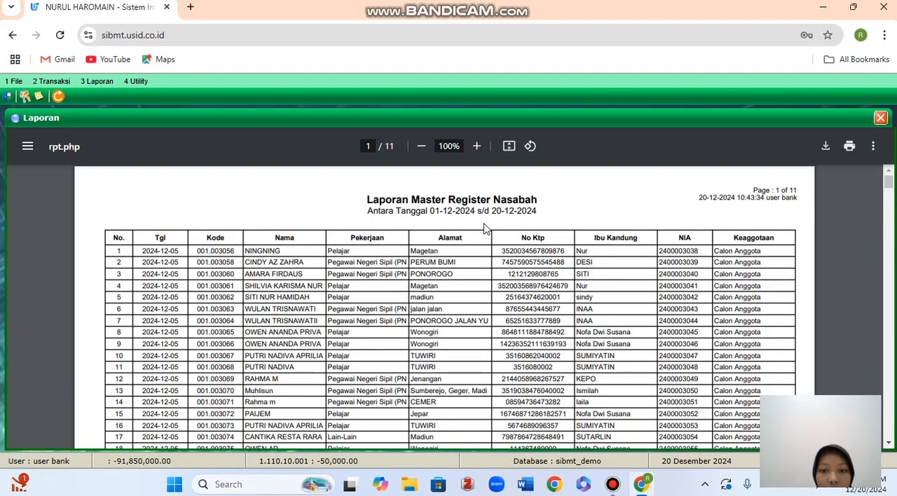
scroll(485, 228, down, 6)
scroll(486, 227, up, 5)
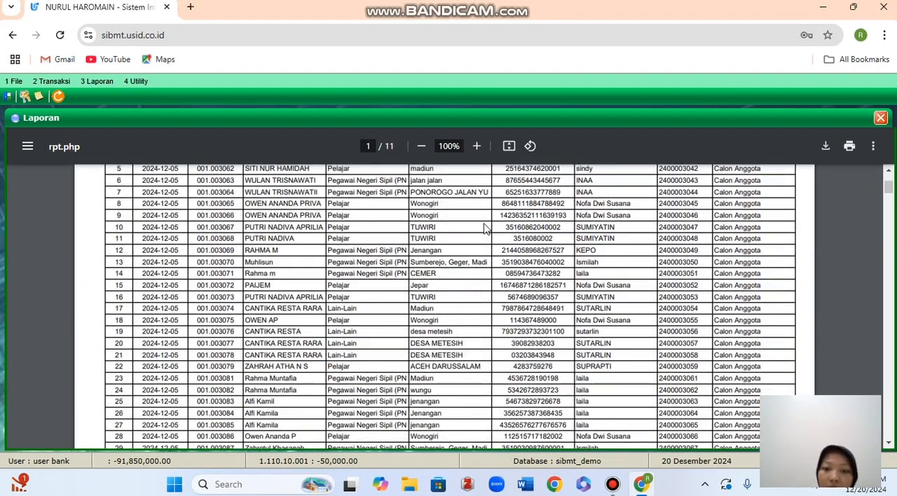
click(881, 119)
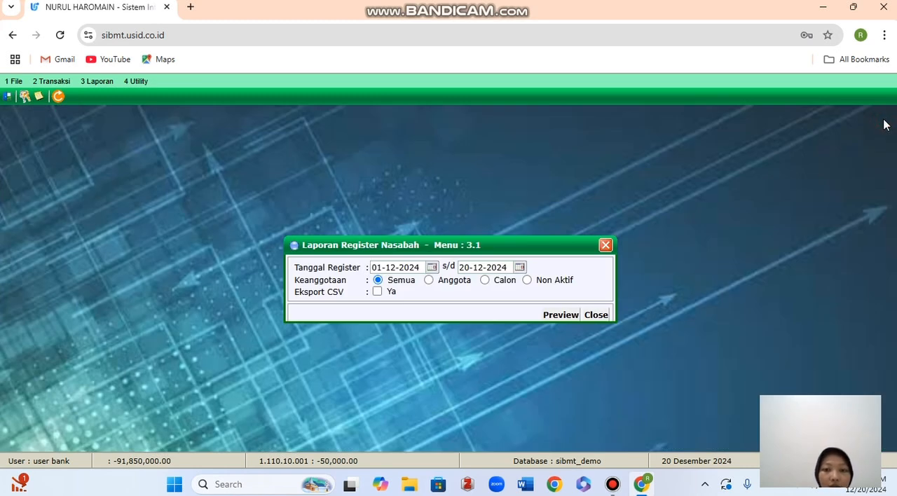
click(606, 246)
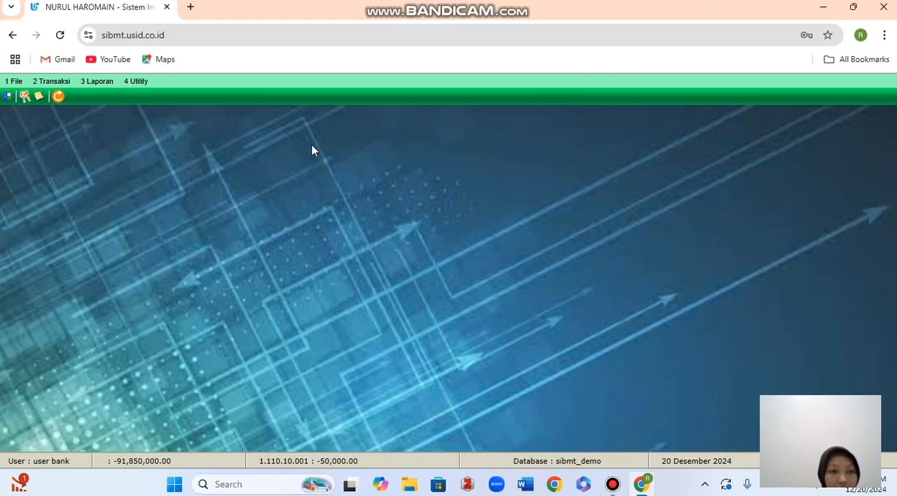
Start a new Register Deposito entry and load the customer using branch 001 and the customer's register number.
click(58, 79)
mouse_move(74, 140)
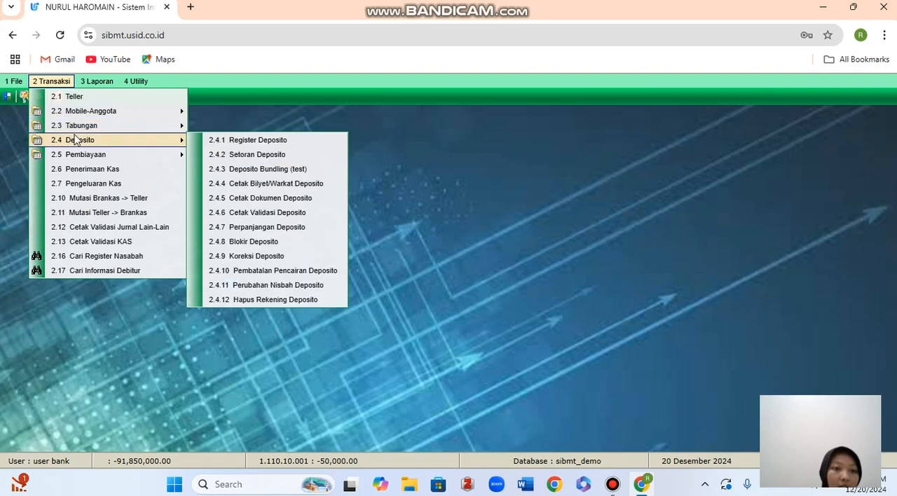
click(211, 141)
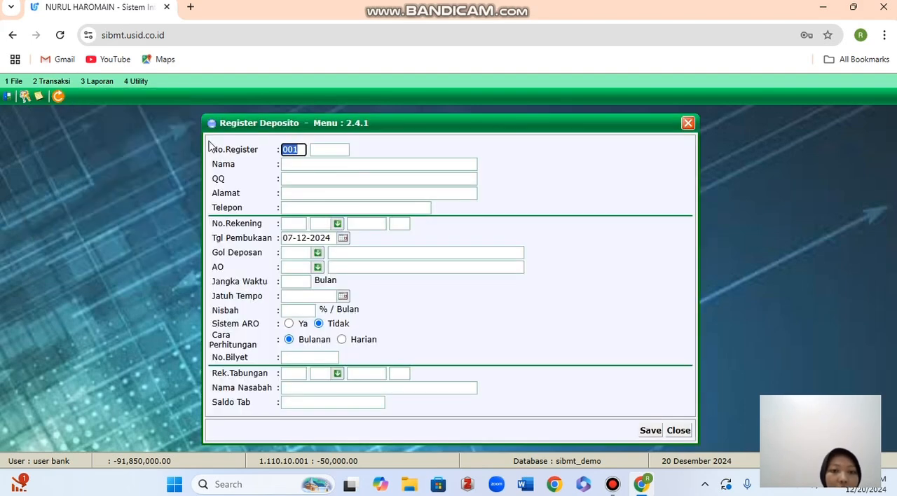
click(331, 151)
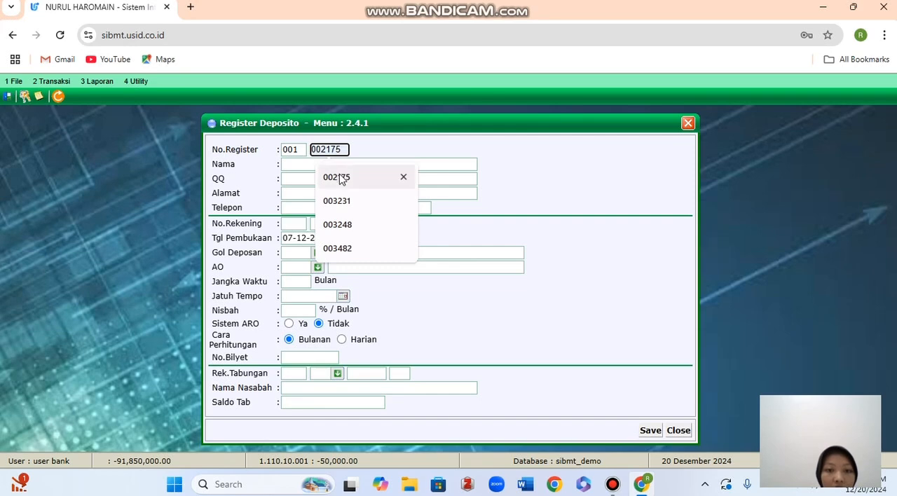
click(347, 249)
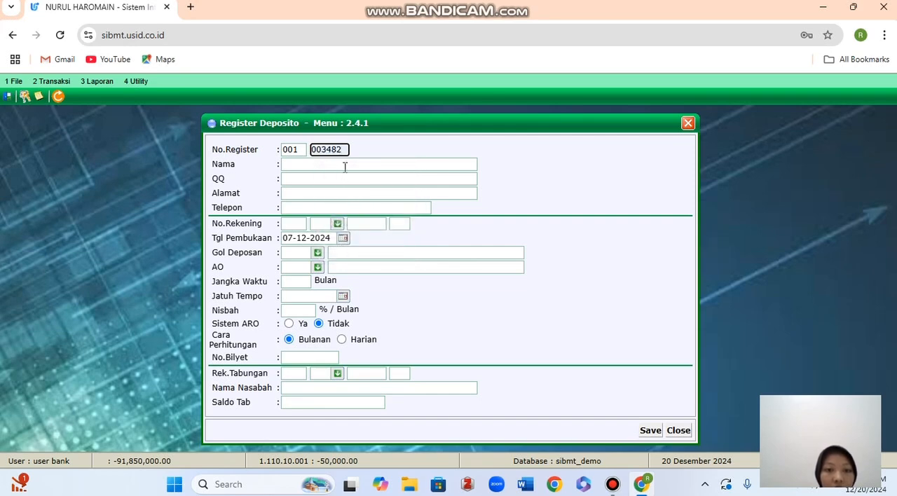
key(Return)
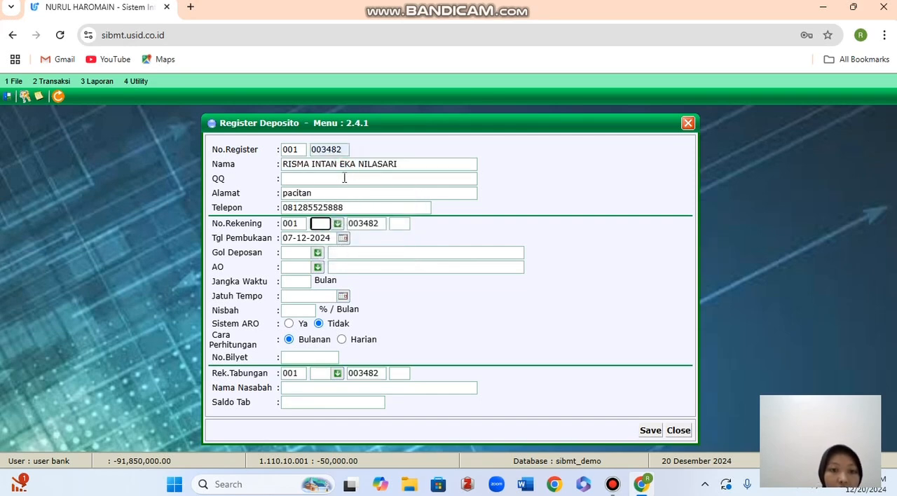
Set the deposit account to product 52 Simpanan Berjangka 12 Bulan with sequence 01, Gol Deposan 874 and AO UMUM.
click(338, 224)
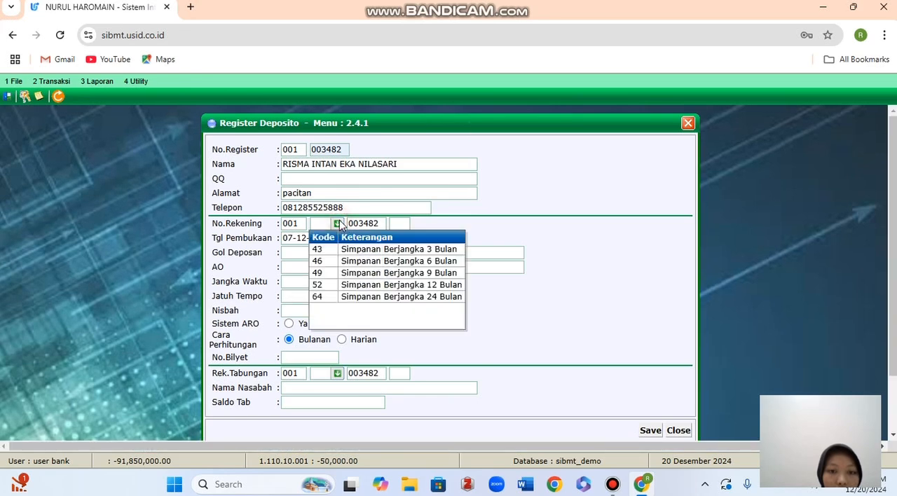
click(345, 288)
click(399, 223)
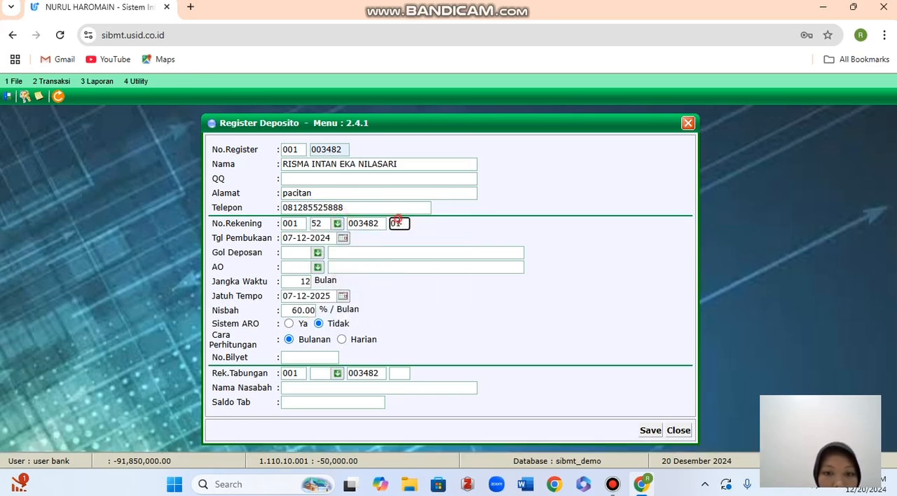
click(317, 253)
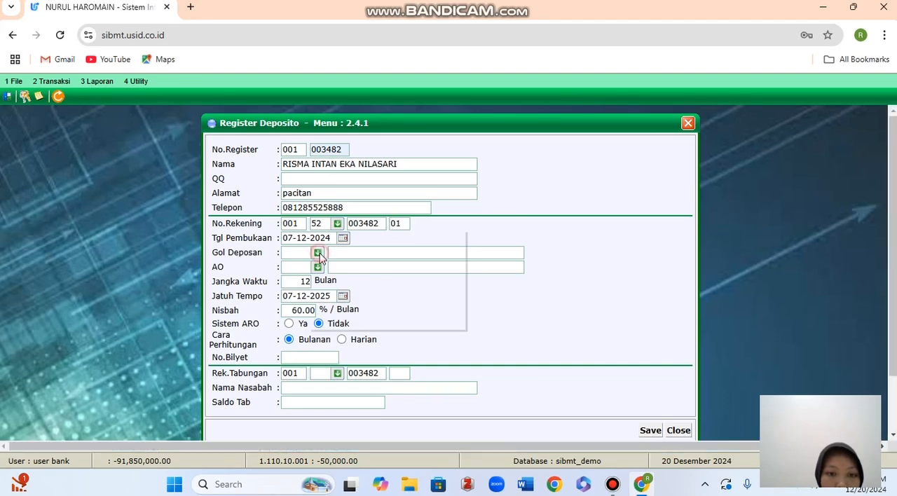
click(324, 278)
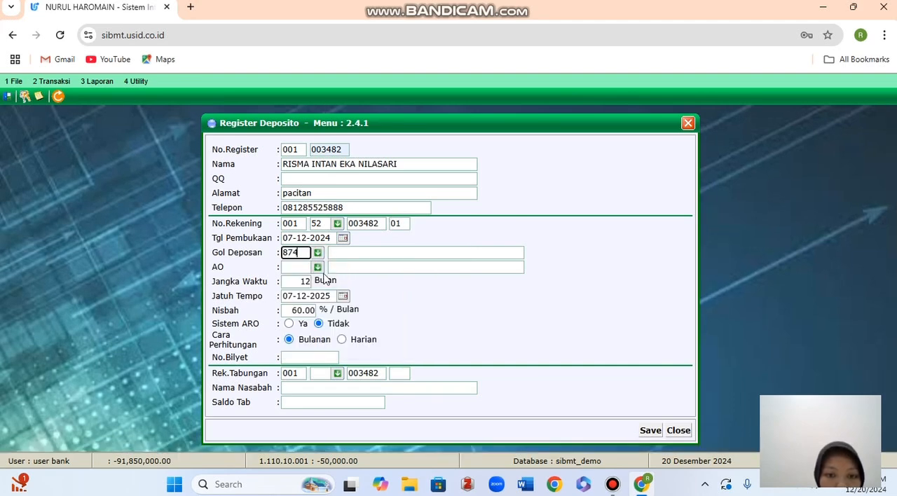
click(318, 267)
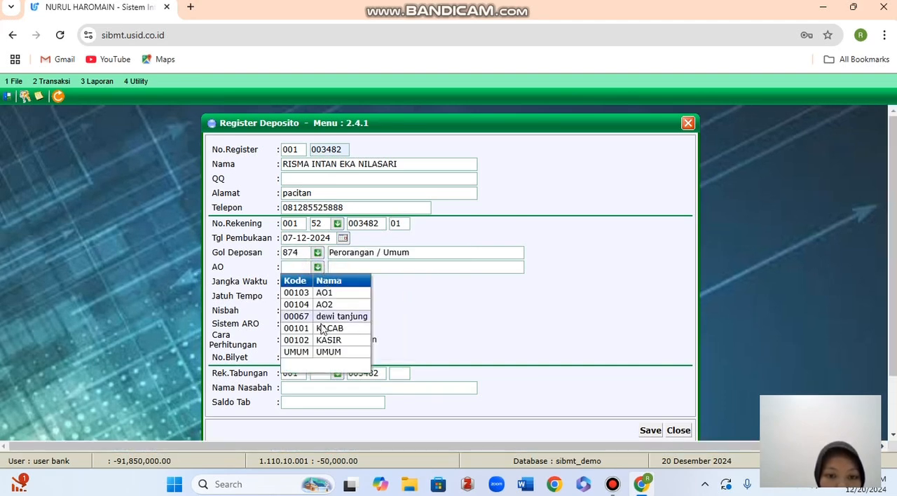
click(321, 352)
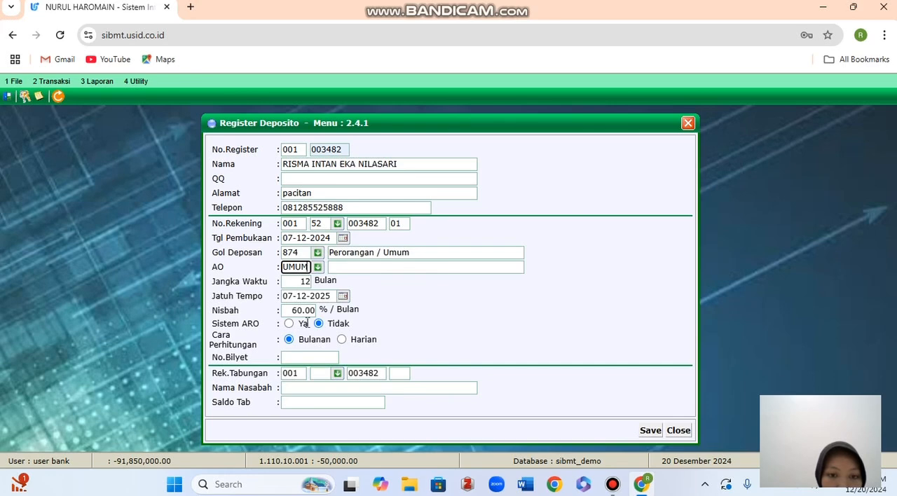
Link the customer's savings account as Rek.Tabungan using product 11 SIMPANAN SYARIAH and sequence 01.
click(314, 356)
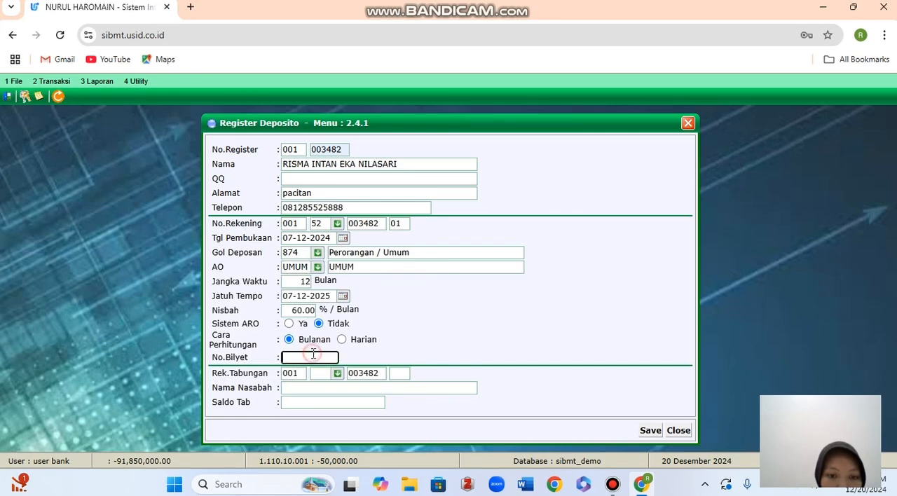
click(337, 375)
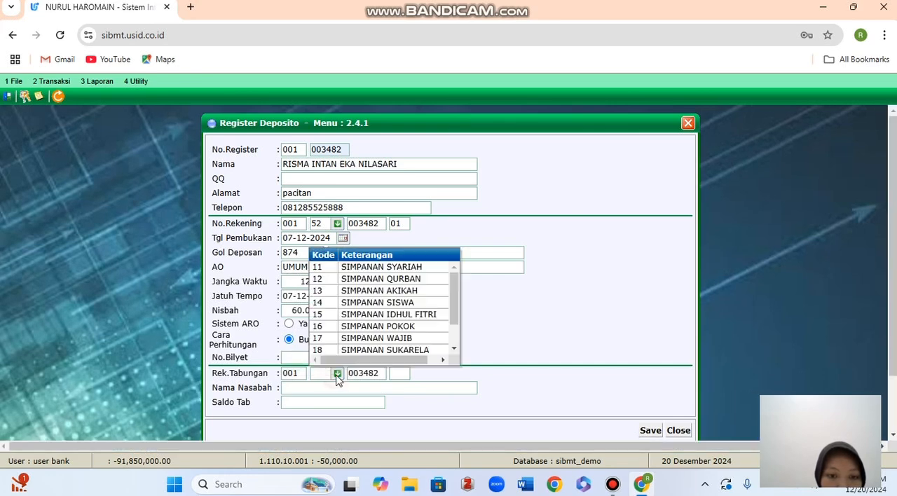
click(358, 269)
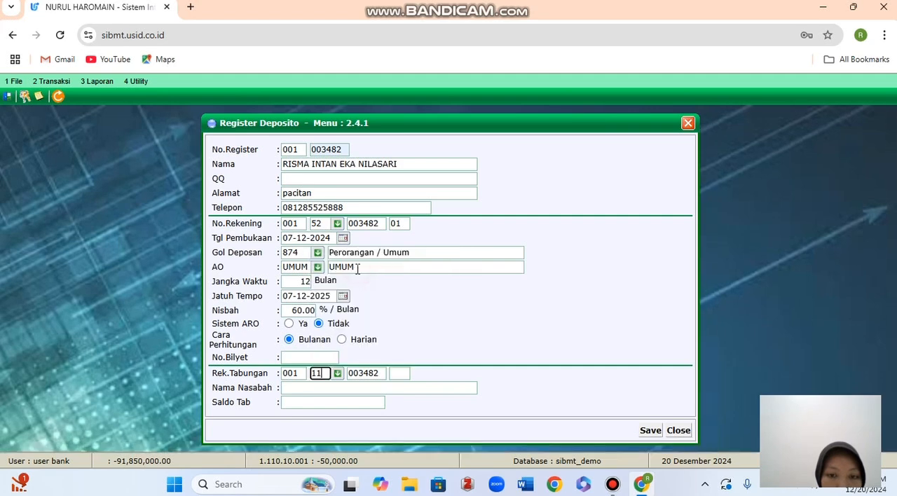
click(396, 371)
text(01)
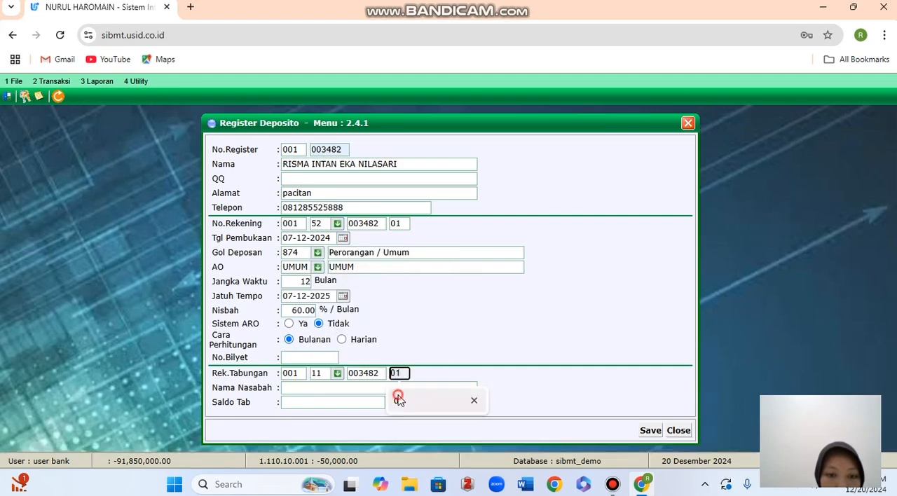
click(370, 388)
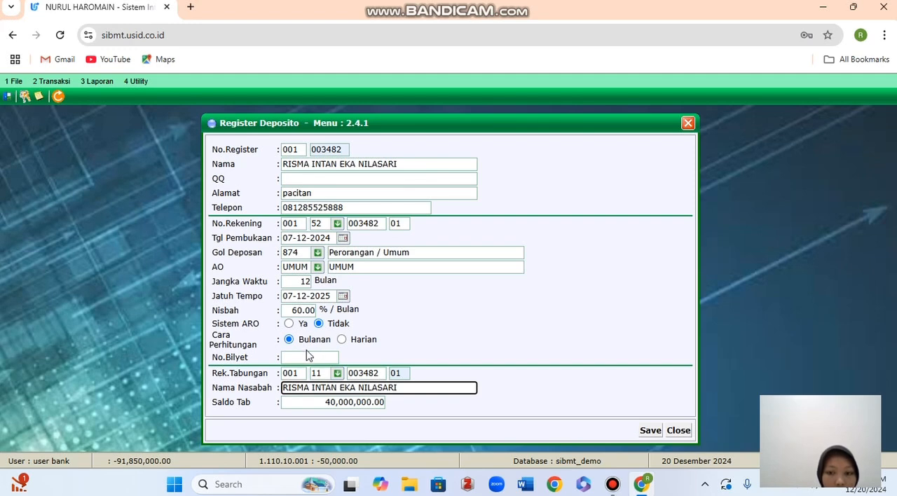
Enter the deposit certificate number in No.Bilyet, save the deposit registration, and close Register Deposito.
click(332, 359)
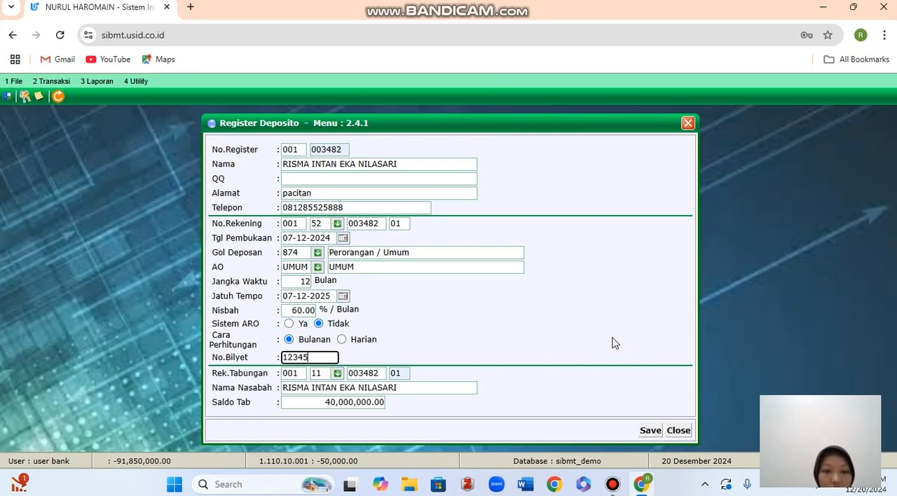
click(651, 431)
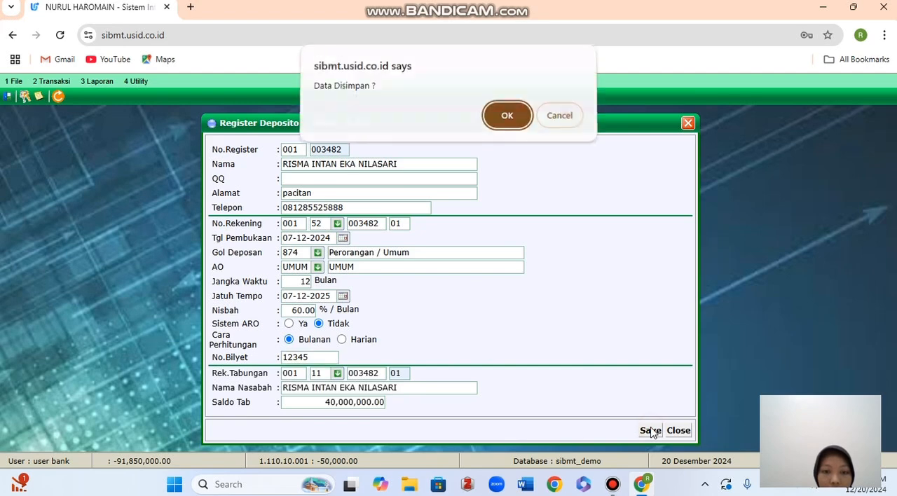
click(508, 115)
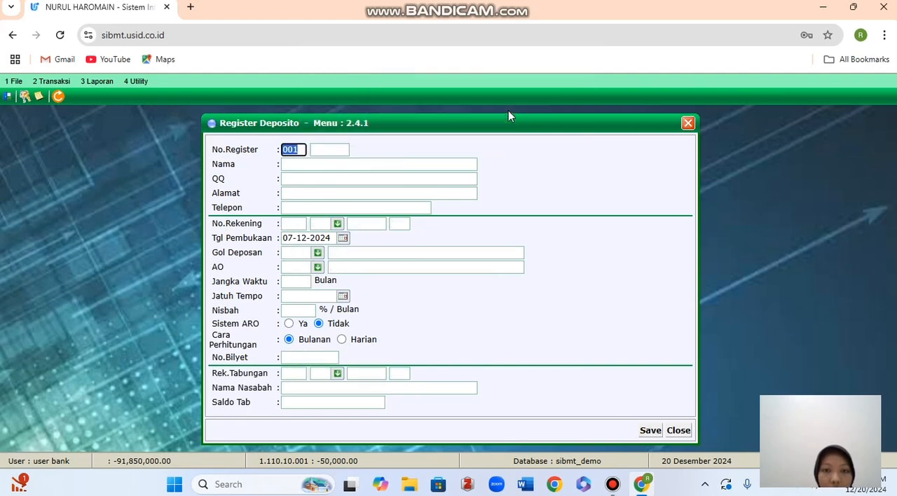
click(688, 124)
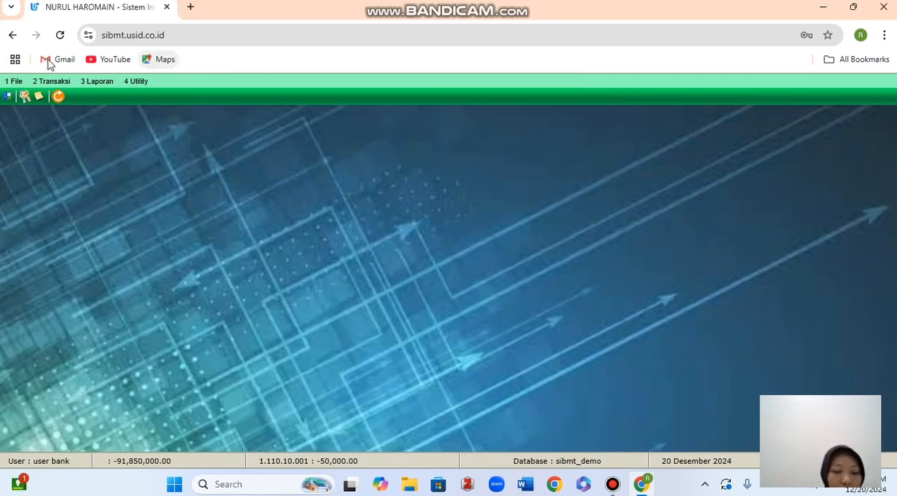
Search Cari Register Nasabah by the customer's name and open the detail record of the newly registered customer.
click(55, 81)
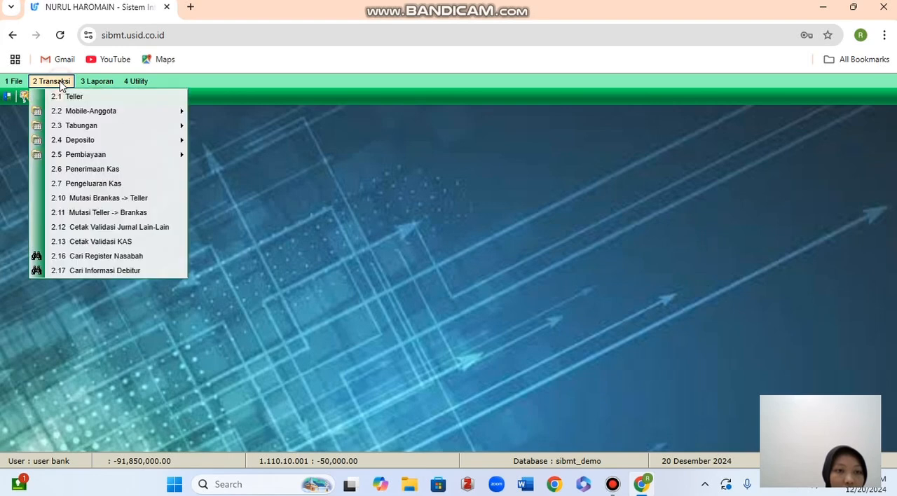
click(94, 256)
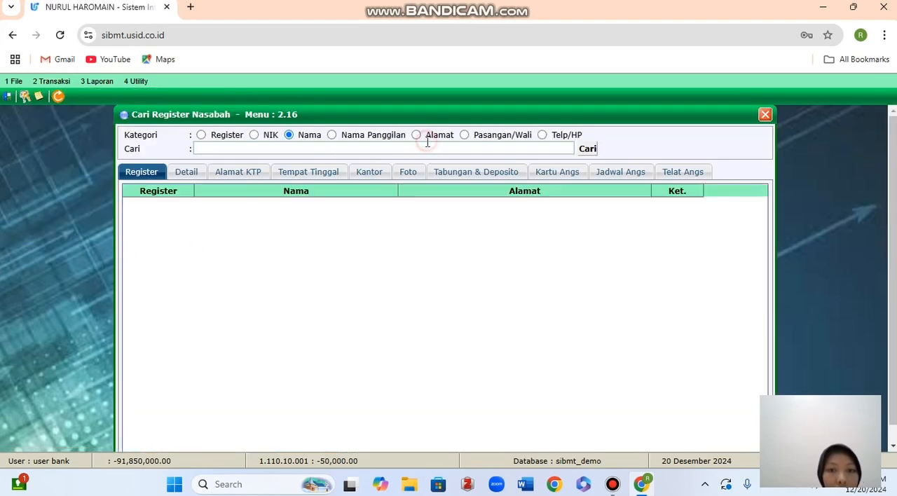
click(427, 147)
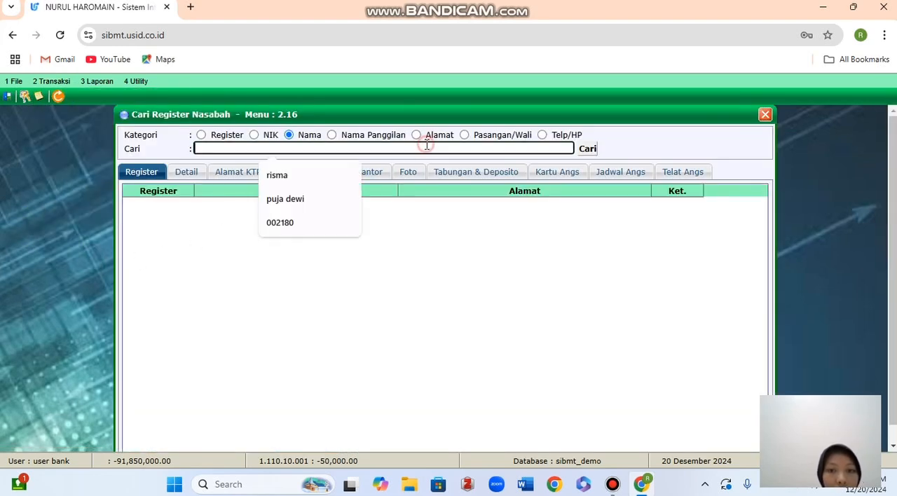
click(280, 176)
click(591, 153)
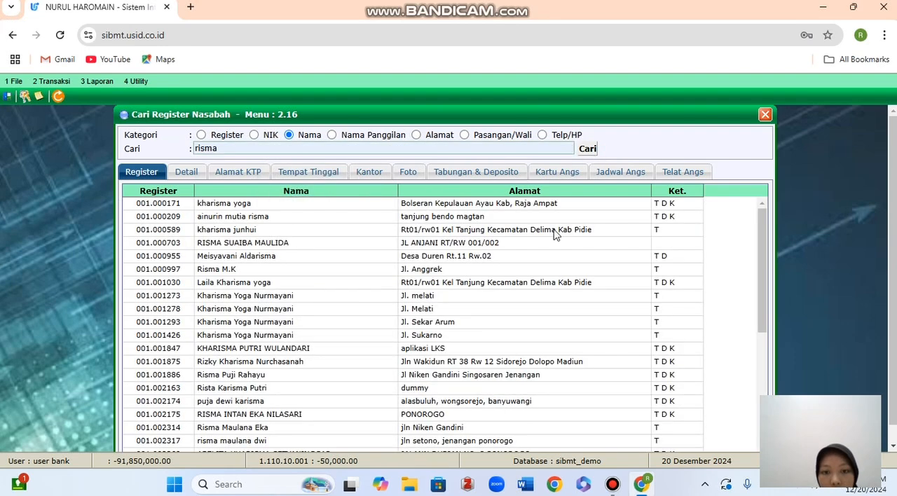
scroll(488, 352, down, 5)
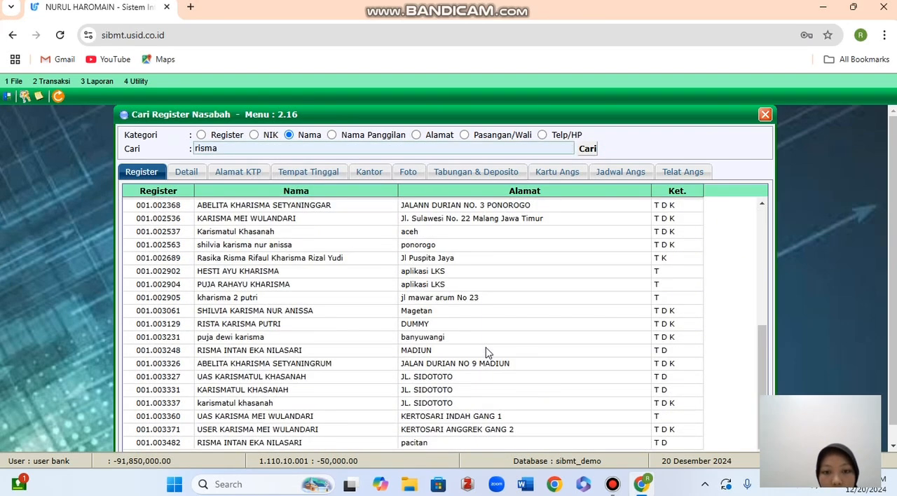
double_click(295, 443)
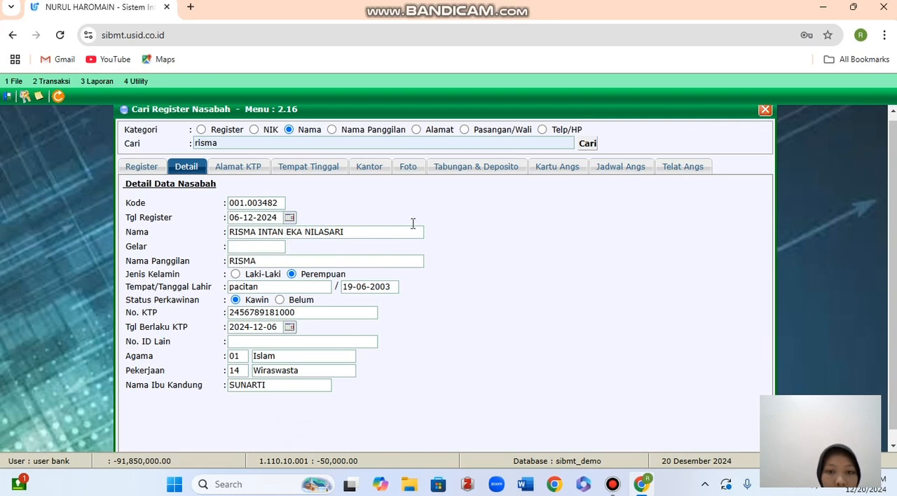
Check the customer's Tabungan & Deposito data for the new deposito account, and close the customer search.
click(464, 168)
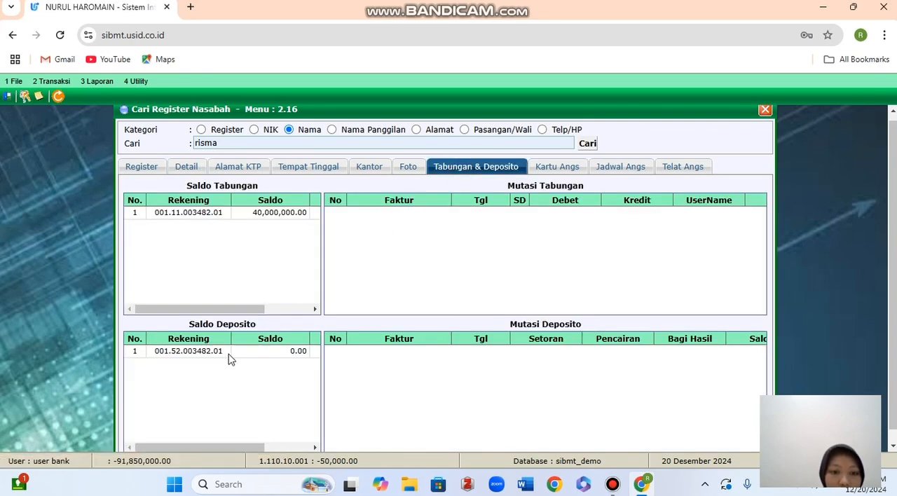
click(204, 354)
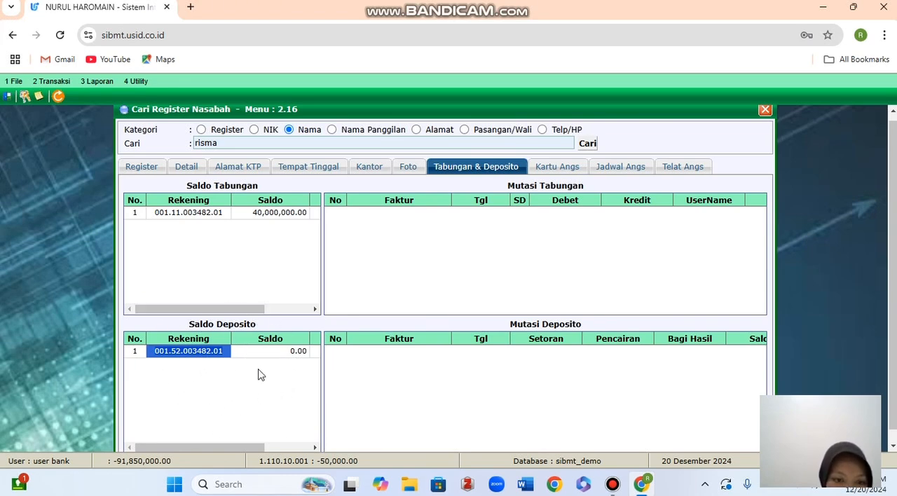
scroll(259, 376, down, 1)
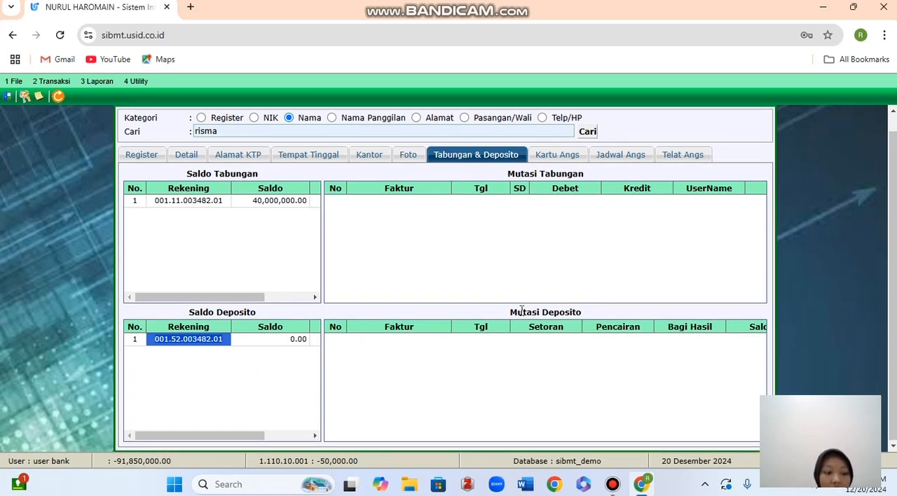
scroll(521, 311, up, 1)
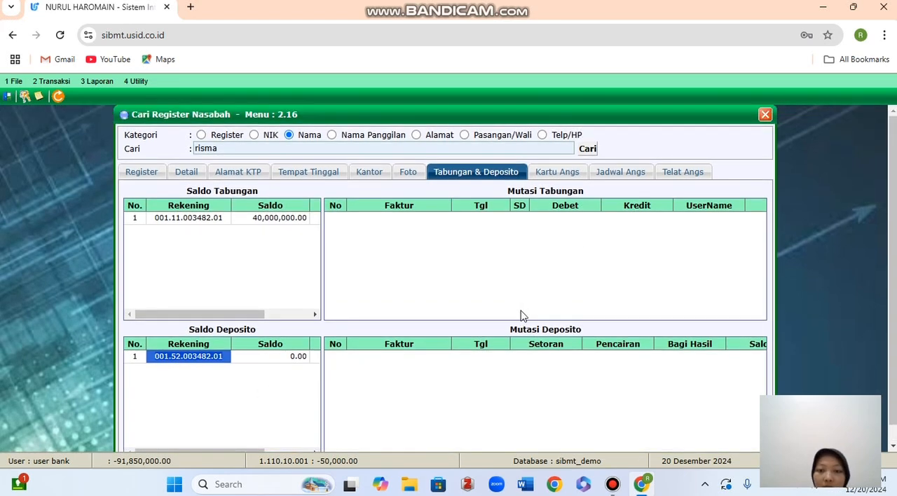
click(766, 115)
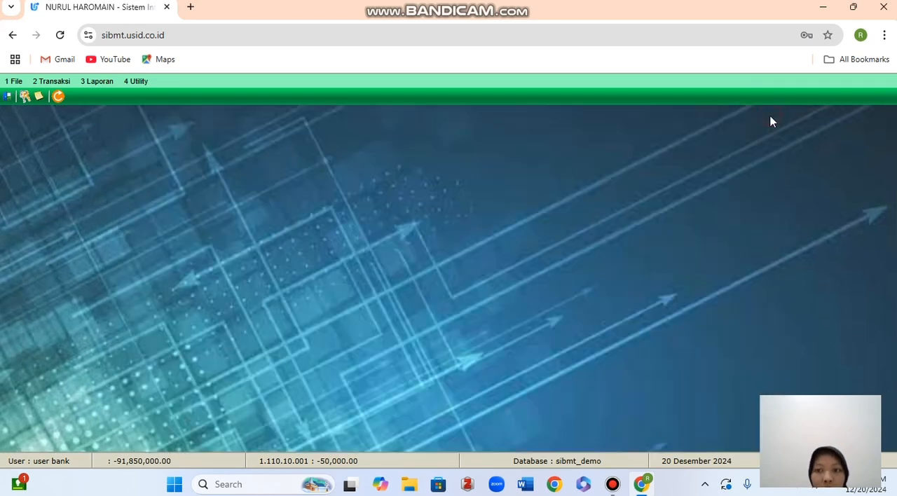
Open Setoran Deposito and load the customer's deposit account using product 52, the customer's register number and sequence 01.
click(50, 81)
mouse_move(73, 140)
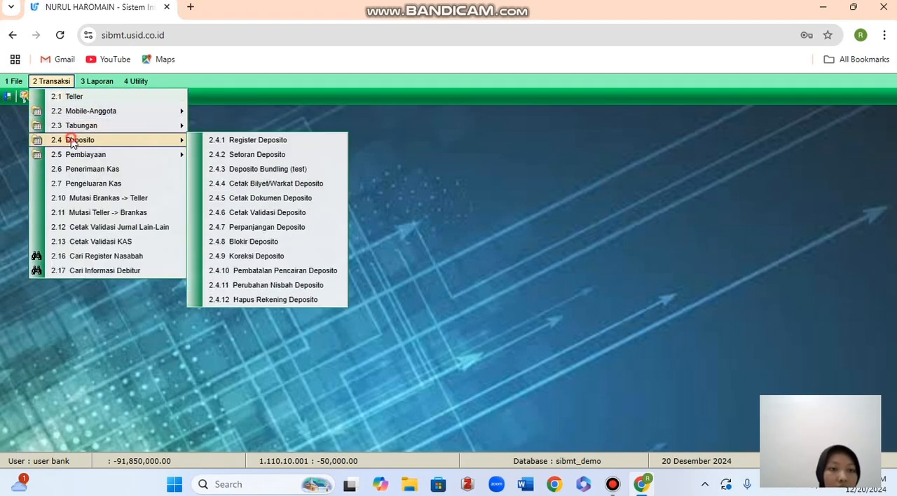
click(220, 156)
click(296, 177)
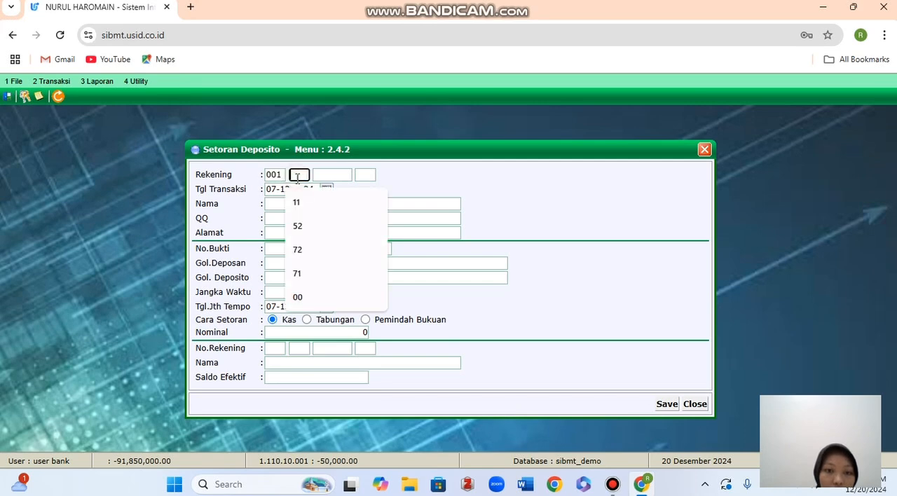
click(306, 226)
click(327, 175)
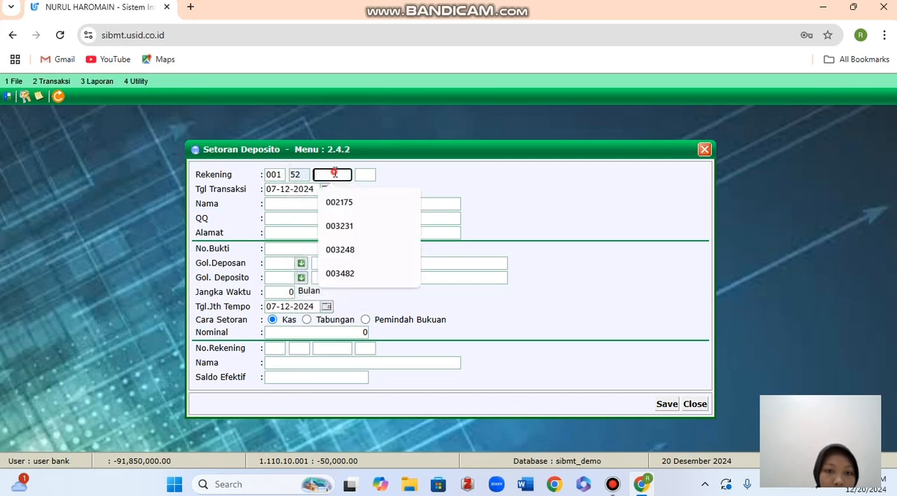
click(341, 271)
click(366, 174)
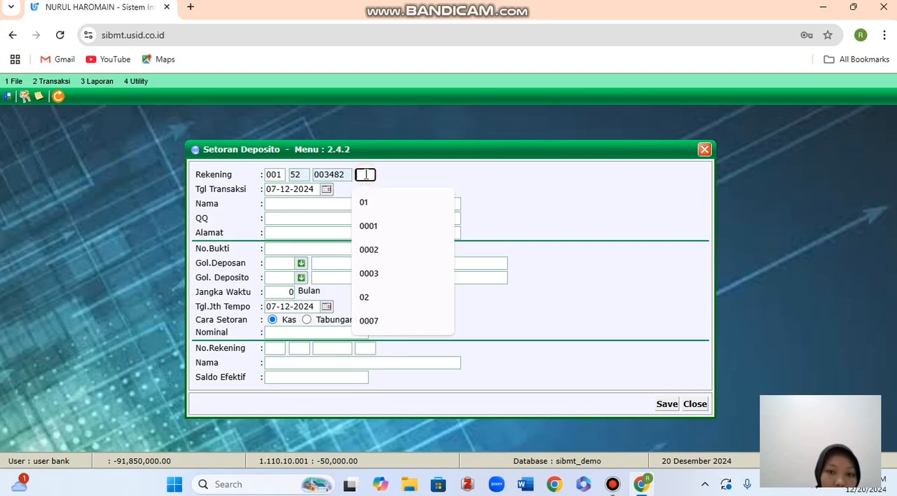
click(363, 202)
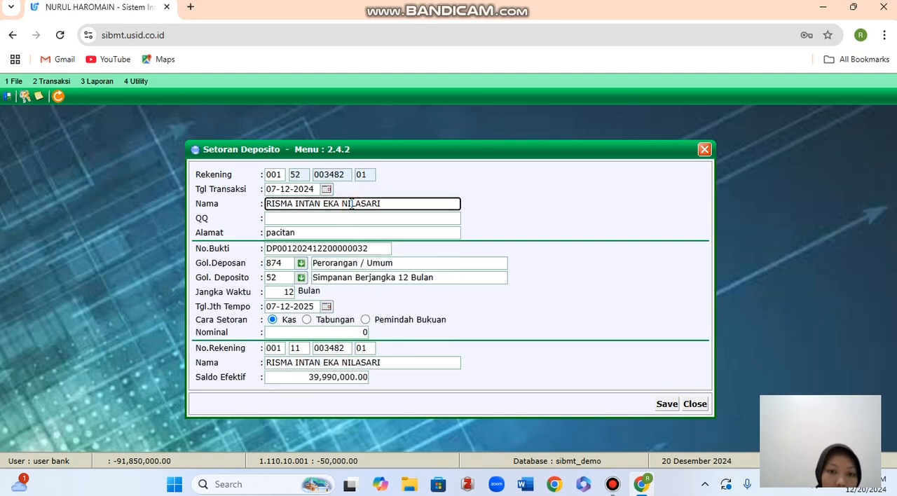
Set the deposit Nominal to 20,000,000 and choose Tabungan as the Cara Setoran.
click(361, 332)
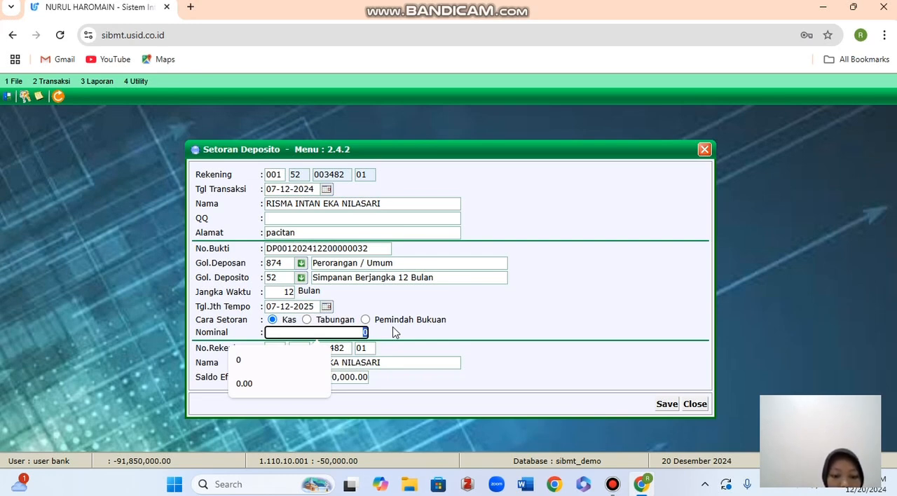
text(20000000)
text(000)
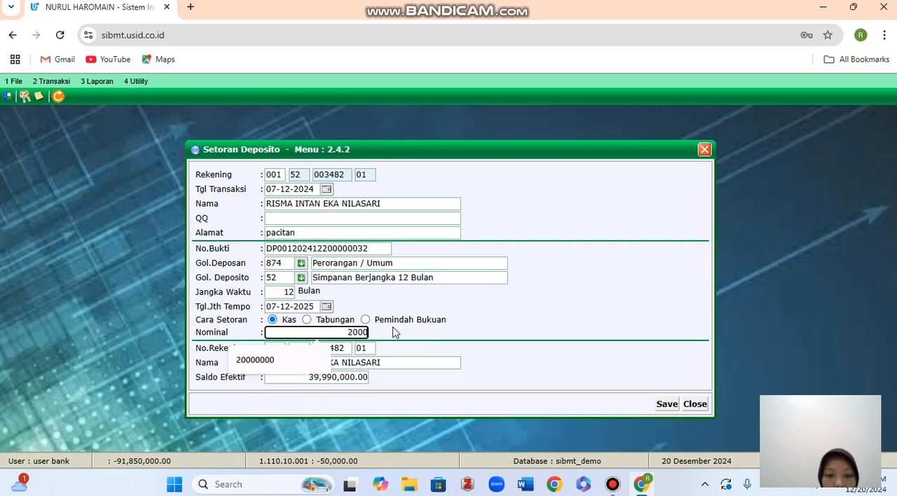
text(000)
click(512, 307)
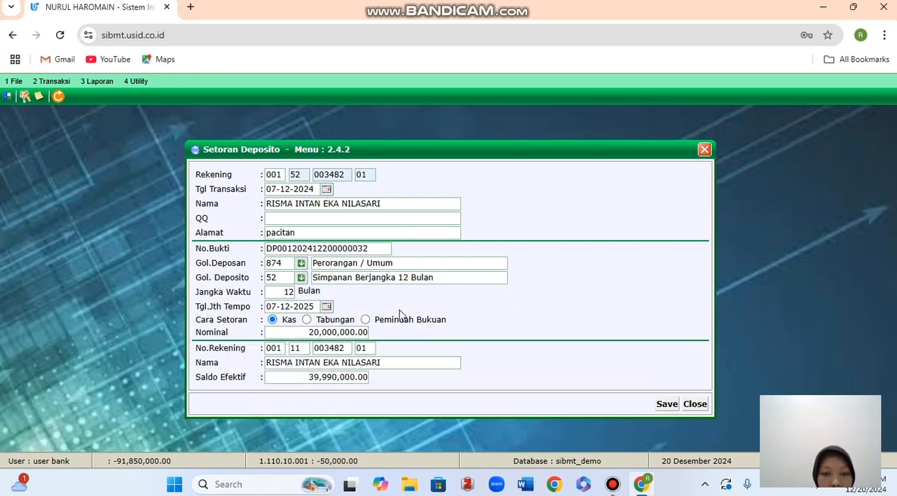
click(307, 320)
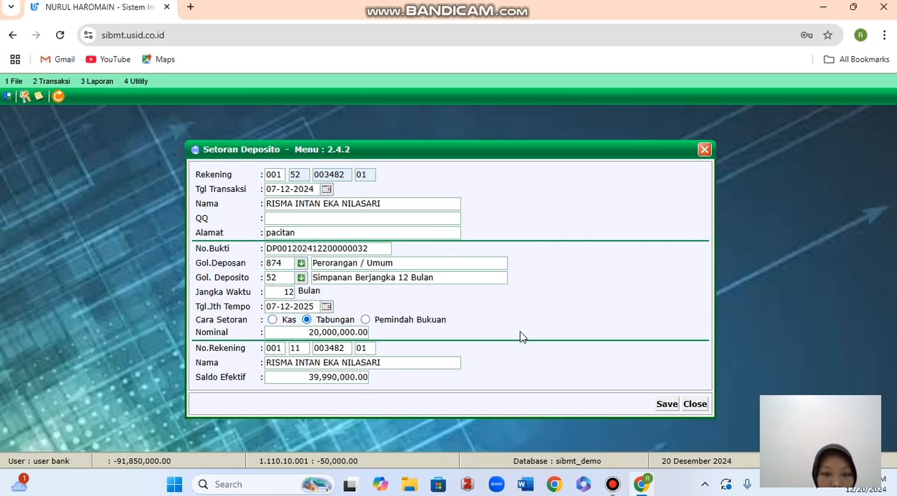
Save the deposito payment, decline printing the deposit validation, and close Setoran Deposito.
click(661, 405)
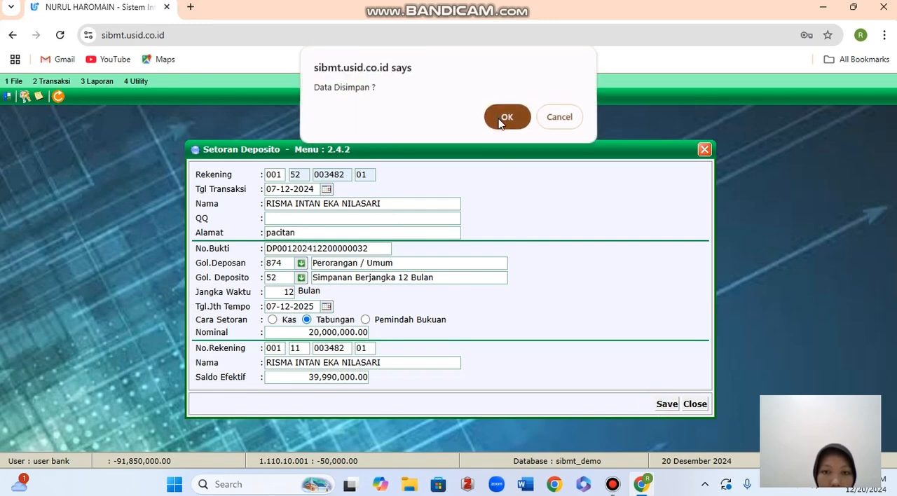
click(505, 119)
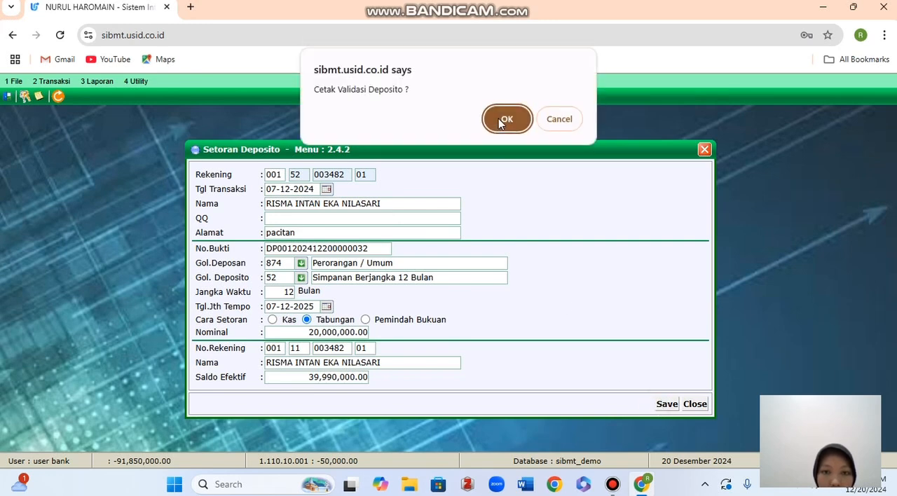
click(568, 126)
click(704, 150)
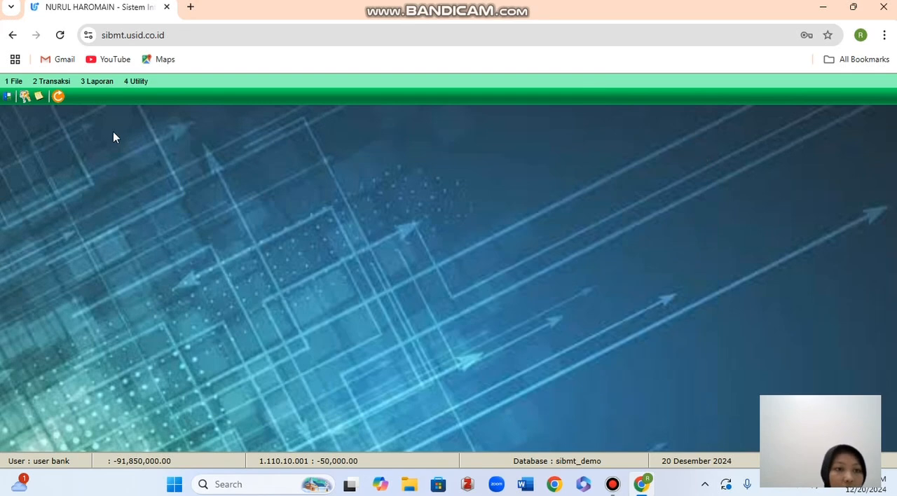
Find the customer by name again in Cari Register Nasabah and open their detail record.
click(51, 82)
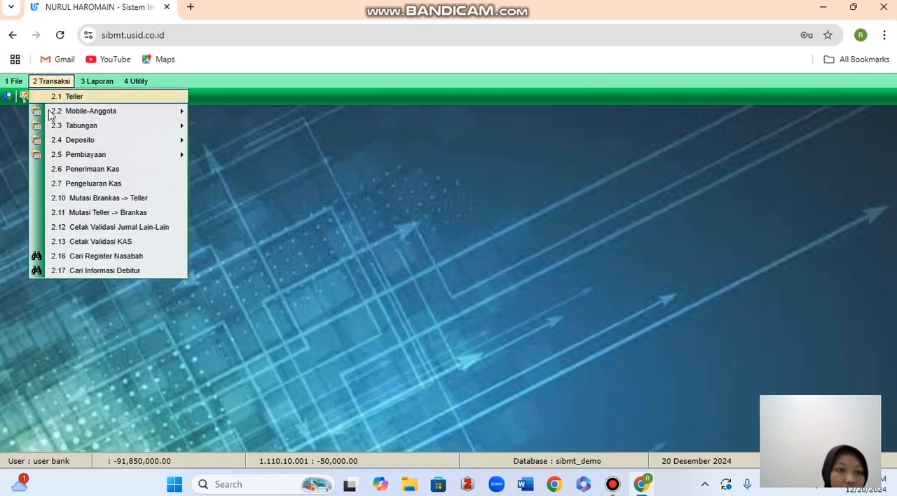
click(84, 254)
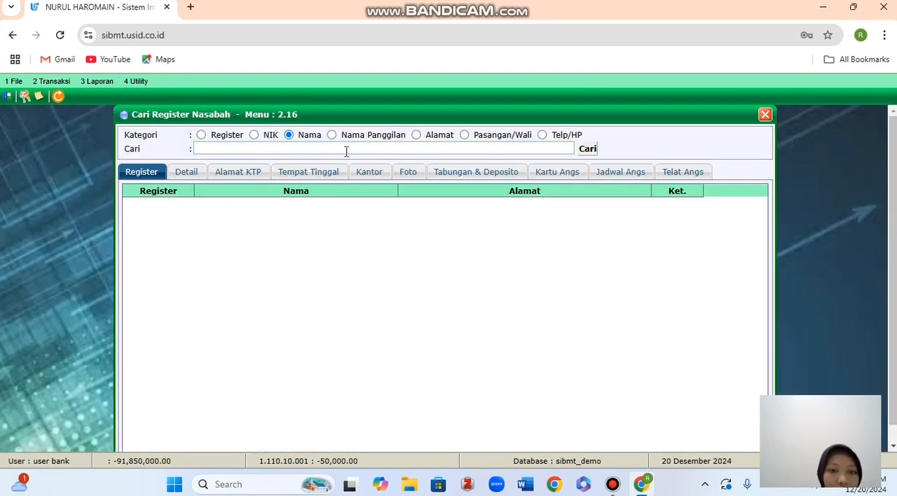
click(346, 151)
click(340, 173)
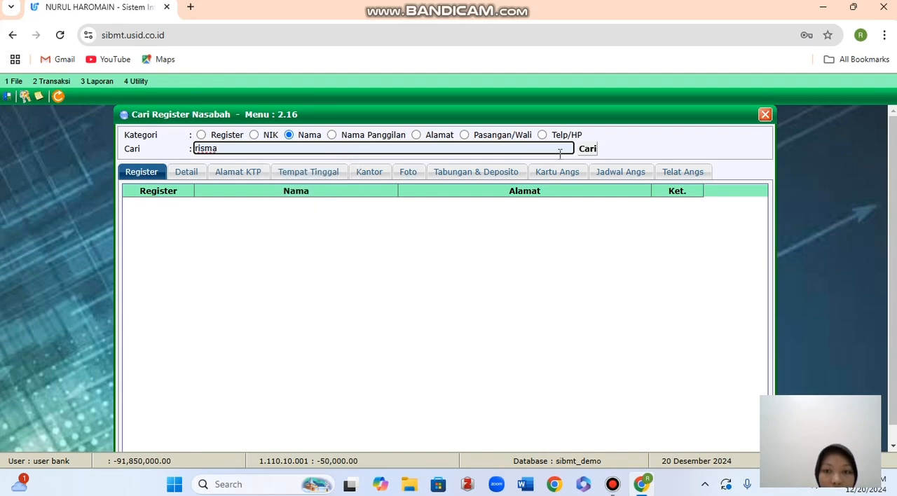
click(586, 151)
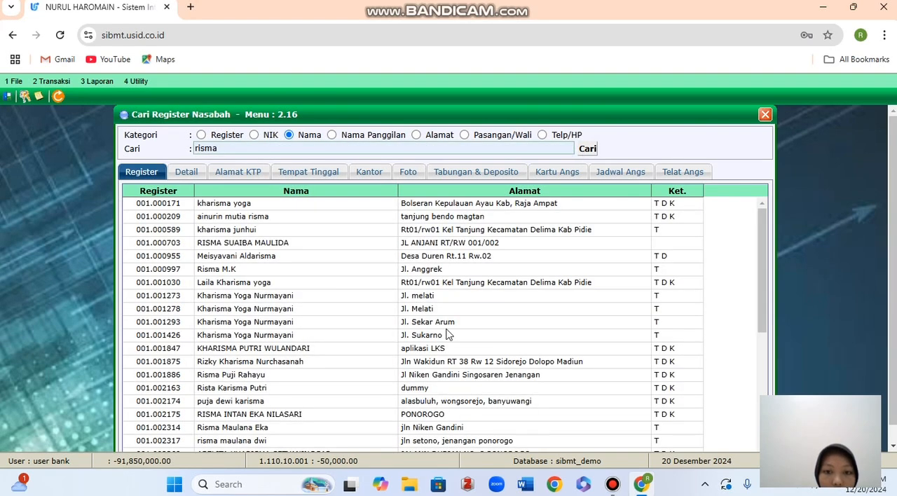
scroll(449, 335, down, 5)
double_click(255, 445)
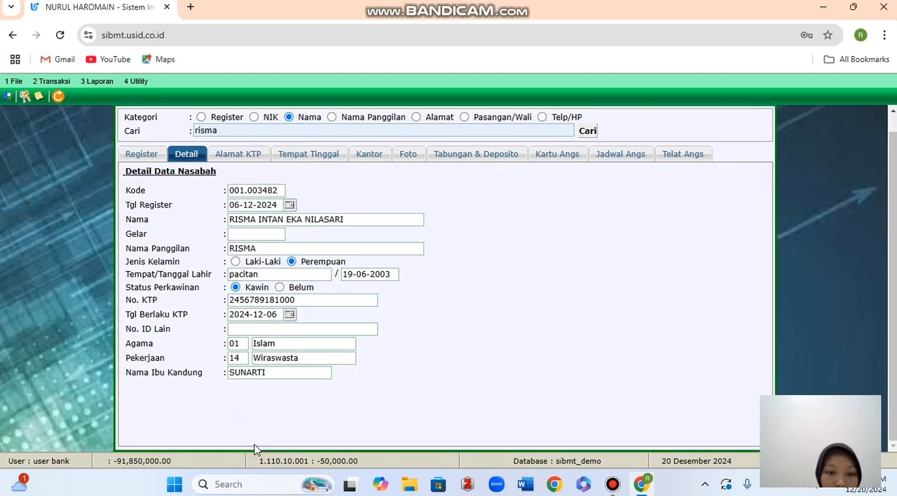
Review the savings and deposito balances and the Mutasi Deposito entries of the deposit account, and close the search window.
click(497, 154)
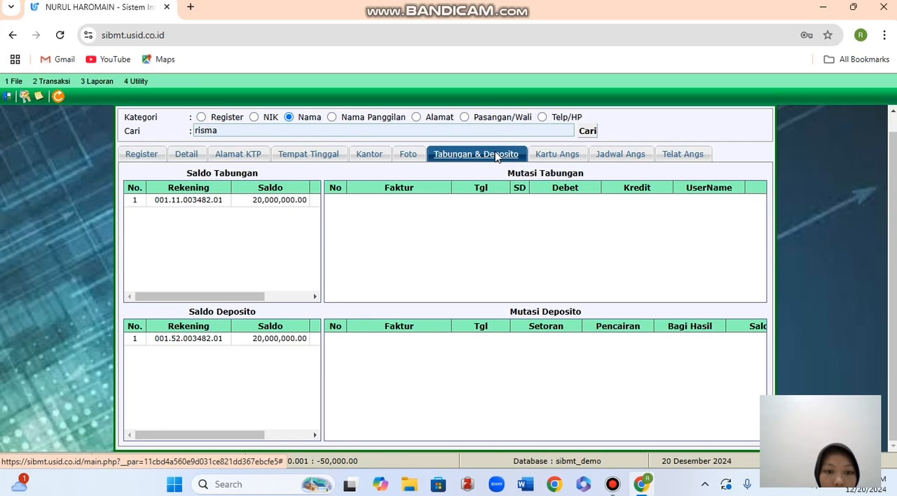
click(265, 341)
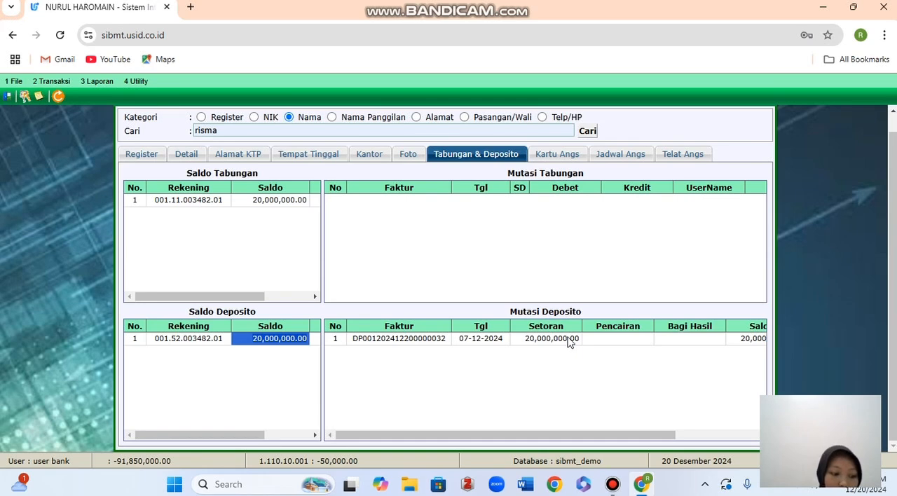
scroll(608, 275, up, 1)
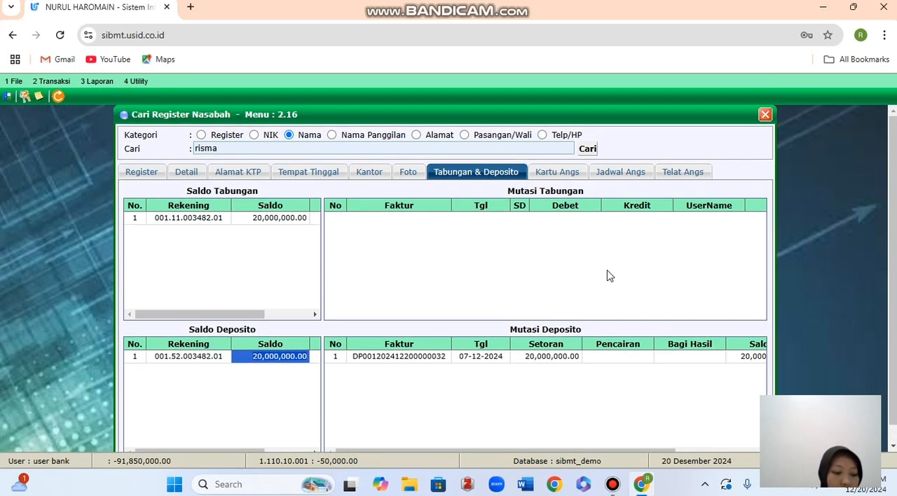
click(766, 114)
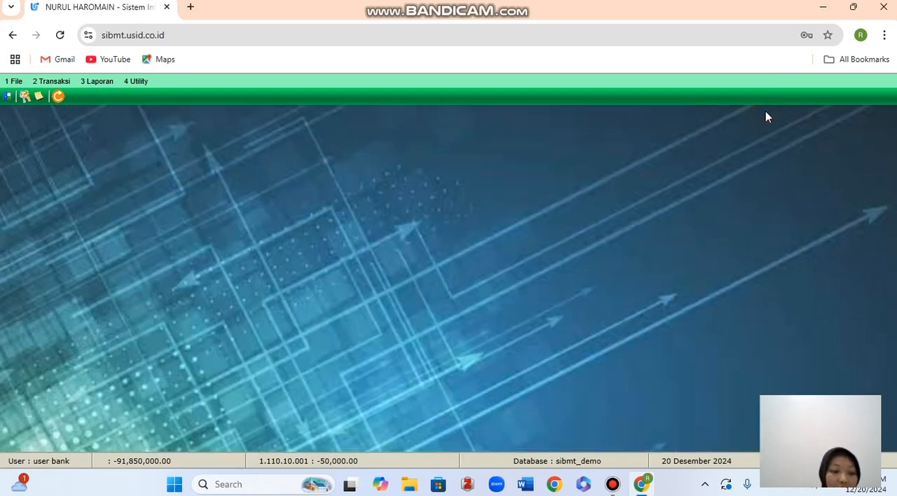
Open the Transaksi Teller form.
click(49, 82)
click(55, 97)
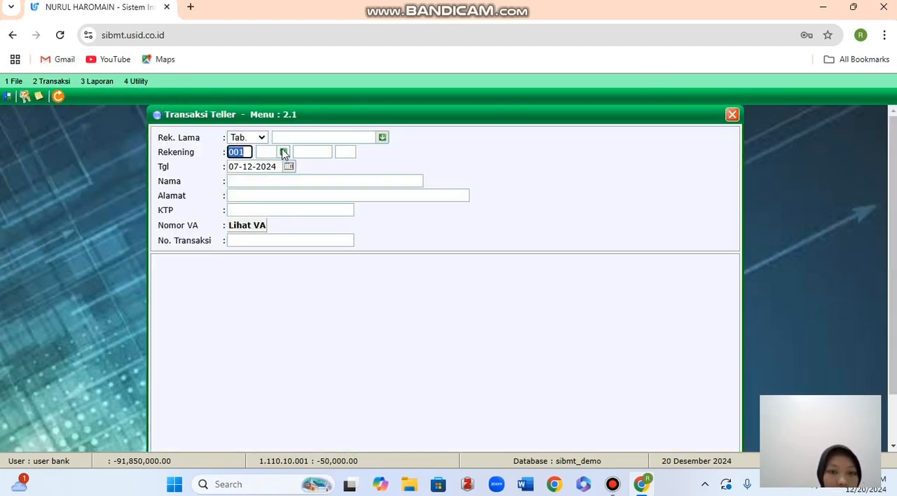
click(283, 152)
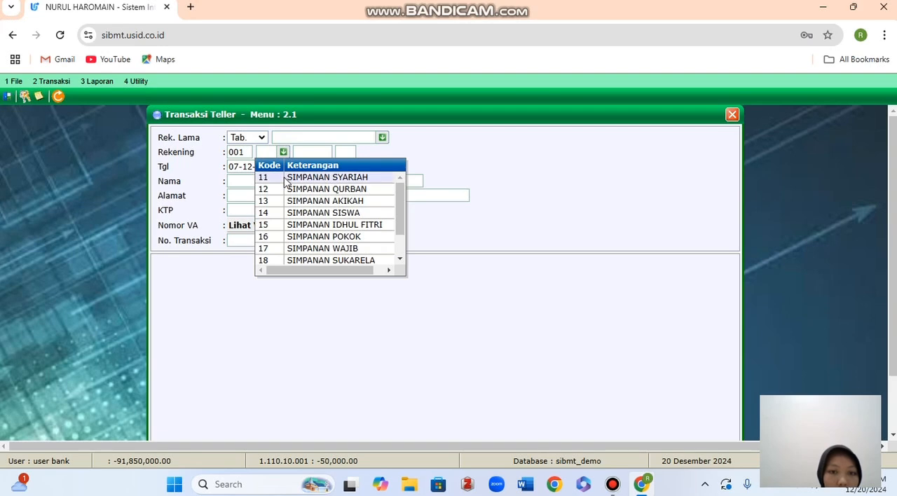
click(278, 179)
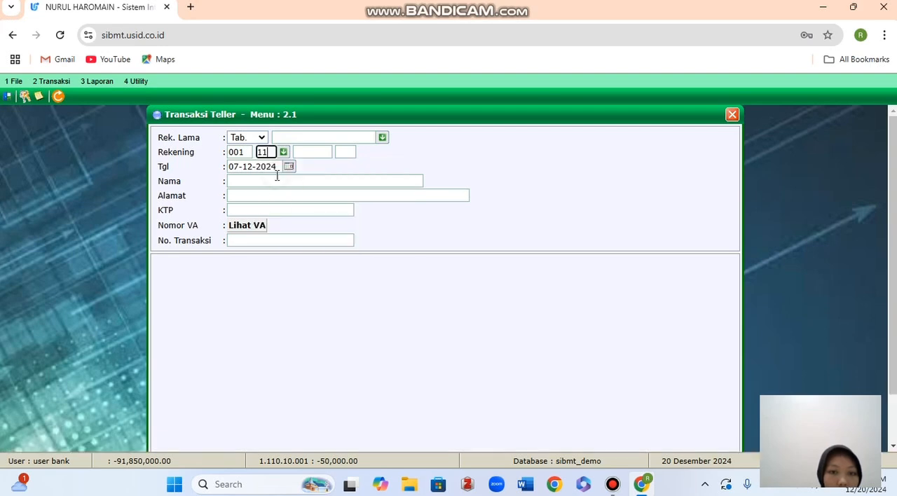
click(310, 151)
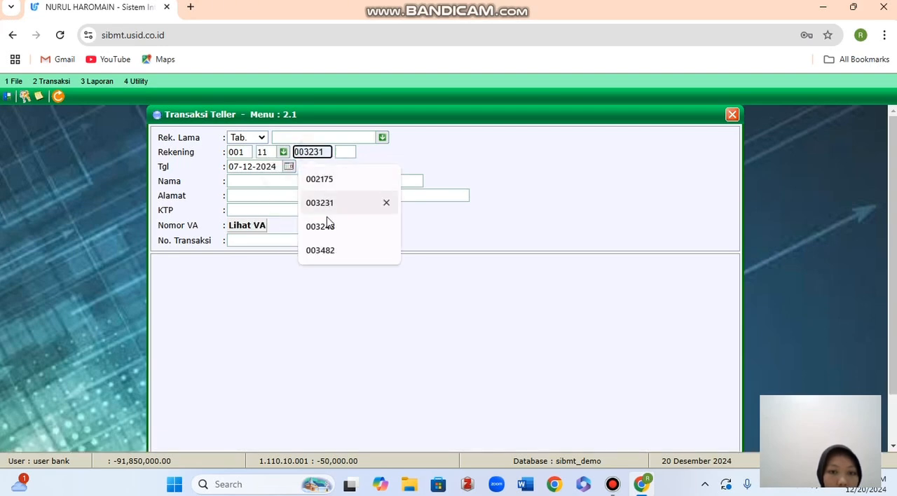
click(333, 250)
click(345, 151)
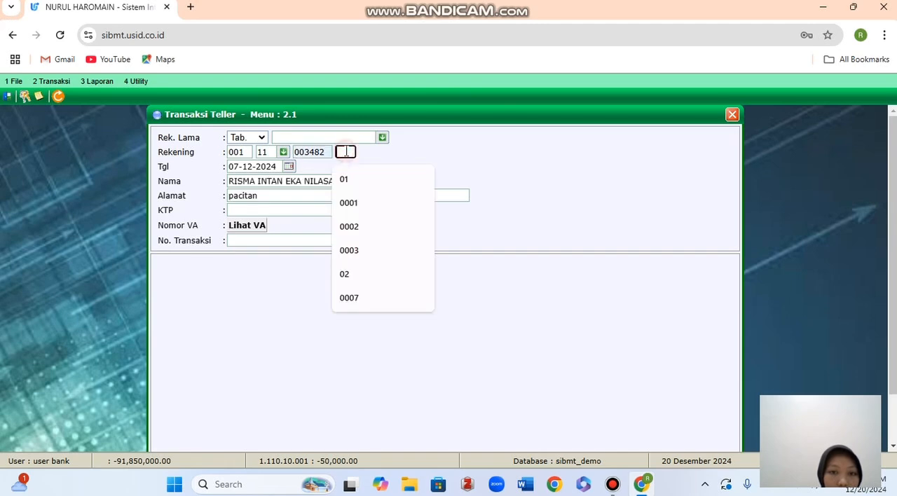
click(291, 209)
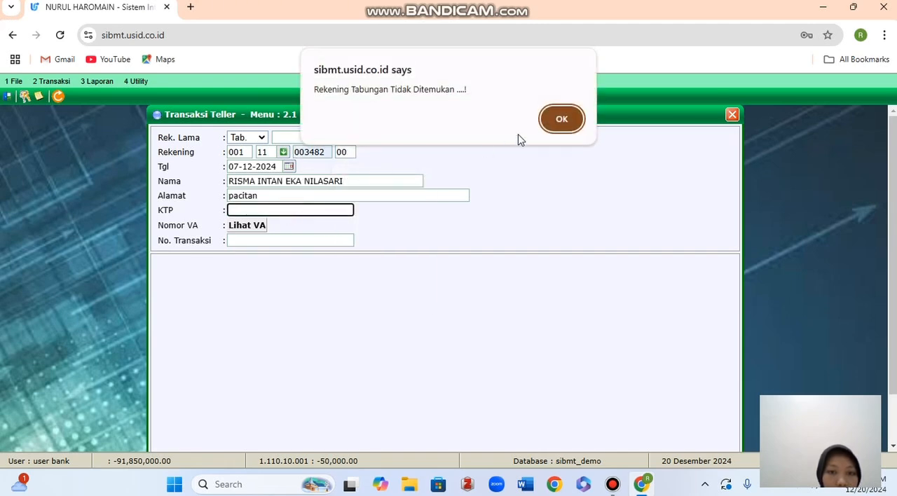
click(549, 119)
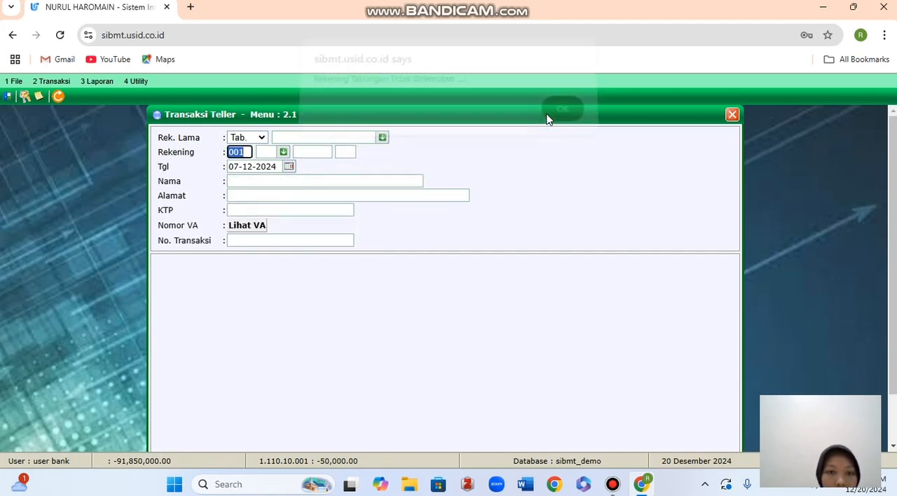
Load the customer's deposito account in Transaksi Teller using product code 52, the customer's register number and suffix 01.
click(267, 151)
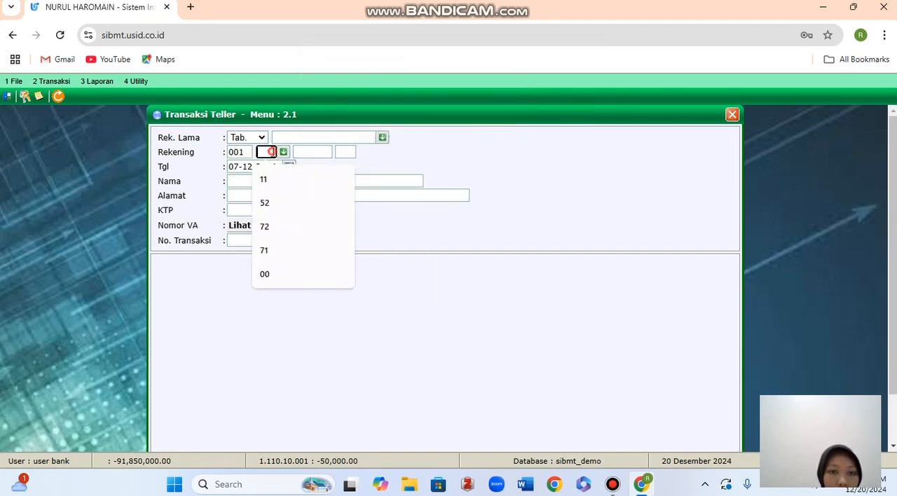
click(296, 202)
click(313, 152)
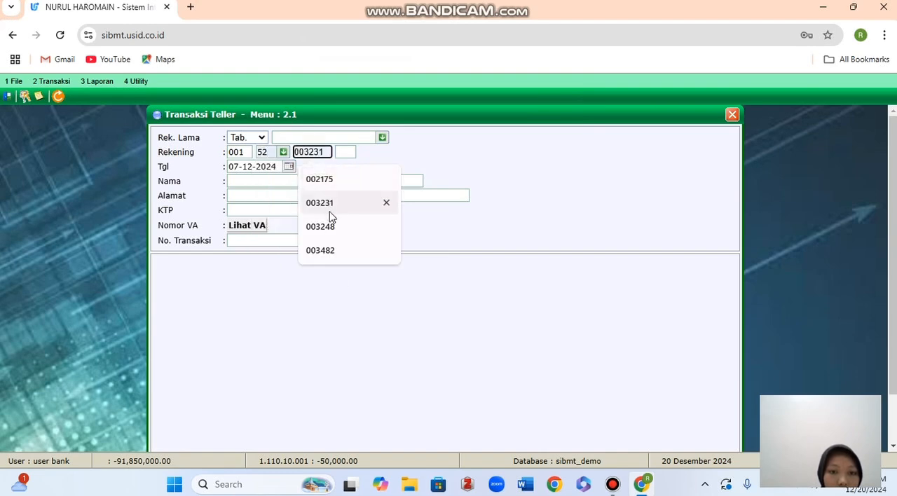
click(327, 251)
click(351, 152)
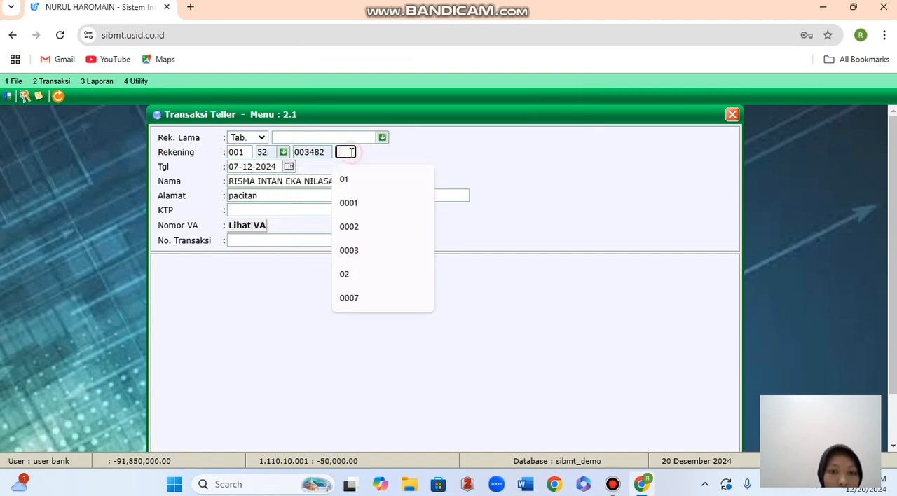
click(353, 179)
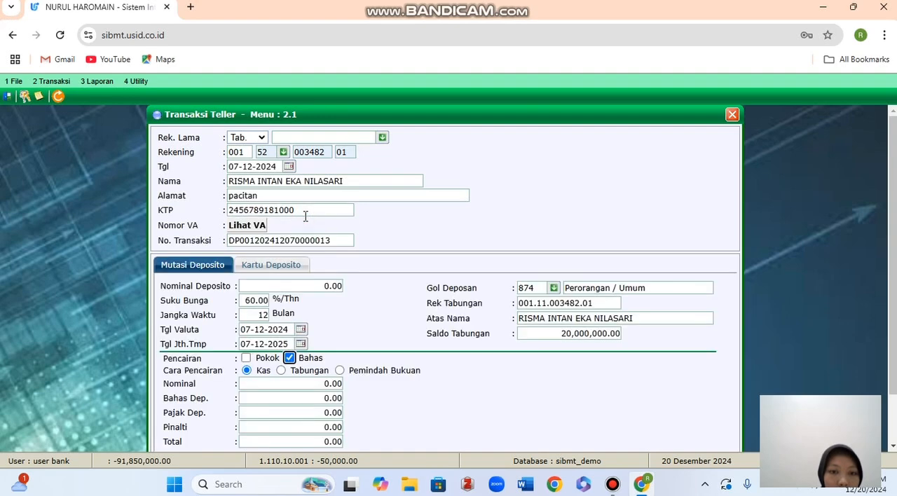
Choose Tabungan as the Cara Pencairan and include Pokok in the withdrawal, accepting the early-withdrawal notice.
scroll(455, 306, down, 2)
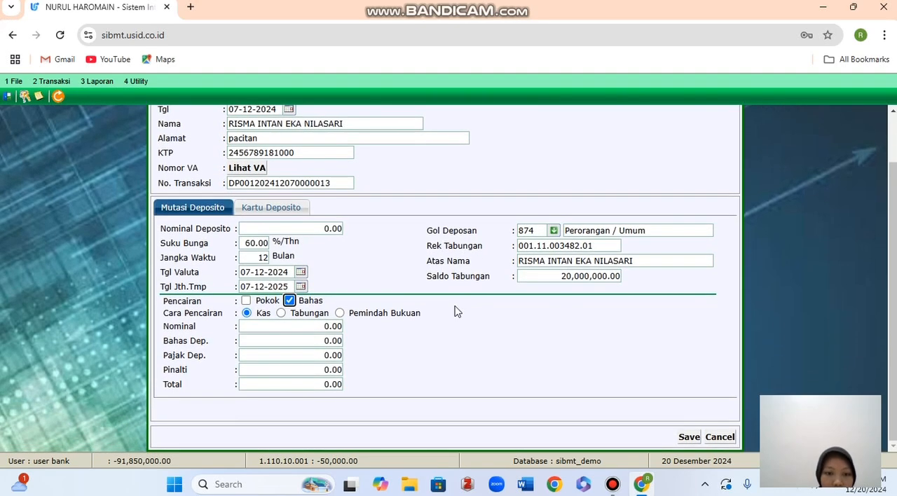
click(281, 313)
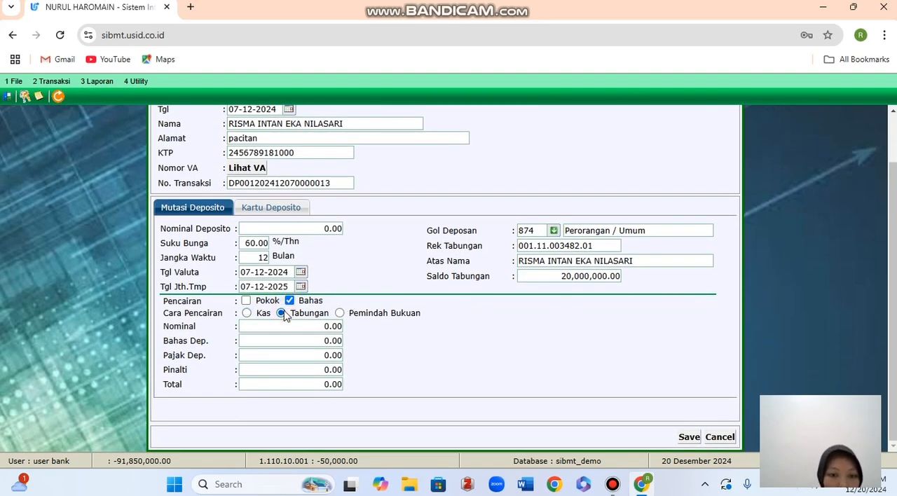
click(246, 300)
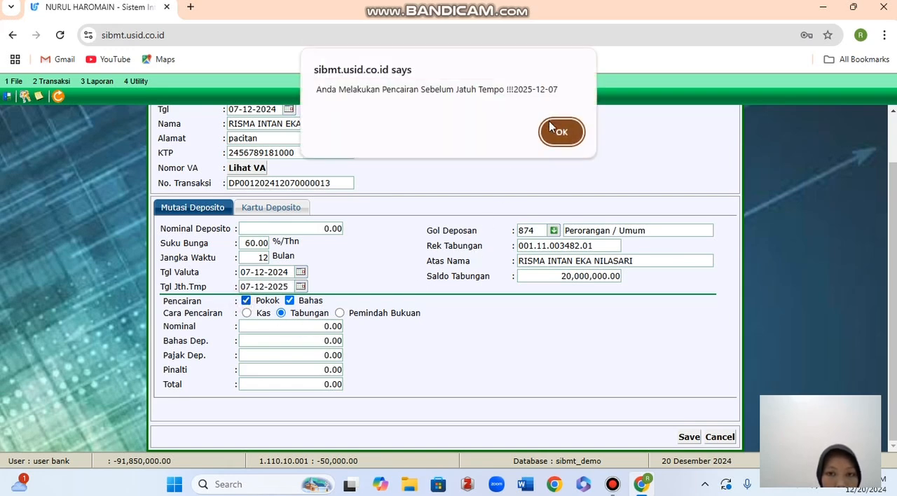
click(551, 133)
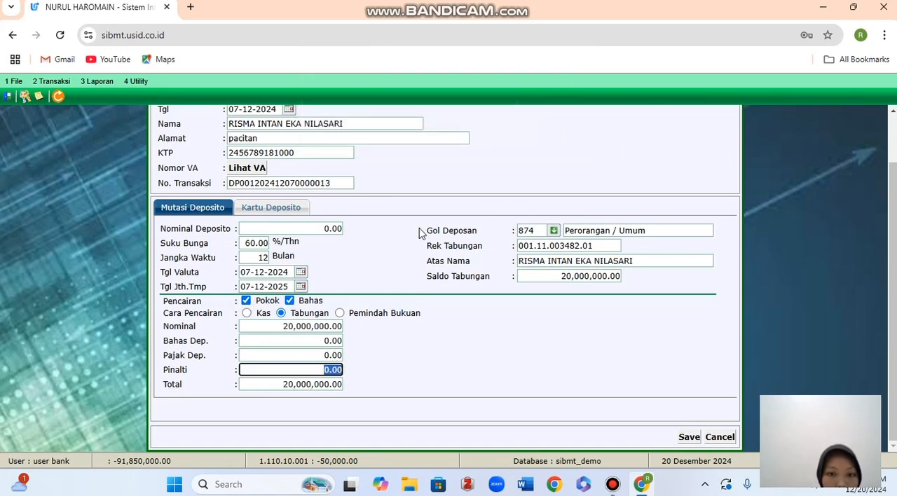
Set Bahas Dep. to 50000 for the deposito withdrawal.
click(321, 340)
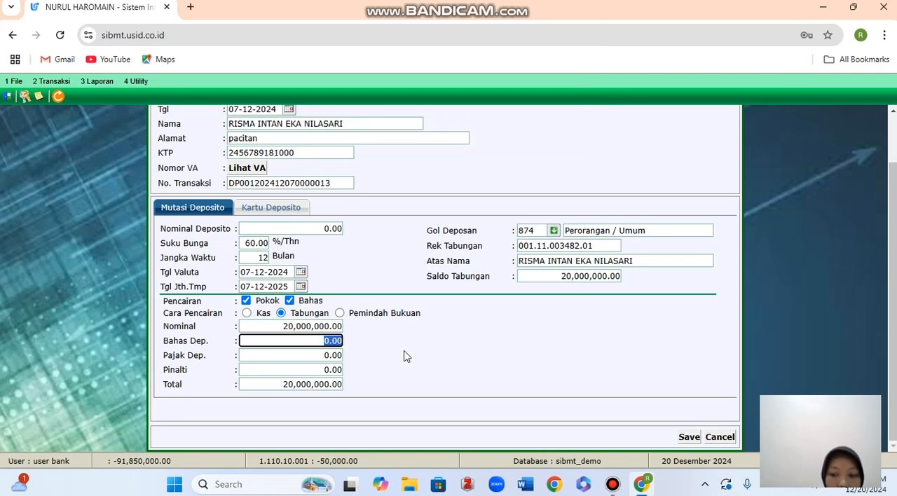
key(BackSpace)
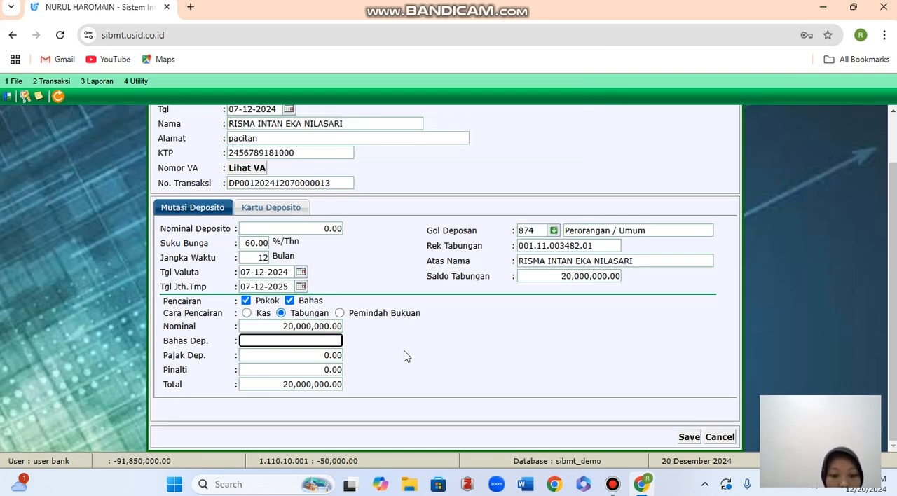
text(500)
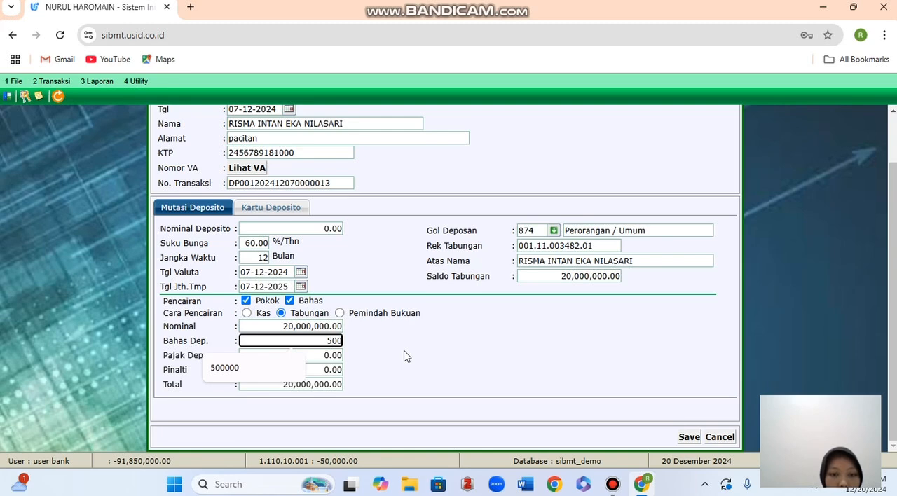
text(000)
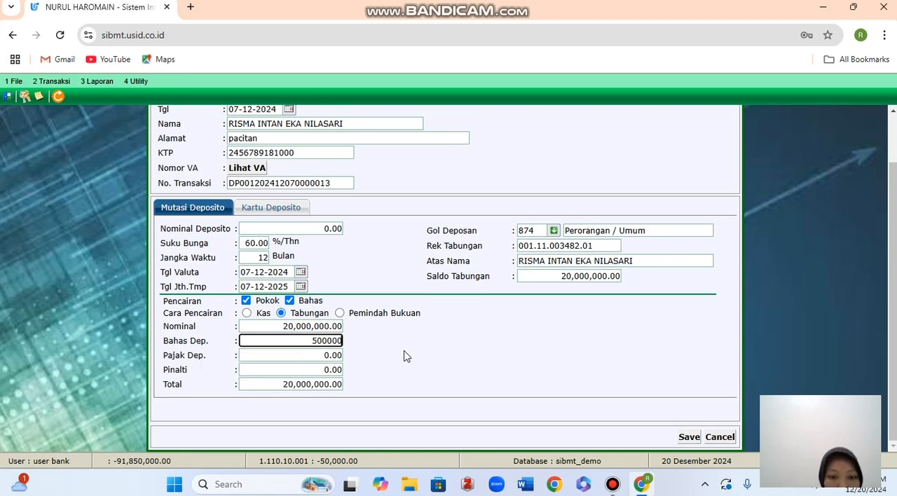
key(BackSpace)
key(Escape)
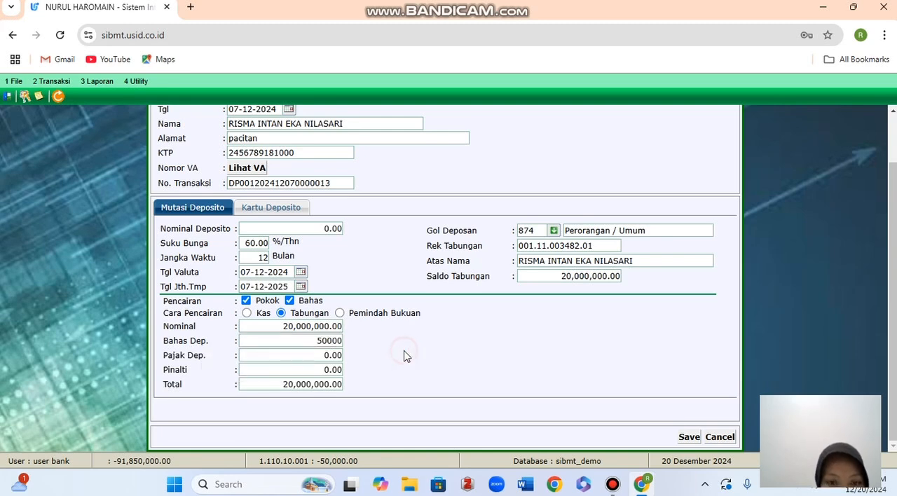
click(357, 354)
Set Pajak Dep. to 30000 and Pinalti to 20000.
click(315, 355)
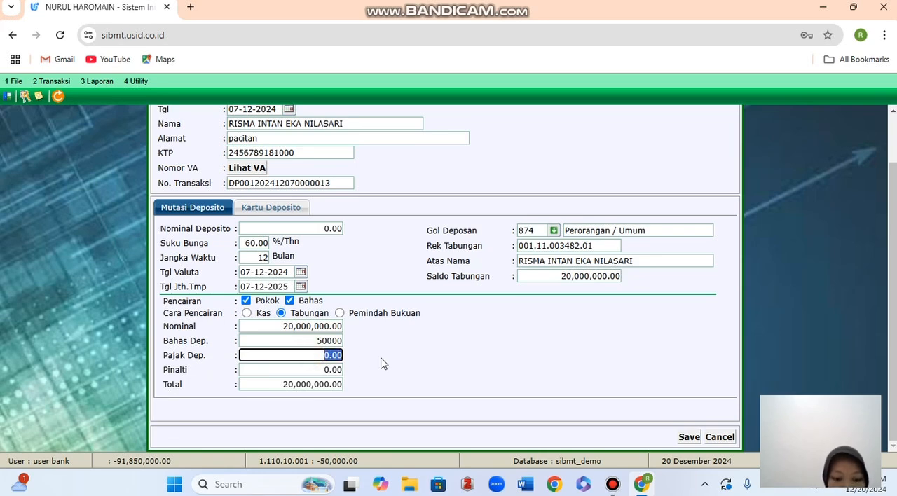
text(1)
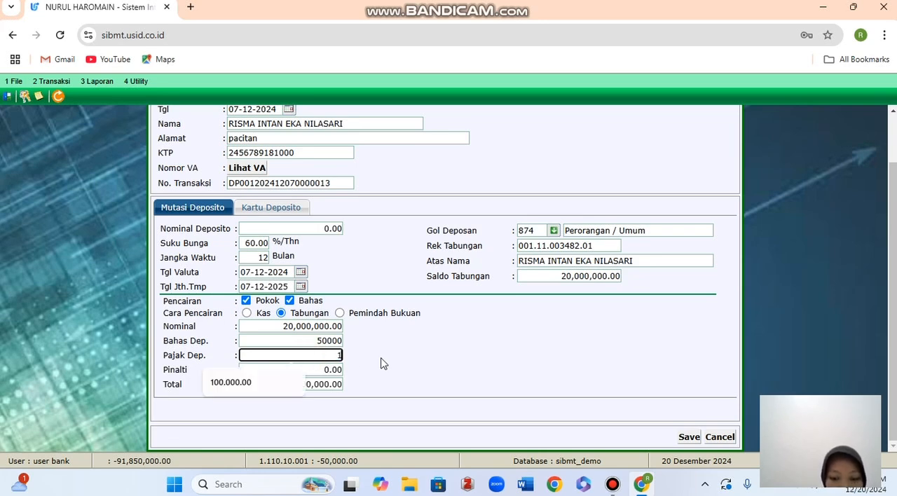
key(BackSpace)
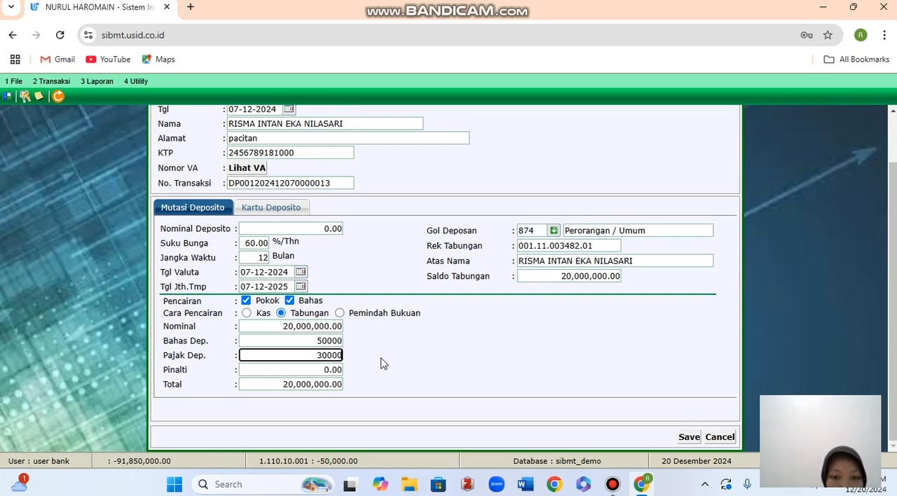
text(30000)
key(Tab)
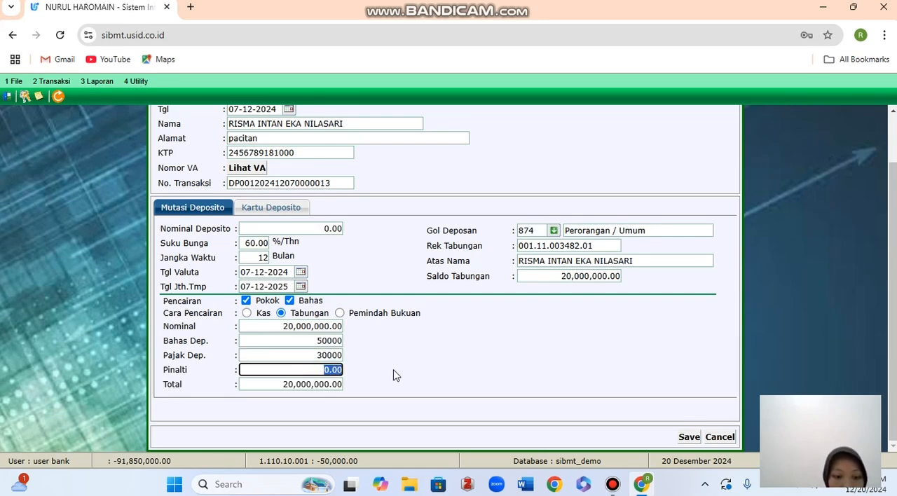
text(20000)
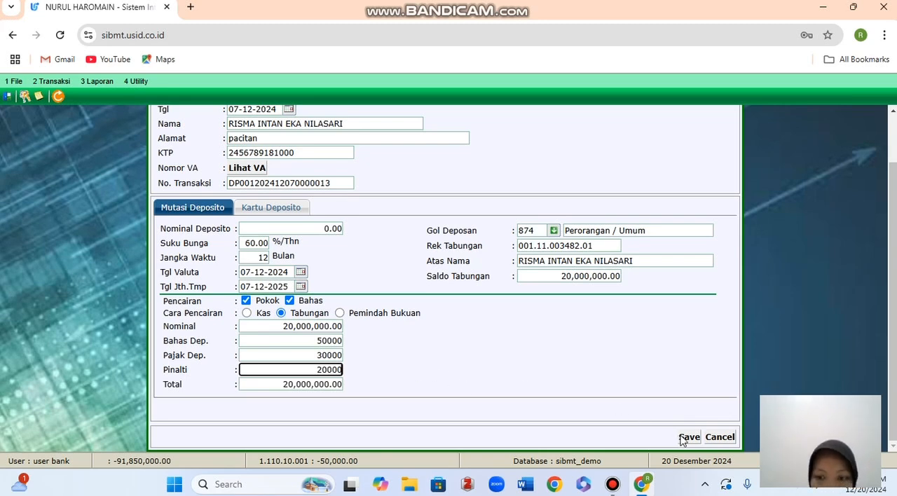
Check Kartu Deposito, save the deposito withdrawal while declining the follow-up prompt, and close Transaksi Teller.
scroll(410, 271, up, 2)
scroll(410, 270, up, 1)
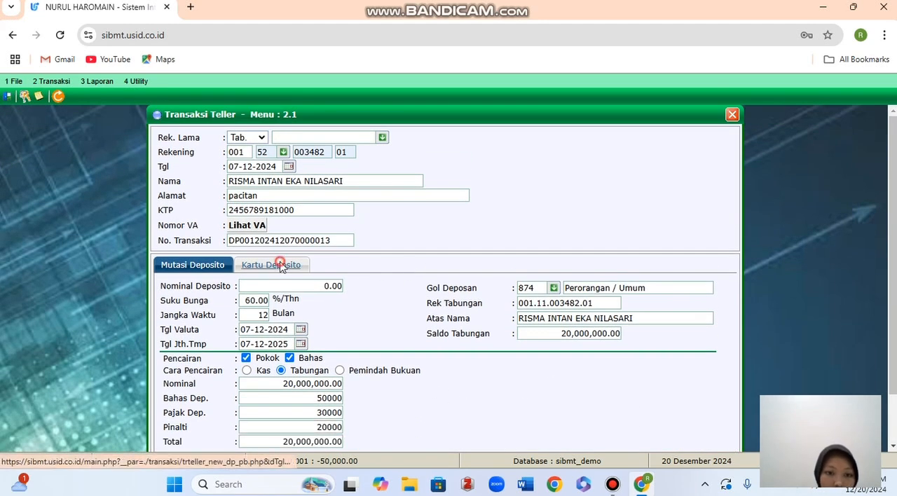
click(286, 264)
click(225, 265)
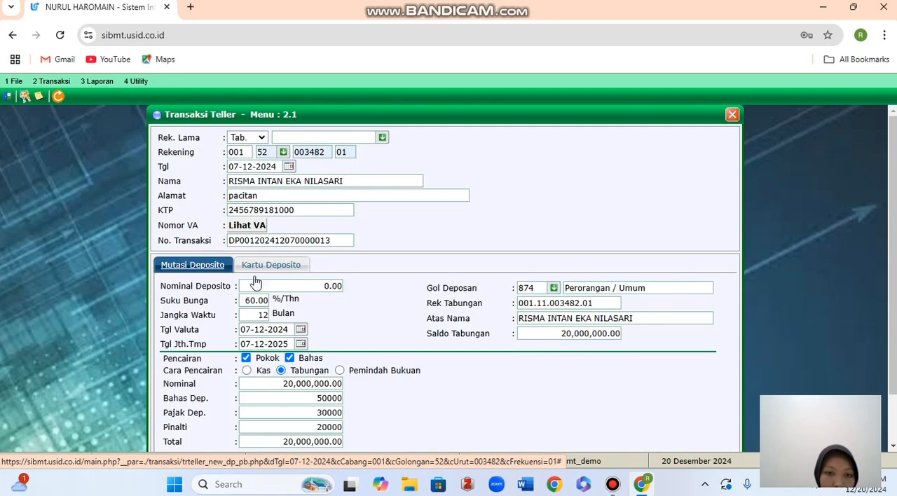
scroll(255, 282, down, 2)
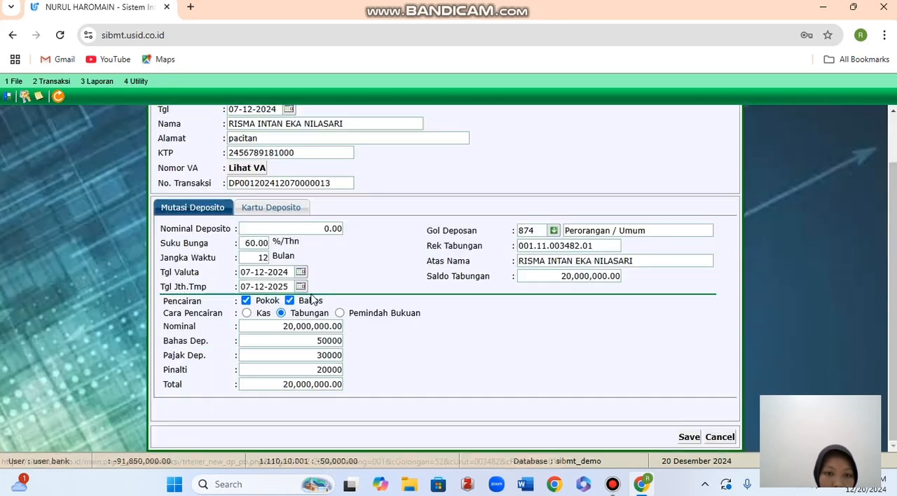
click(688, 436)
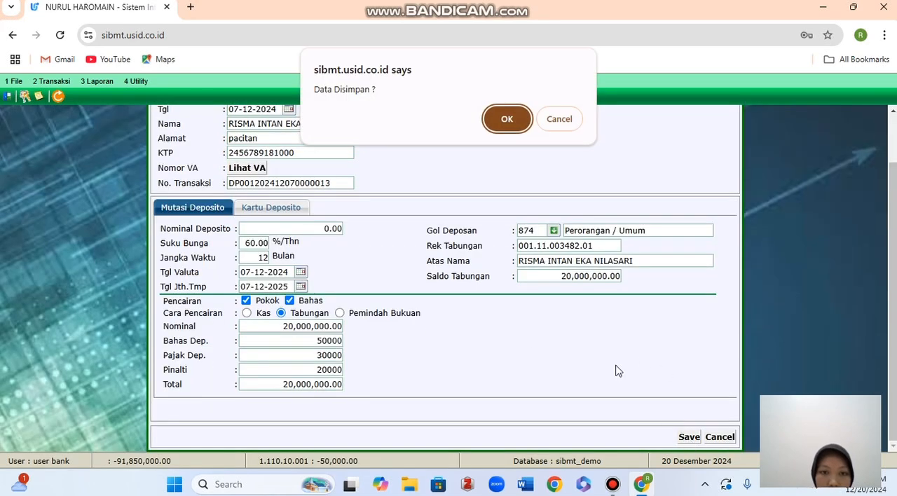
click(508, 119)
click(559, 120)
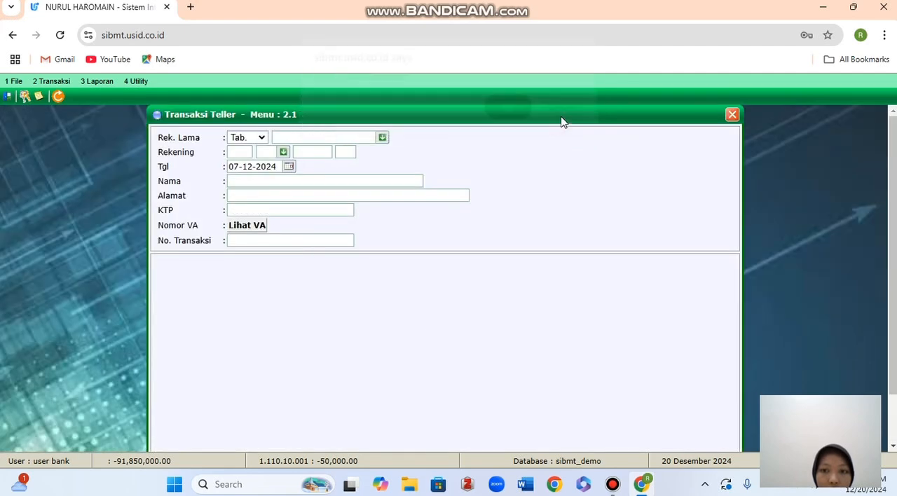
click(732, 115)
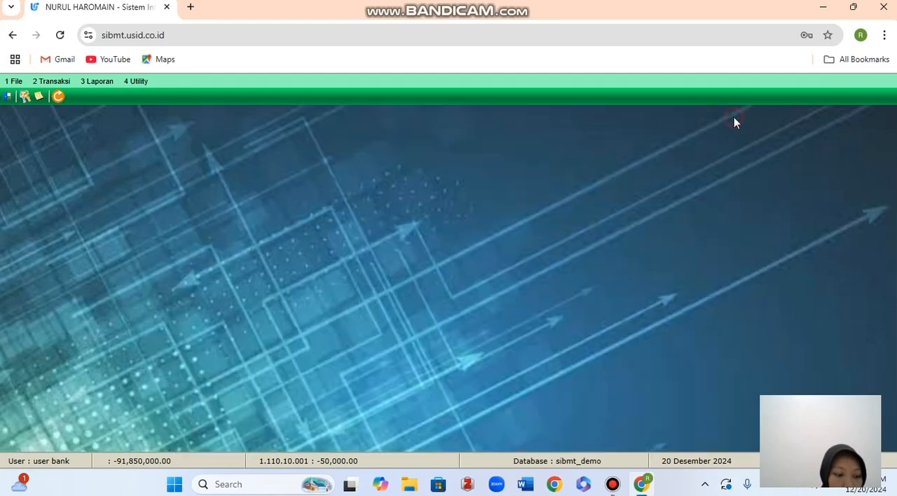
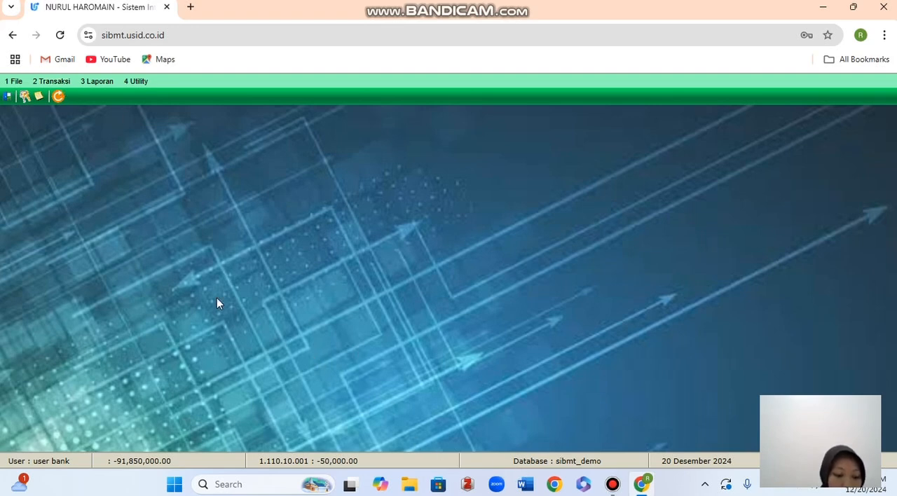
Look up the customer's code 52 deposito account, suffix 01, in Transaksi Teller, acknowledge the notice, and close the form.
click(65, 87)
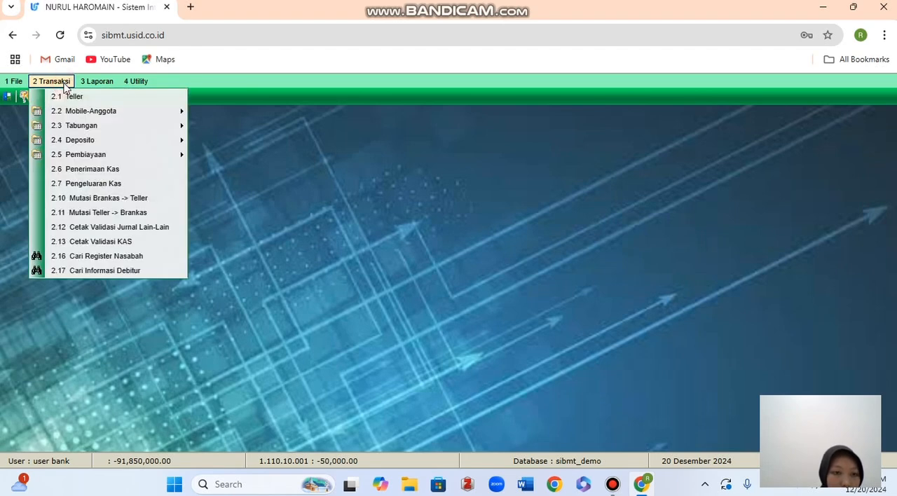
click(68, 96)
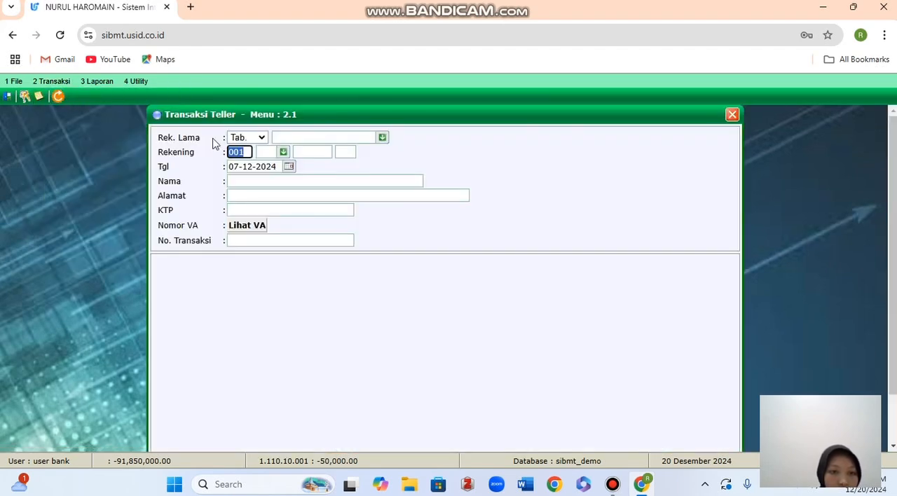
click(266, 152)
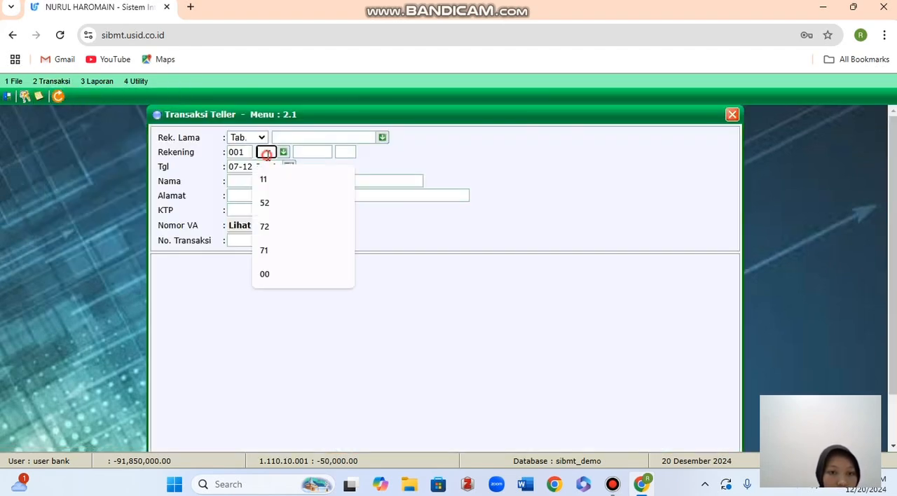
click(272, 204)
click(325, 153)
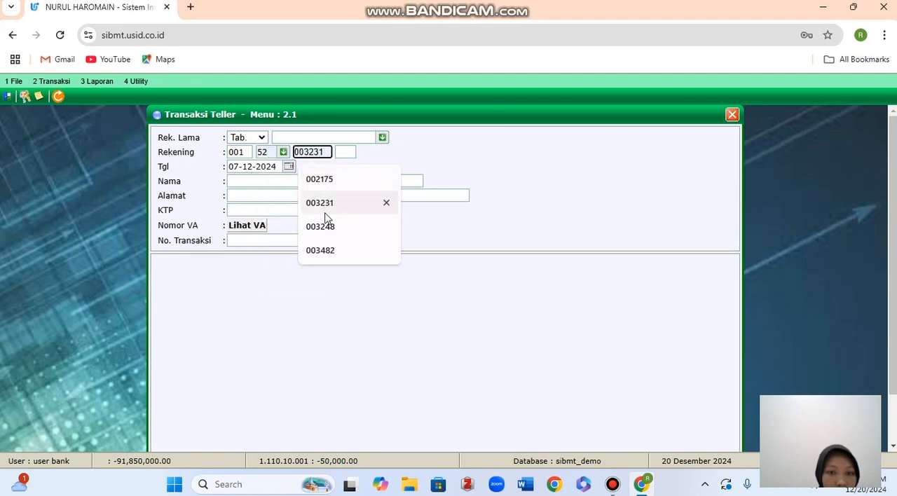
click(325, 246)
click(346, 152)
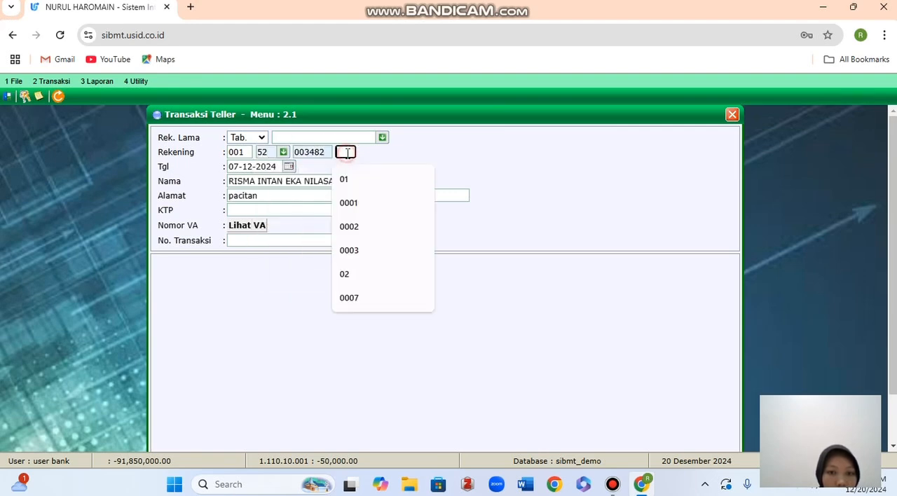
click(348, 181)
click(297, 208)
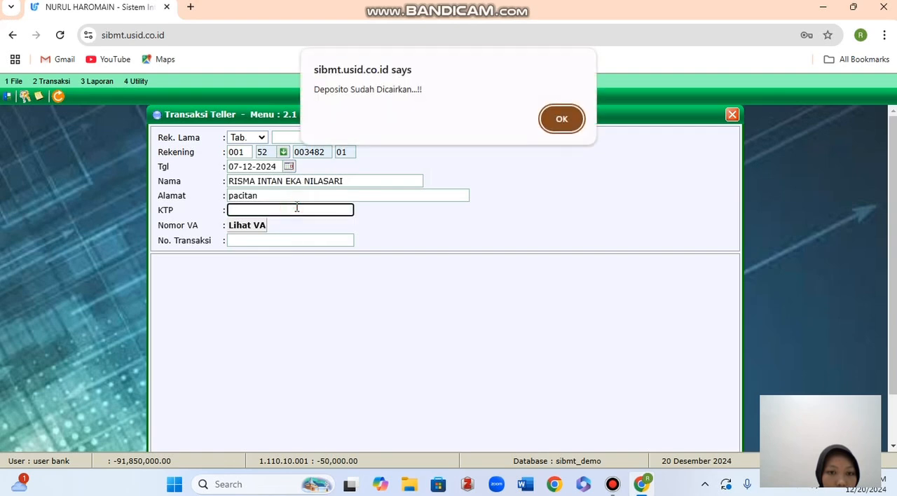
click(561, 119)
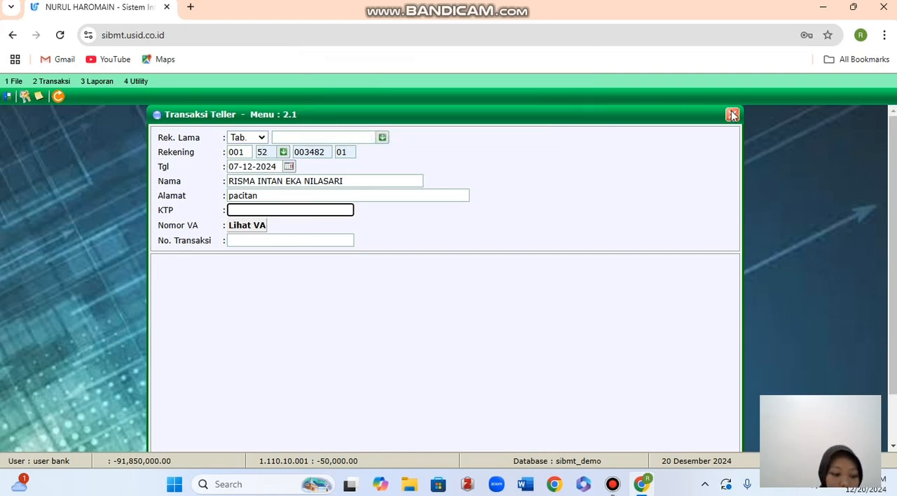
click(732, 114)
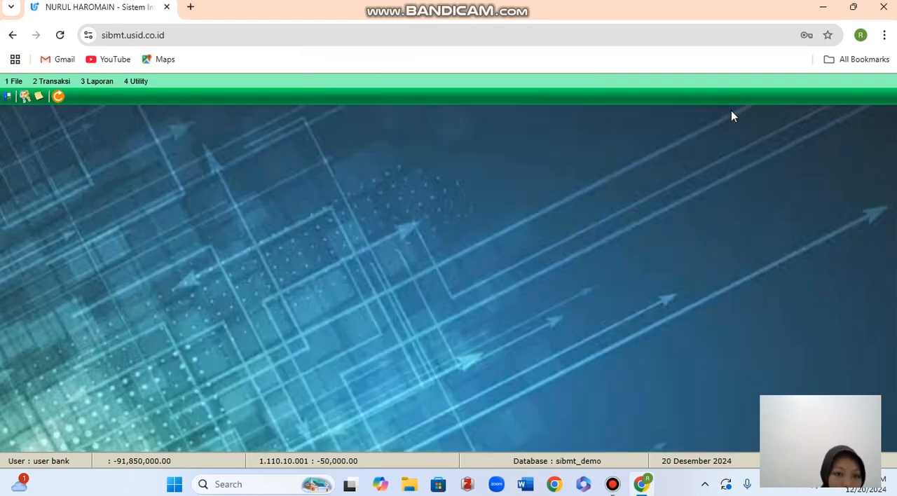
Search Cari Register Nasabah by the customer's name and open the detail record of the customer from pacitan.
click(42, 86)
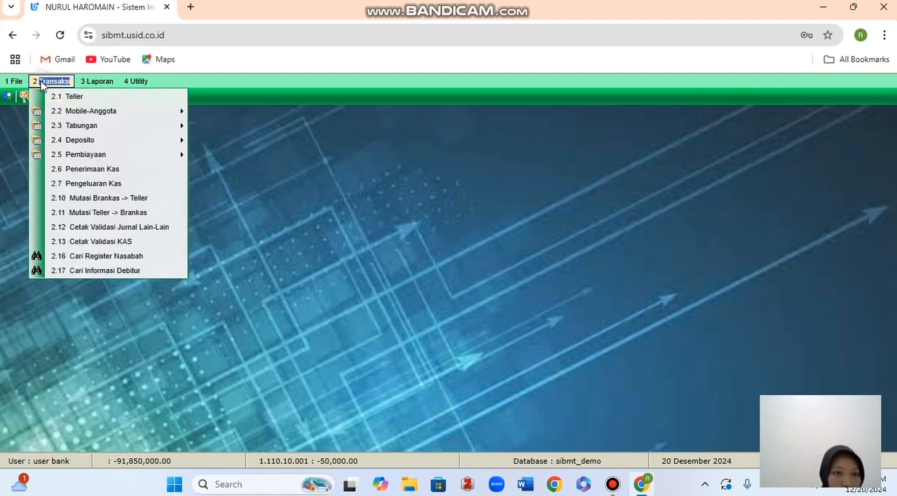
click(79, 256)
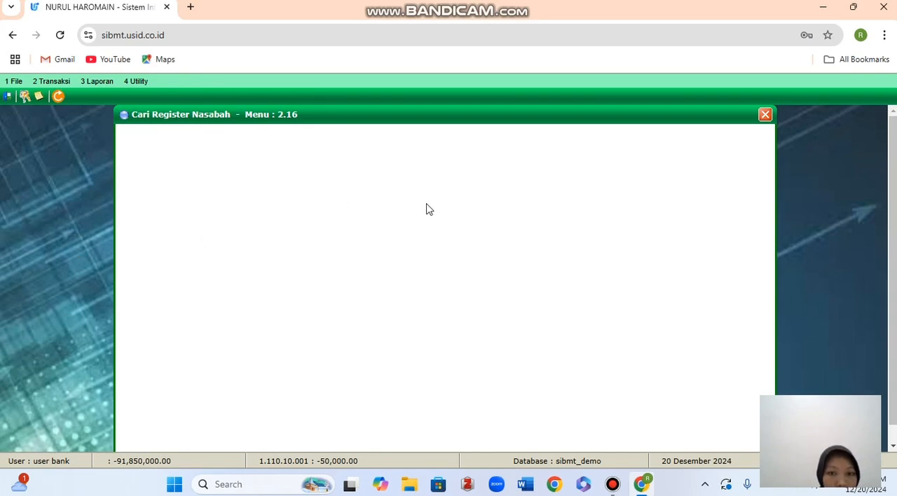
click(463, 147)
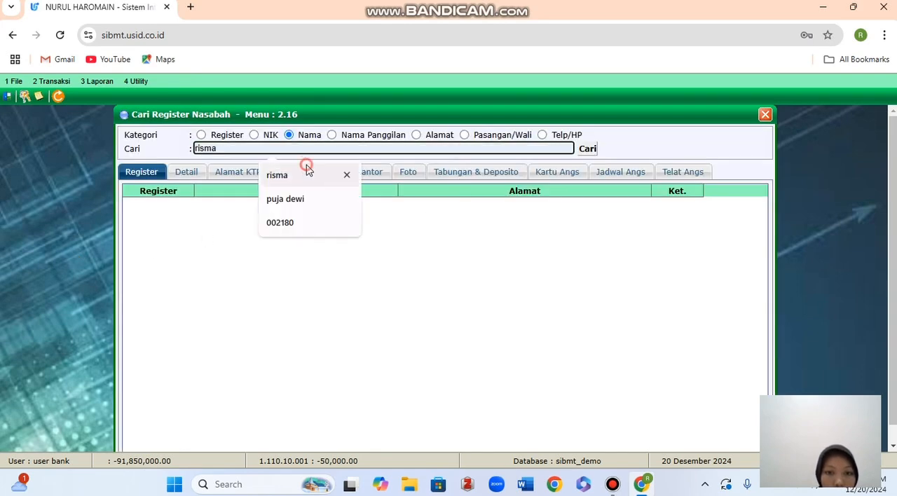
click(304, 169)
click(586, 149)
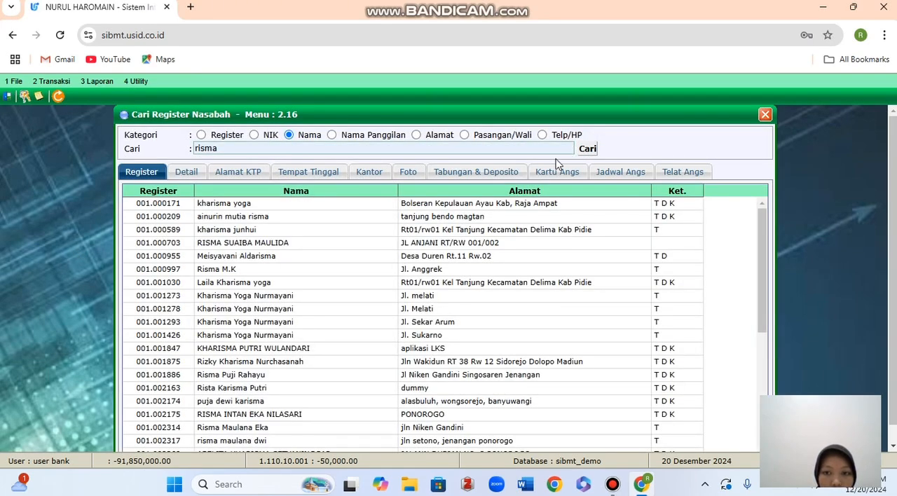
scroll(376, 288, down, 5)
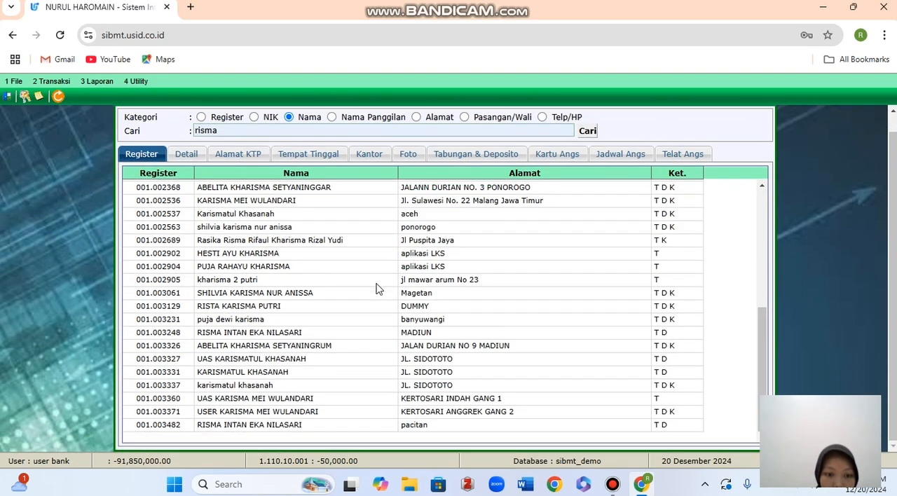
double_click(288, 425)
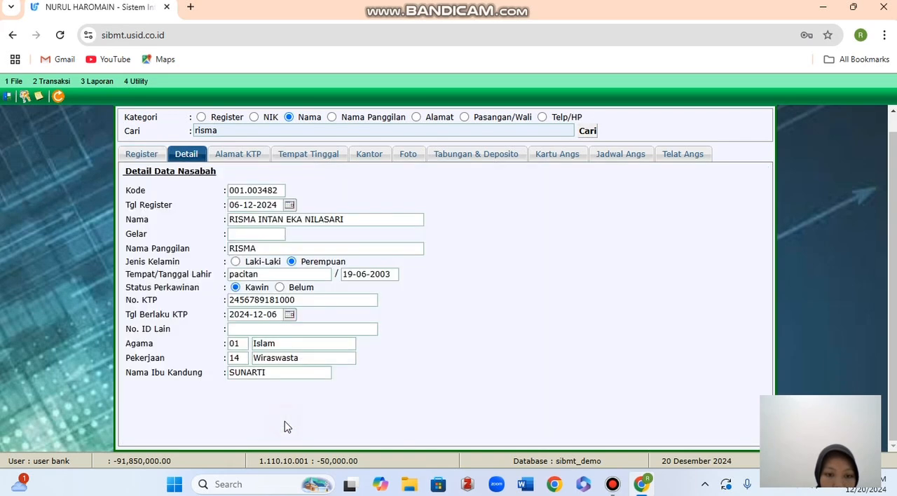
Review the customer's Tabungan & Deposito balances and the deposito account's mutations, and close Cari Register Nasabah.
click(490, 155)
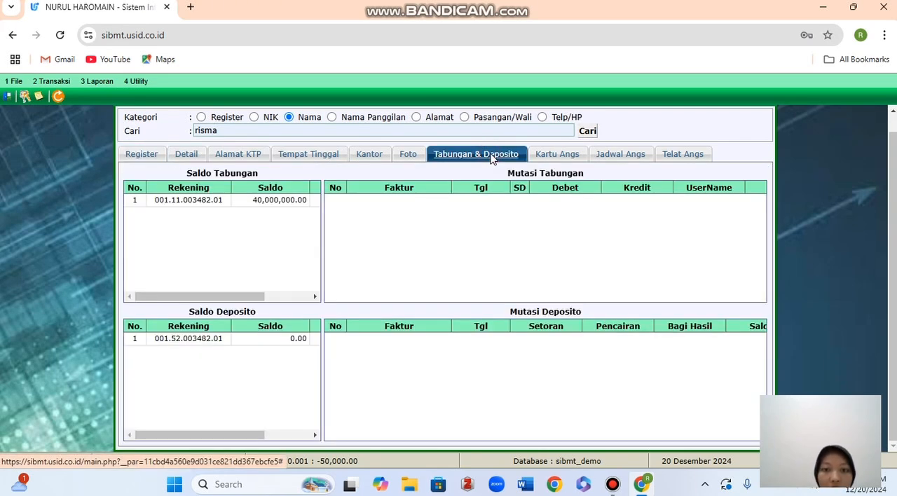
click(211, 340)
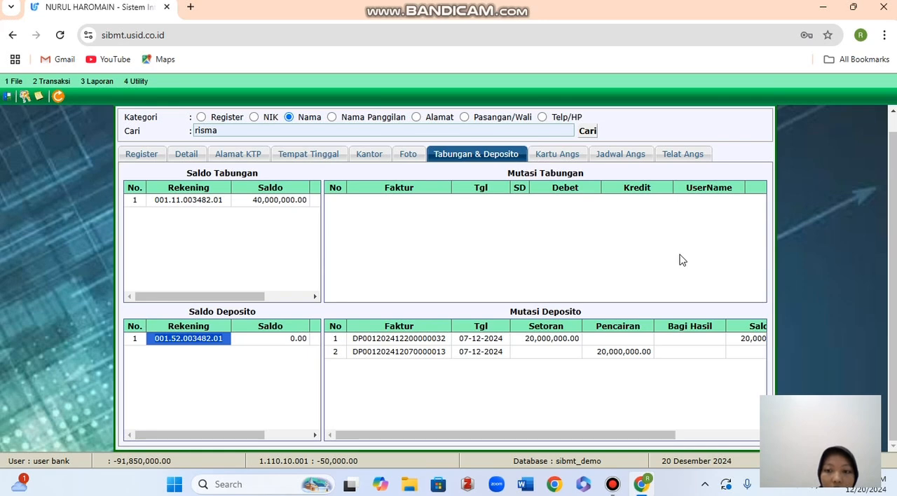
scroll(681, 259, up, 1)
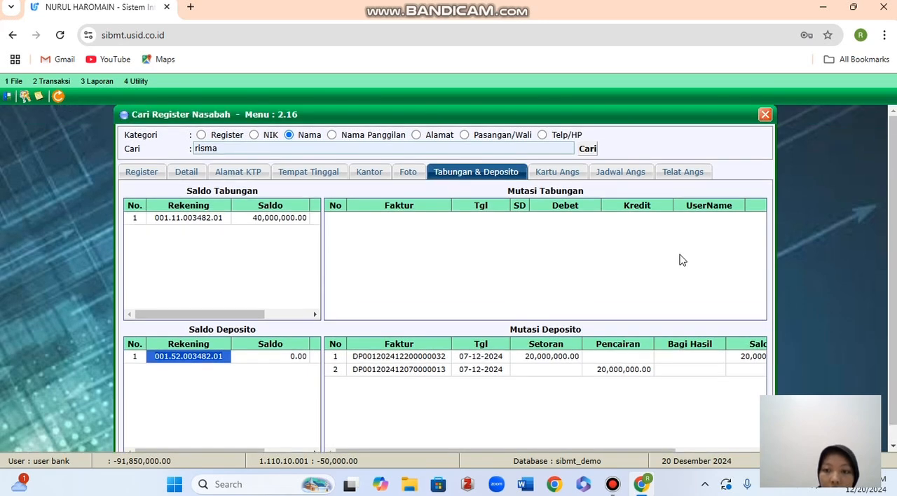
click(765, 113)
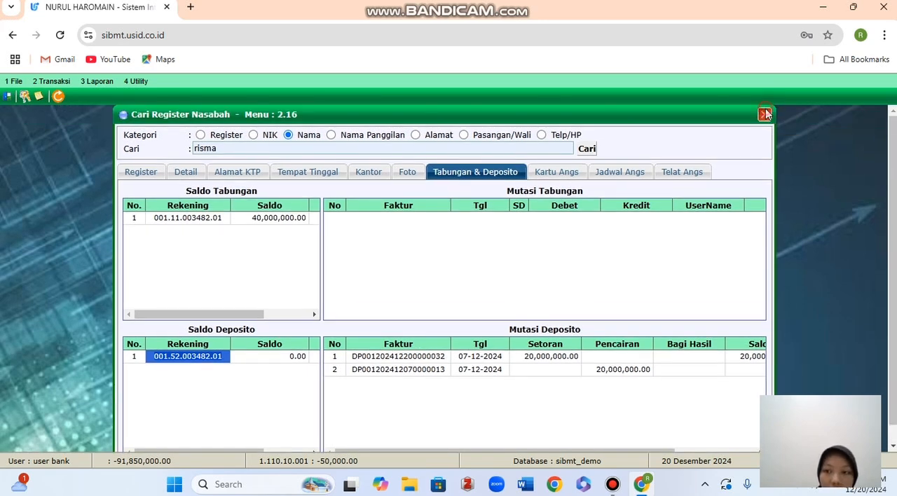
View the Hapus Rekening Deposito form and close it without deleting anything.
click(46, 81)
mouse_move(59, 140)
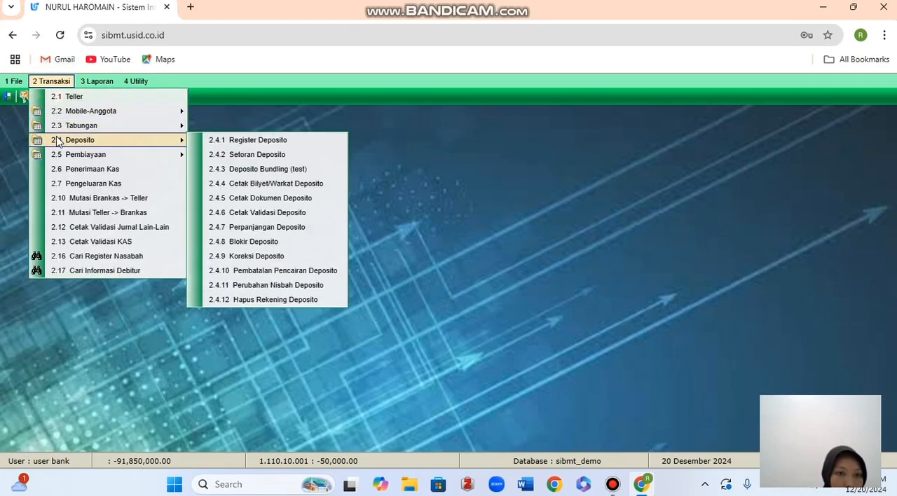
click(218, 299)
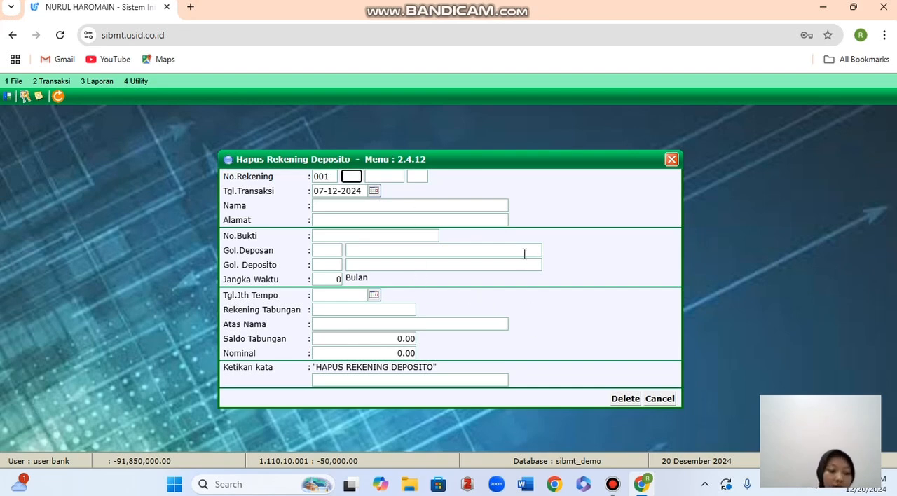
click(671, 159)
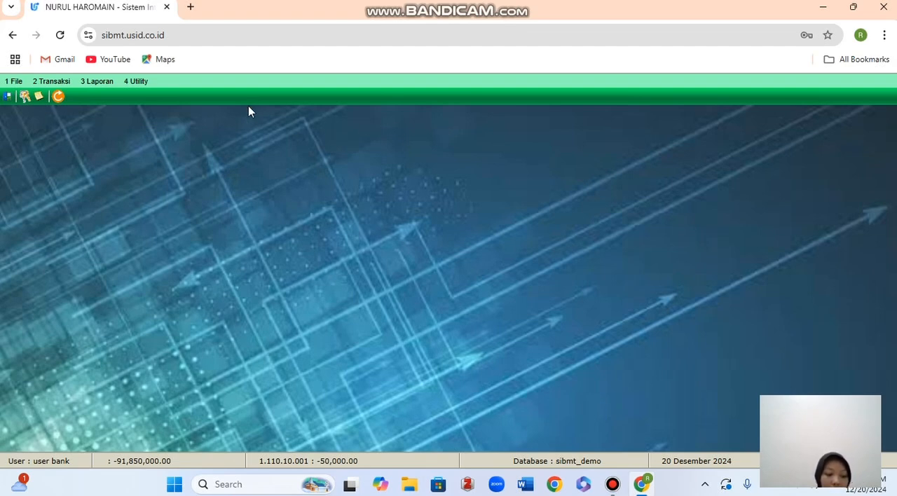
Add a new Pengikatan Jaminan record and load the customer by entering their register number in No Jaminan.
click(58, 81)
mouse_move(84, 154)
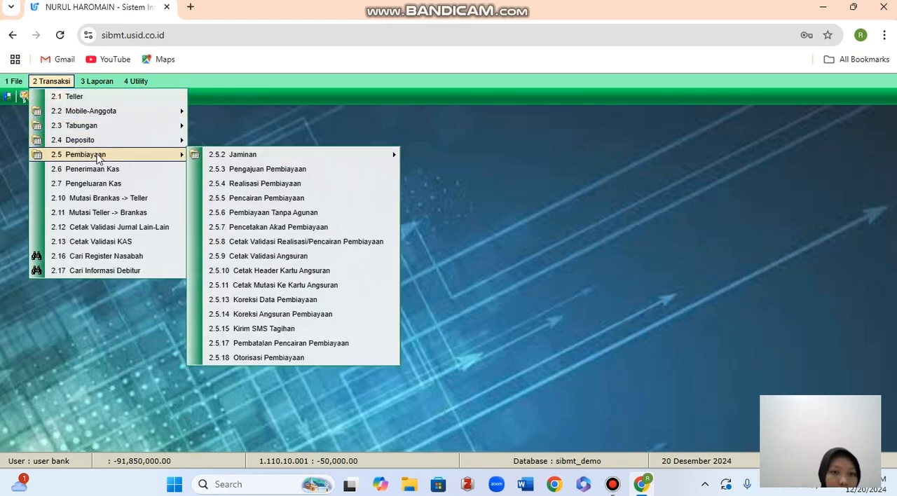
mouse_move(200, 154)
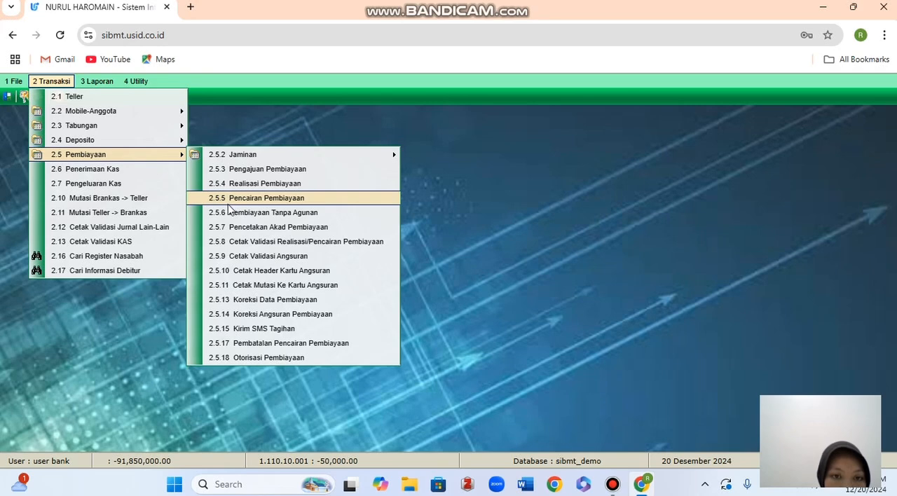
mouse_move(237, 160)
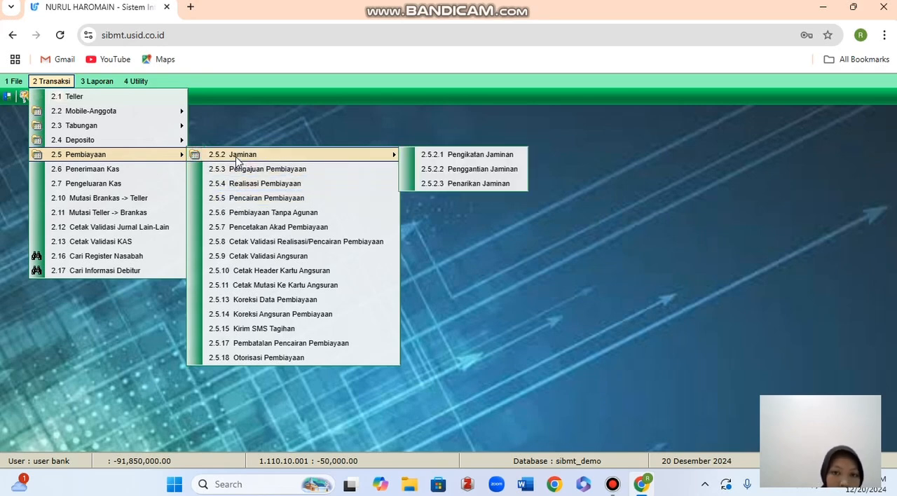
click(417, 157)
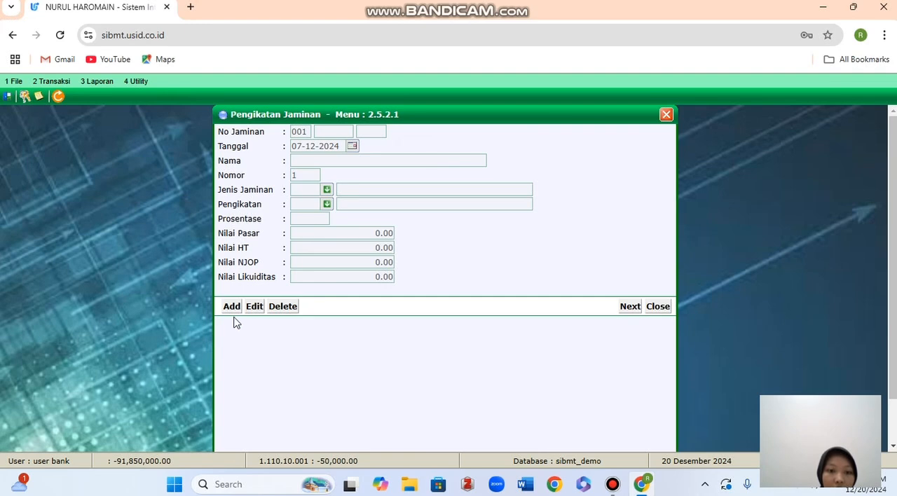
click(232, 307)
click(337, 130)
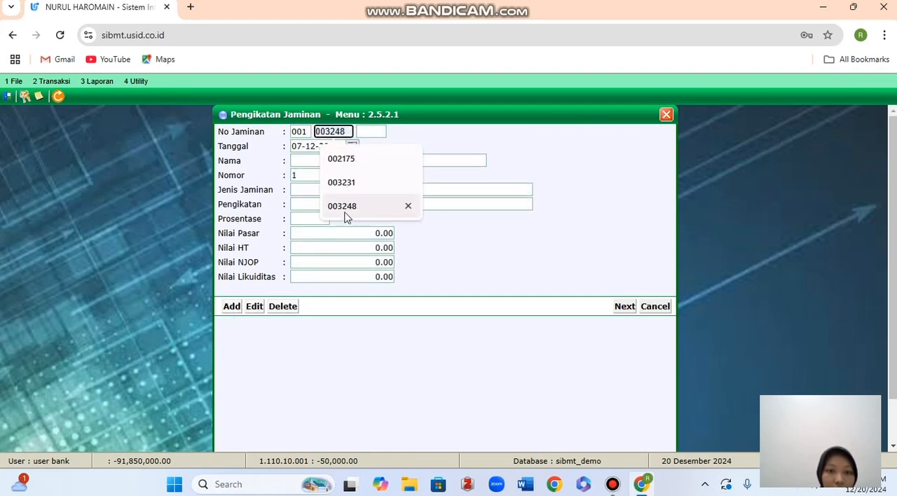
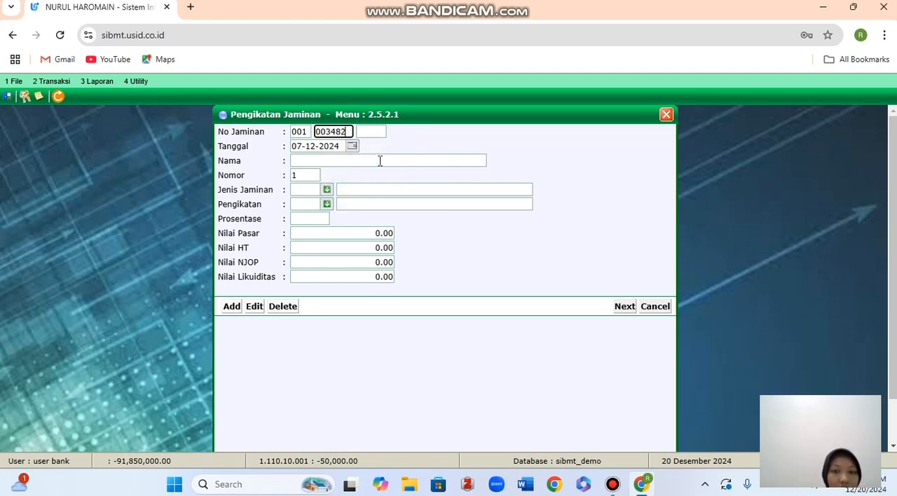
key(Return)
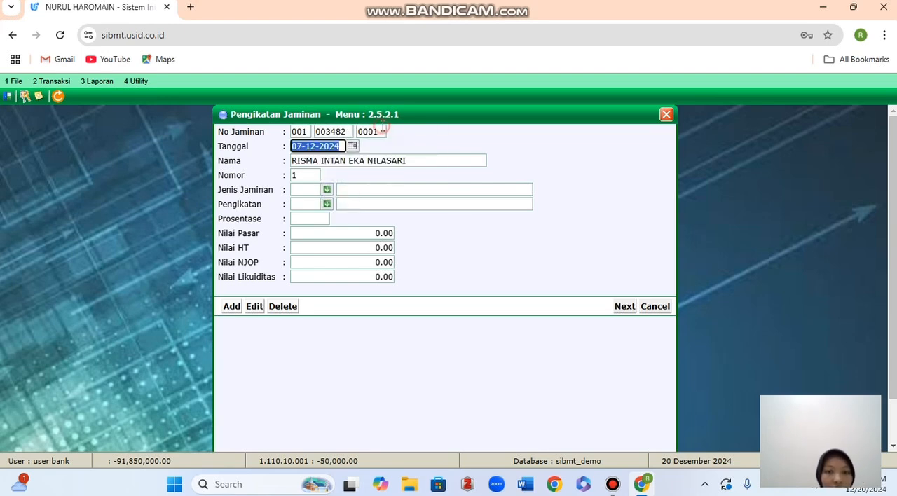
Set Jenis Jaminan to 4 PERHIASAN EMAS DAN LOGAM MULIA and Pengikatan to 01 Sertifikat Anggota, Tabungan, Deposito.
click(327, 190)
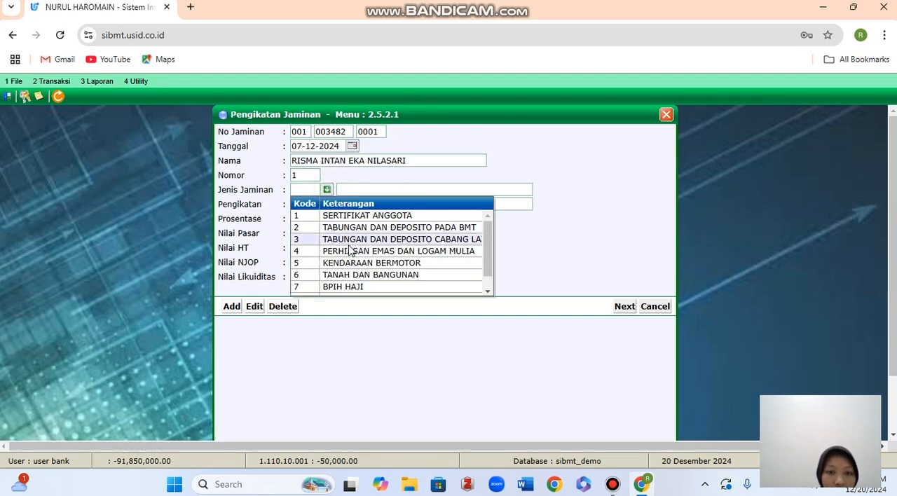
click(351, 251)
click(326, 204)
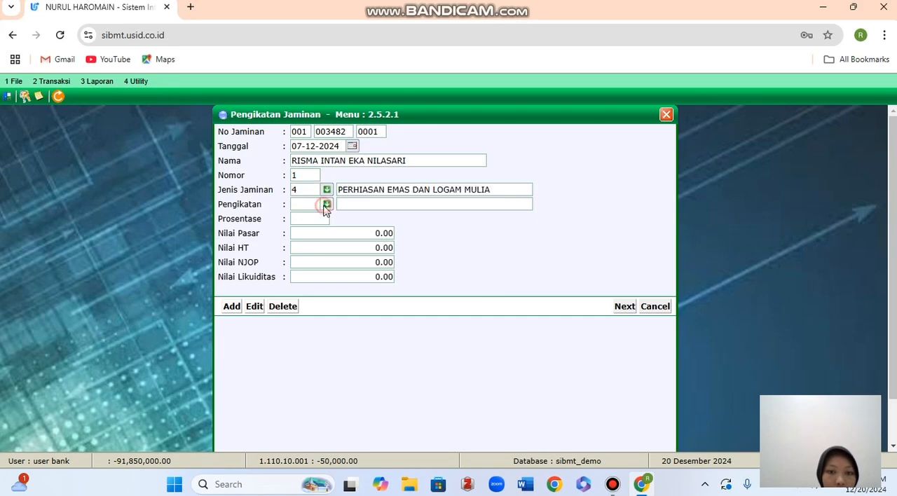
click(354, 228)
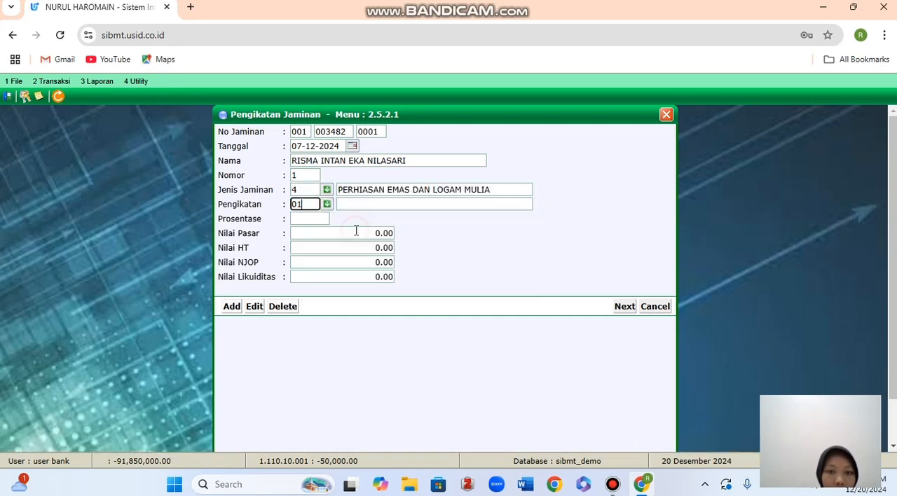
Set the collateral's Prosentase to 100 and its Nilai Pasar to 1,000,000.
click(313, 218)
text(100)
click(351, 232)
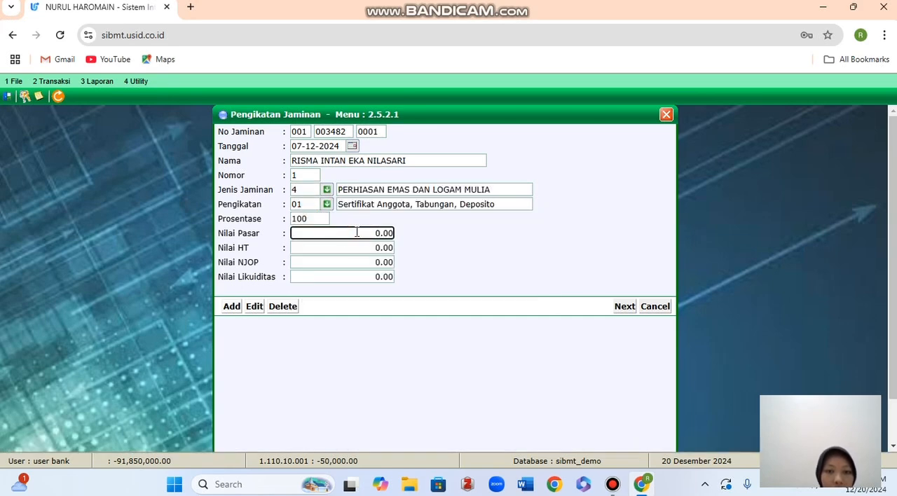
drag(357, 233, 419, 240)
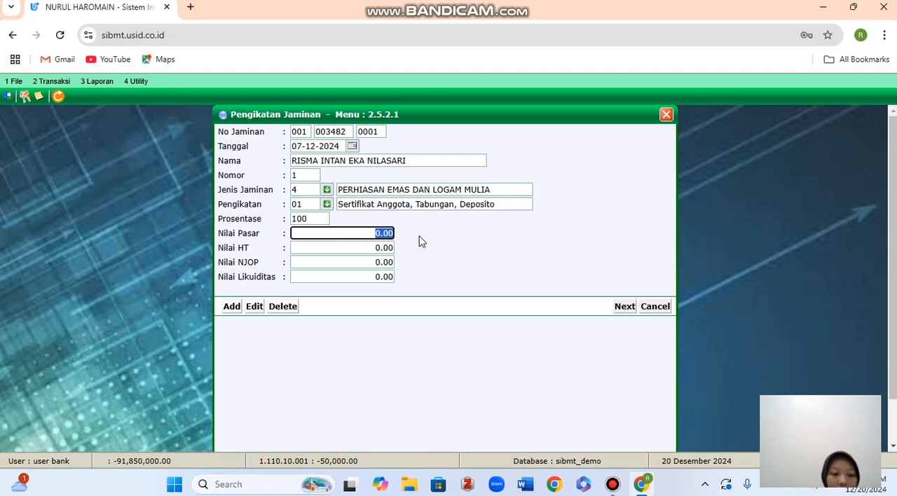
text(1000000)
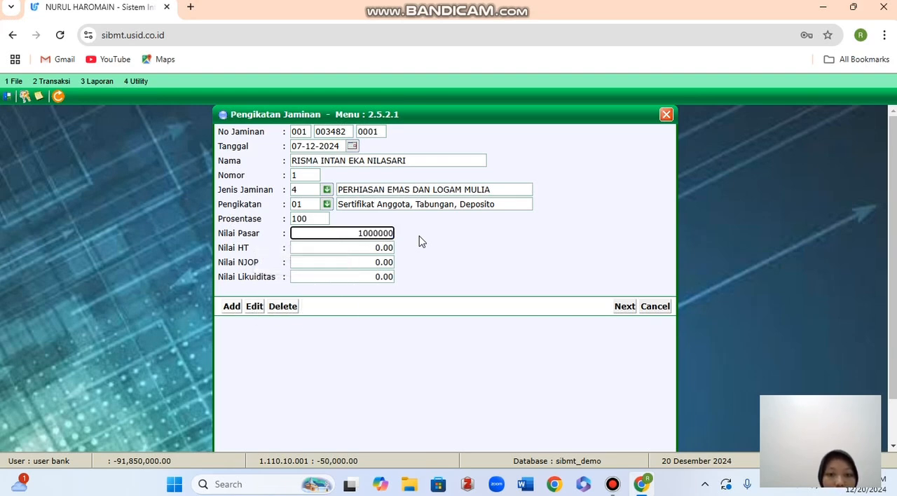
click(420, 242)
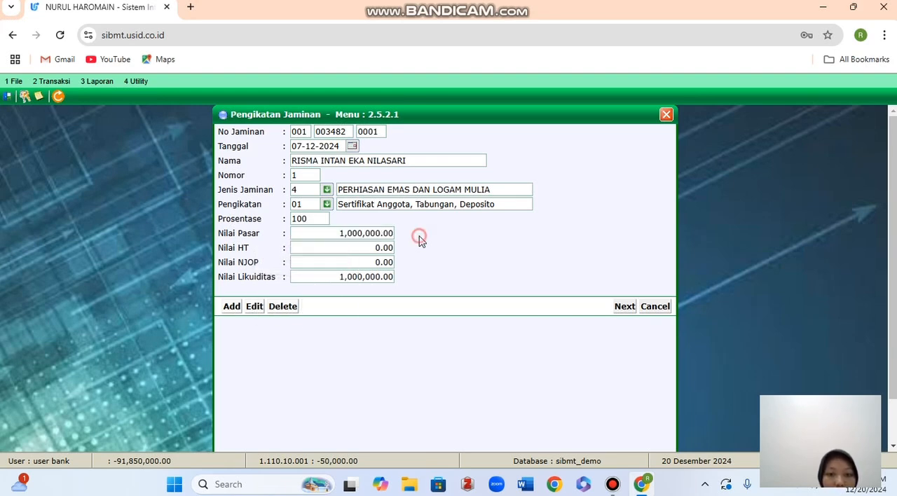
Set both Nilai HT and Nilai NJOP of the collateral to 200,000.
click(370, 248)
key(BackSpace)
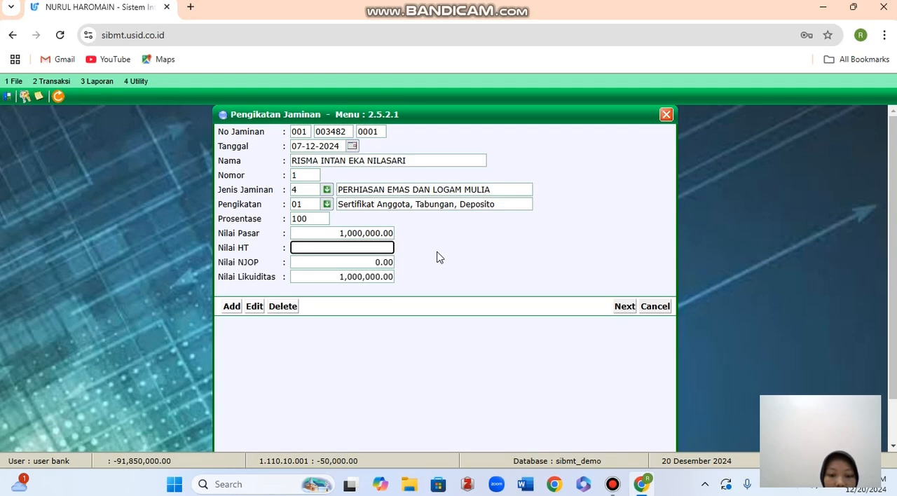
text(200)
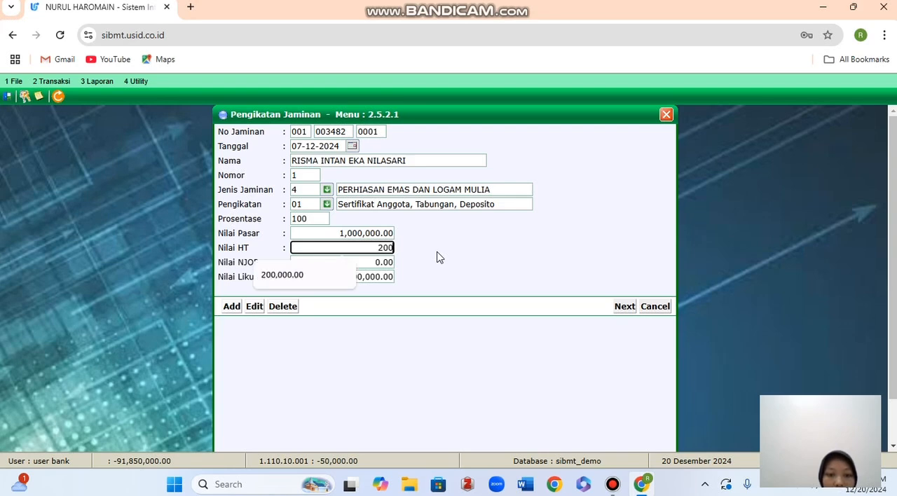
text(0)
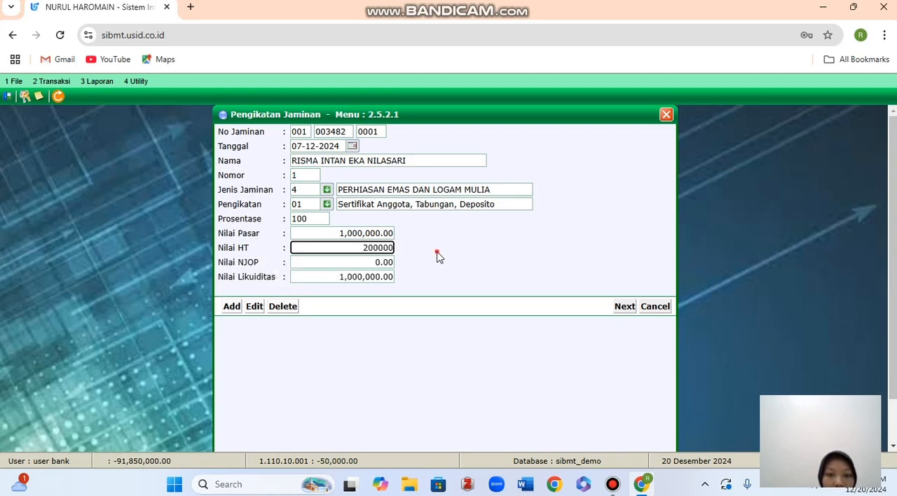
click(371, 262)
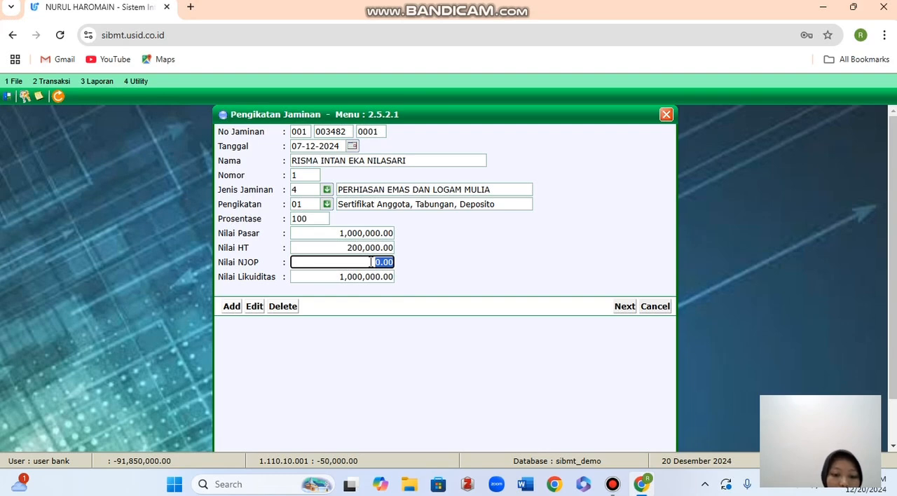
text(2000)
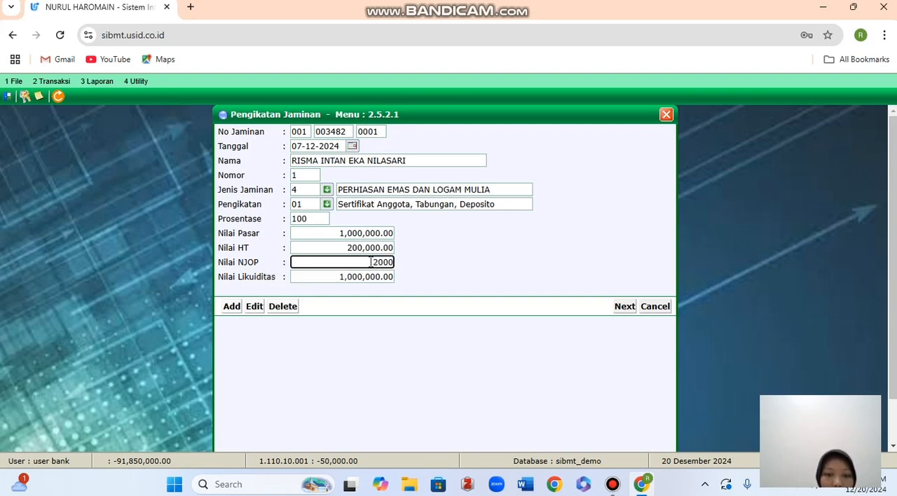
click(427, 265)
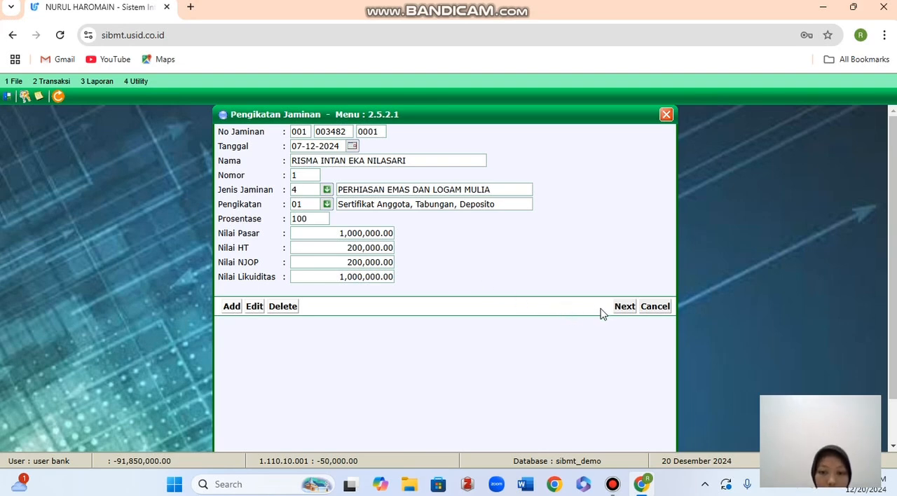
Proceed to Data Jaminan and fill in Uraian KALUNG, Berat 10 GRAM, Jumlah 2 and Kadar/Karat 24.
click(624, 306)
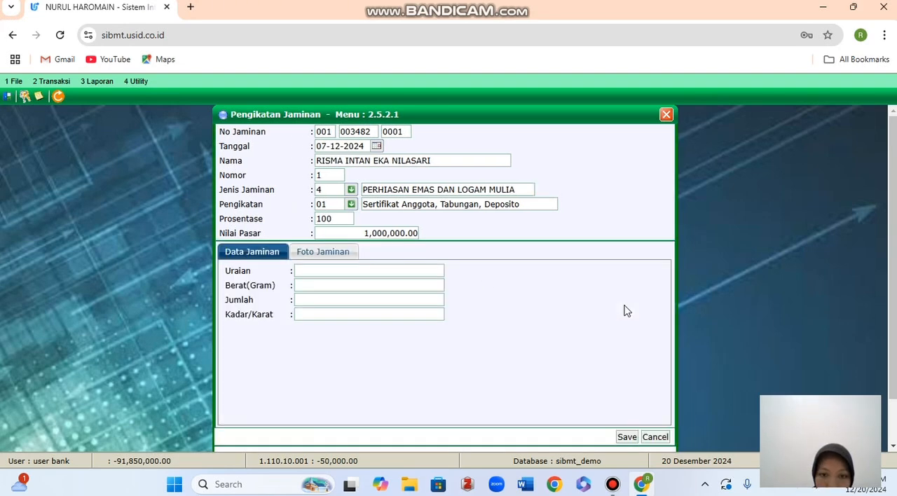
click(323, 270)
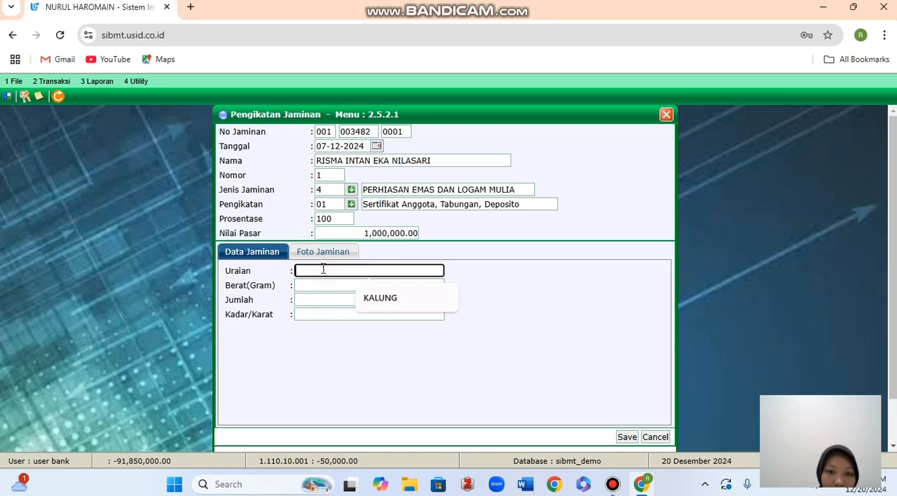
click(396, 300)
click(346, 288)
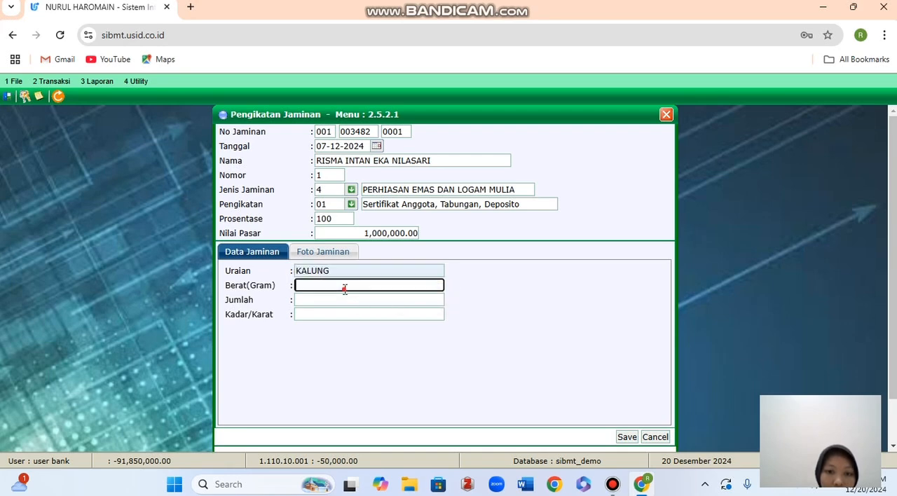
click(390, 319)
click(372, 302)
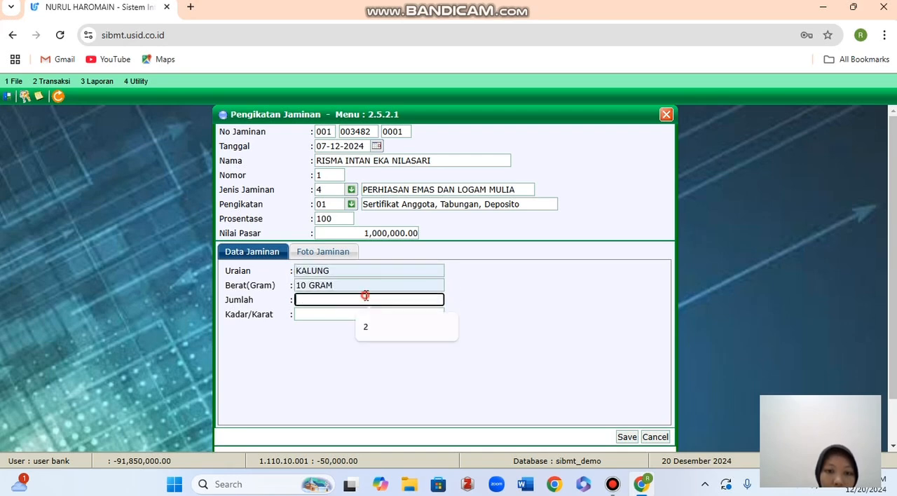
click(378, 326)
click(368, 313)
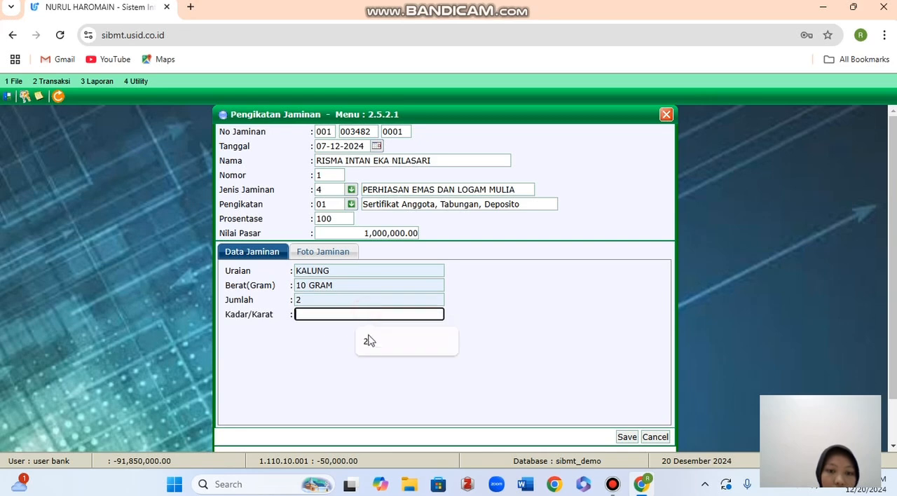
click(378, 353)
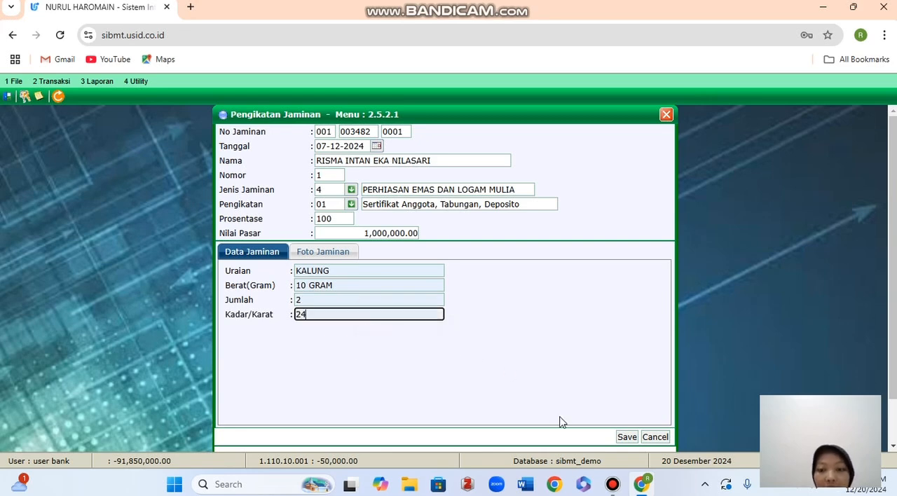
Save the gold jewellery collateral record, confirm saving, and close the Pengikatan Jaminan form.
click(627, 437)
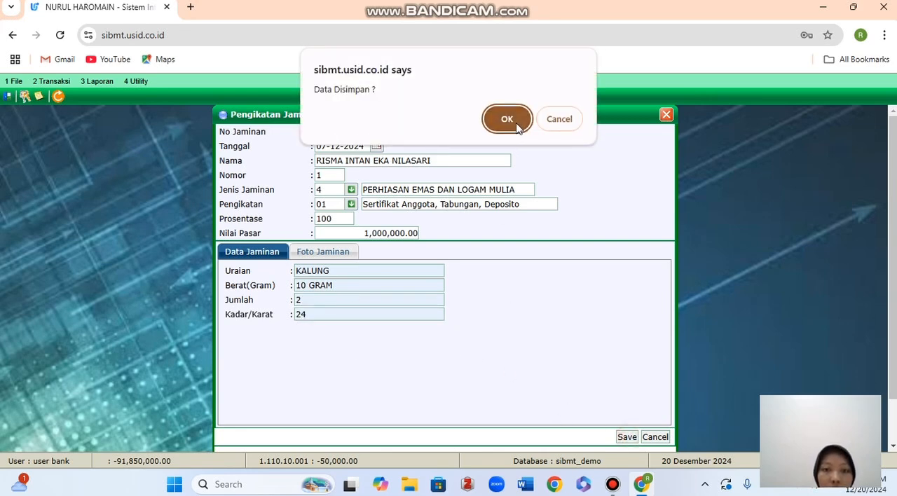
click(508, 120)
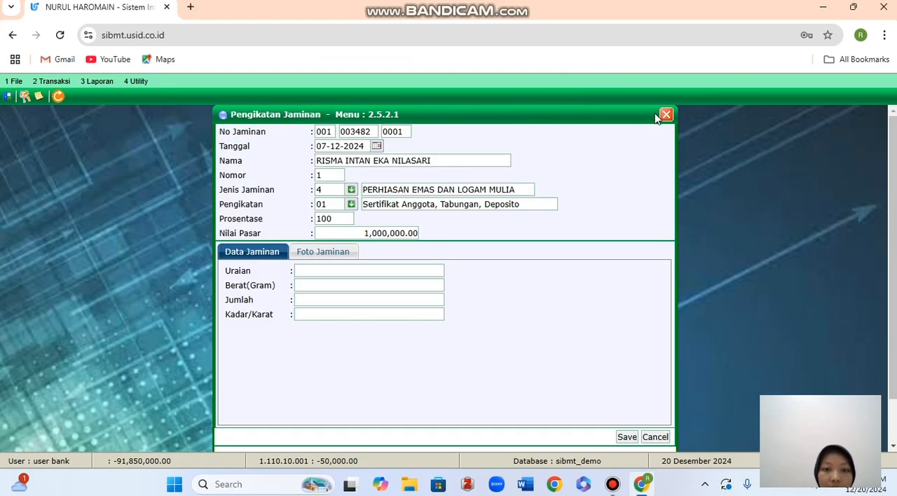
click(666, 115)
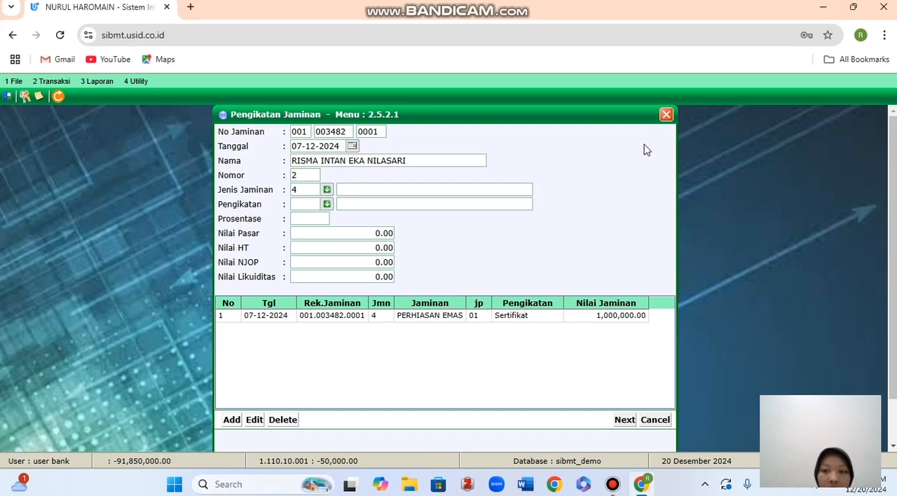
click(666, 114)
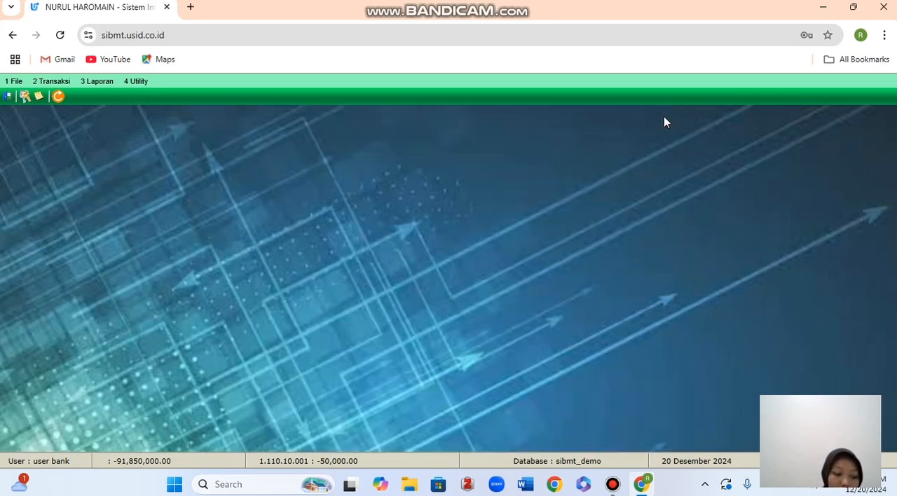
Preview the Laporan Jaminan with Rekap enabled for Jenis Jaminan 4 PERHIASAN EMAS DAN LOGAM MULIA, then close the report and its form.
click(90, 85)
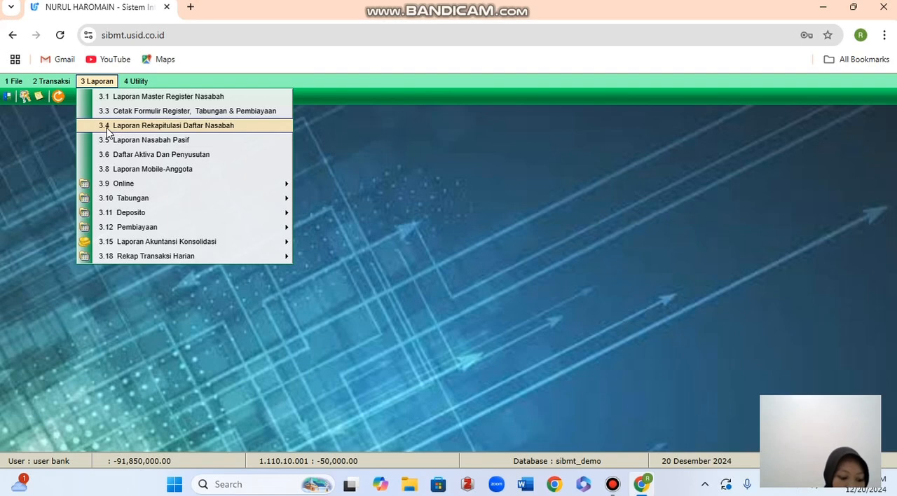
mouse_move(140, 229)
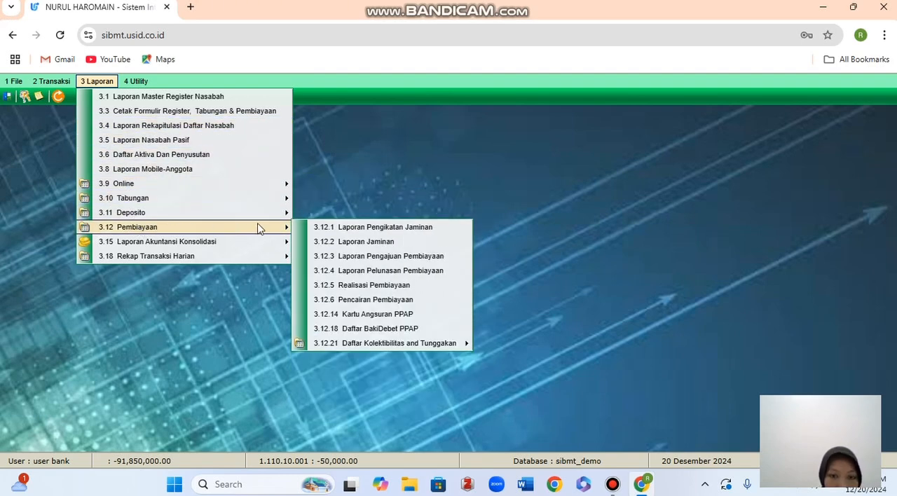
click(322, 242)
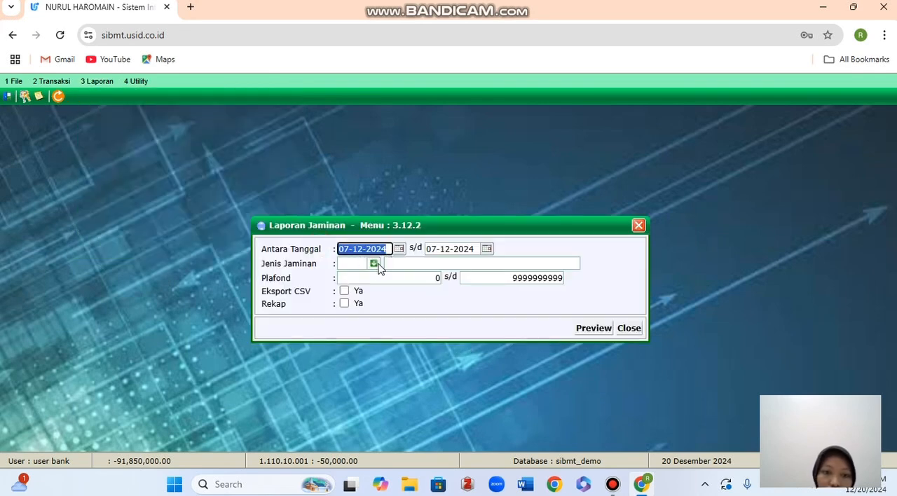
click(374, 264)
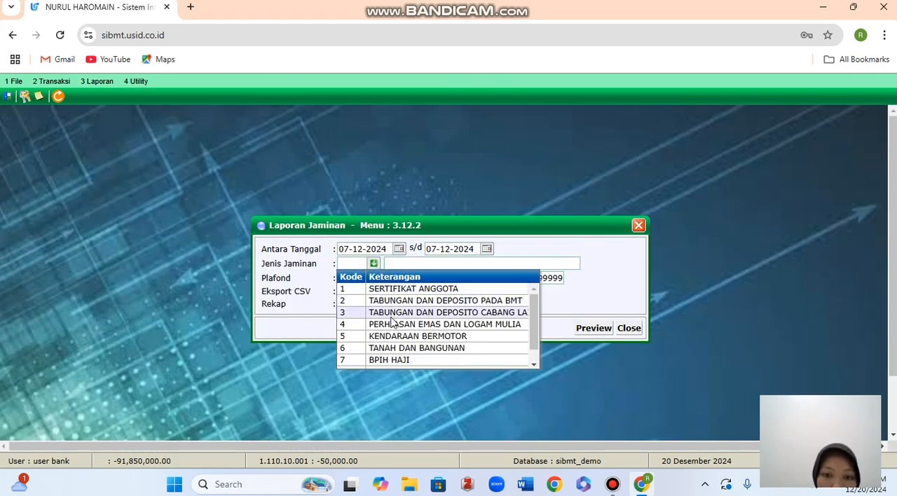
click(392, 325)
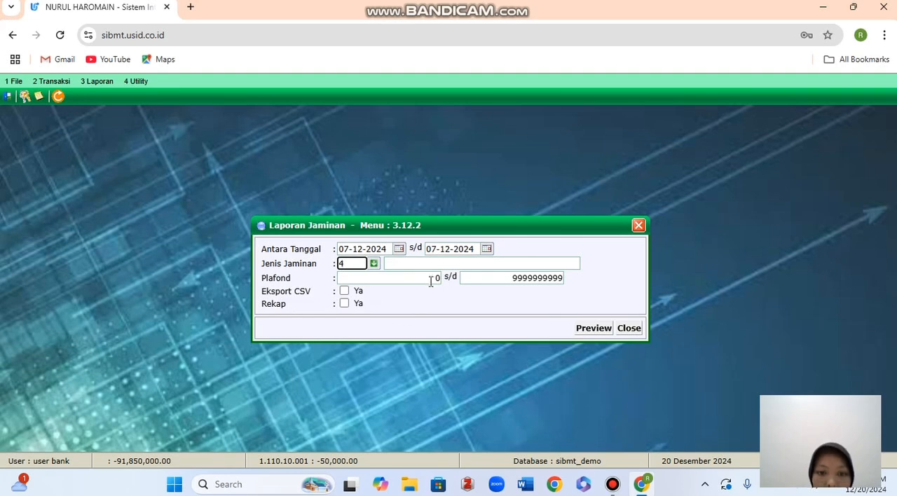
click(344, 303)
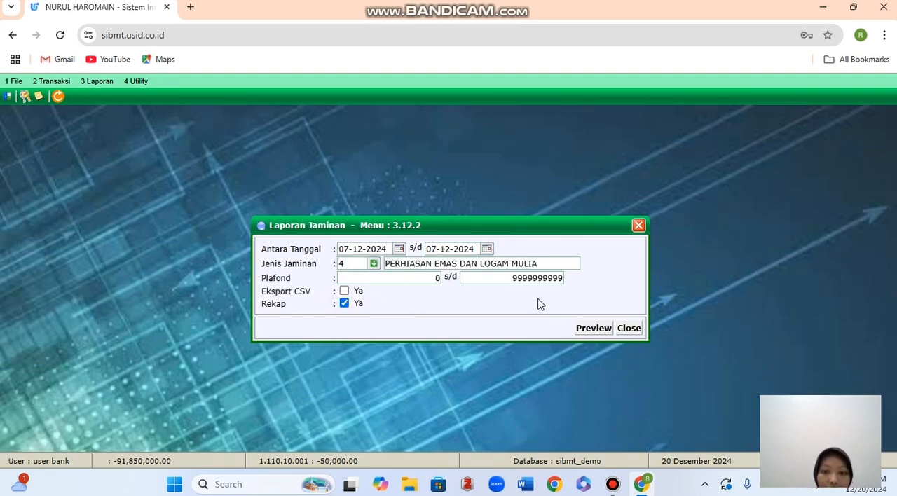
click(604, 328)
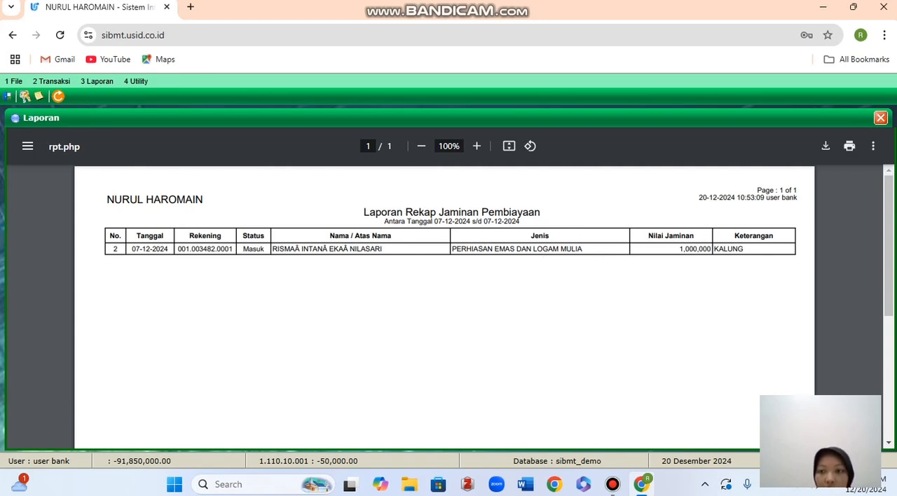
click(881, 118)
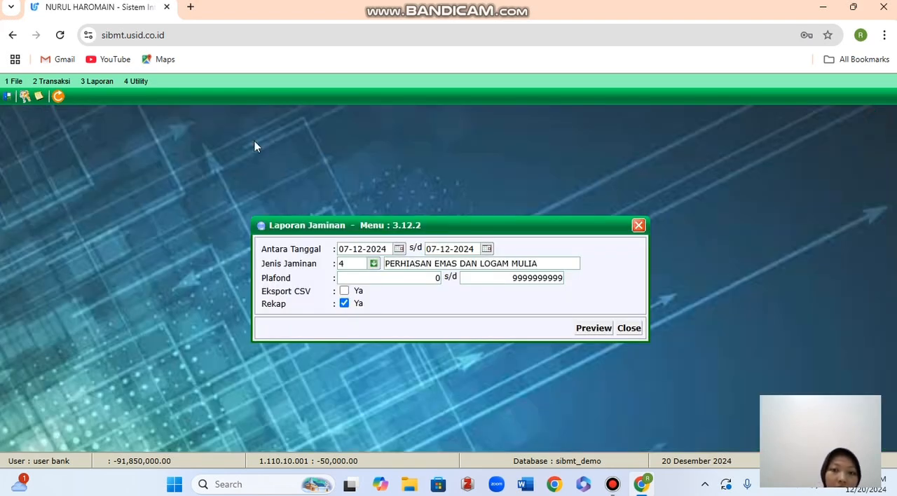
click(639, 225)
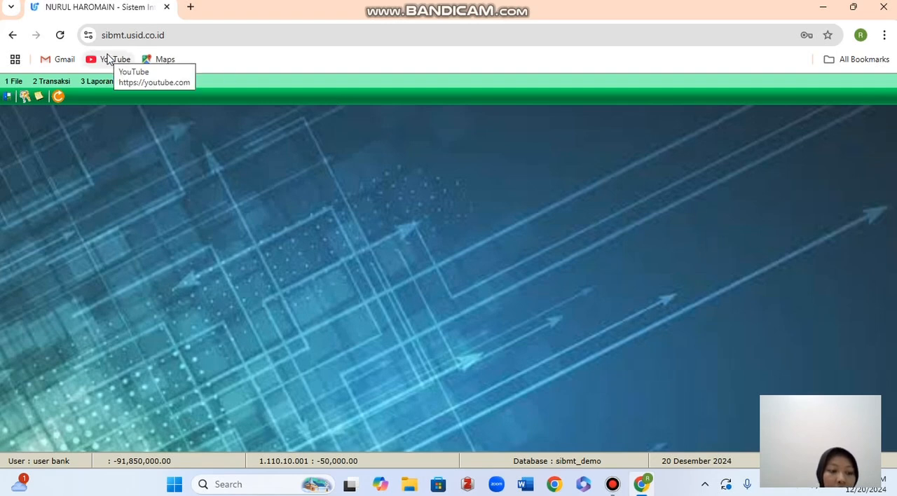
Start a new Pengikatan Jaminan record for the customer, examine the Jenis Jaminan options, and close the form without saving.
click(59, 84)
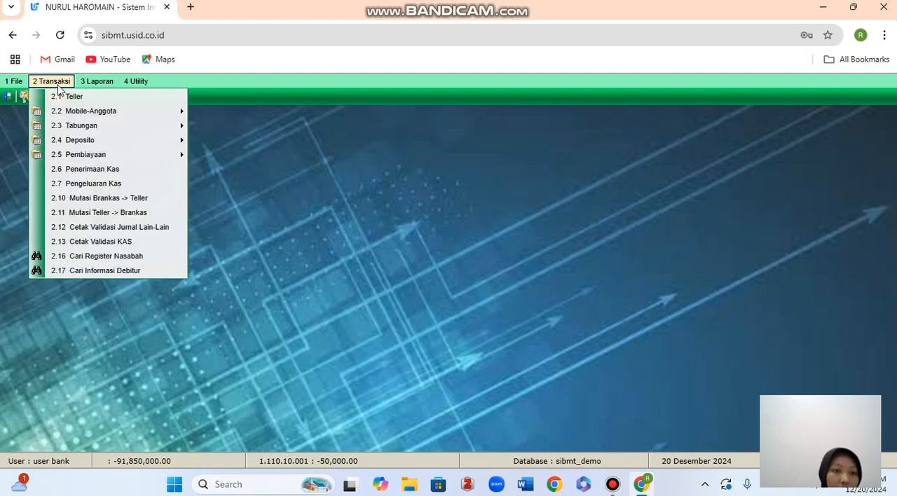
mouse_move(93, 154)
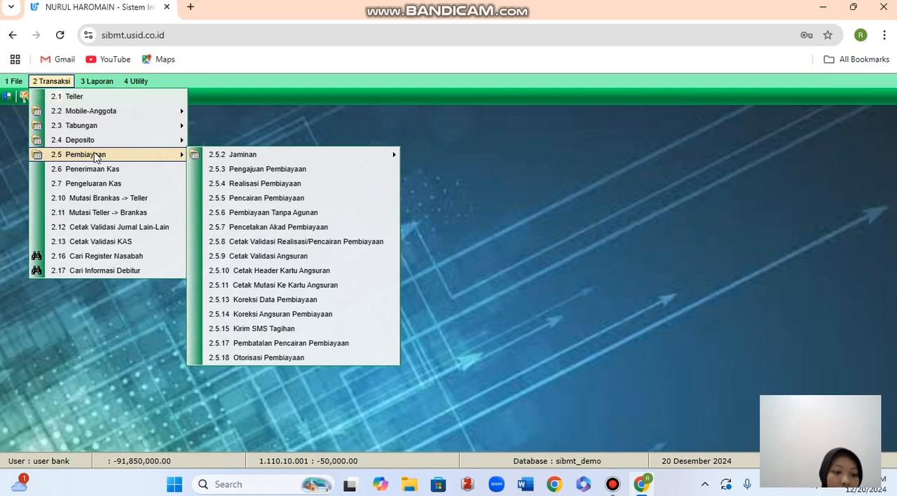
mouse_move(196, 158)
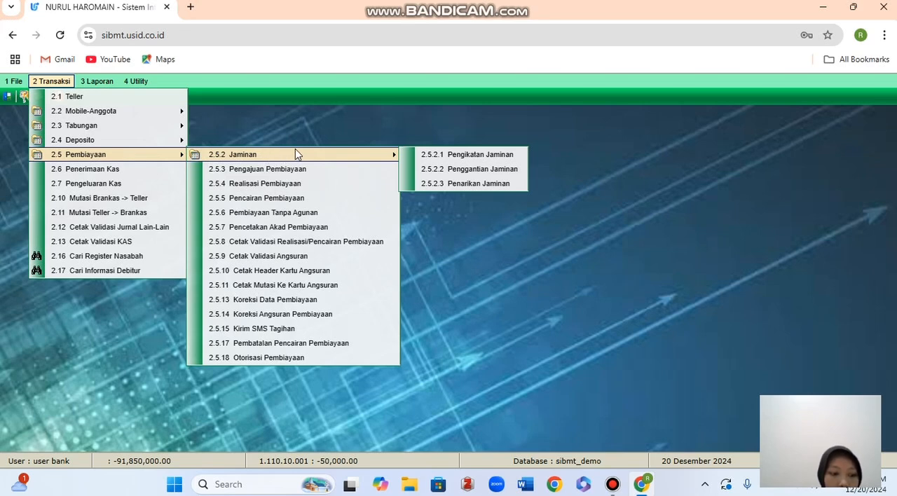
click(422, 155)
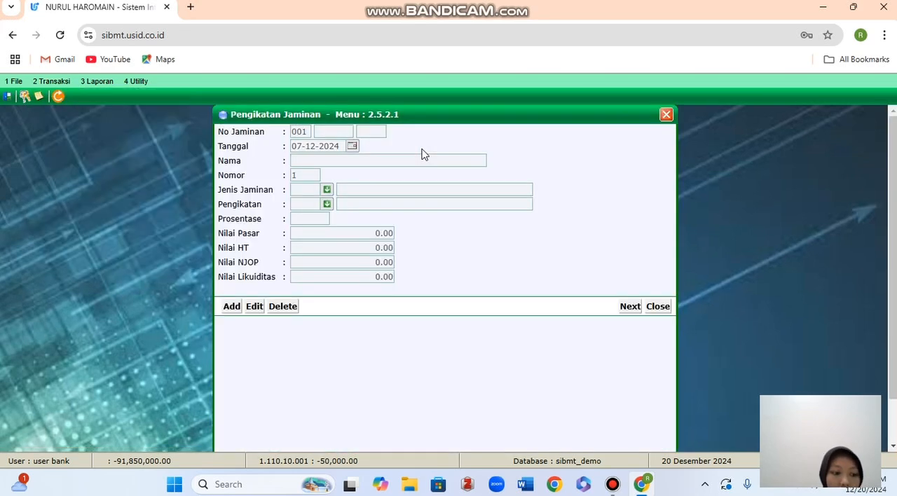
click(234, 312)
click(335, 131)
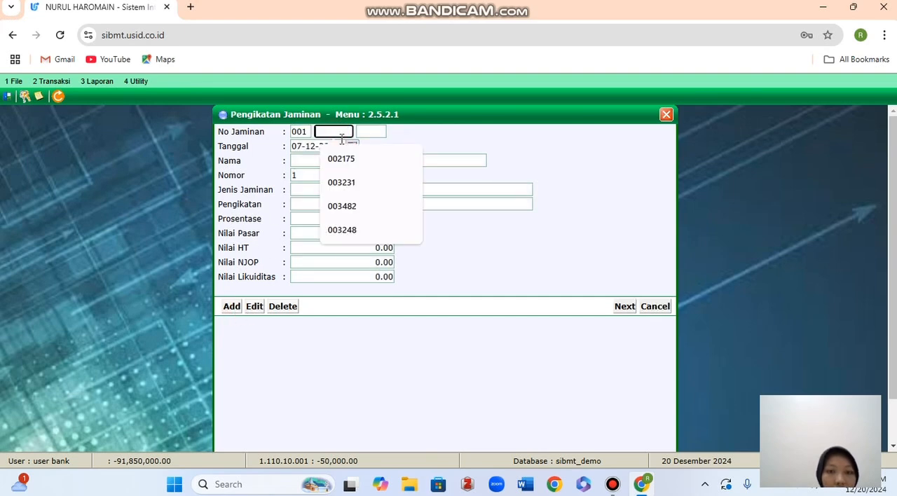
click(355, 206)
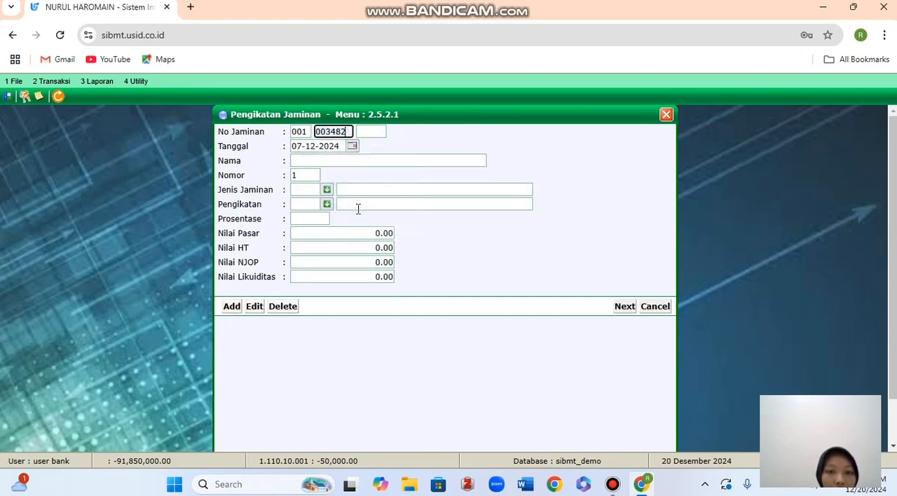
click(375, 128)
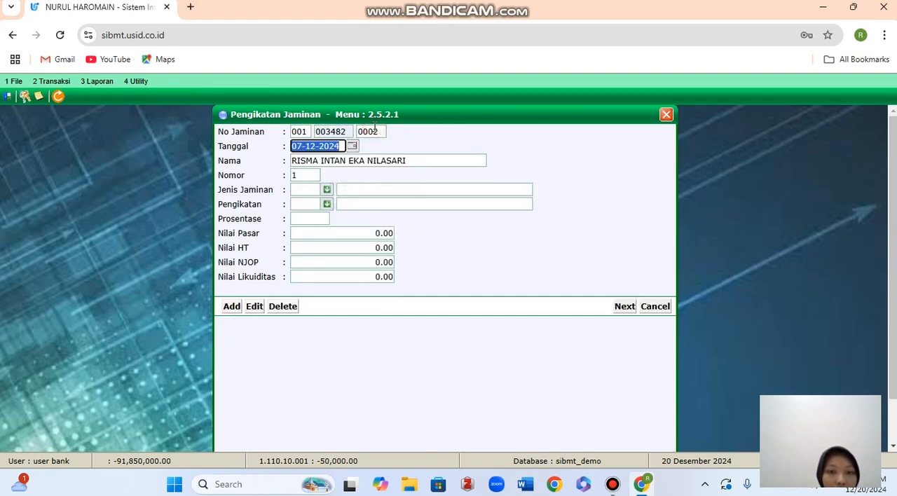
click(327, 189)
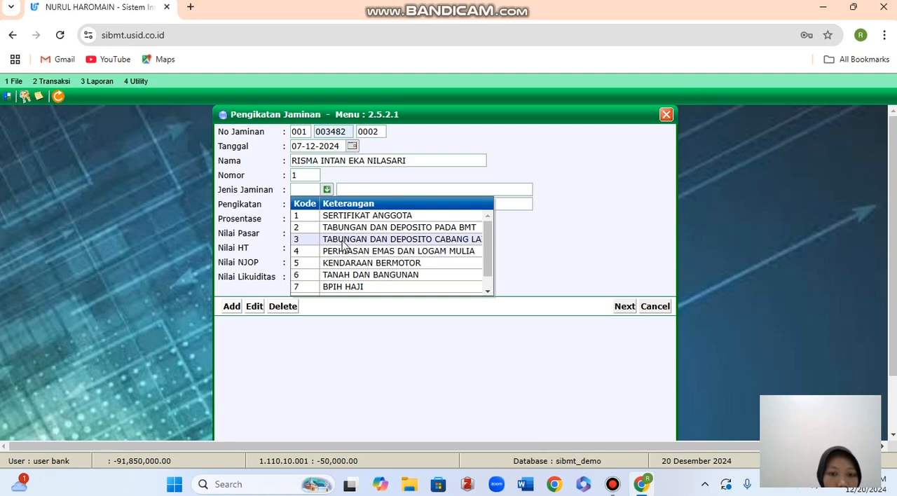
click(549, 256)
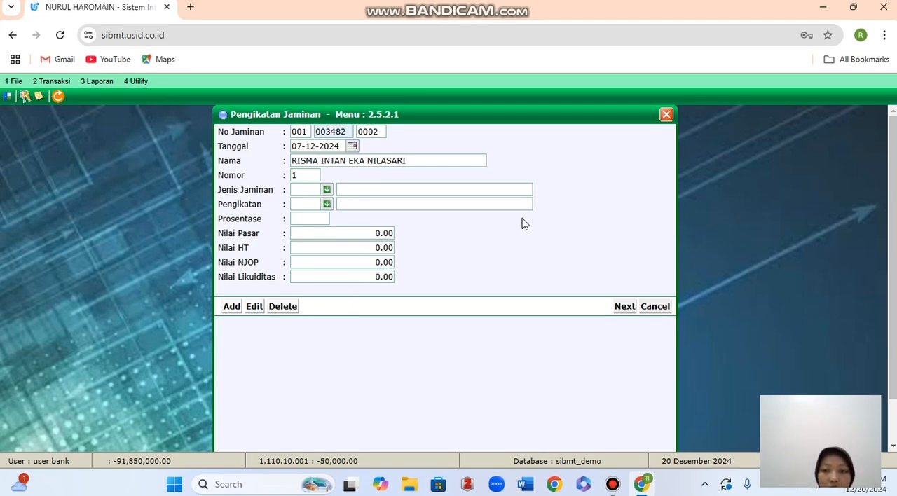
click(666, 115)
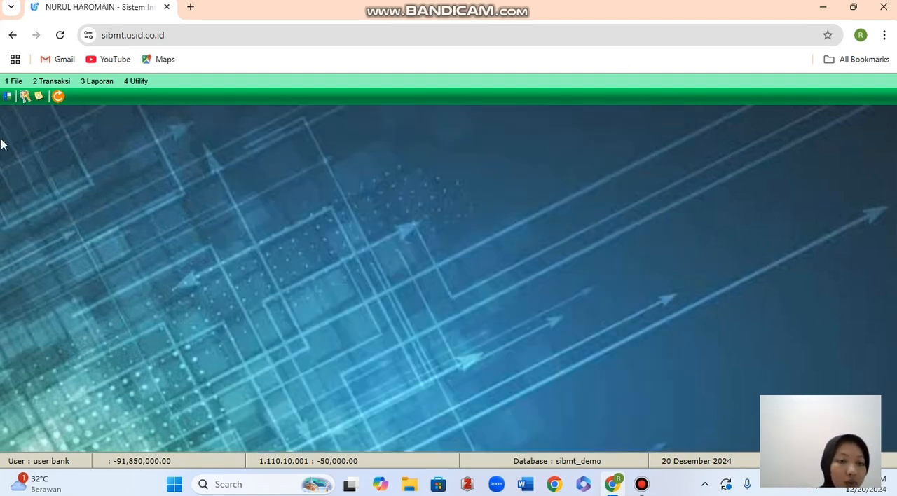
Open Pengajuan Pembiayaan and add a new financing application under the customer's register number.
click(52, 81)
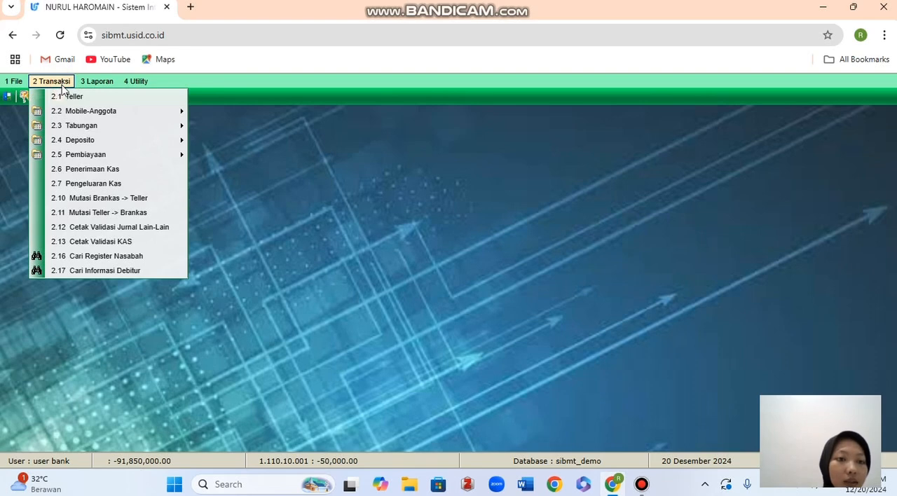
mouse_move(105, 155)
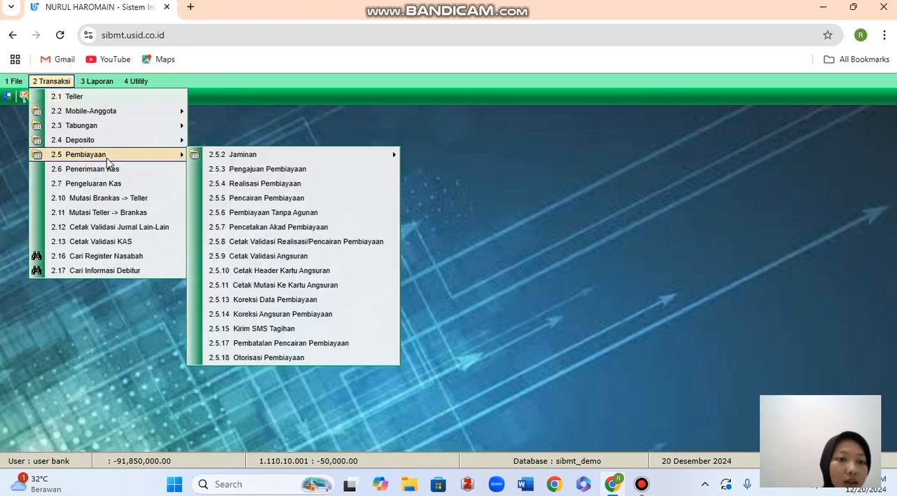
click(242, 172)
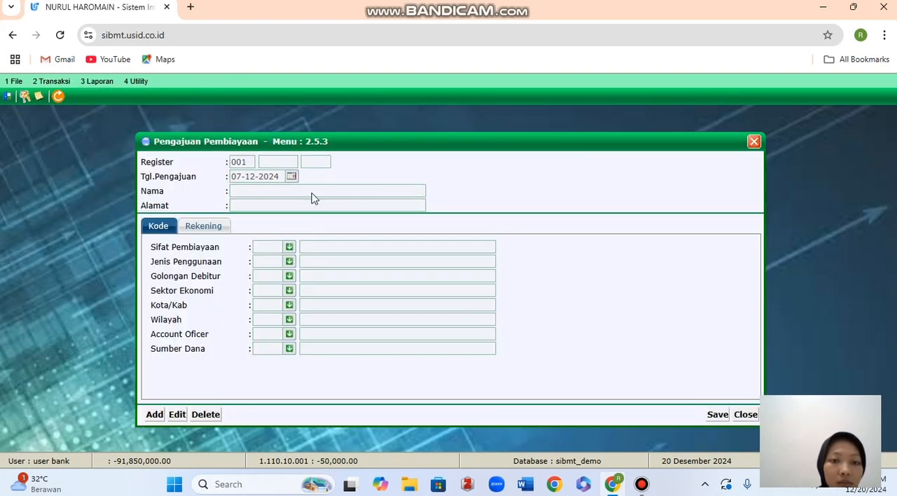
click(154, 415)
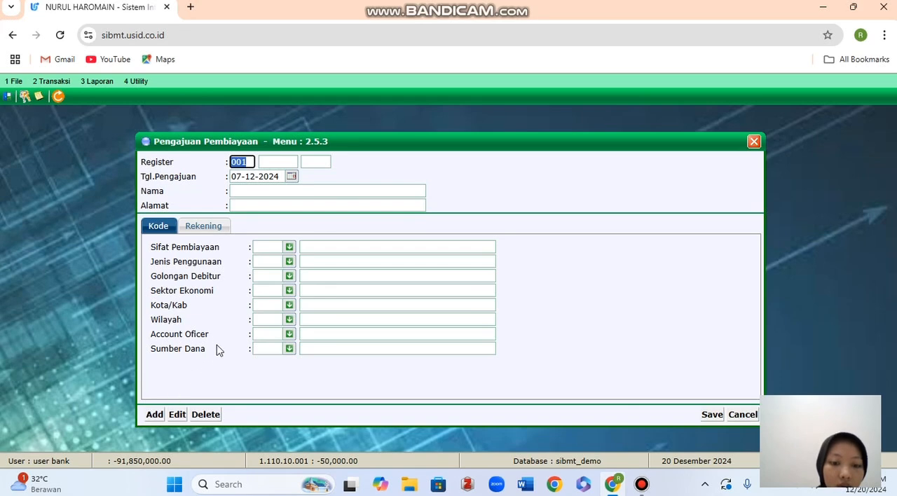
click(277, 163)
click(291, 221)
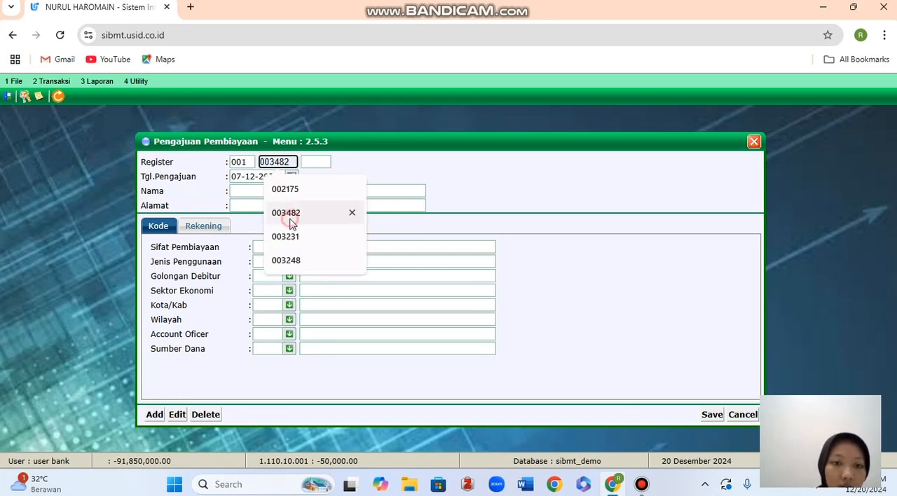
click(315, 161)
click(318, 183)
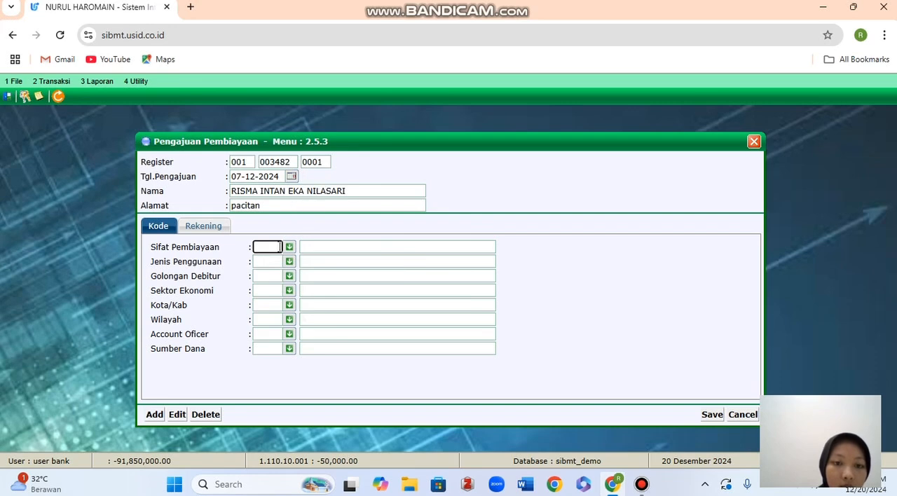
Set Sifat Pembiayaan to 6 Pembiayaan dengan perjanjian and Jenis Penggunaan to 10 Modal Kerja.
click(290, 248)
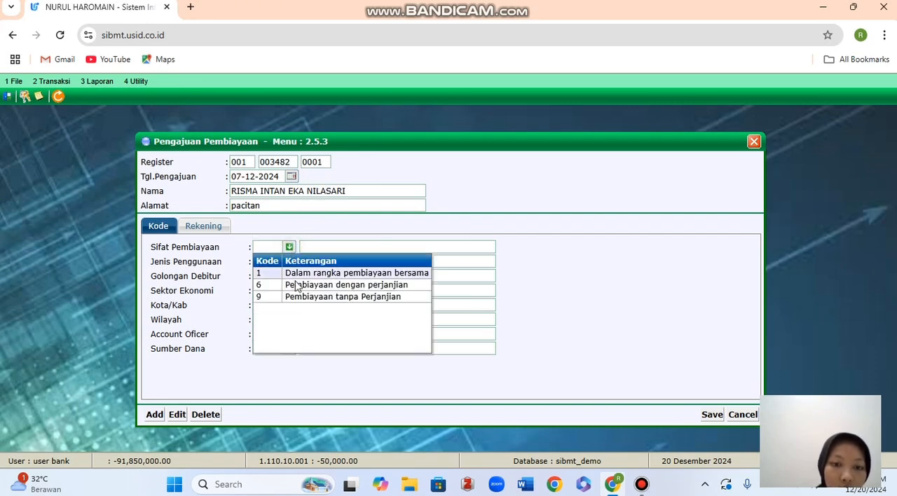
click(318, 285)
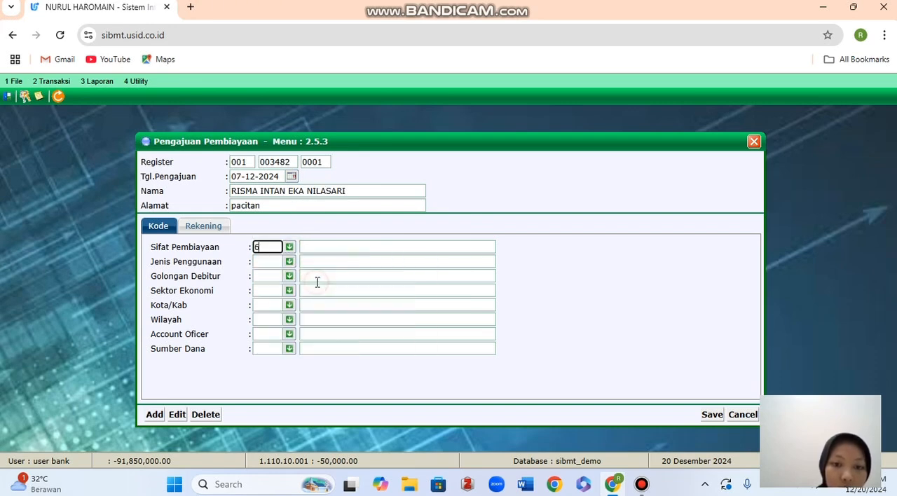
click(289, 261)
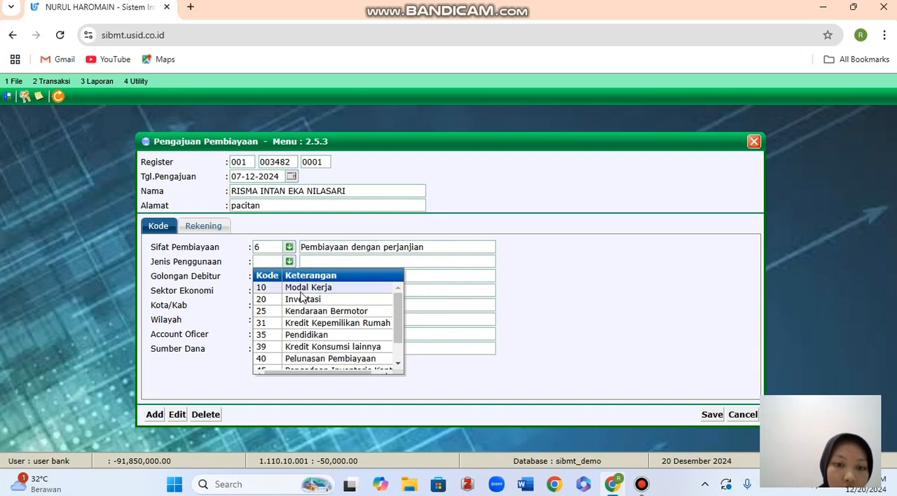
click(305, 288)
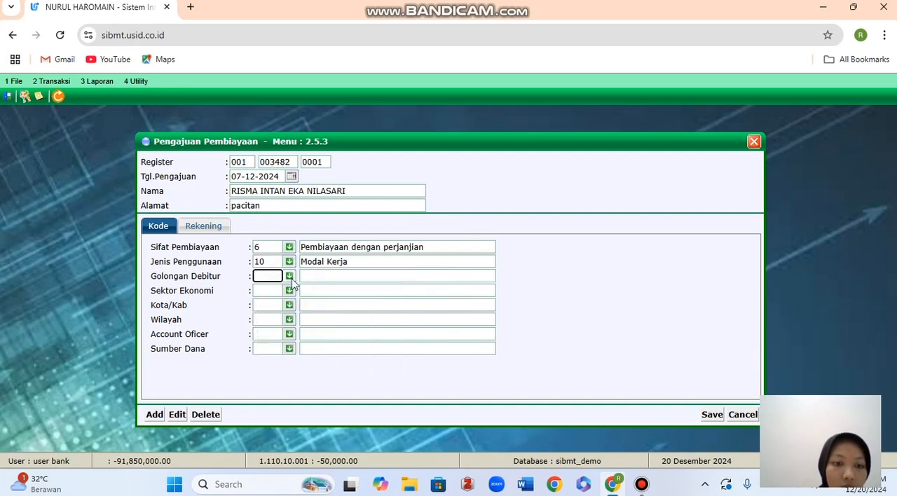
Set Golongan Debitur to 874 Pihak TidakTerkait and Sektor Ekonomi to 2000 Perdagangan.
click(290, 276)
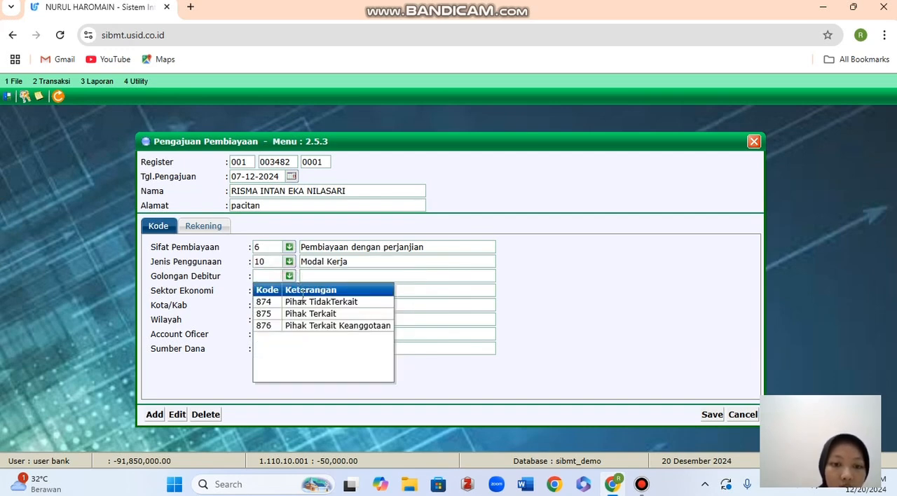
click(314, 302)
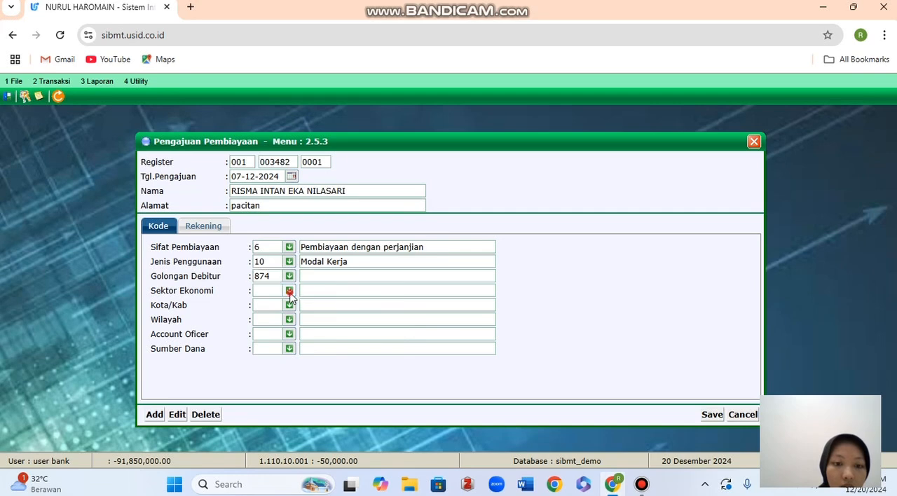
click(290, 293)
click(308, 323)
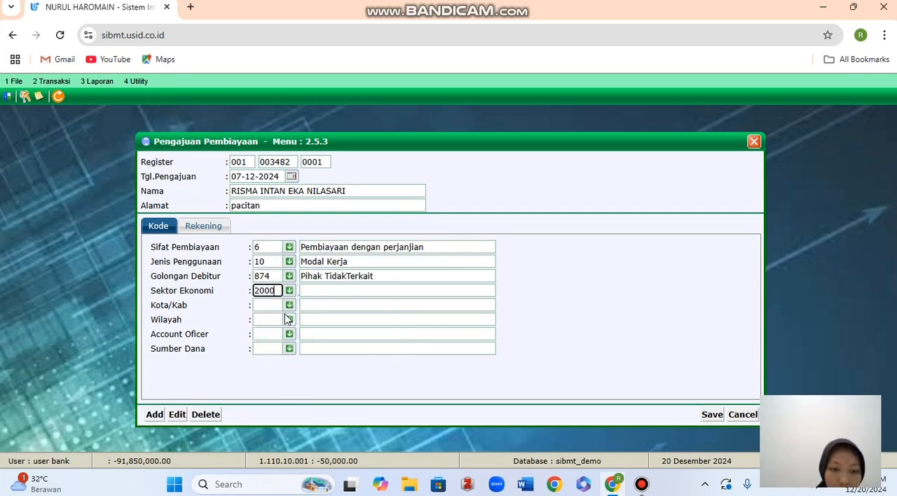
Set Kota/Kab to 3501 KAB. PACITAN and Wilayah to Widoro Donorojo KAB. PACITAN.
click(290, 306)
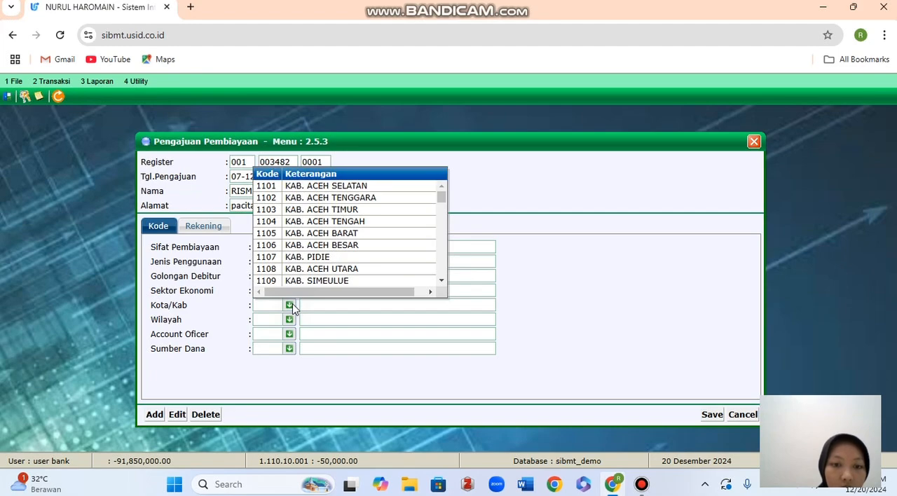
scroll(304, 263, down, 5)
scroll(305, 263, down, 20)
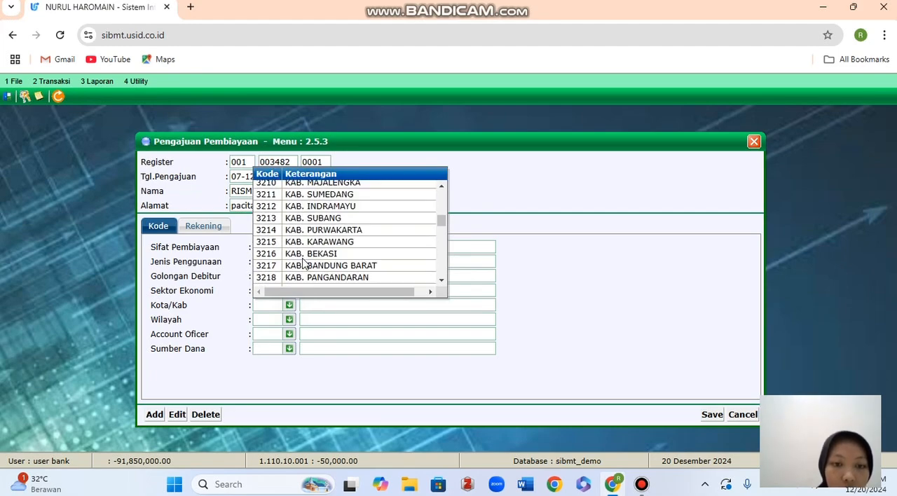
scroll(304, 262, down, 11)
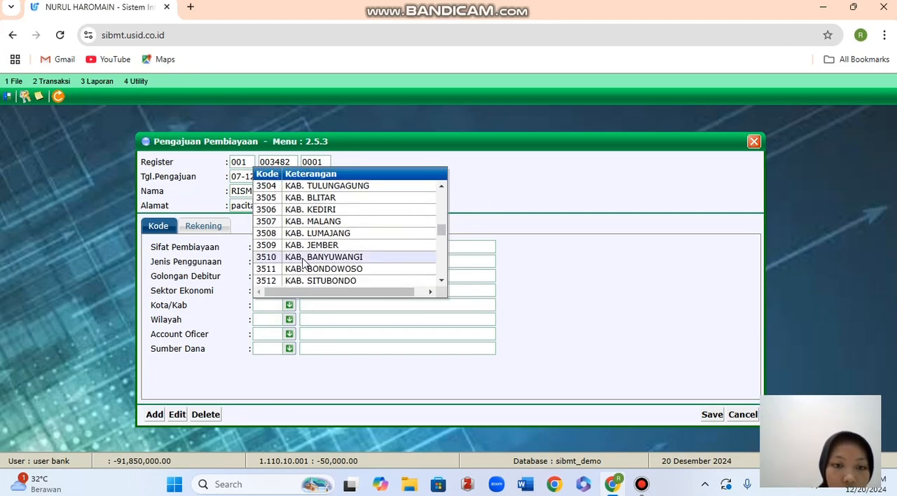
scroll(304, 263, up, 2)
scroll(304, 263, up, 2)
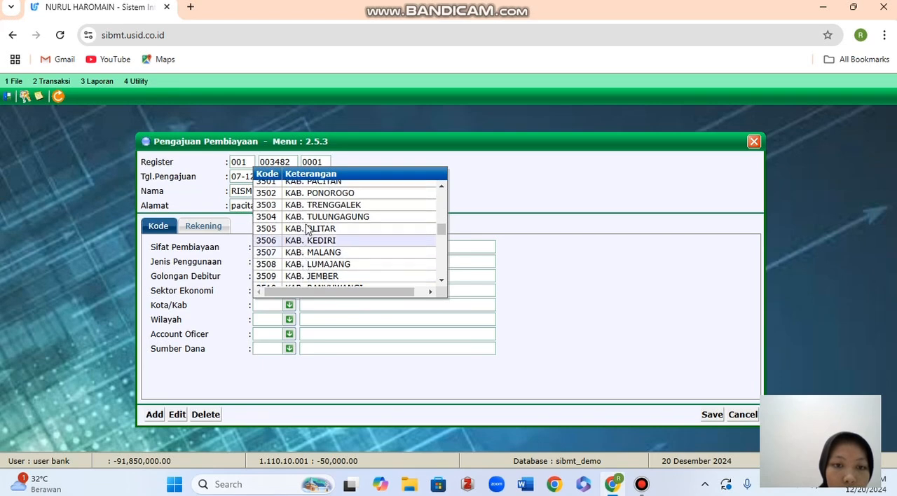
click(316, 185)
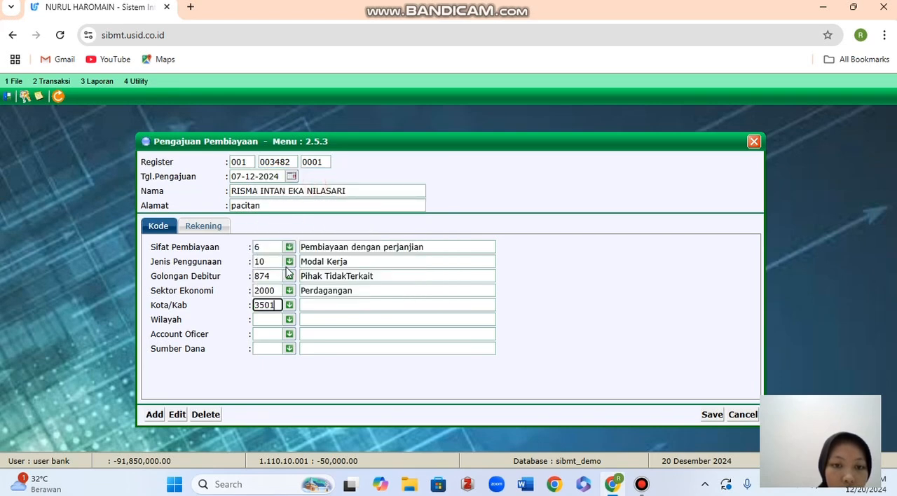
click(289, 318)
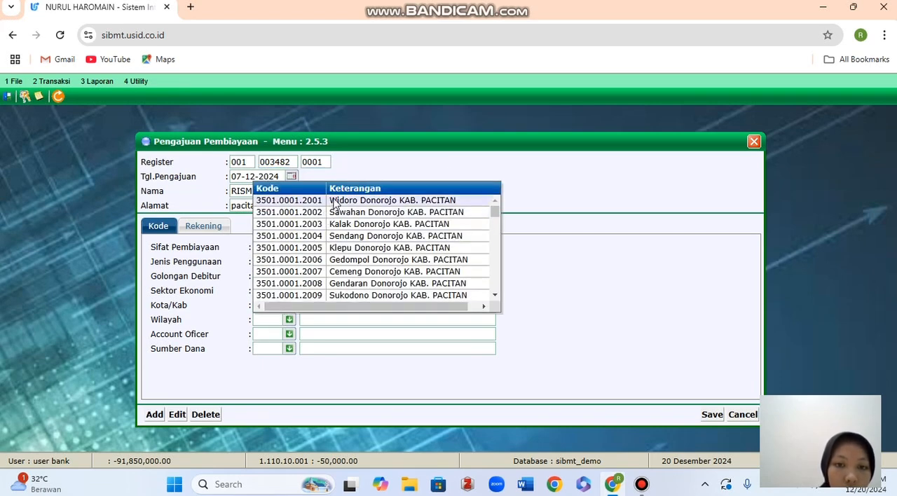
click(332, 201)
Set Account Oficer to UMUM and Sumber Dana to 0000 Dana Lain.
click(289, 335)
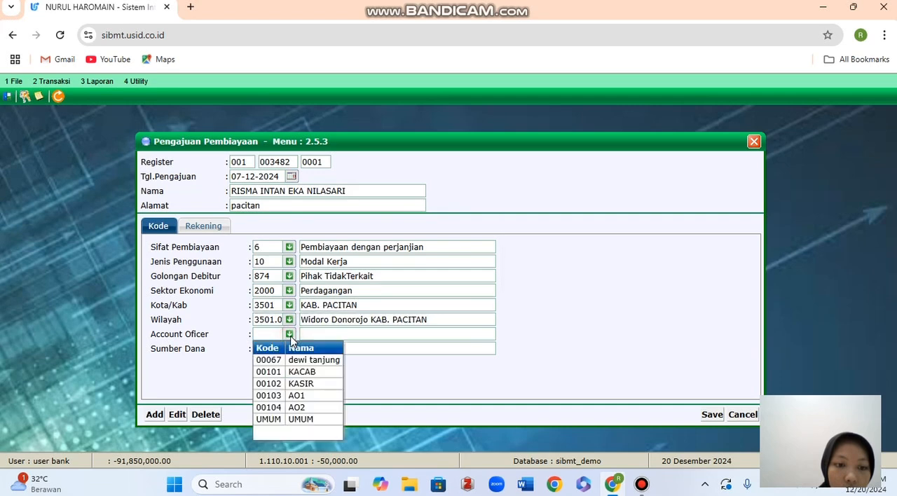
click(292, 421)
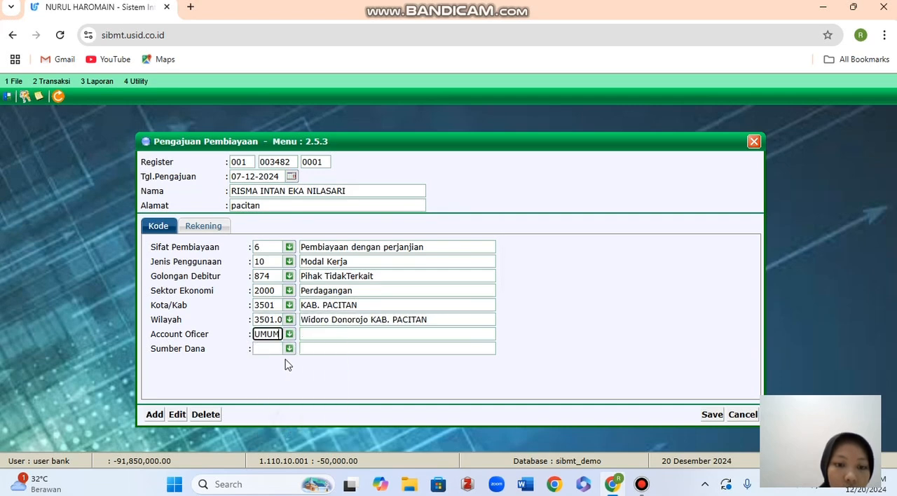
click(289, 349)
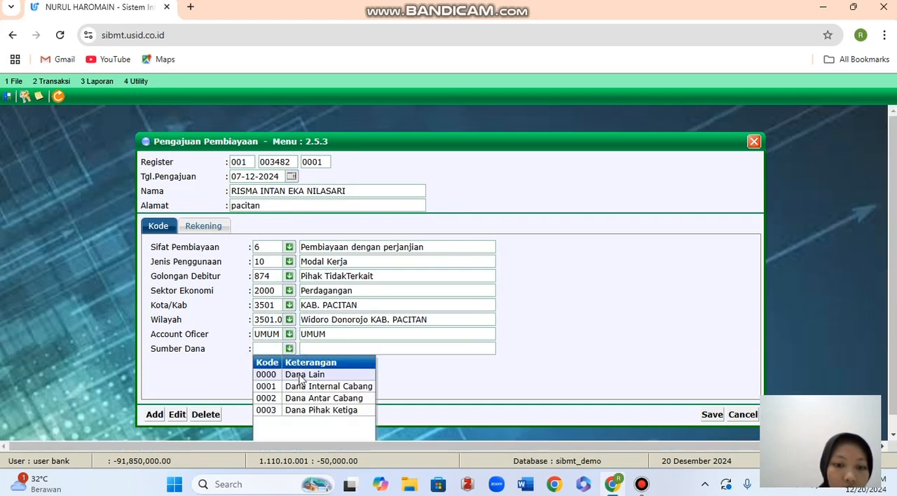
click(298, 375)
Proceed to the application's Rekening data and set Golongan Penjamin to 874 Perorangan.
click(214, 229)
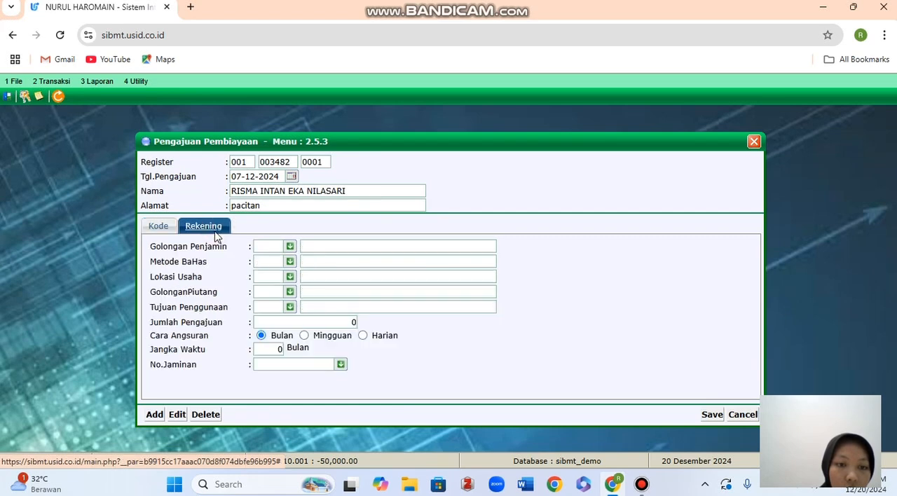
click(290, 247)
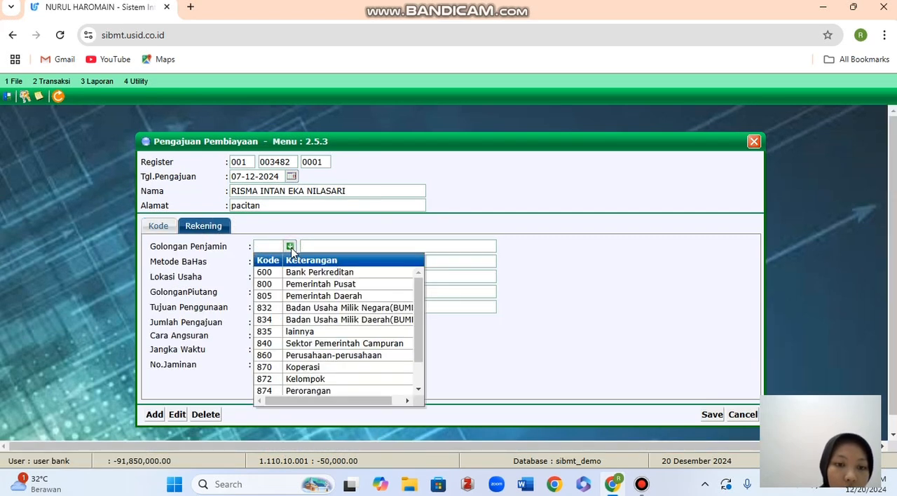
click(295, 393)
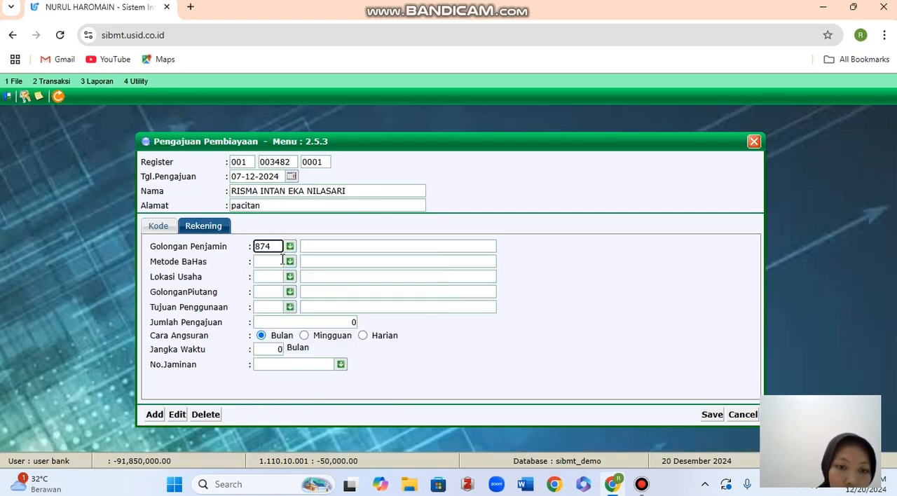
Set Metode BaHas to 0004 Ujroh and Lokasi Usaha to 10 Lokasi Lain.
click(291, 262)
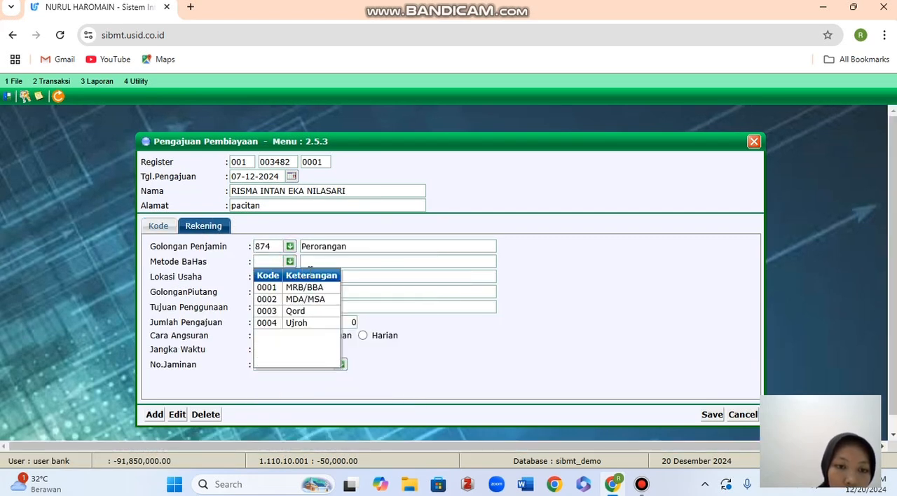
click(300, 322)
click(290, 277)
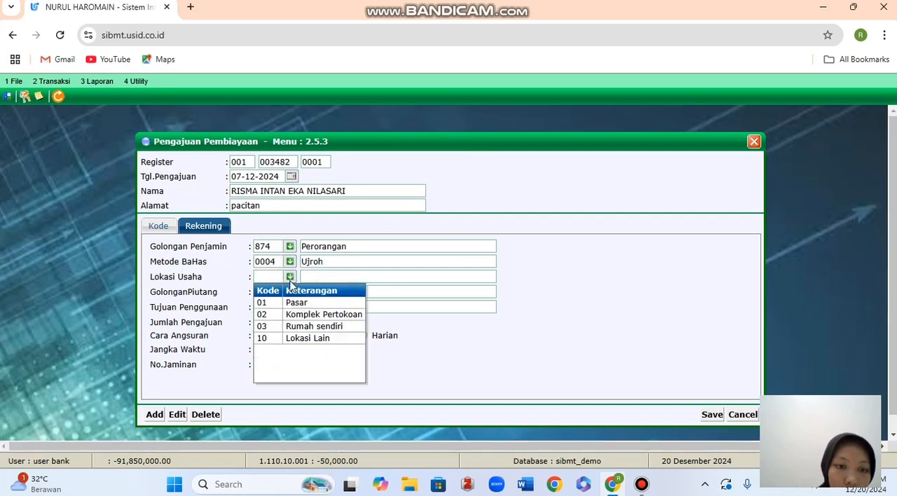
click(301, 340)
Set GolonganPiutang to 0003 Piutang jangka Panjang and Tujuan Penggunaan to 2 Penambahan Modal Usaha.
click(290, 291)
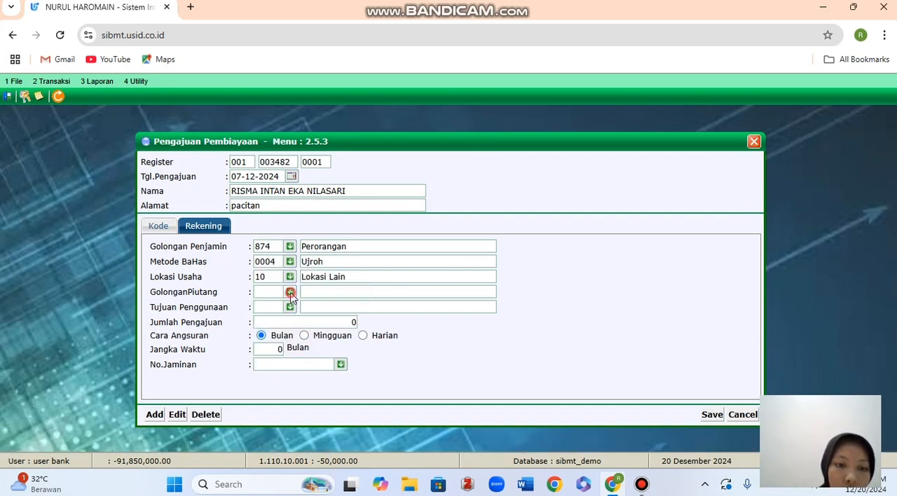
click(308, 341)
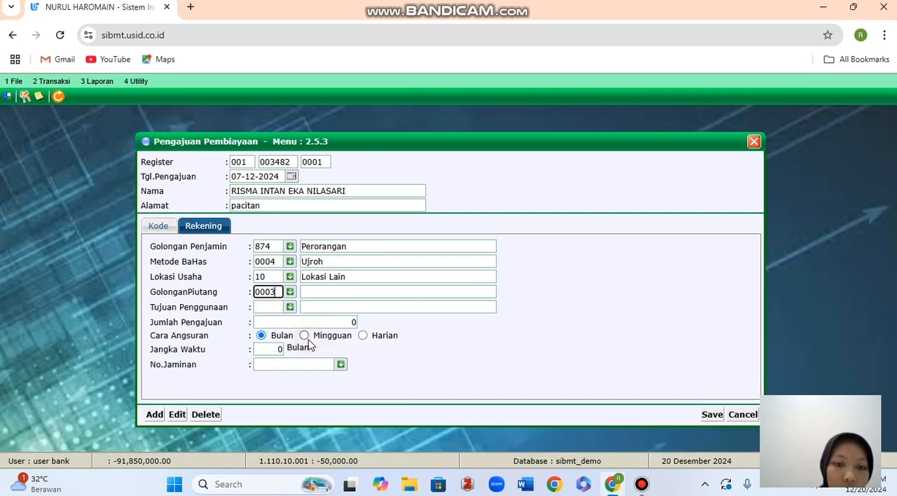
click(287, 307)
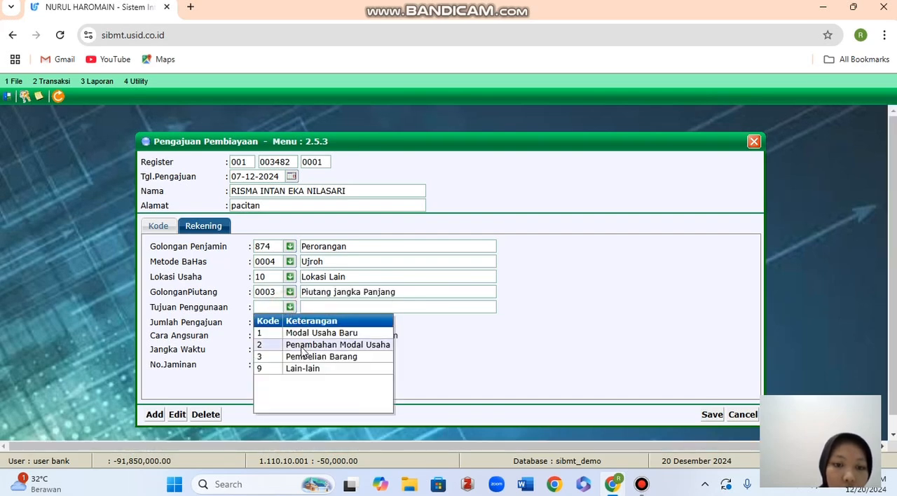
click(304, 347)
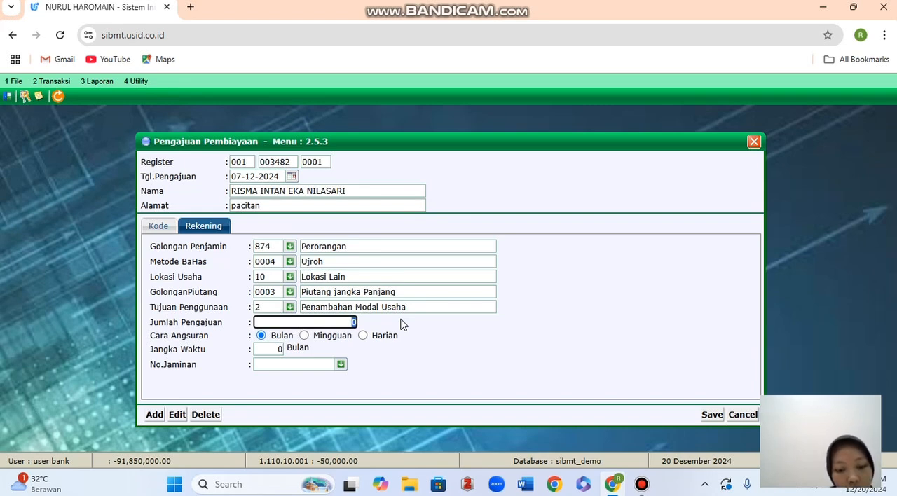
Enter a Jumlah Pengajuan of 1,000,000.00 and a Jangka Waktu of 12 Bulan.
text(1)
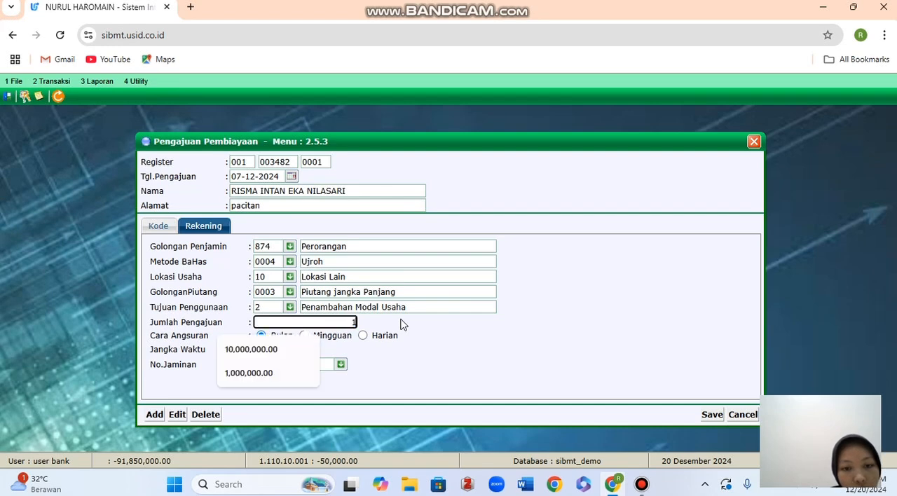
text(000000)
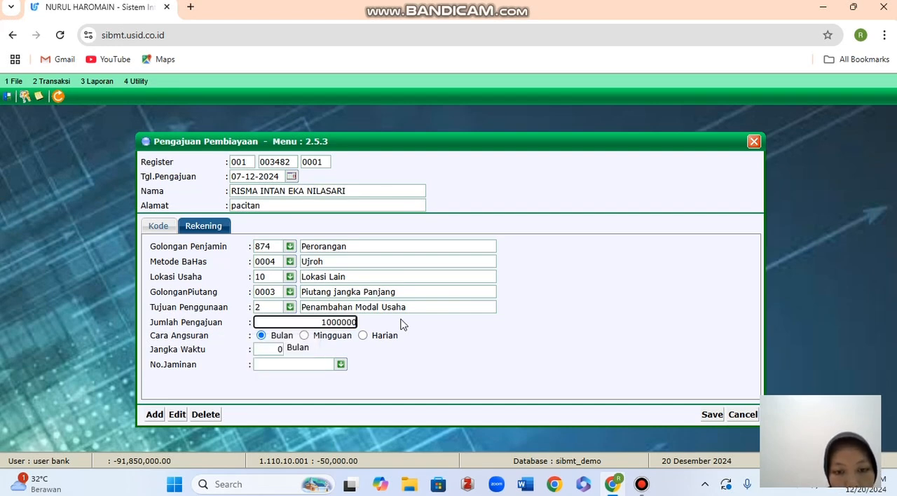
click(471, 370)
click(271, 350)
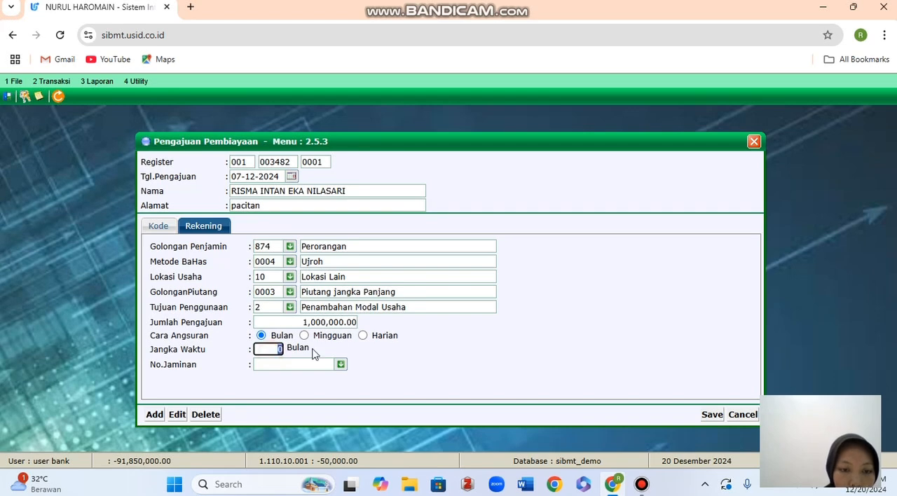
text(12)
Fill in the customer's collateral number under No.Jaminan, then save and close the financing application.
click(327, 365)
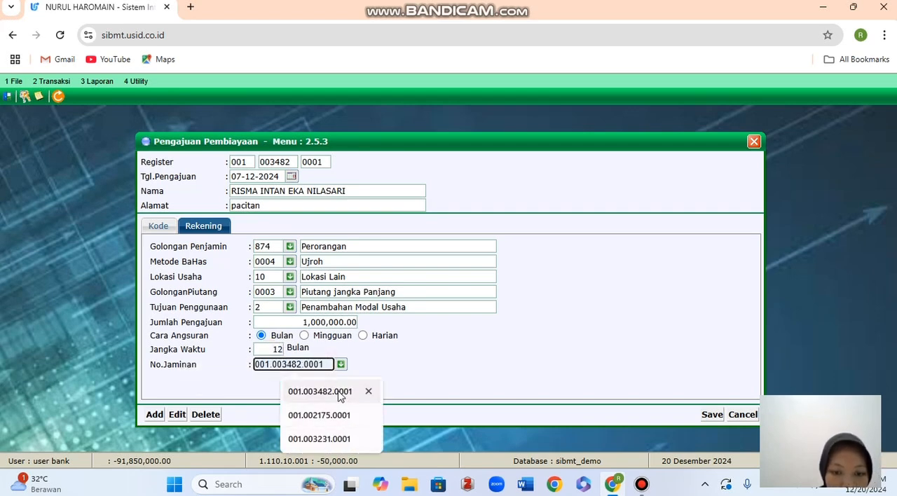
click(339, 393)
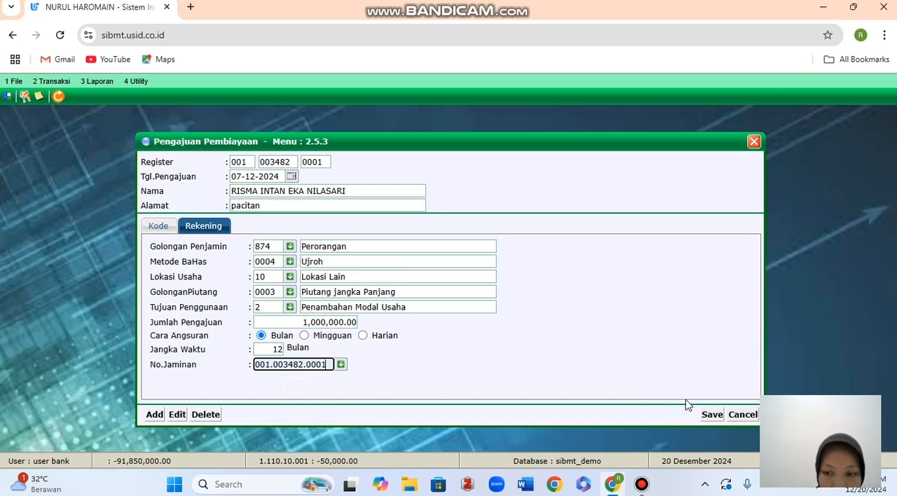
click(710, 415)
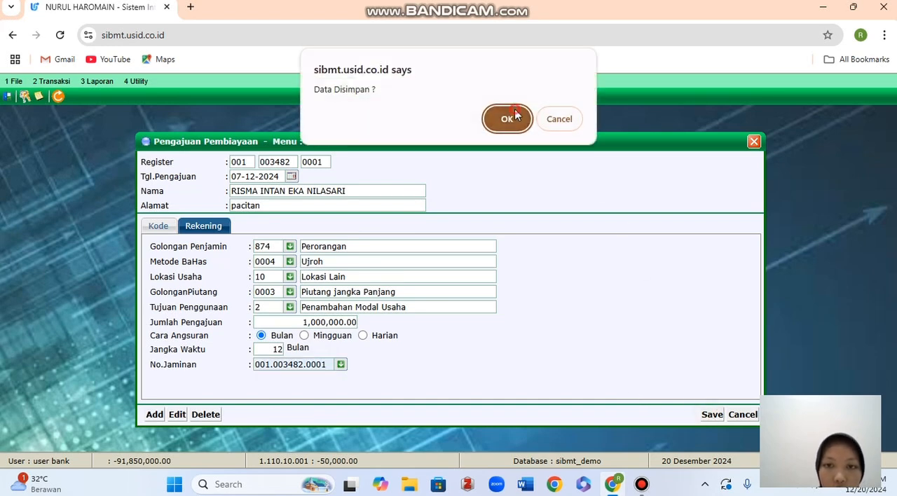
click(515, 114)
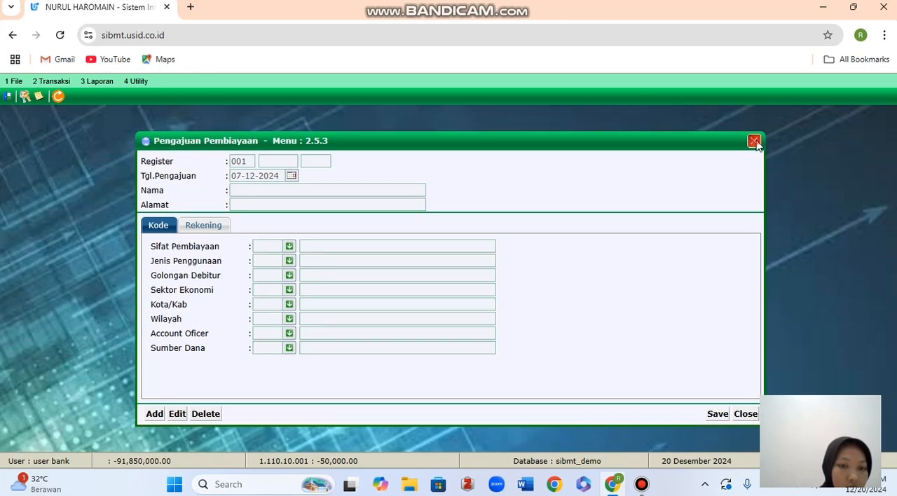
click(755, 143)
Preview the Laporan Pengajuan Pembiayaan for 01-12-2024 to 31-12-2024, look through the listed applications and close the report.
click(98, 81)
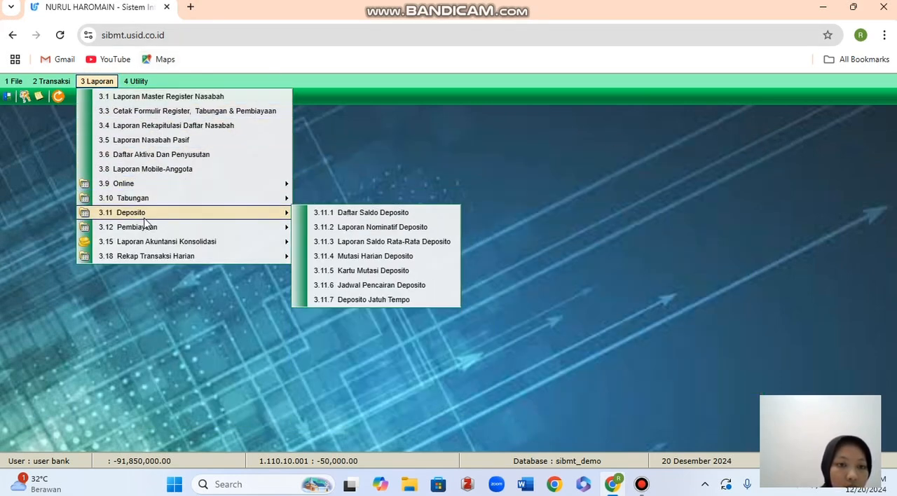
mouse_move(148, 228)
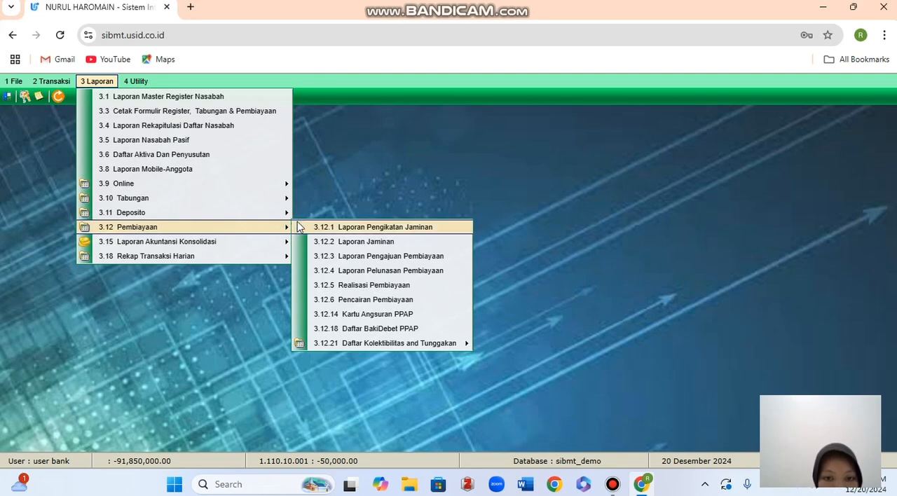
click(317, 256)
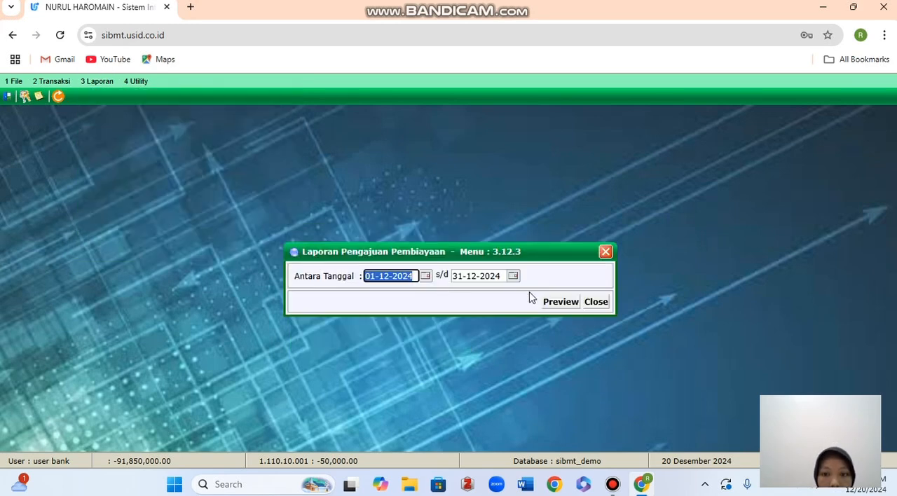
click(551, 304)
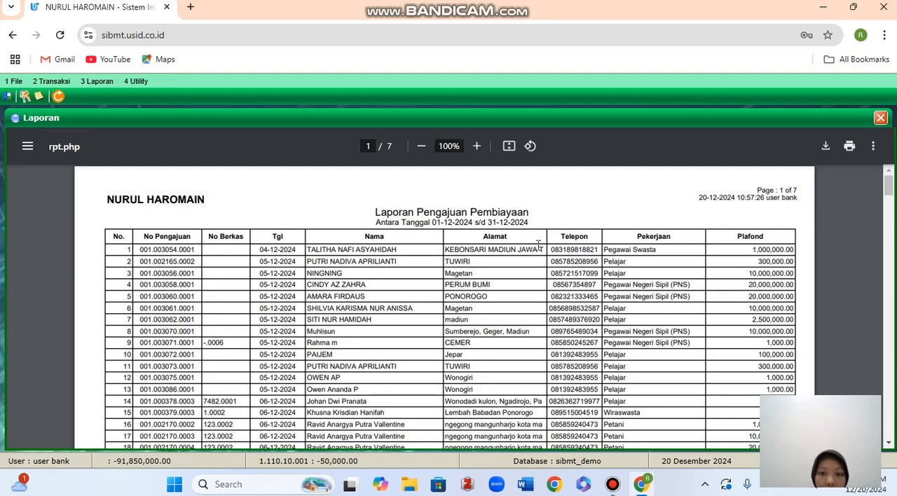
scroll(539, 244, down, 10)
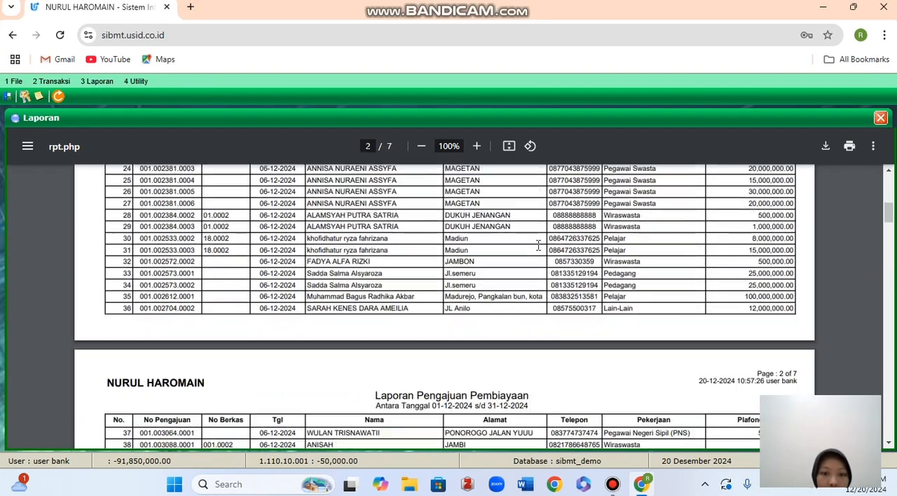
scroll(539, 244, up, 9)
scroll(539, 245, up, 2)
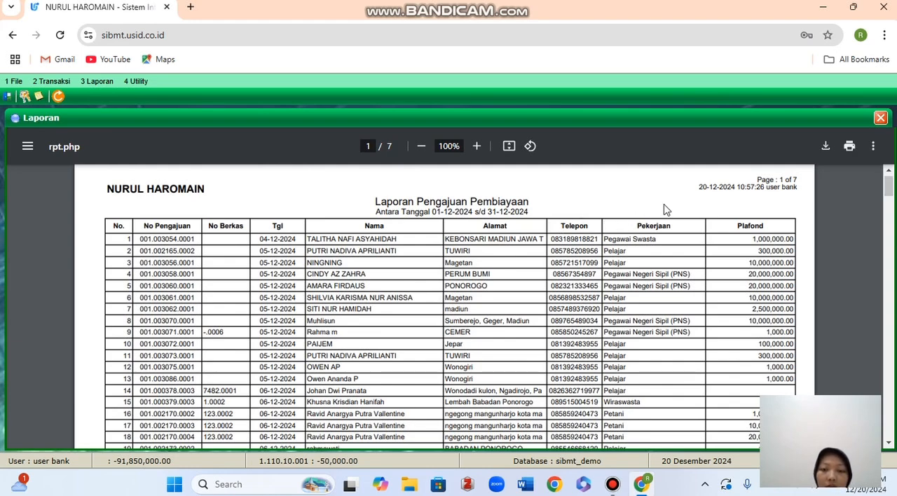
click(881, 119)
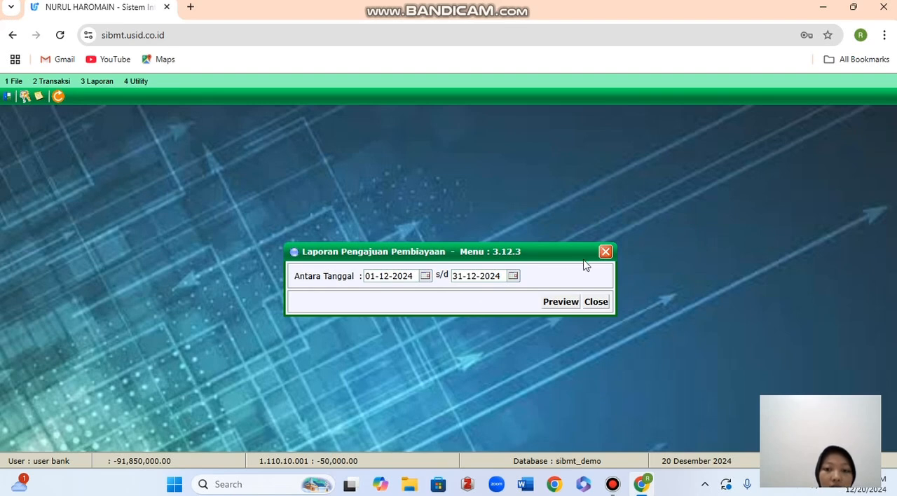
click(605, 252)
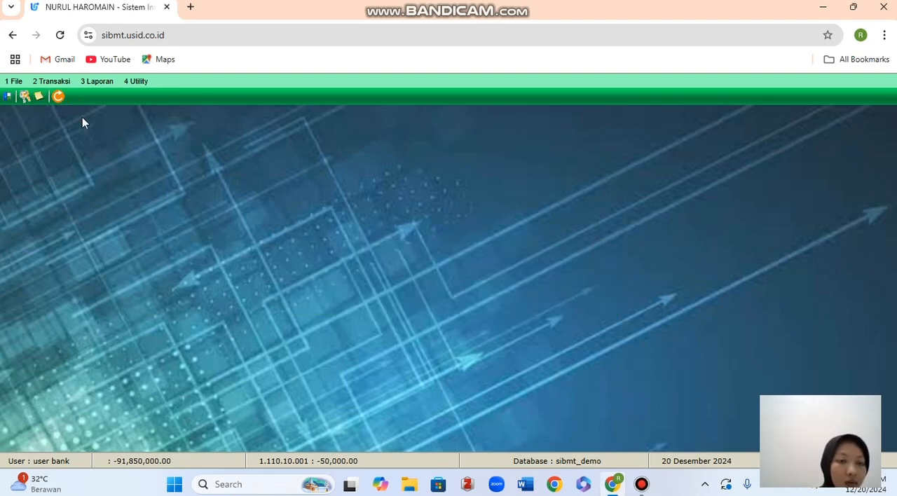
Add a new Pengajuan Pembiayaan entry and fill in the customer's register number.
click(60, 85)
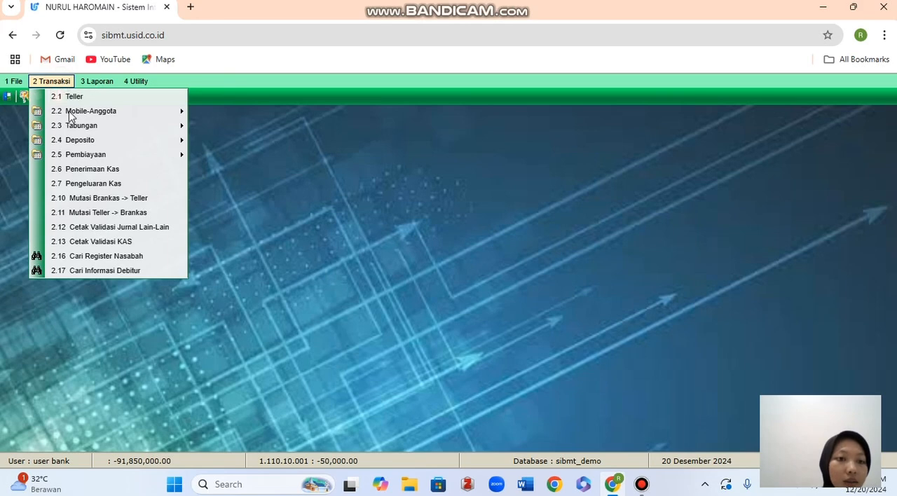
mouse_move(109, 161)
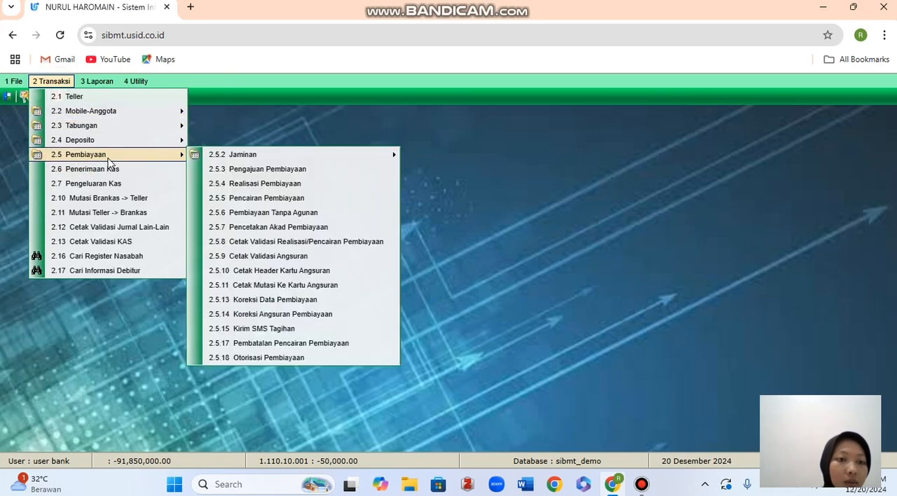
click(242, 169)
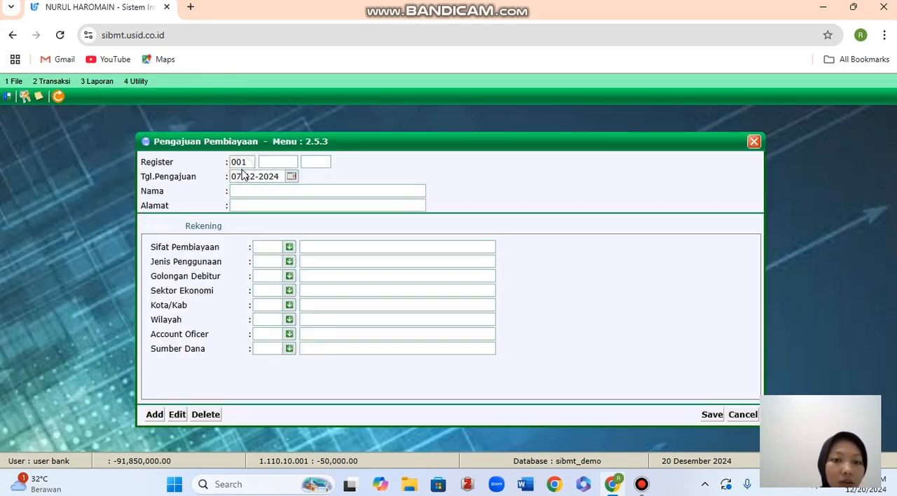
click(154, 415)
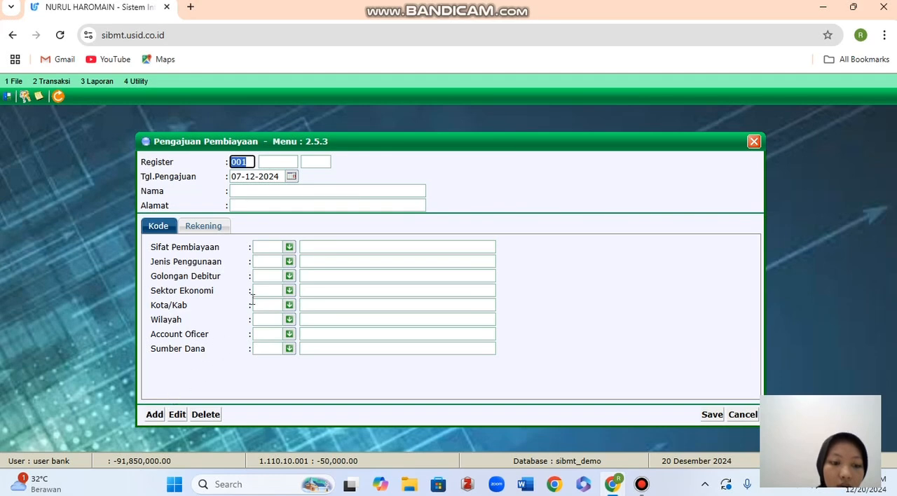
click(277, 164)
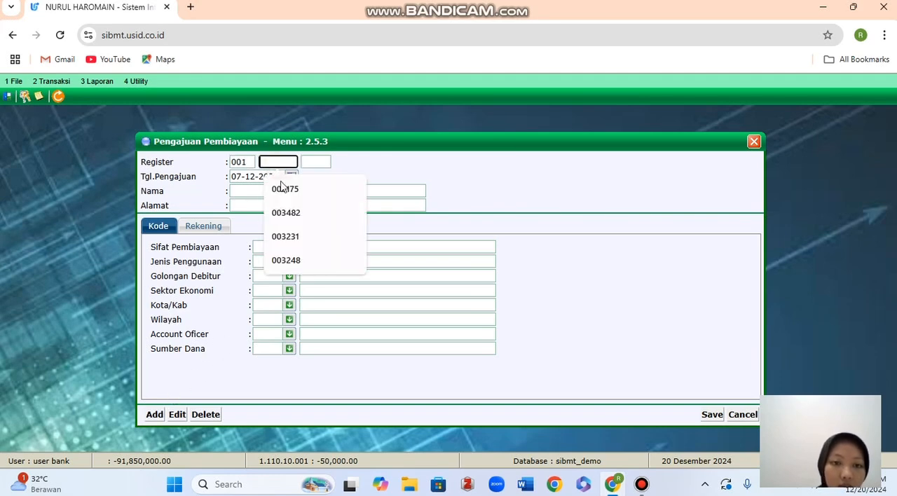
click(293, 223)
click(315, 162)
click(314, 205)
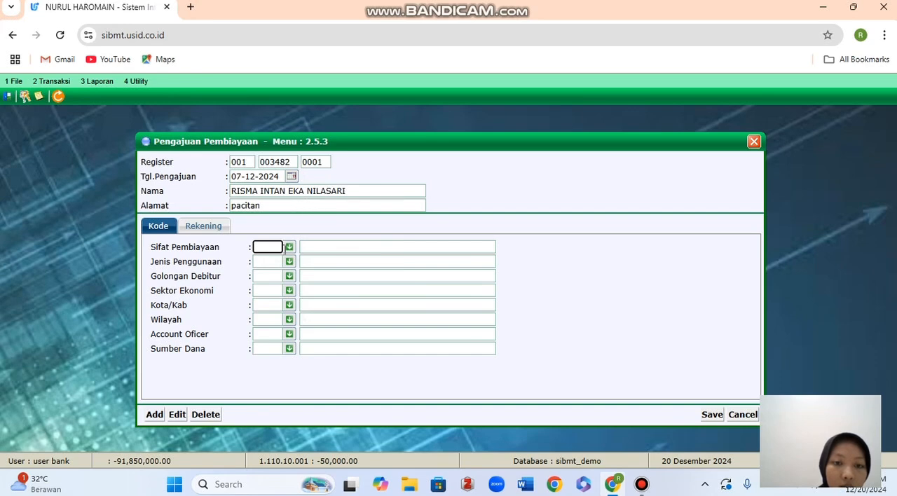
Set Sifat Pembiayaan to 6 Pembiayaan dengan perjanjian and Jenis Penggunaan to 10 Modal Kerja.
click(289, 247)
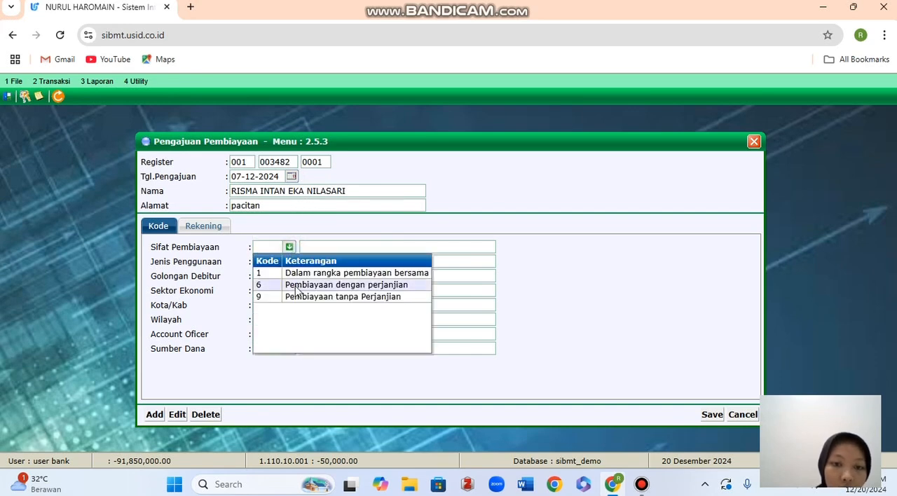
click(317, 285)
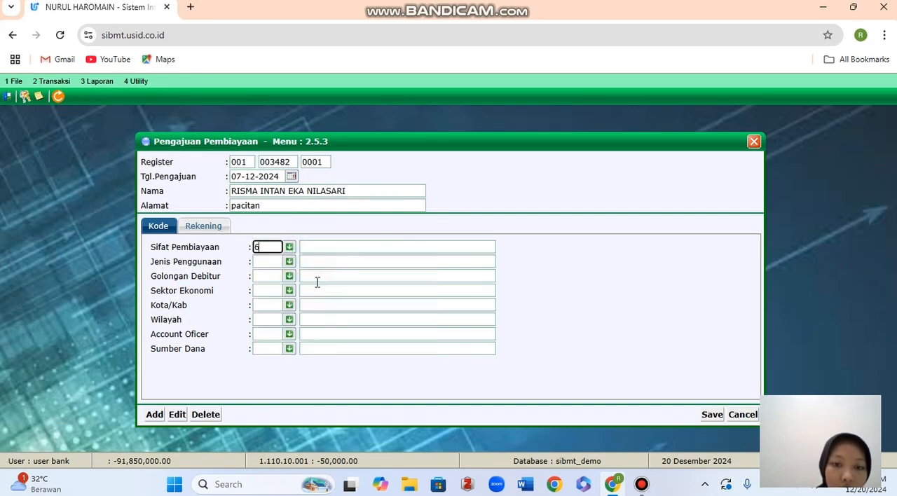
click(289, 261)
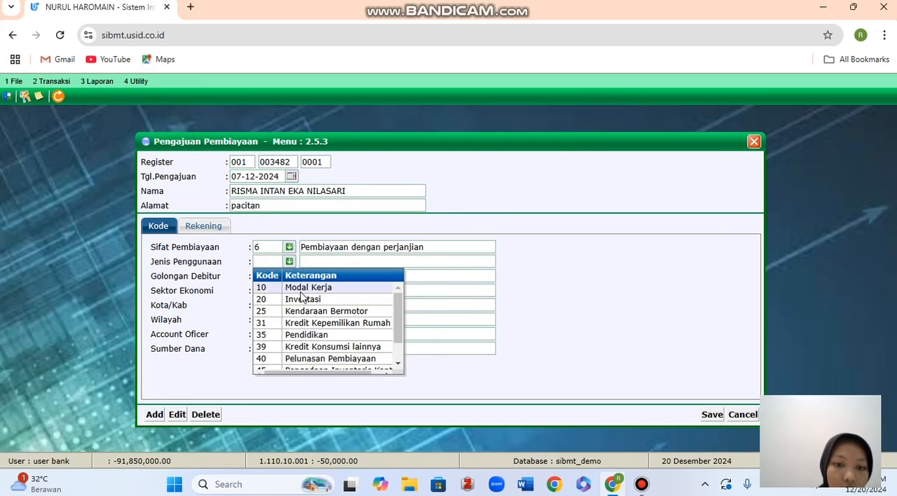
click(304, 289)
Choose 874 Pihak TidakTerkait as Golongan Debitur and code 2000 as Sektor Ekonomi for the new application.
click(283, 277)
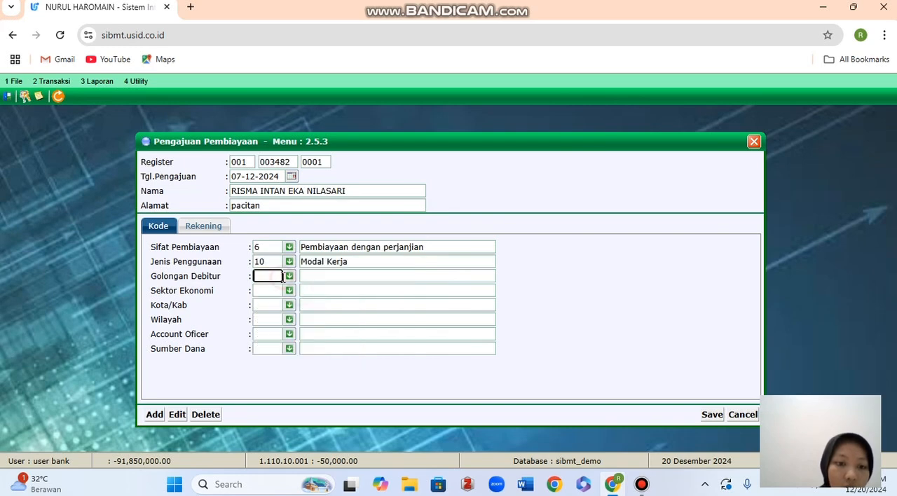
click(290, 276)
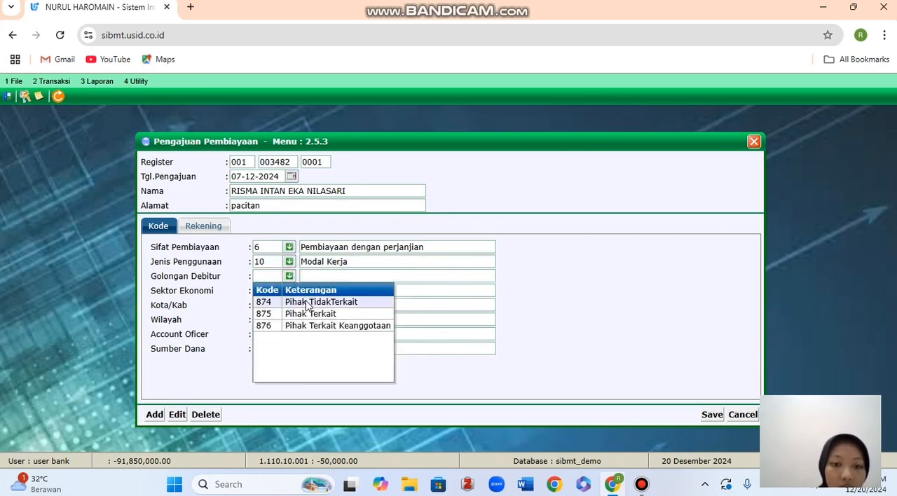
click(317, 303)
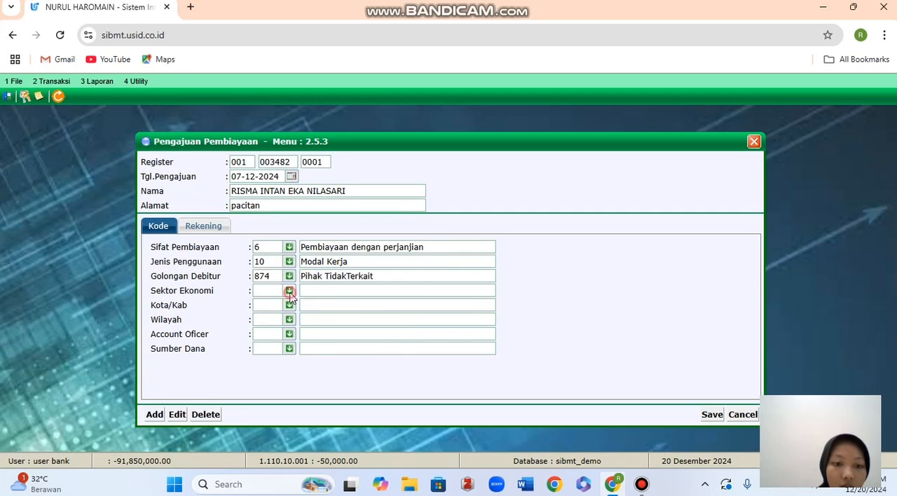
click(290, 290)
click(308, 327)
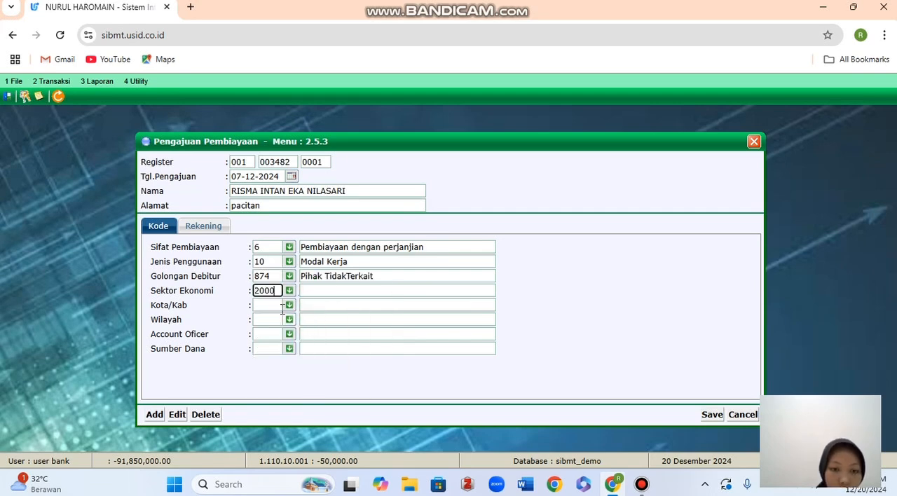
Set Kota/Kab to 3501 KAB. PACITAN and Wilayah to 3501.0001.2001 Widoro Donorojo for the new application.
click(290, 305)
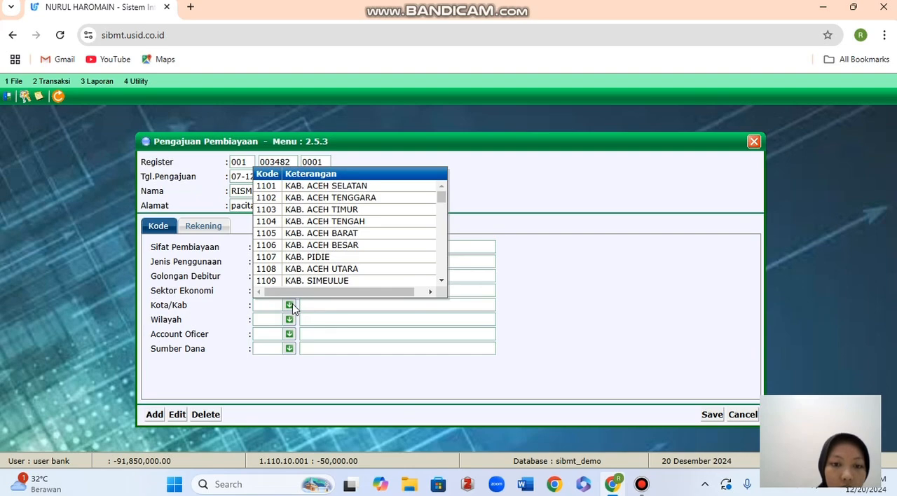
scroll(304, 263, down, 20)
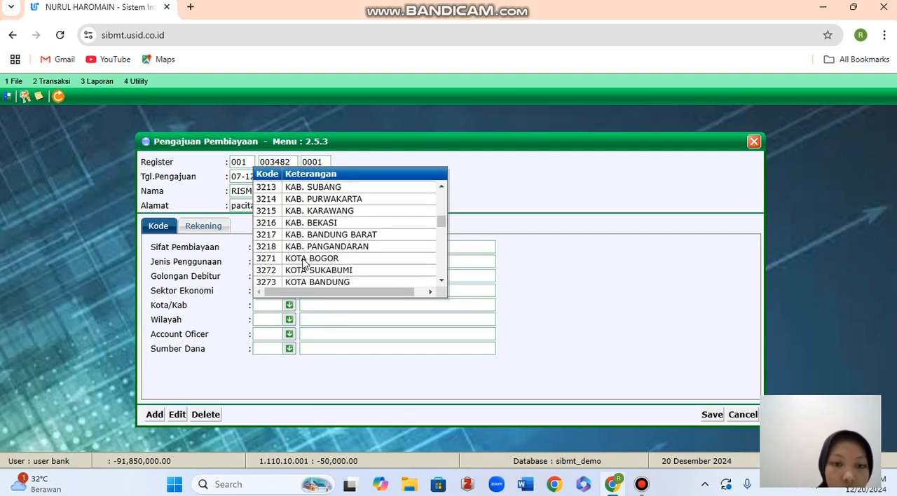
scroll(304, 263, down, 20)
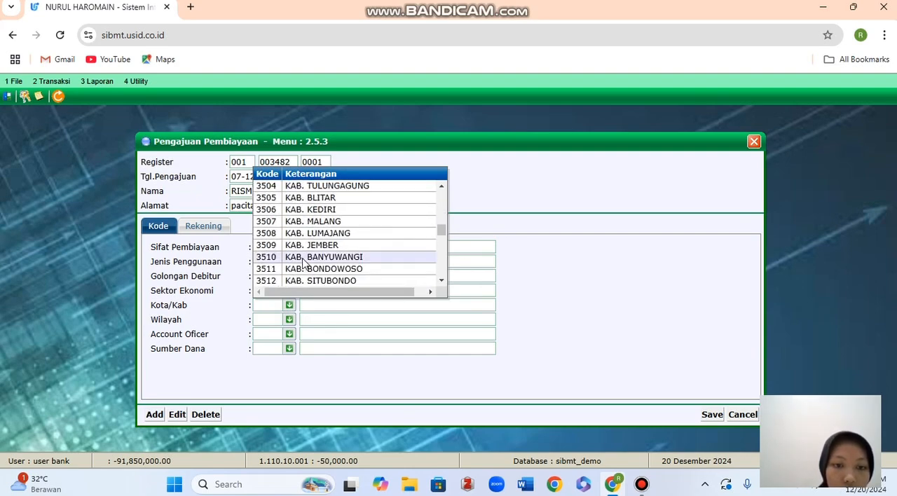
scroll(303, 263, down, 2)
scroll(304, 256, up, 3)
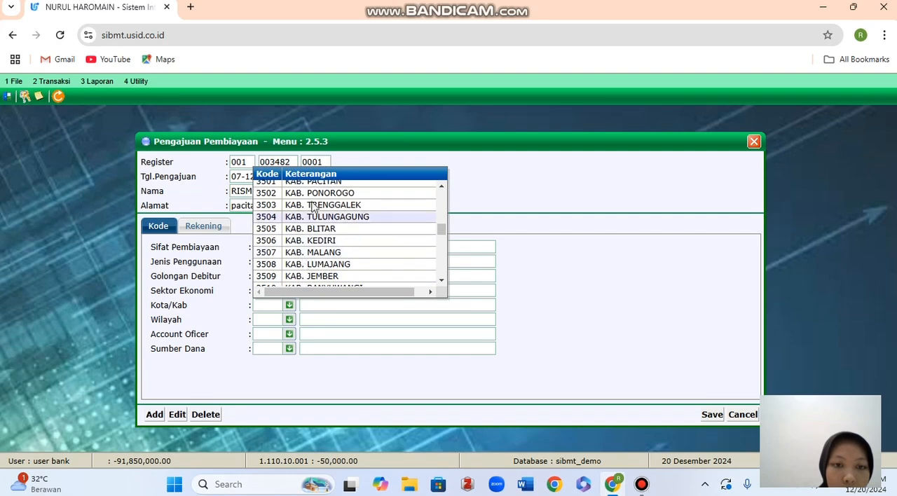
scroll(314, 205, up, 1)
click(316, 184)
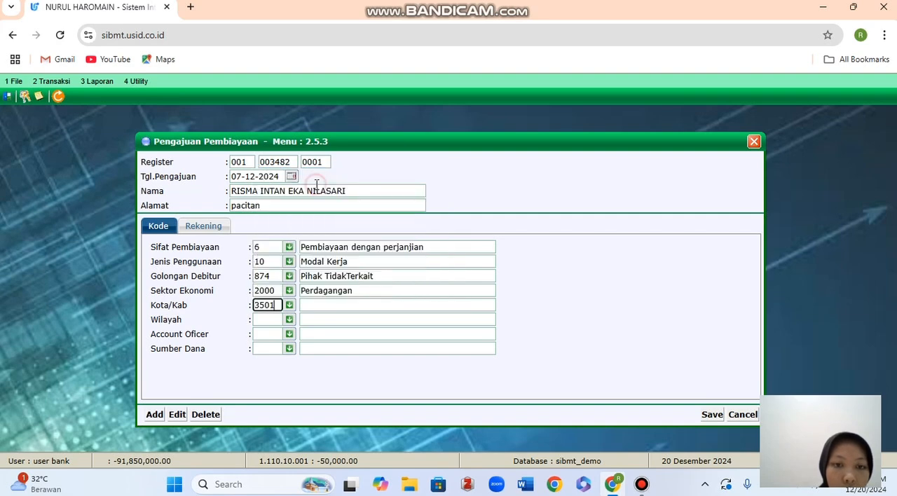
click(288, 321)
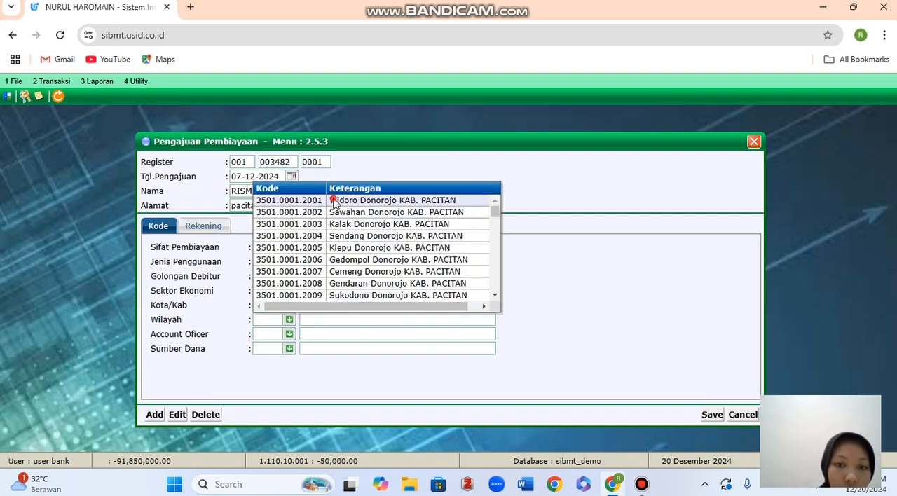
click(335, 201)
Choose UMUM as Account Oficer and 0000 Dana Lain as Sumber Dana.
click(290, 334)
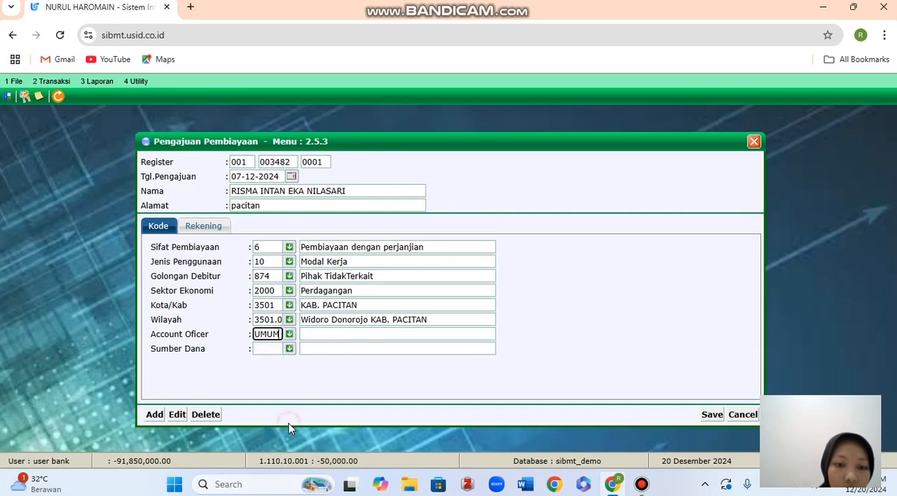
click(289, 348)
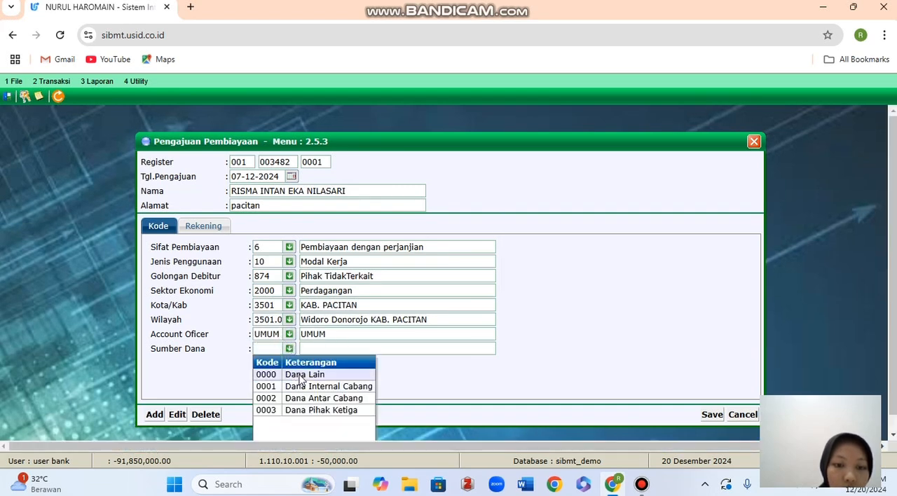
click(299, 375)
In the application's Rekening details, set Golongan Penjamin to 874 Perorangan and Metode BaHas to 0004 Ujroh.
click(213, 232)
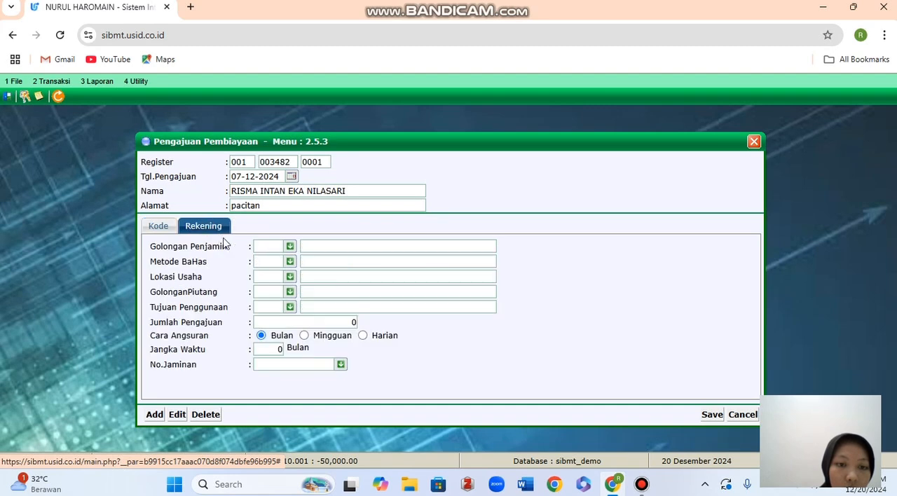
click(291, 249)
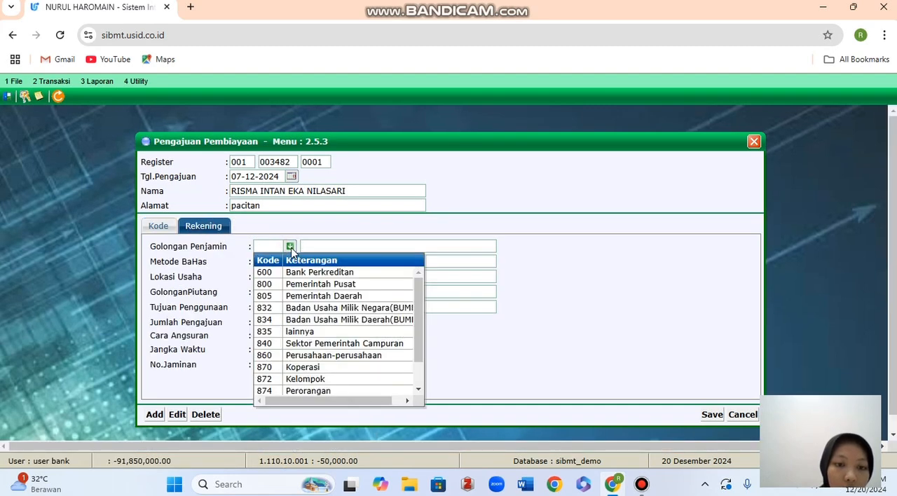
click(297, 391)
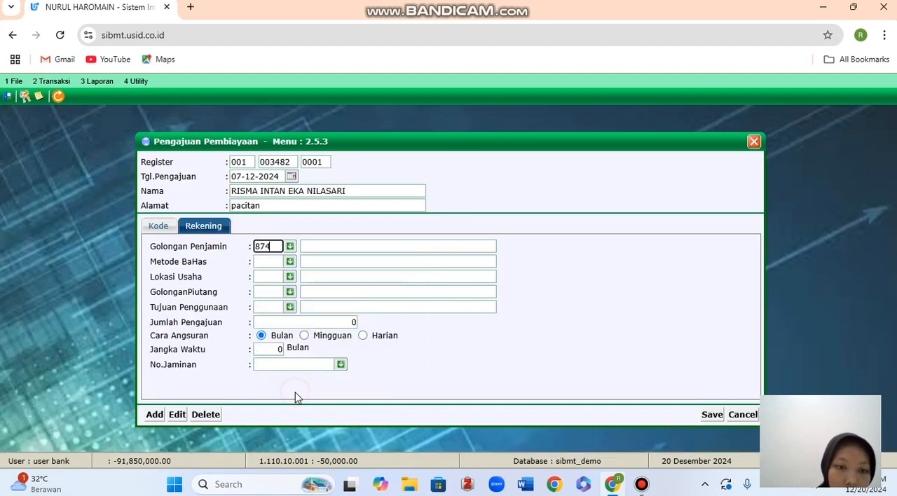
click(289, 262)
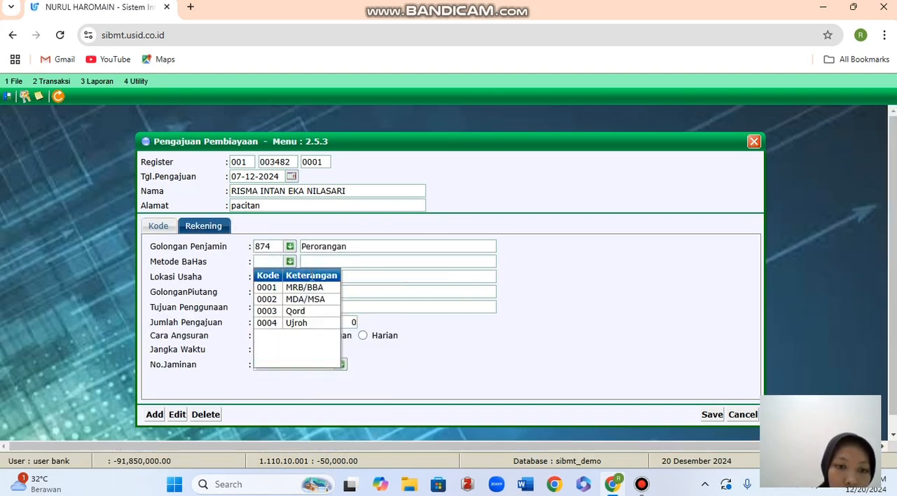
click(301, 324)
Set Lokasi Usaha to 10 Lokasi Lain and GolonganPiutang to 0003 Piutang jangka Panjang.
click(289, 276)
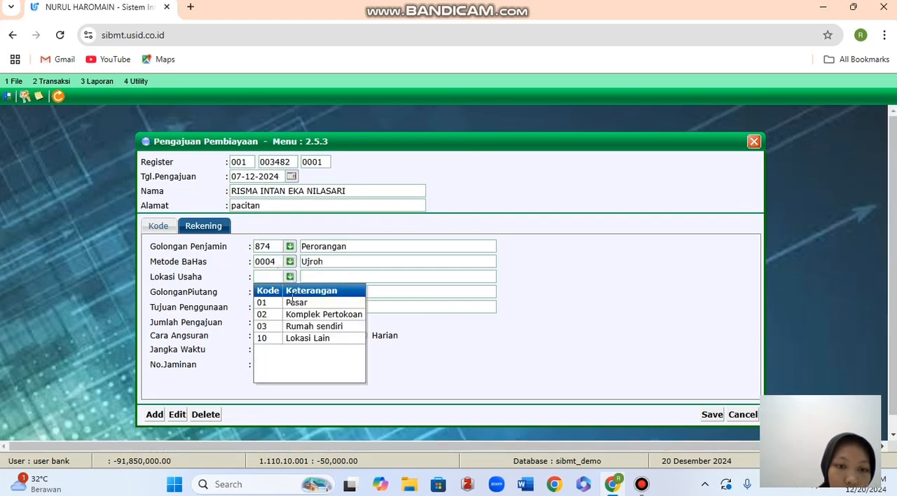
click(301, 339)
click(290, 293)
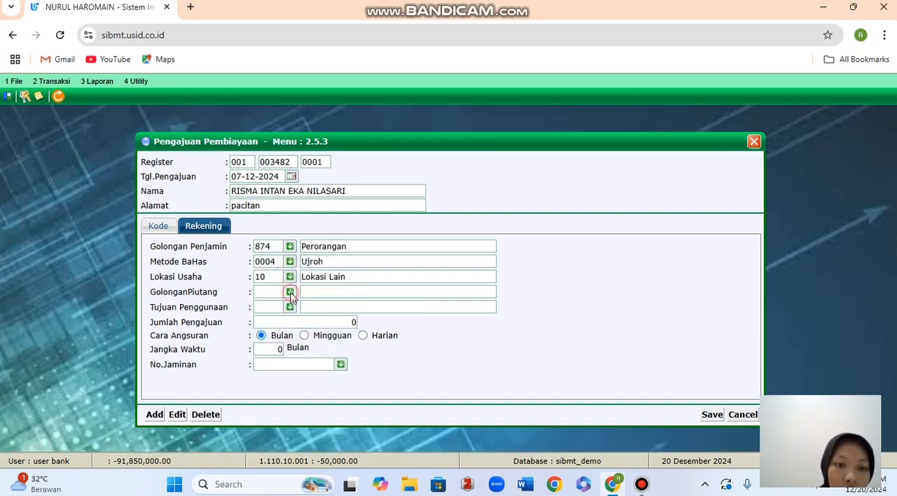
click(302, 340)
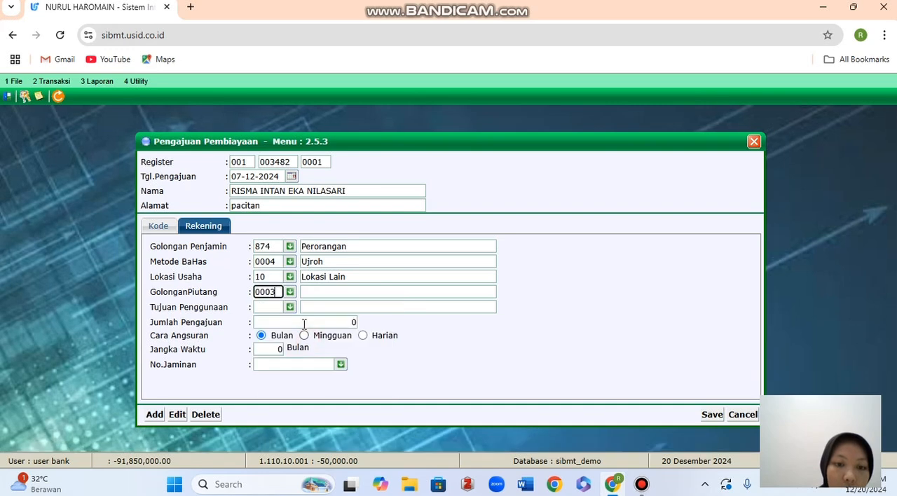
Set Tujuan Penggunaan to 2 Penambahan Modal Usaha and Jumlah Pengajuan to 1000000.
click(290, 307)
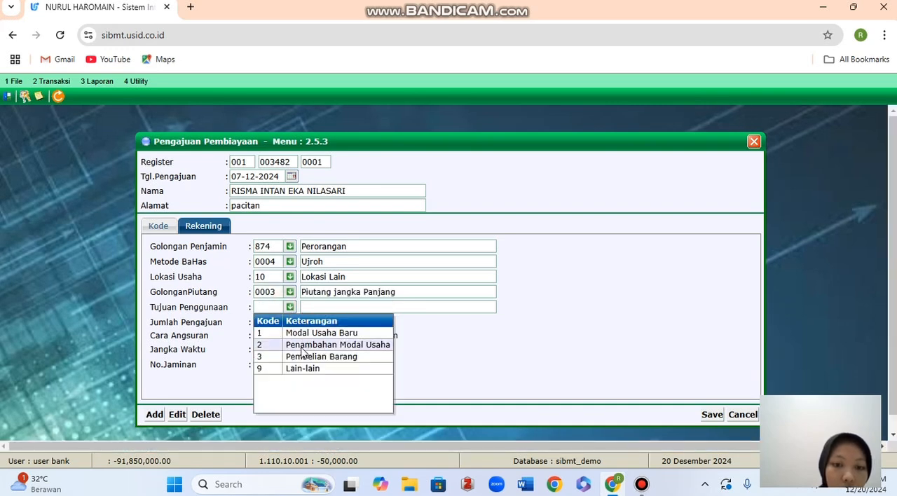
click(304, 347)
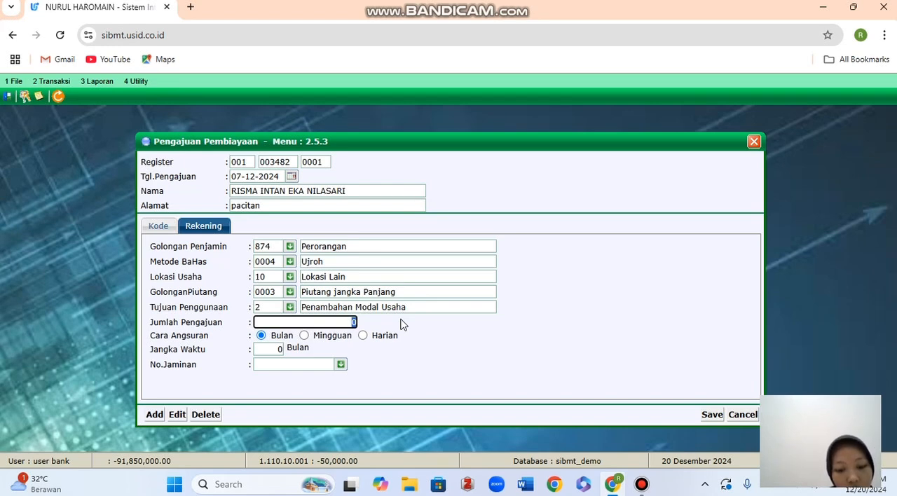
text(1)
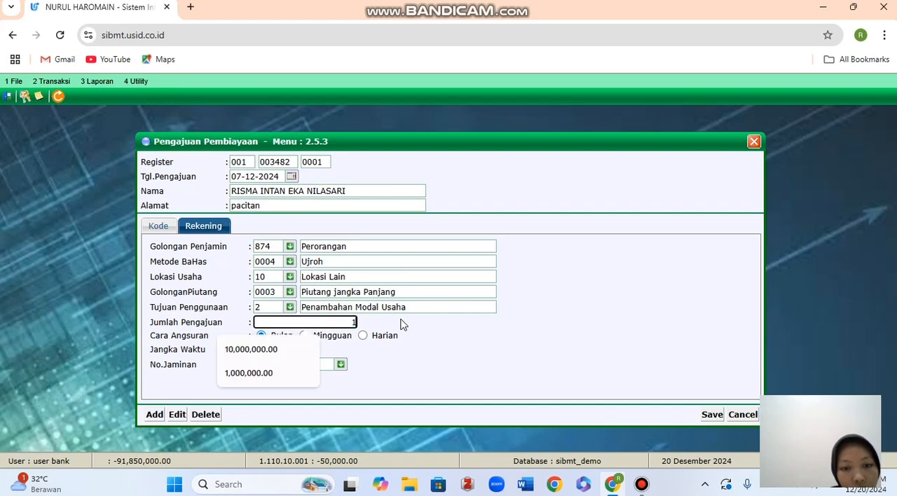
text(000000)
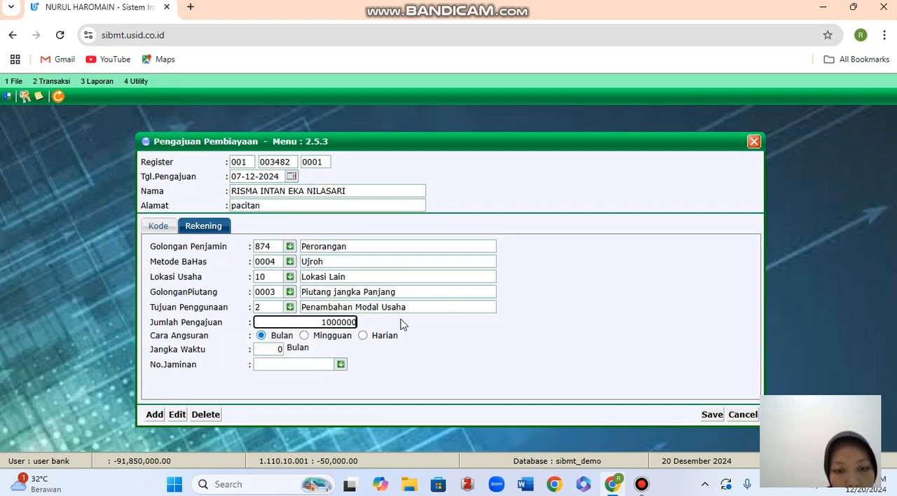
click(472, 370)
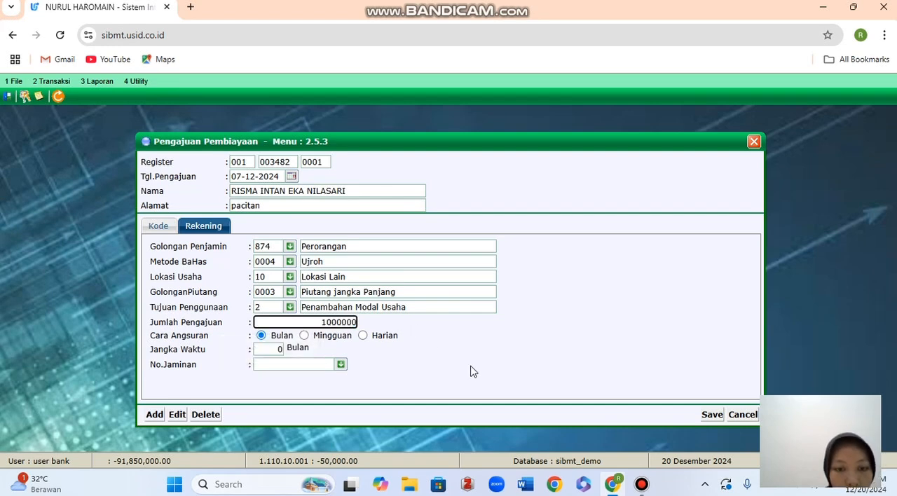
Set Jangka Waktu to 12 Bulan and fill No.Jaminan with the customer's collateral number.
click(273, 349)
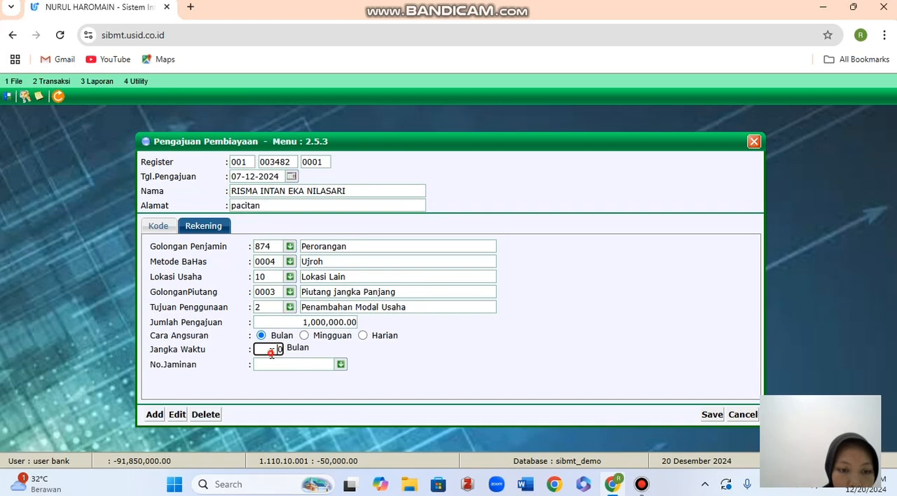
text(12)
click(326, 364)
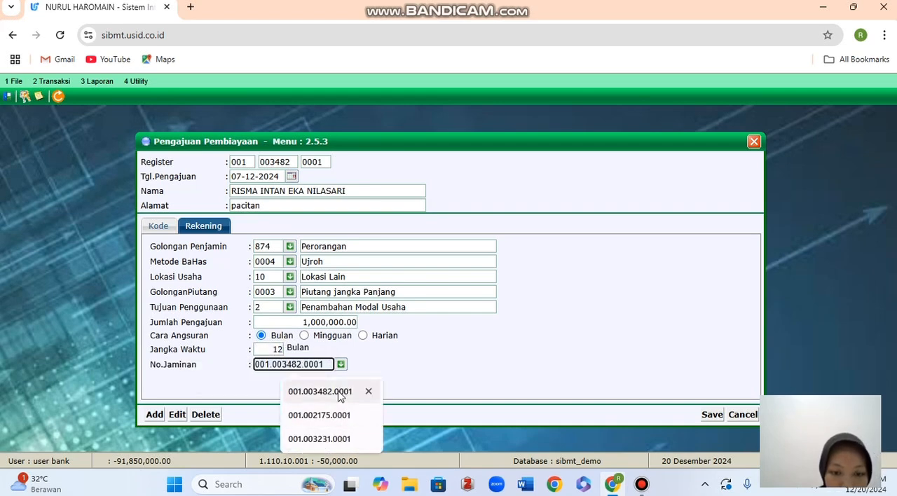
click(339, 394)
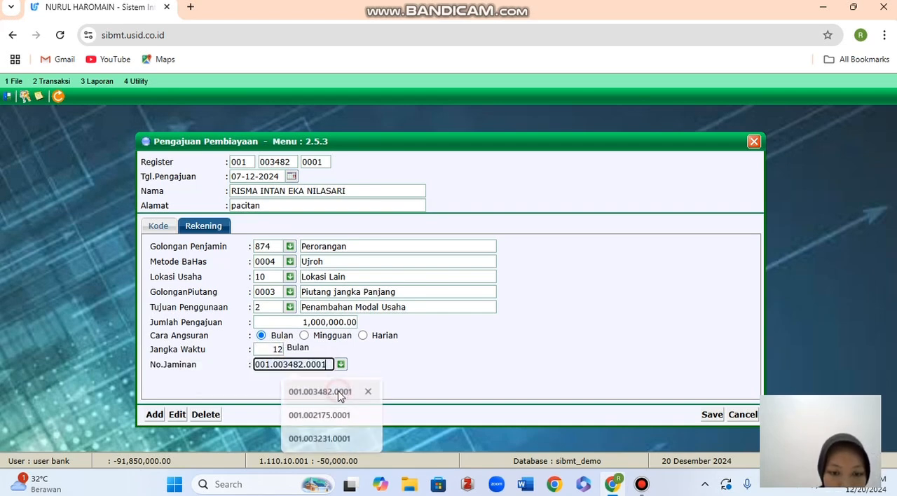
Save the Pengajuan Pembiayaan entry, confirm storing the data and close the form.
click(709, 415)
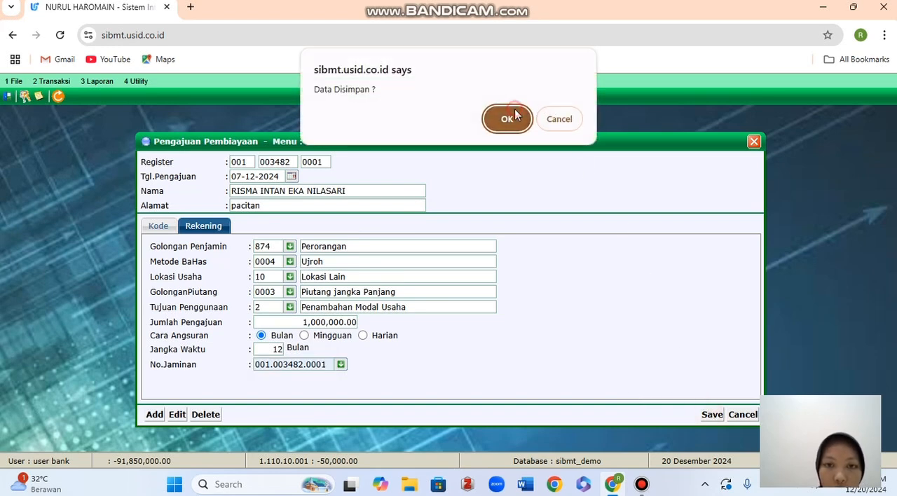
click(512, 116)
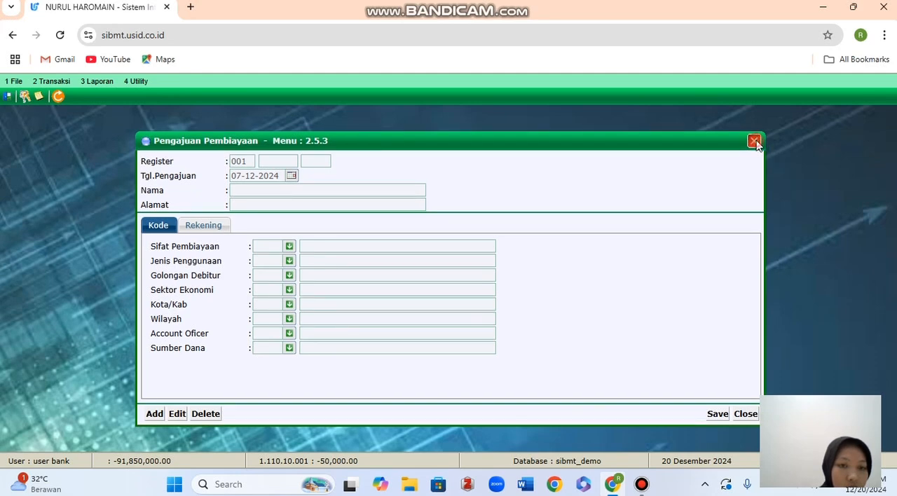
click(755, 143)
Preview the Laporan Pengajuan Pembiayaan for 01-12-2024 to 31-12-2024, check the last listed applications for the new entry and close the report.
click(97, 81)
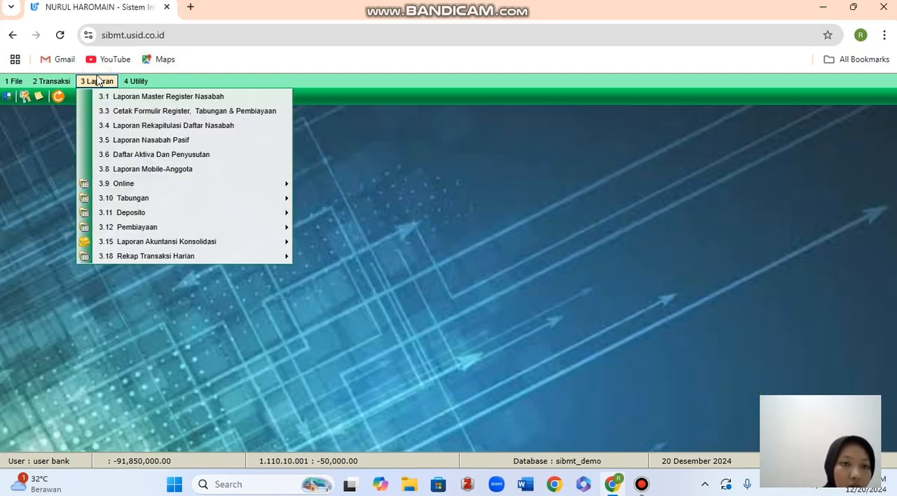
mouse_move(143, 220)
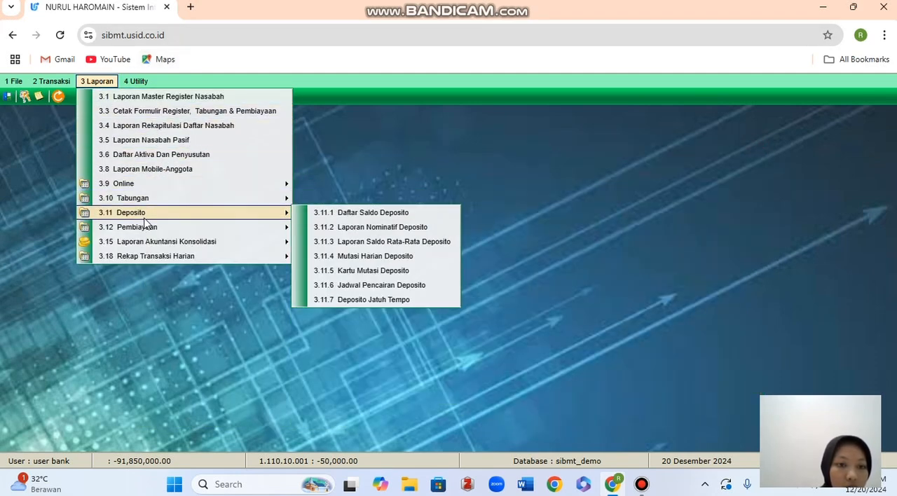
mouse_move(211, 227)
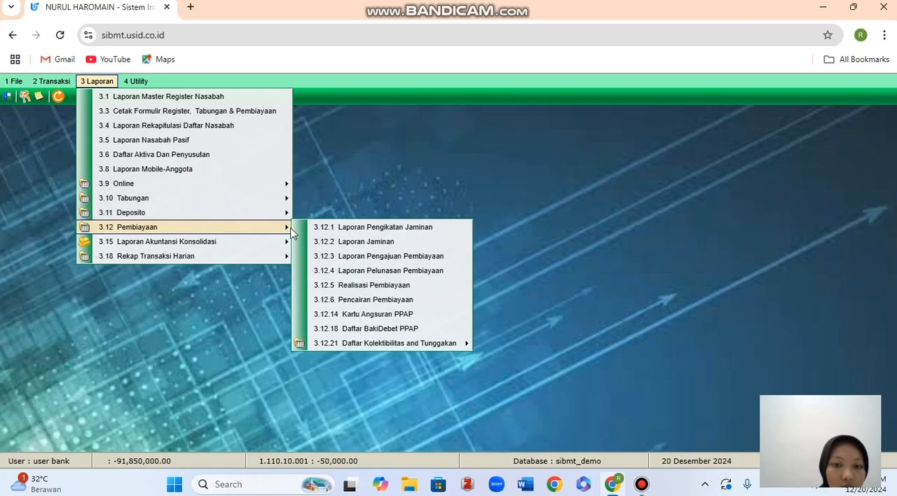
click(328, 257)
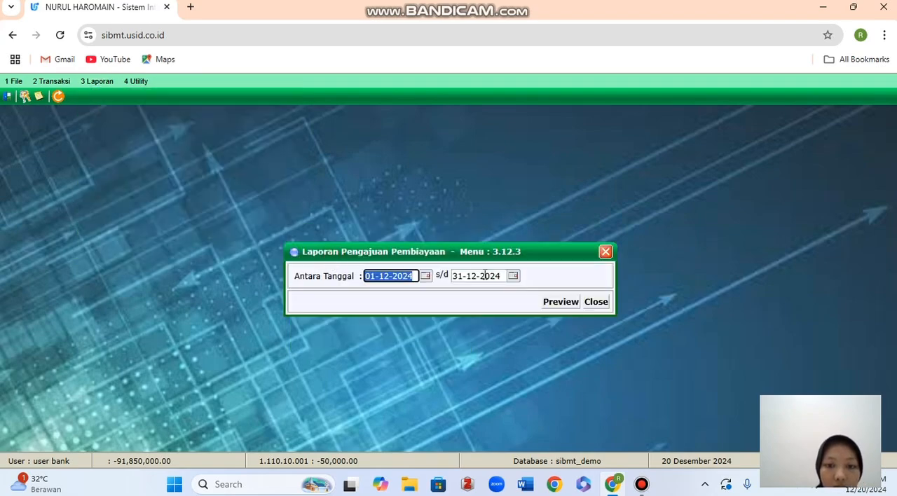
click(563, 302)
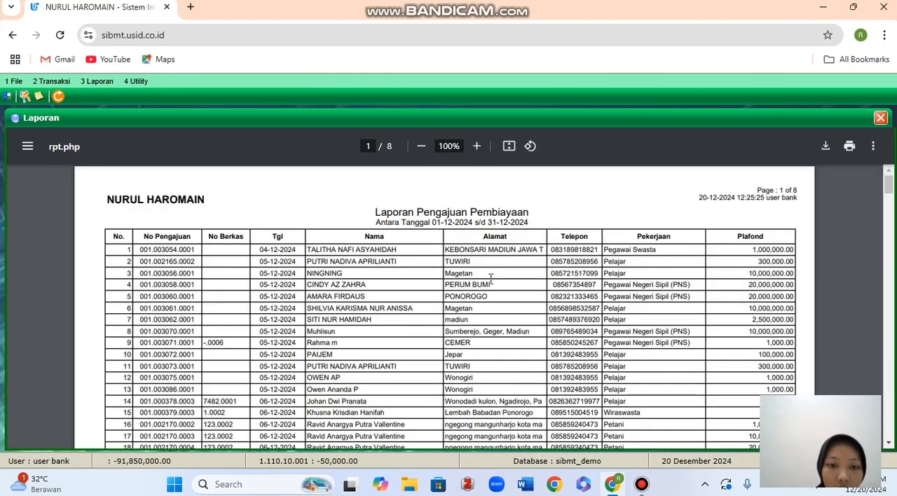
scroll(491, 279, down, 20)
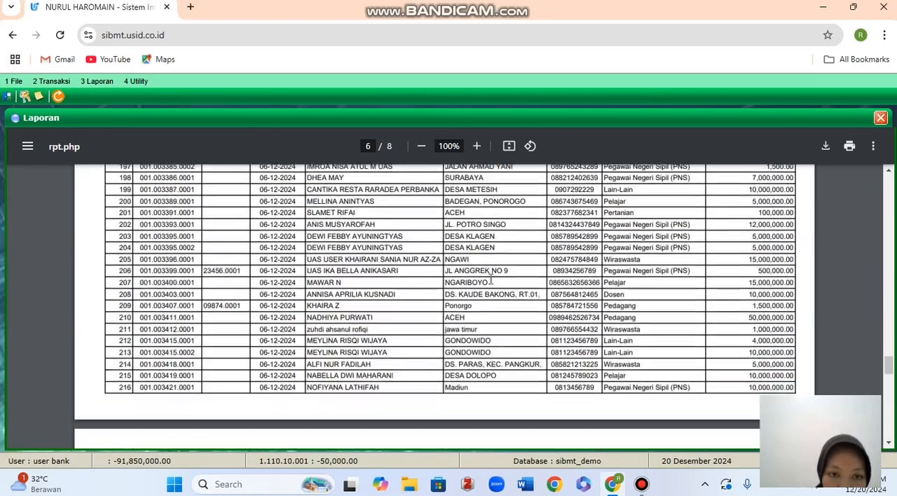
scroll(491, 279, down, 15)
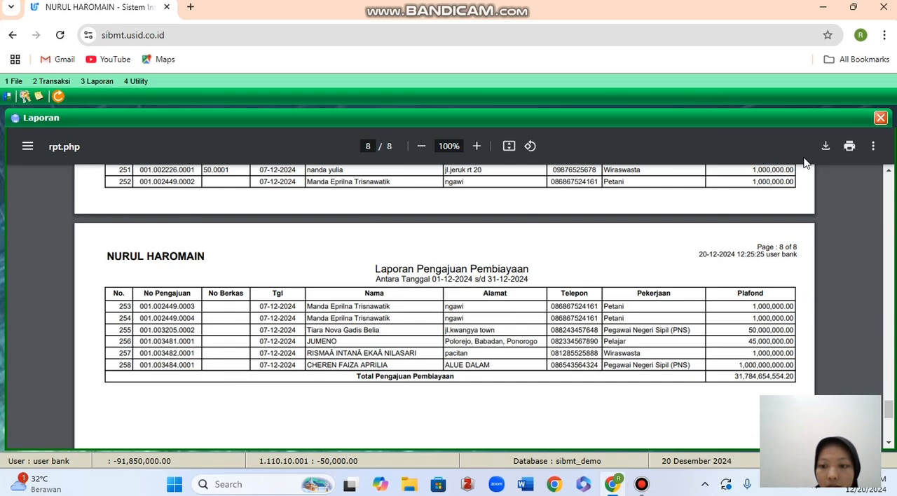
click(880, 118)
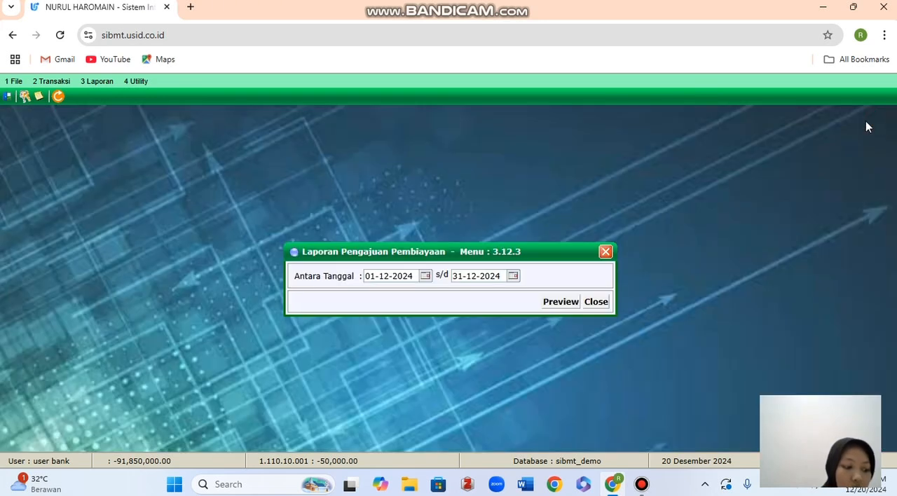
click(606, 252)
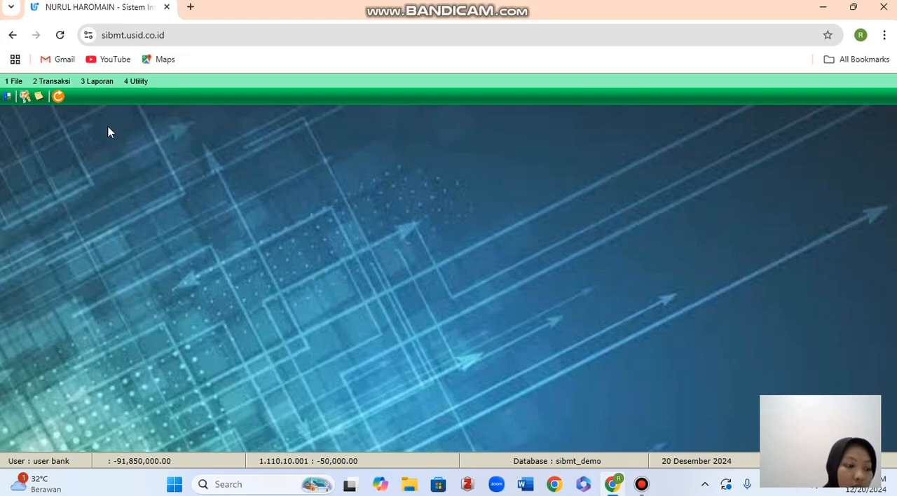
Start a new Realisasi Pembiayaan entry and fill No. Register with the customer's register number.
click(67, 81)
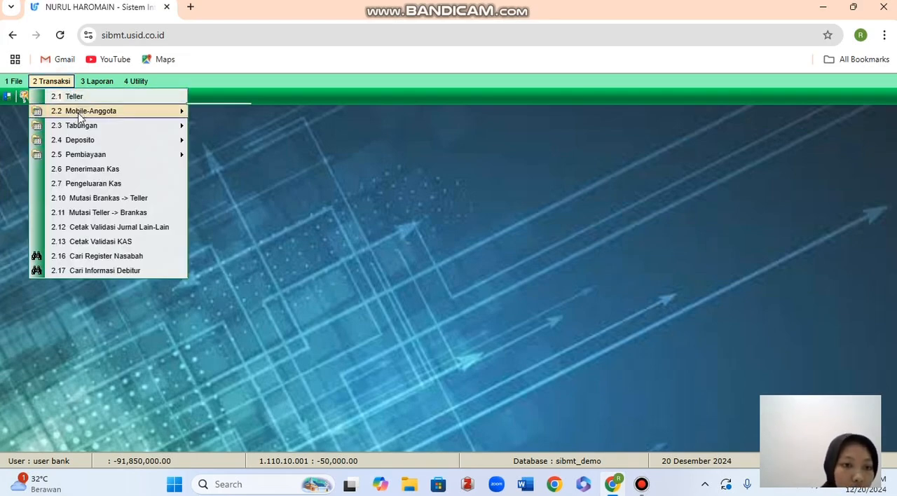
mouse_move(106, 155)
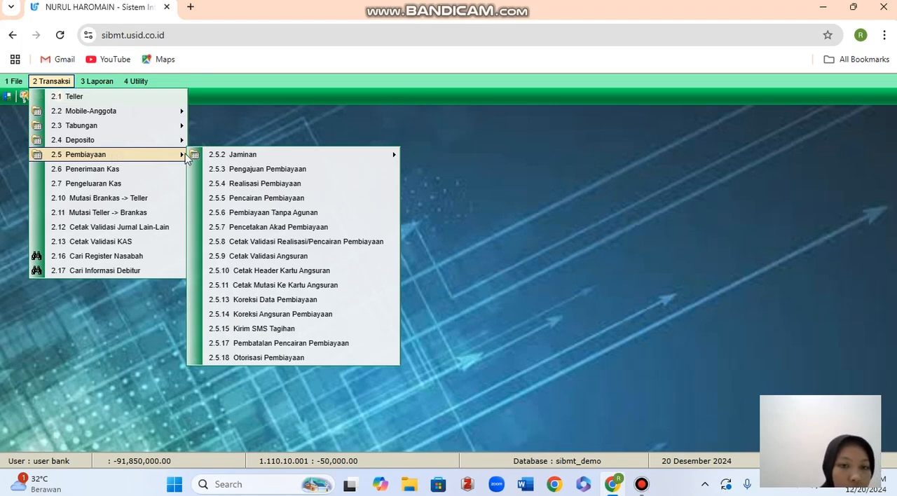
click(212, 186)
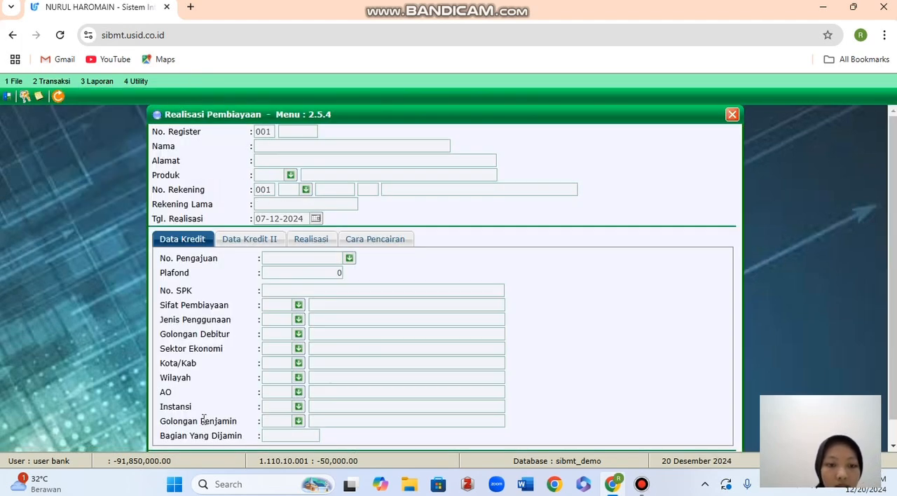
scroll(206, 413, down, 1)
click(166, 440)
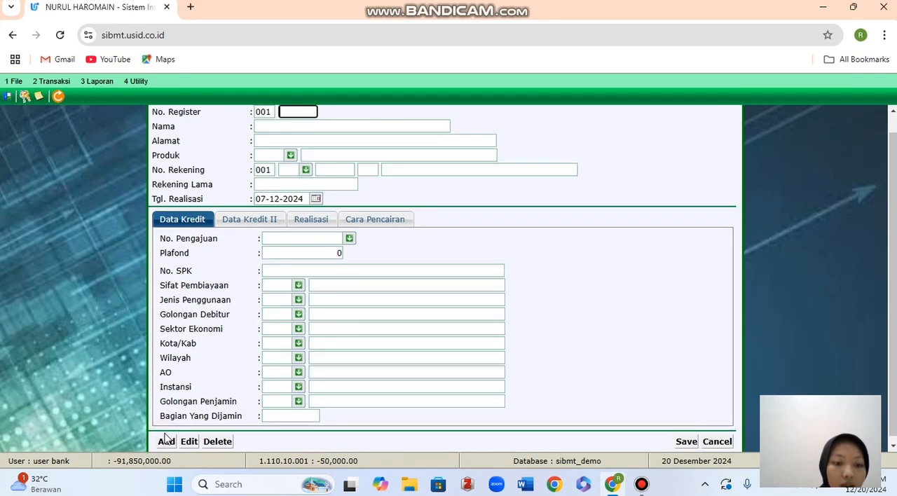
scroll(245, 323, up, 1)
click(306, 130)
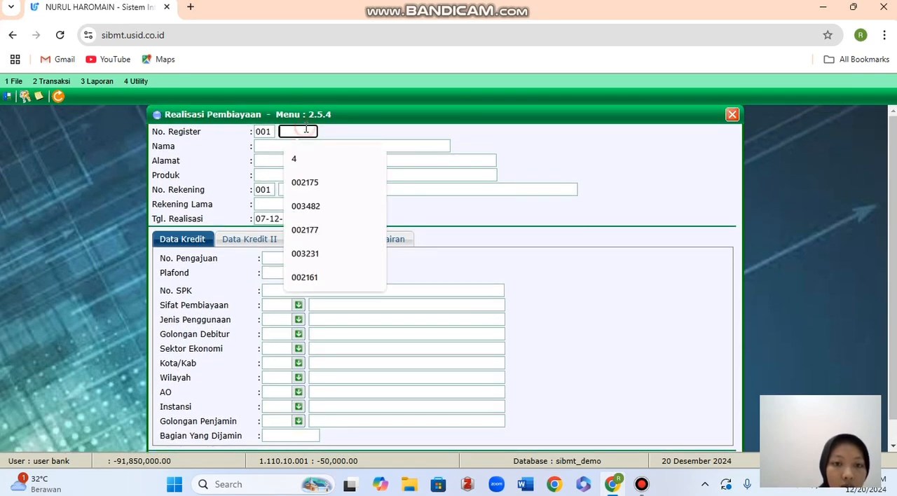
click(310, 205)
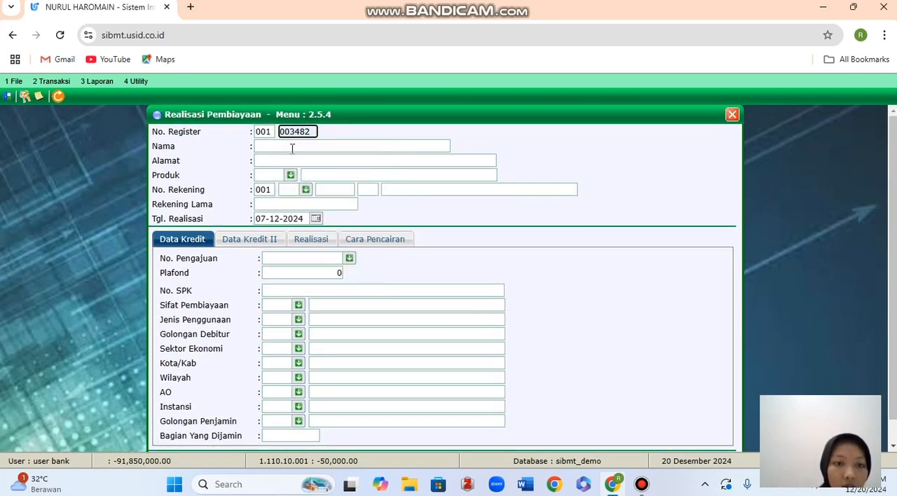
click(291, 147)
Set Produk to 01 GES (Gadai Emas Syariah) and complete No. Rekening with code 71 Pembiayaan Murabahah and sequence 01.
click(290, 175)
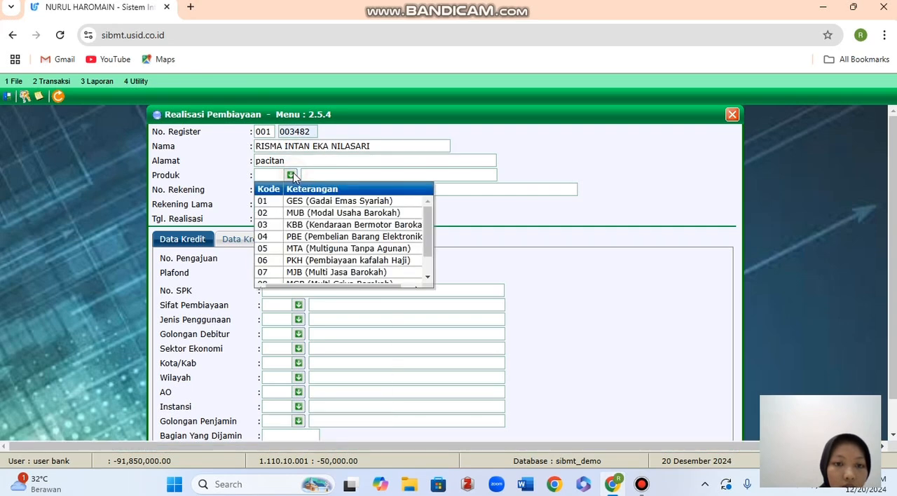
click(319, 204)
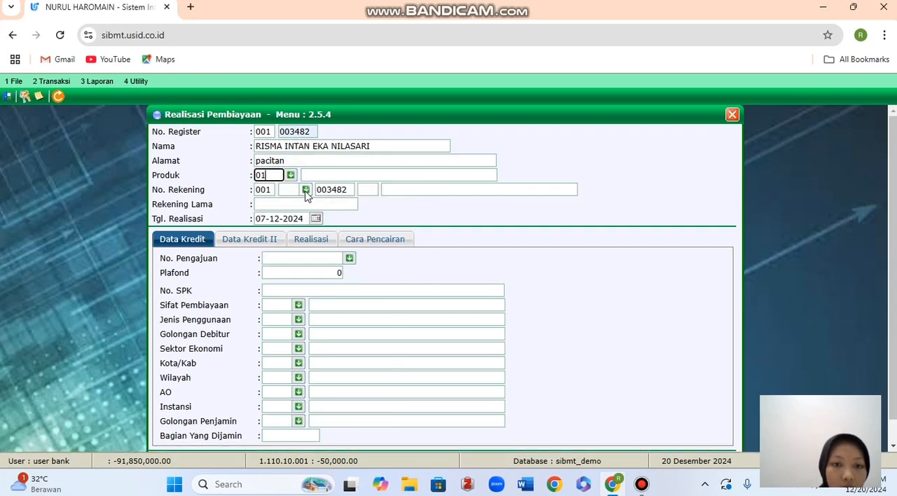
click(304, 190)
click(295, 196)
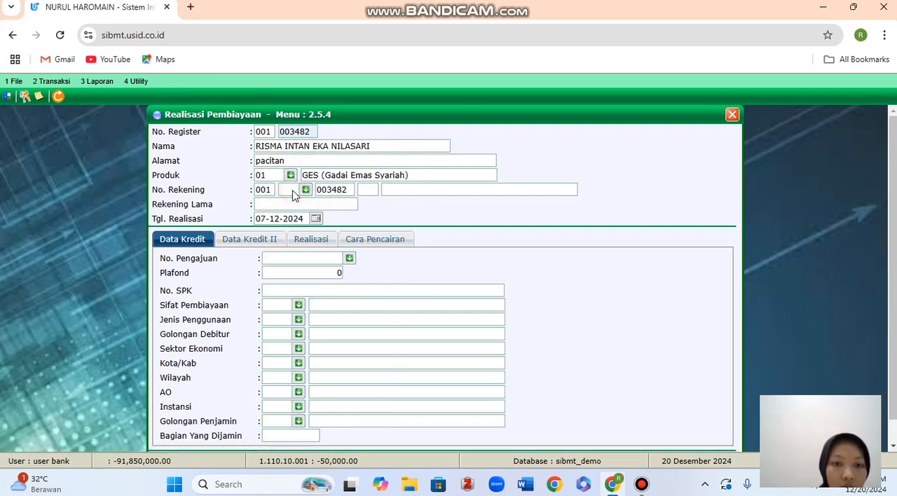
click(294, 195)
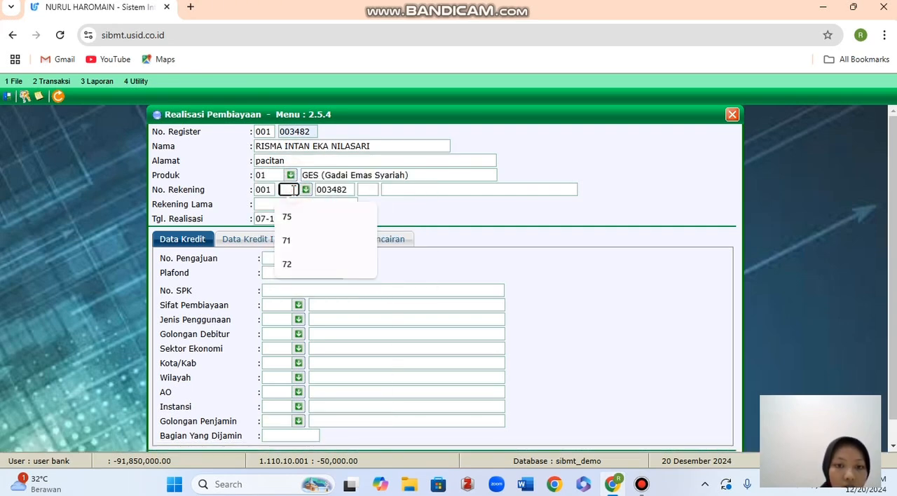
click(292, 239)
click(366, 190)
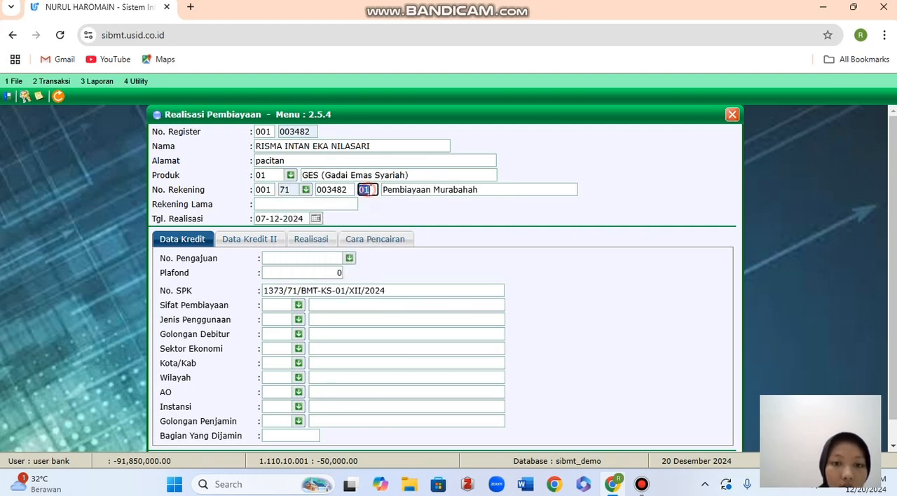
click(319, 202)
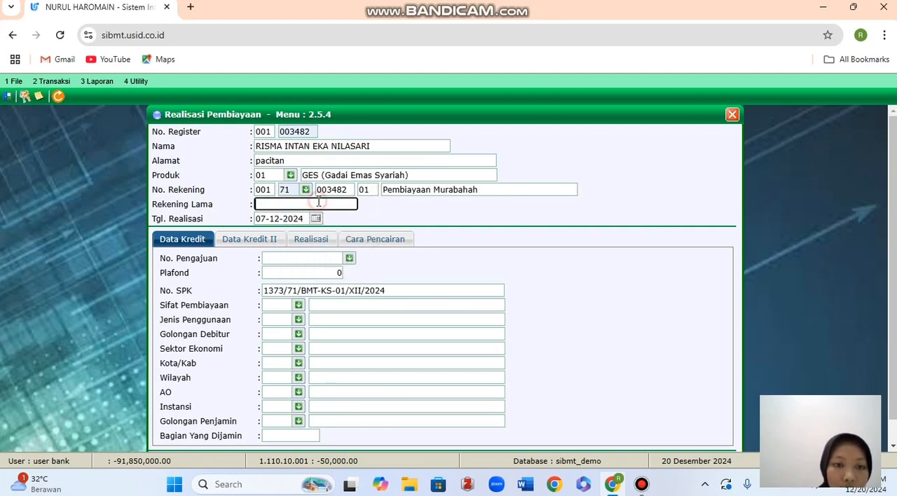
Try to fill No. Pengajuan with the previously used application number ending in 01.
click(314, 257)
click(338, 291)
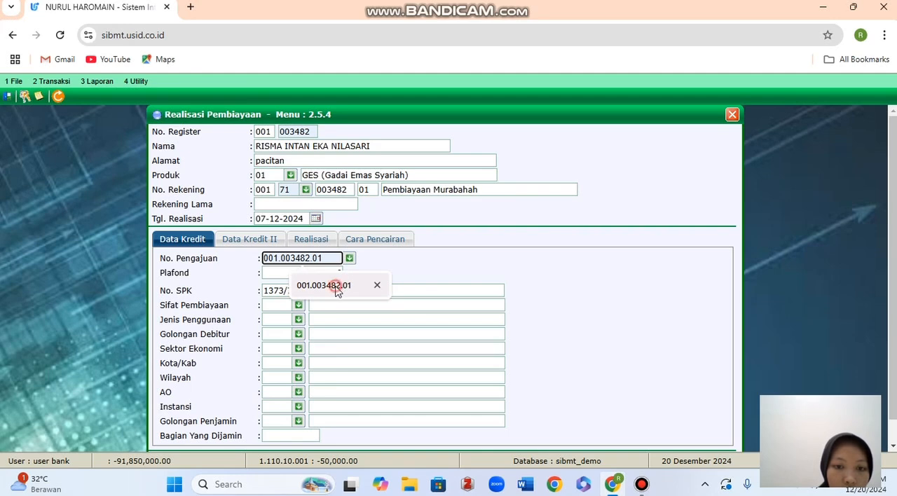
click(322, 283)
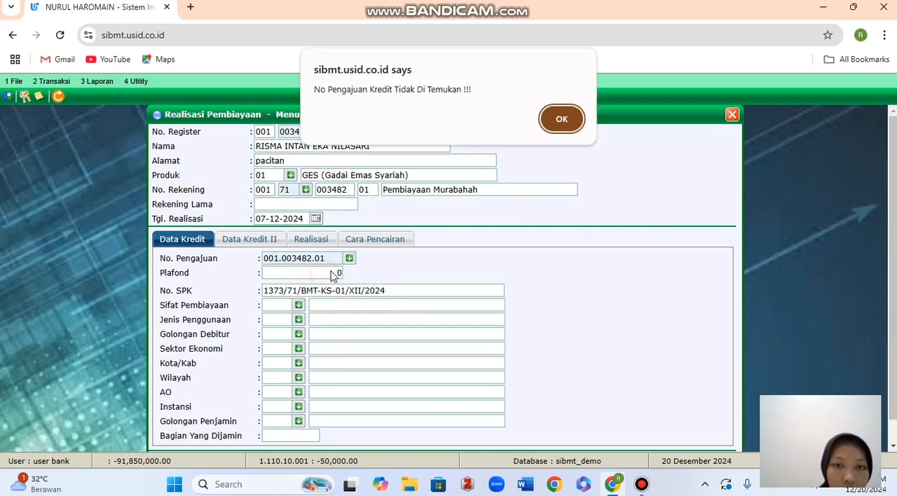
click(561, 118)
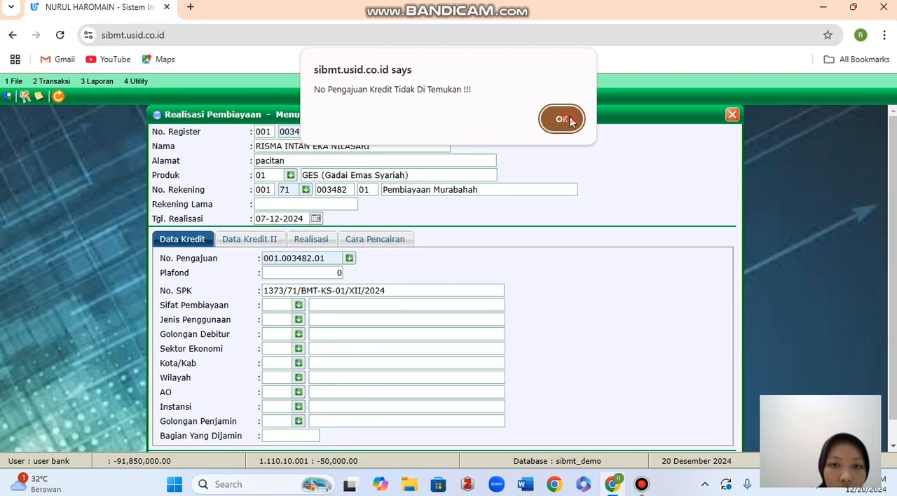
Correct No. Pengajuan to the customer's application number ending in 0001 and load the application's credit data.
click(299, 257)
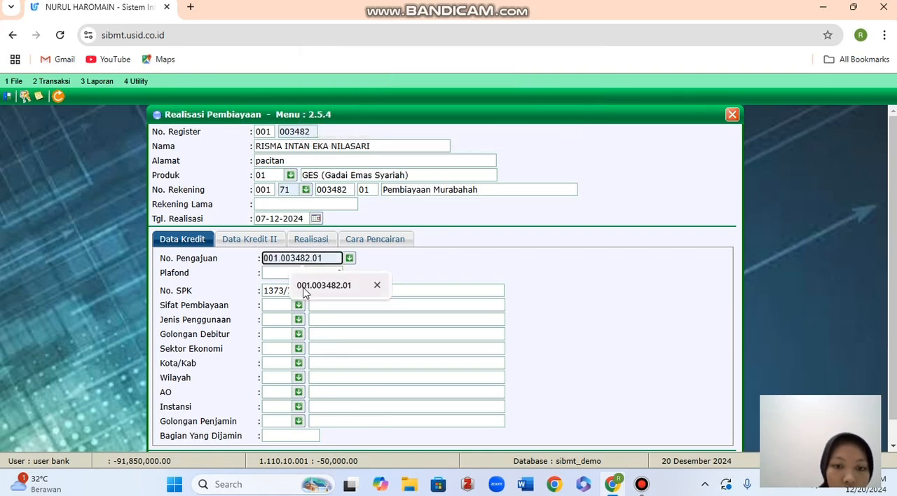
click(302, 286)
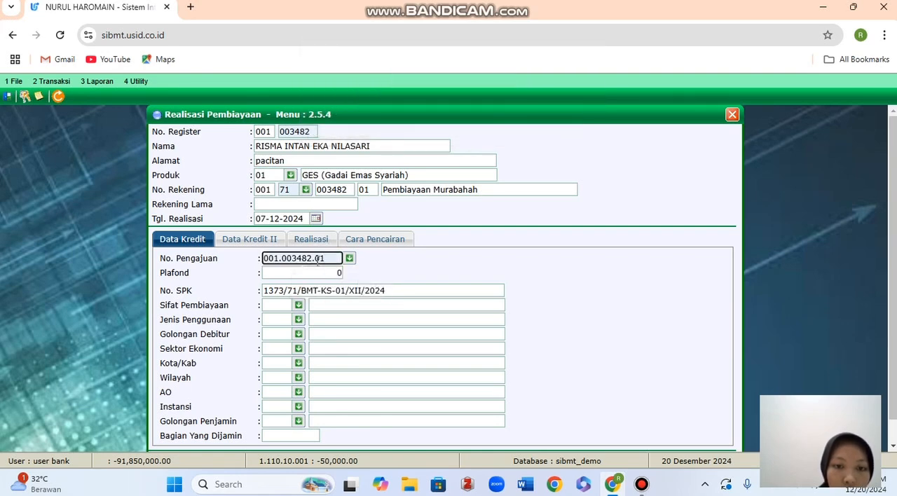
click(318, 258)
text(00)
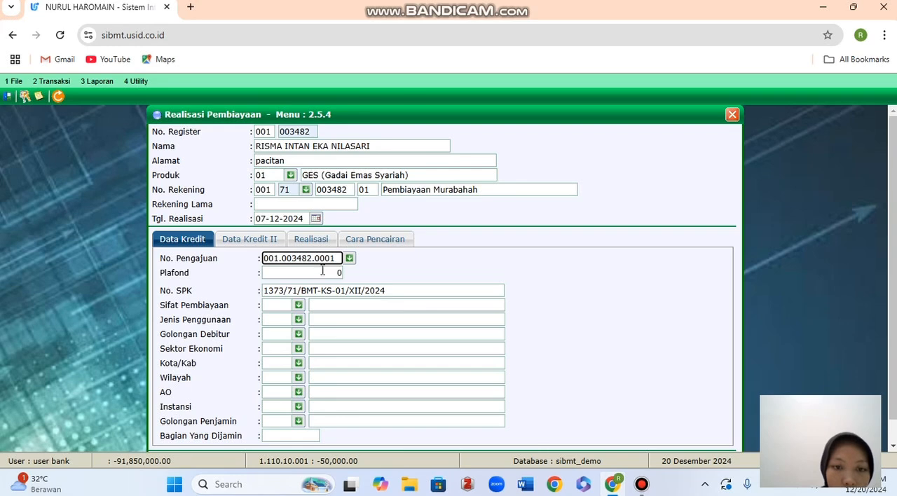
click(323, 271)
Set Instansi to 003 Swasta and Bagian Yang Dijamin to emas in the Data Kredit section.
scroll(366, 285, down, 1)
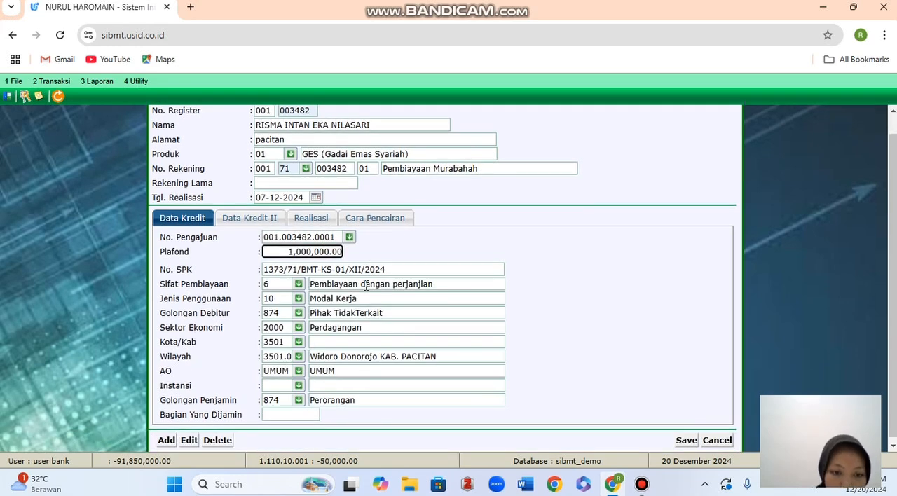
click(299, 386)
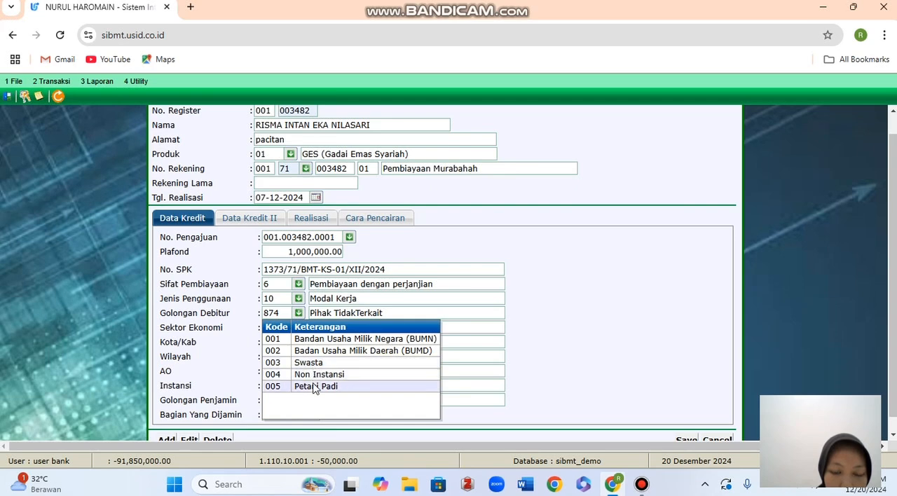
click(328, 363)
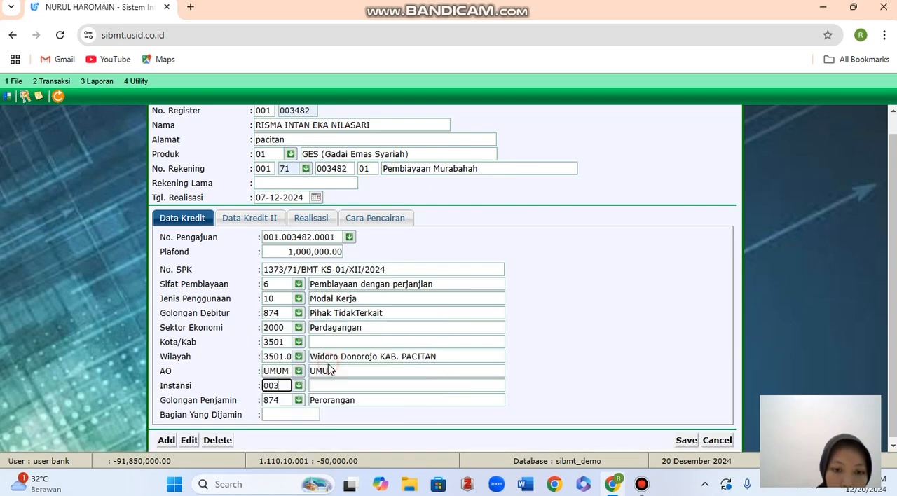
click(298, 415)
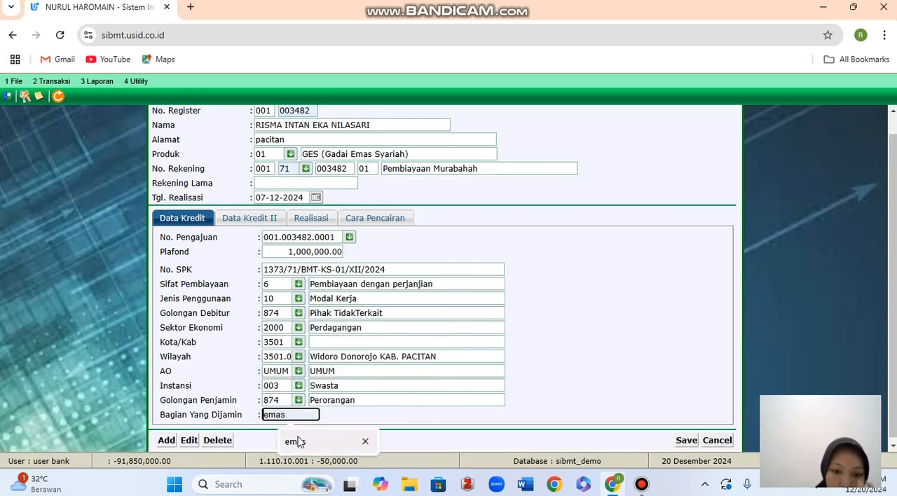
click(298, 442)
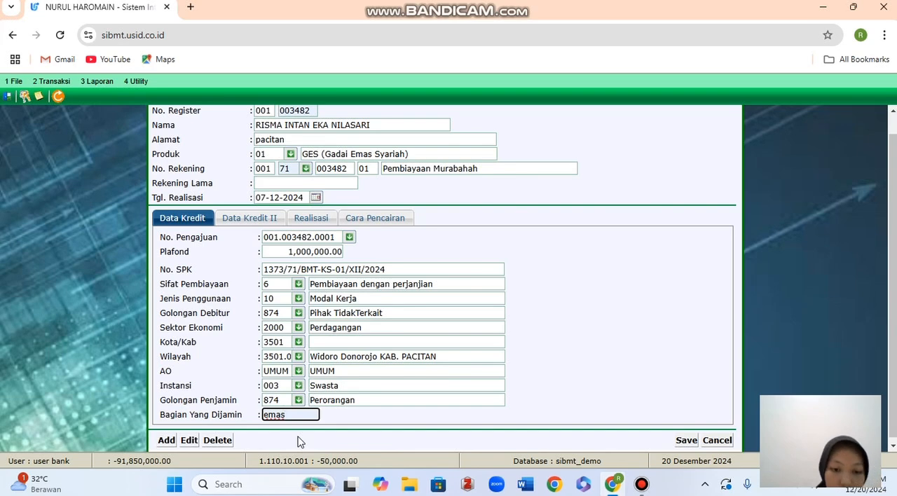
In Data Kredit II, set Uang Muka to 500000, Ujroh to 50000 and Berupa to uang.
click(248, 227)
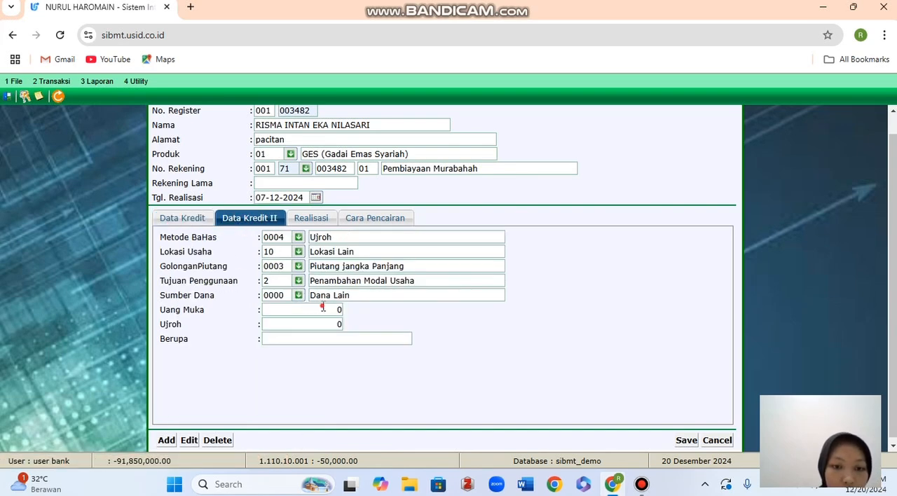
click(323, 309)
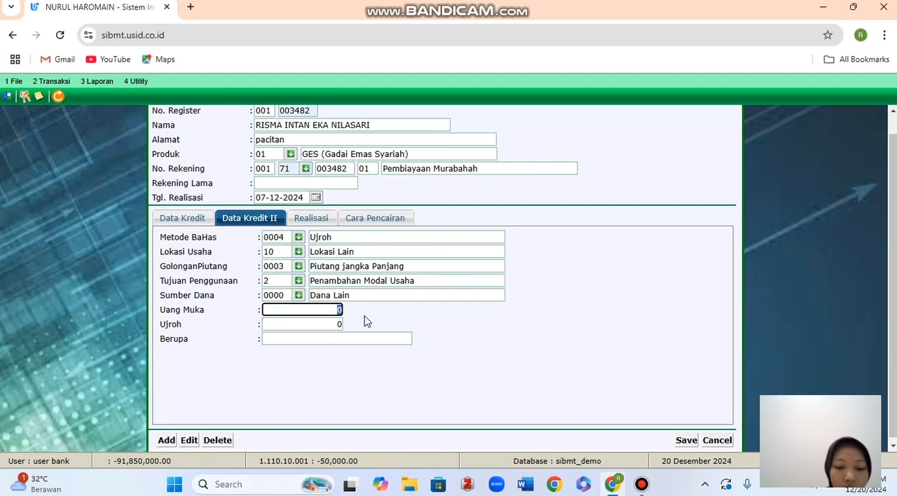
text(500000)
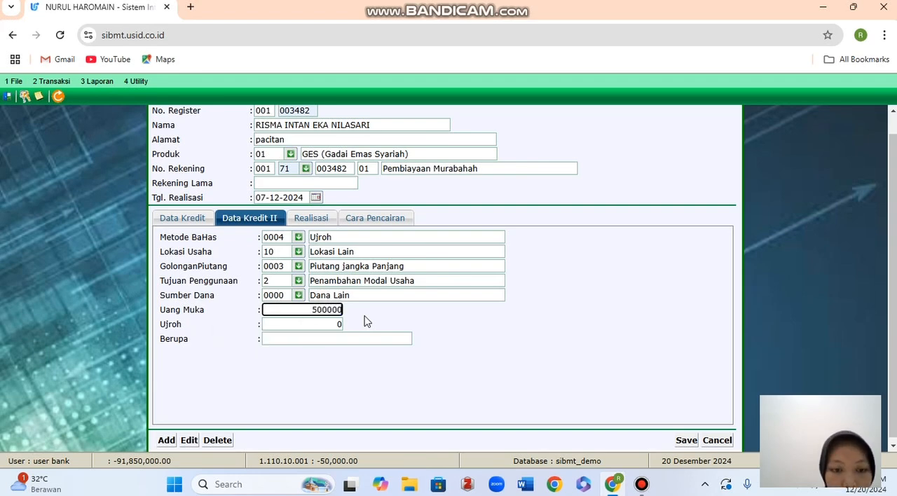
click(329, 325)
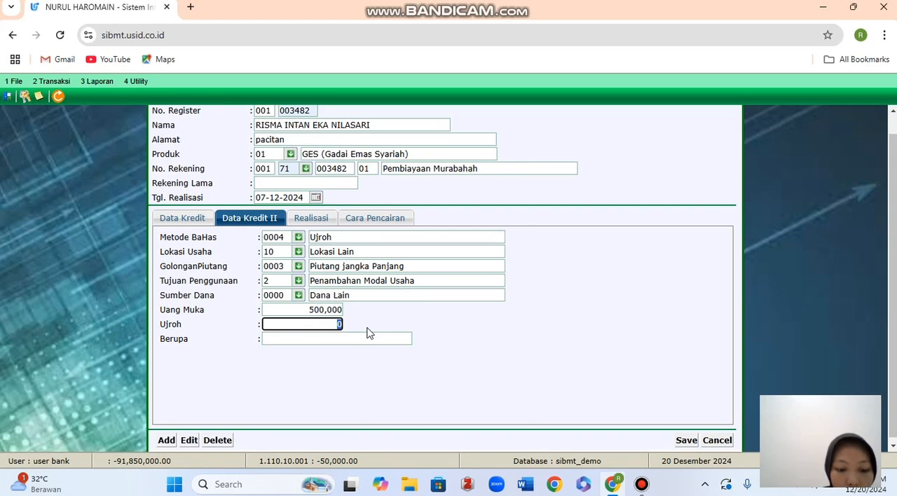
text(50)
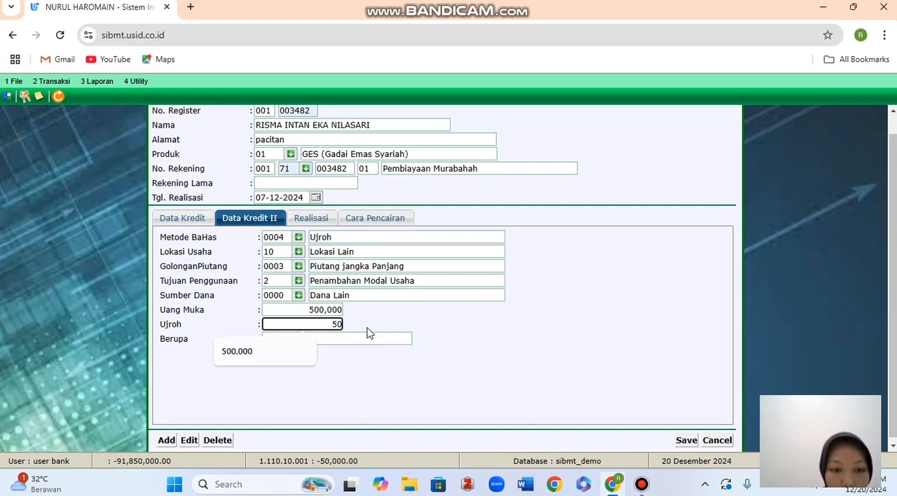
text(000)
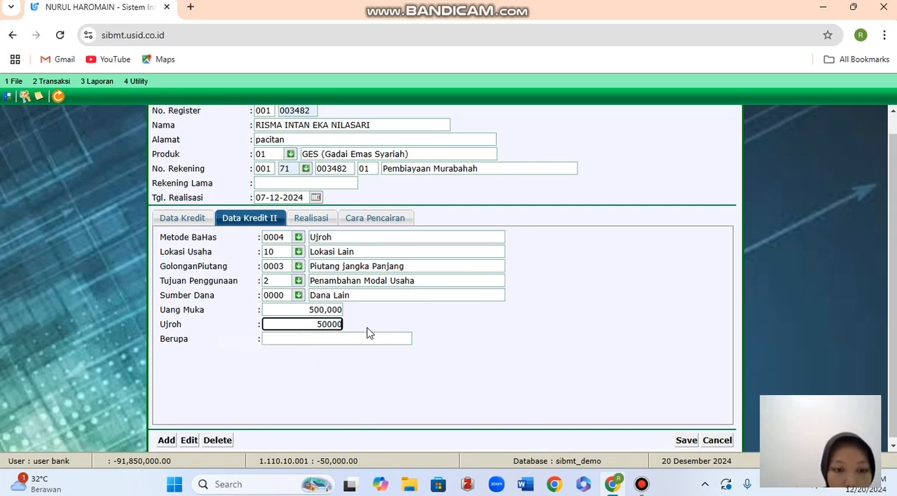
click(368, 340)
click(343, 413)
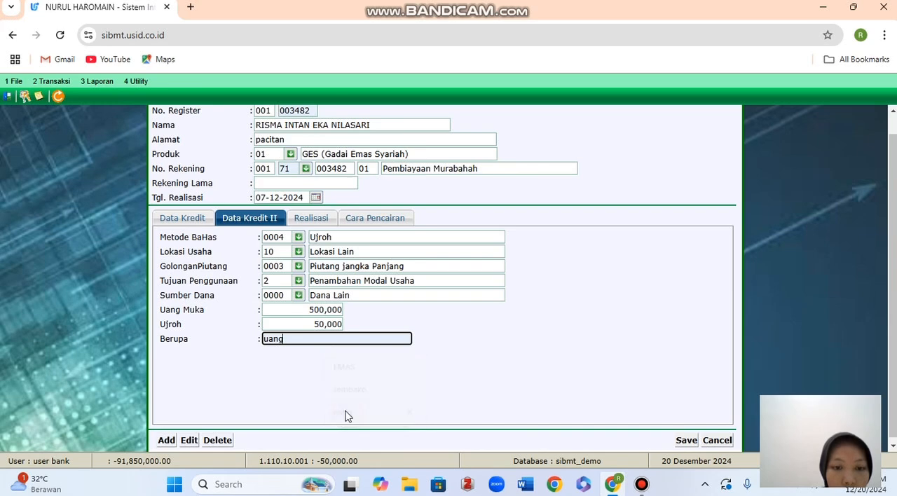
In the Realisasi section, set Margin to 0.00 % per Bulan and Lama Angsuran to 12 Bulan.
click(313, 218)
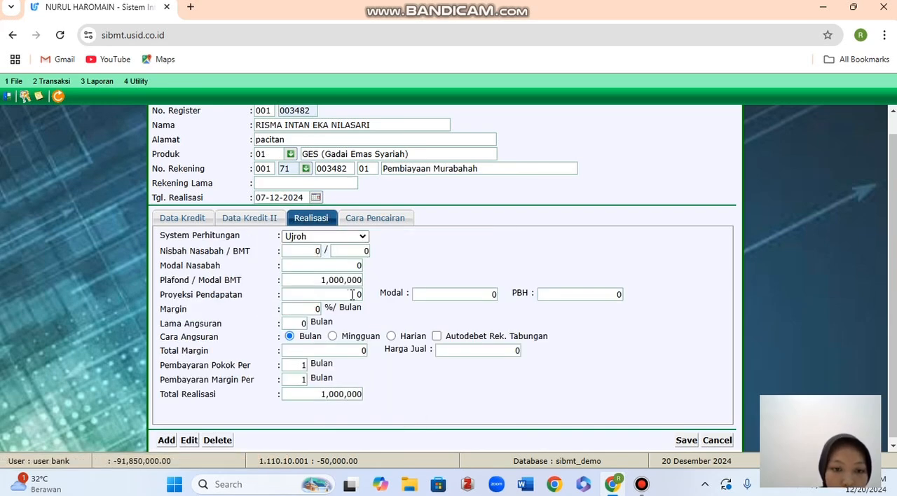
click(315, 309)
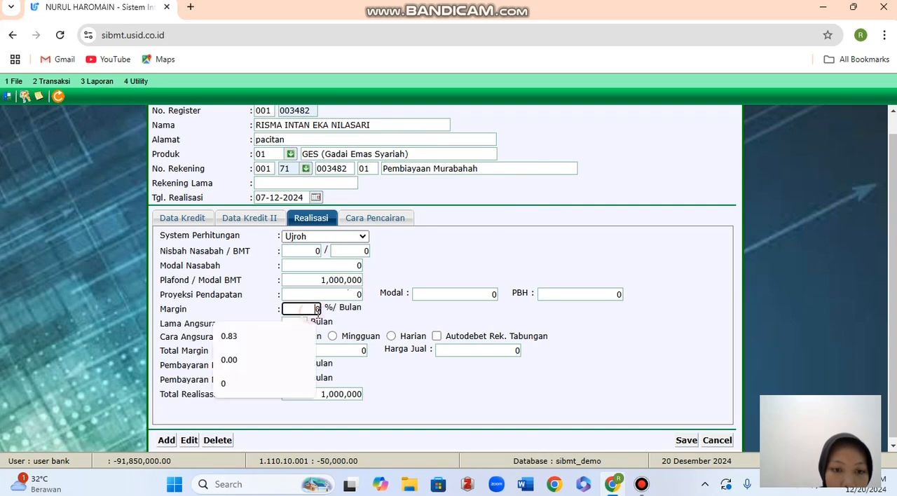
click(254, 358)
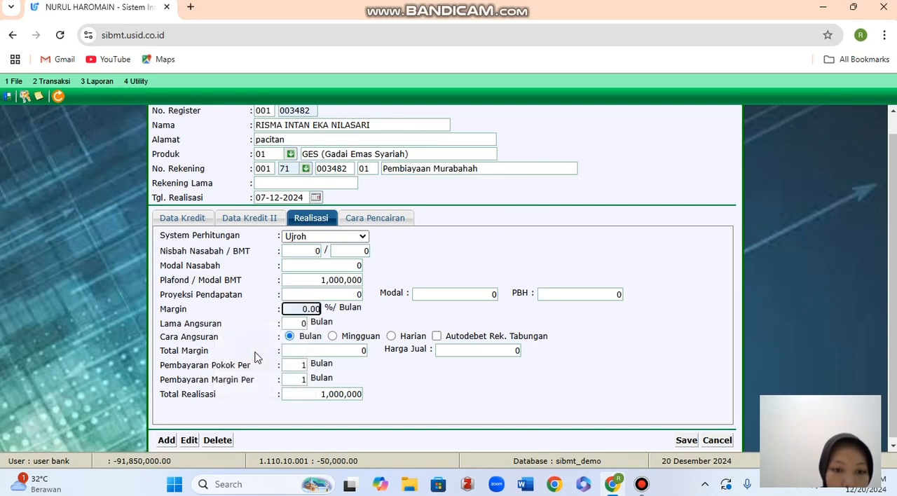
click(301, 324)
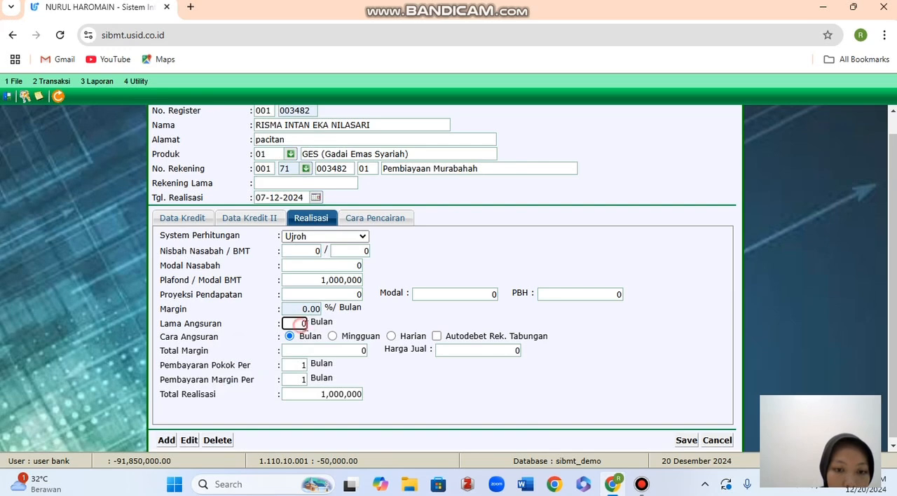
key(BackSpace)
text(12)
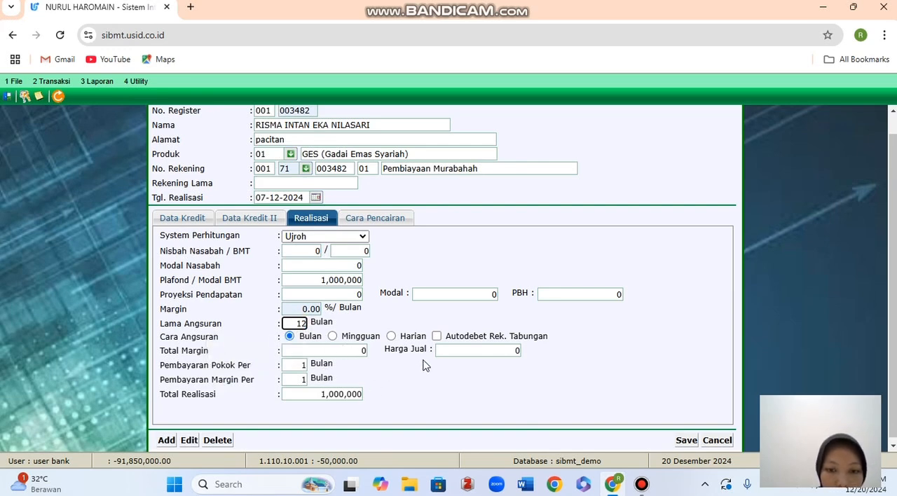
Set Total Margin to 50000 in the Realisasi section and let Harga Jual recalculate.
click(349, 351)
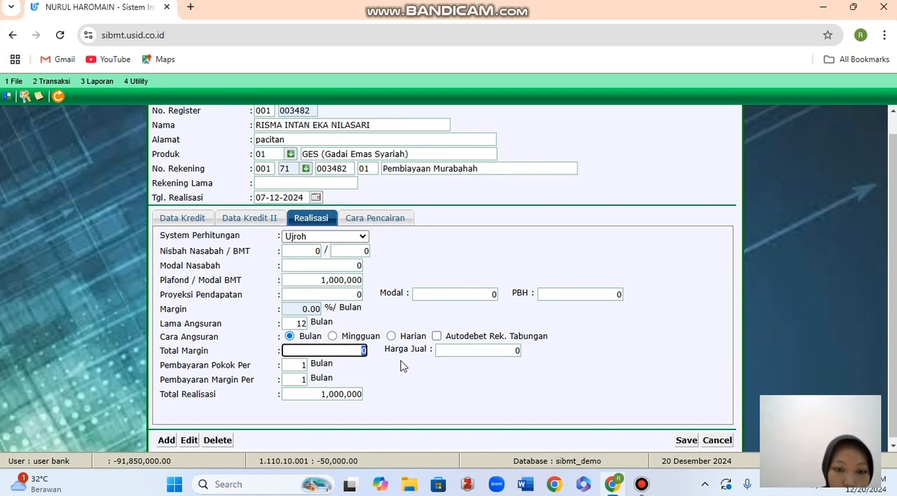
text(5)
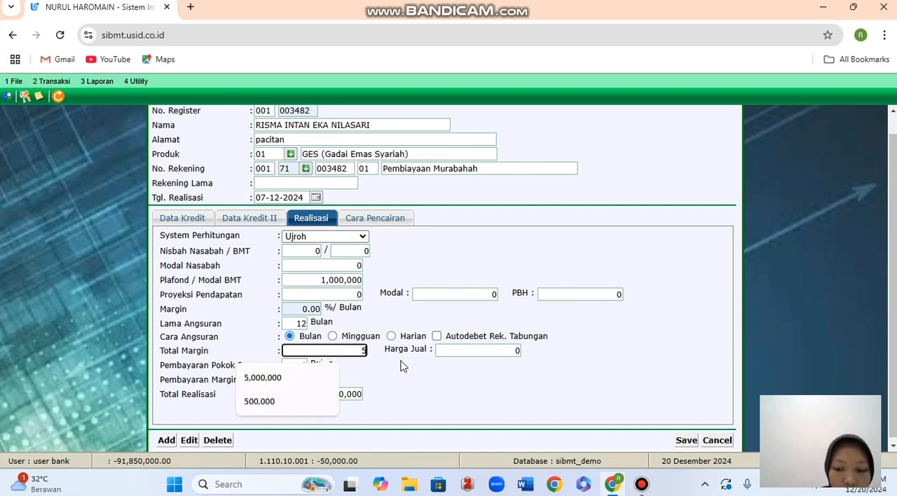
text(0,0000)
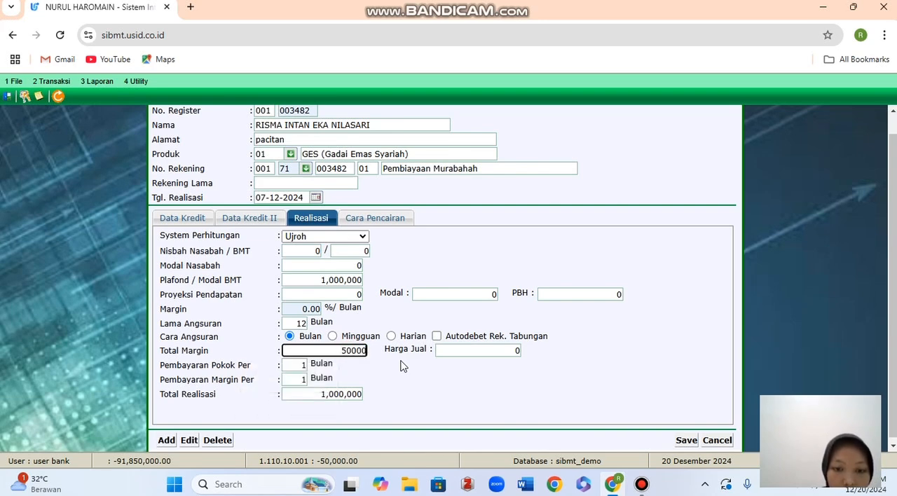
click(447, 351)
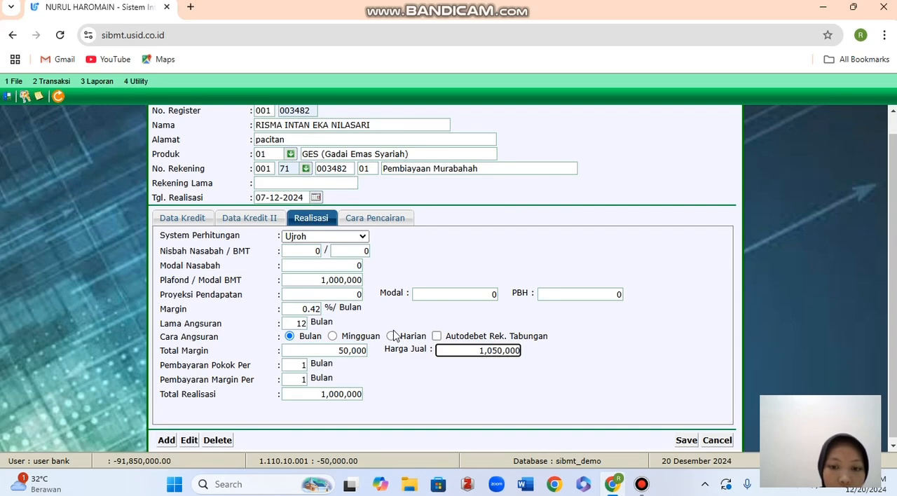
click(354, 265)
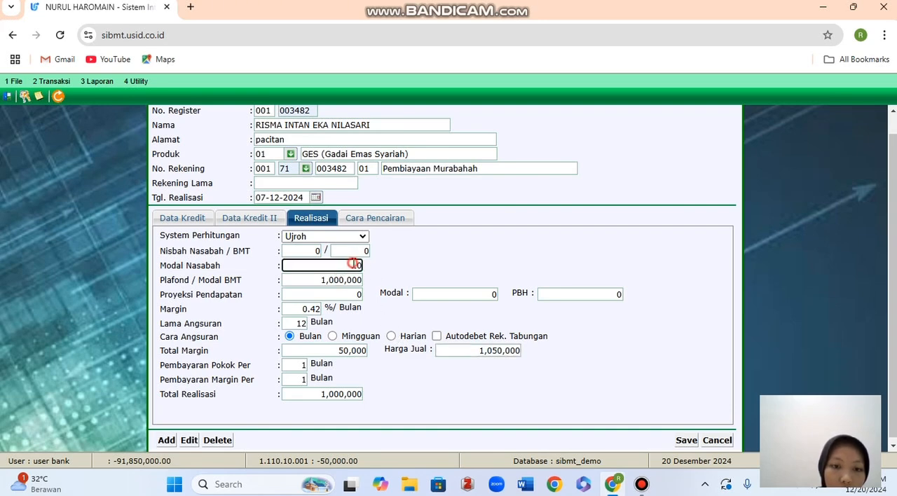
In Cara Pencairan, enter the customer's savings account number in Rek. Tabungan and load the account holder's details.
click(382, 221)
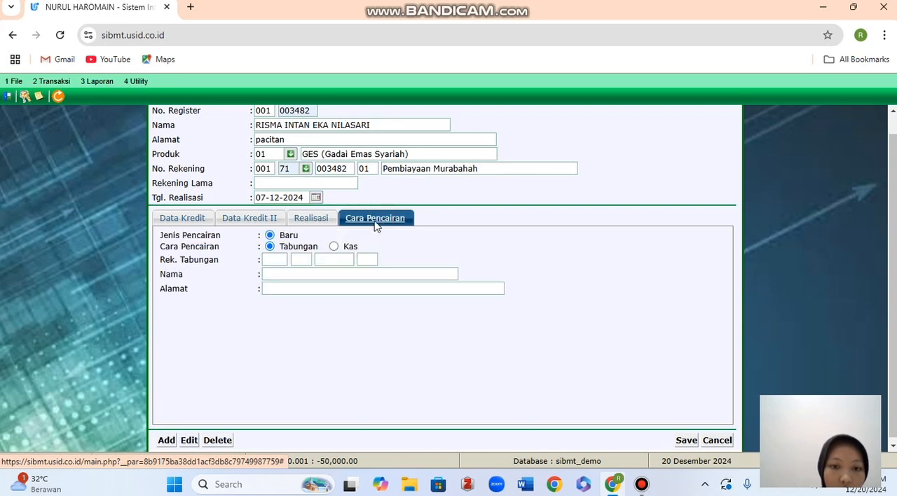
click(280, 259)
click(281, 285)
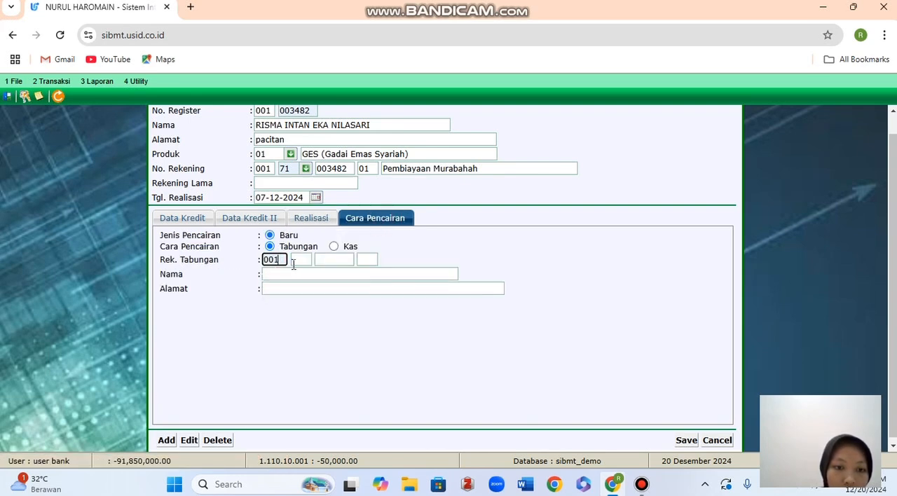
click(294, 261)
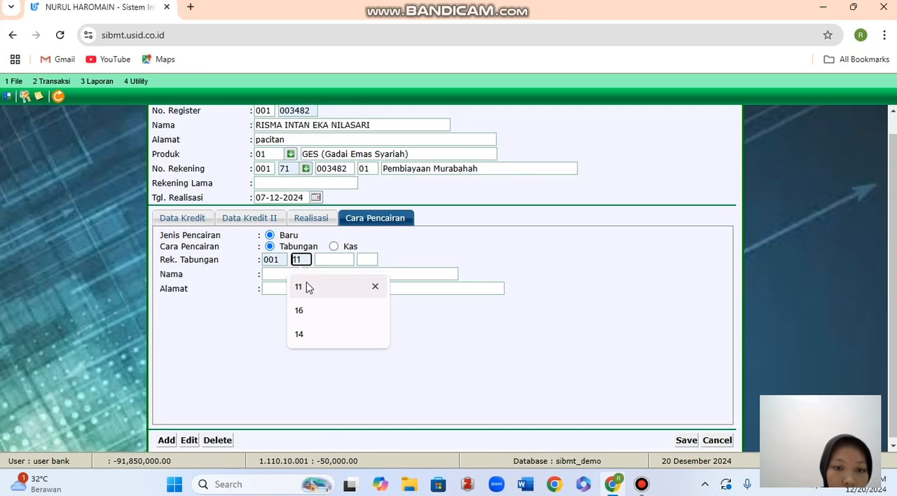
click(307, 287)
click(325, 261)
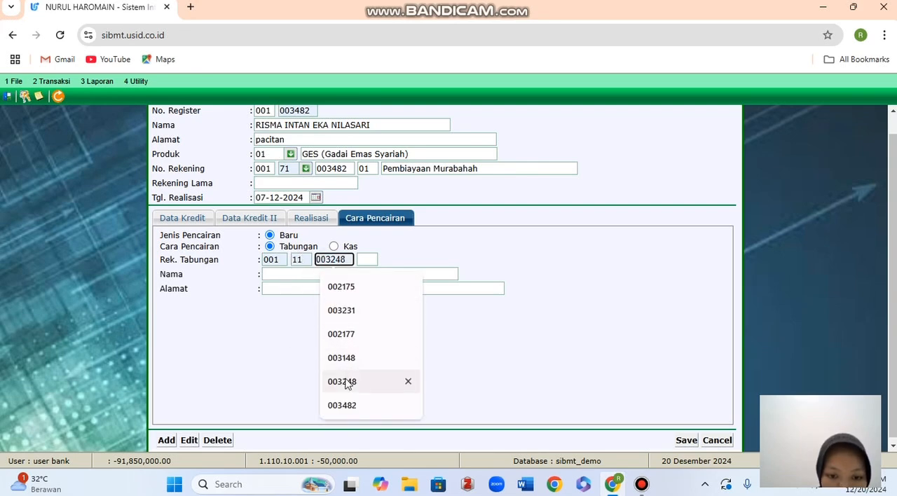
click(346, 403)
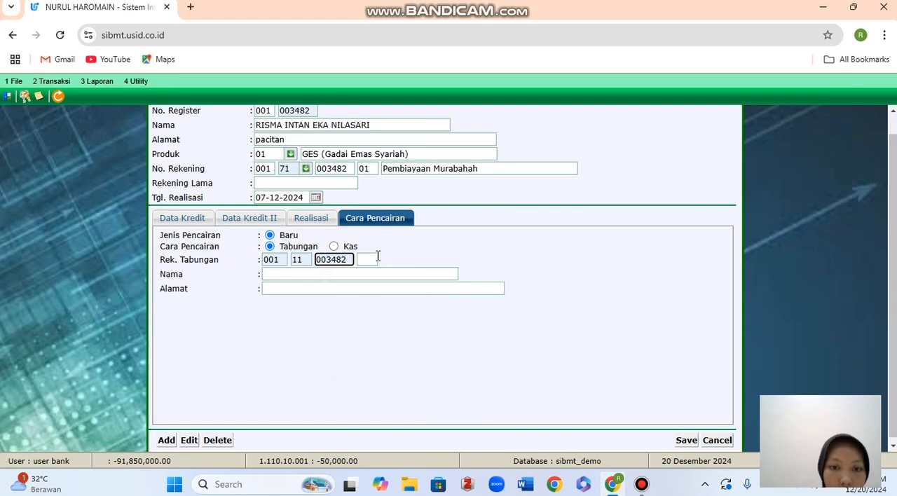
click(369, 259)
click(368, 282)
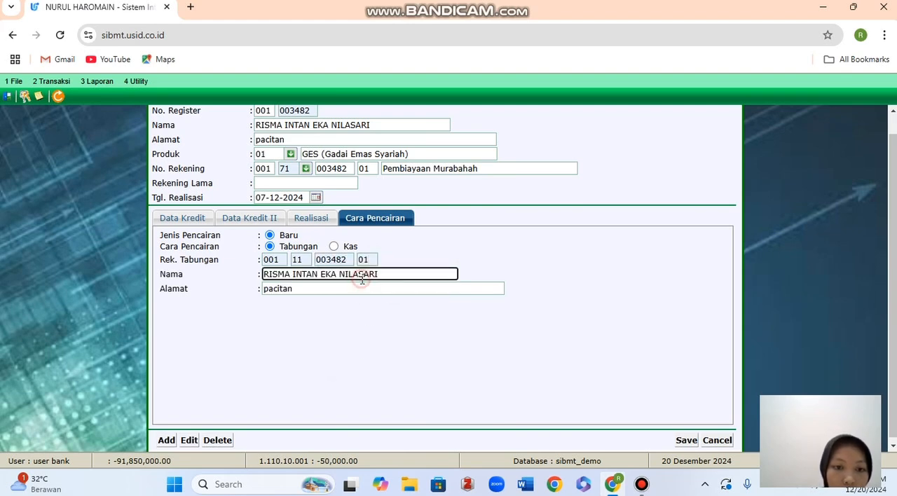
Review the Realisasi, Data Kredit II and Data Kredit sections, save the Realisasi Pembiayaan record and close its form.
click(312, 223)
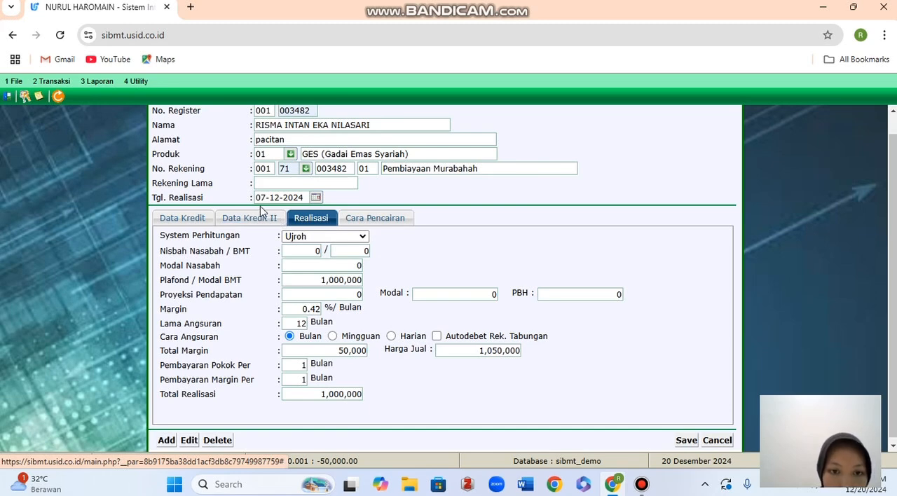
click(264, 220)
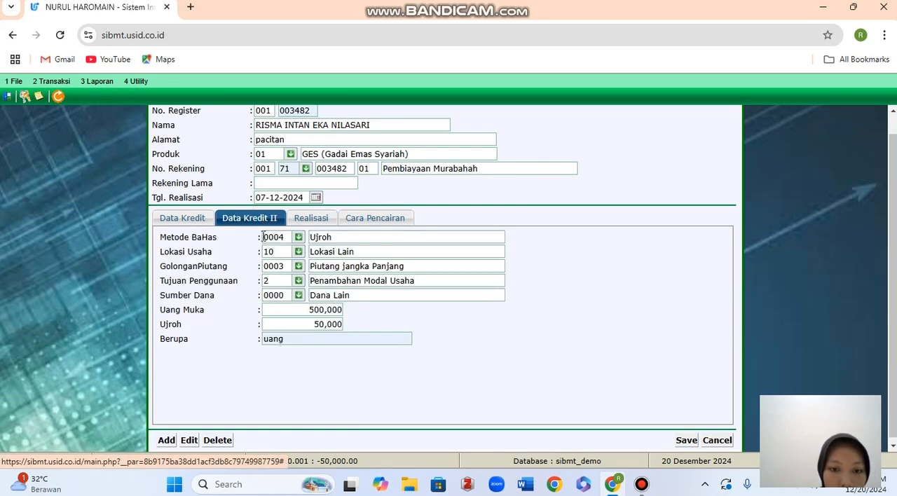
click(195, 219)
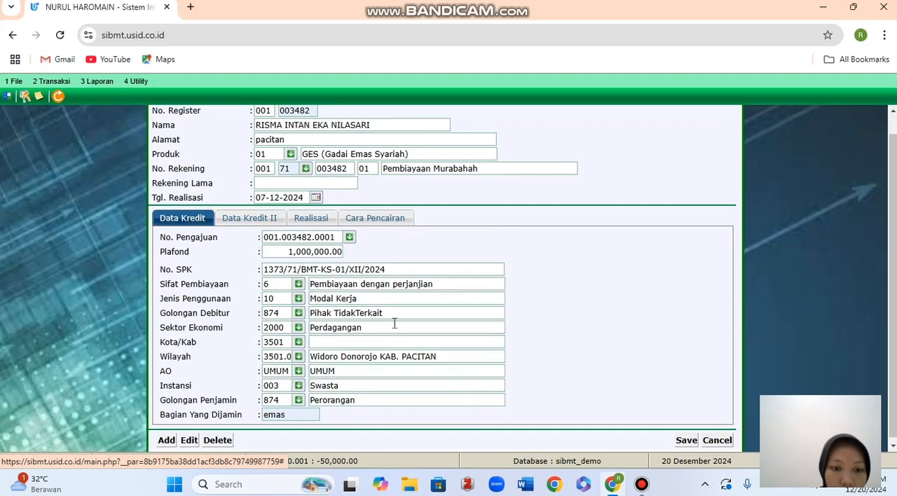
click(686, 440)
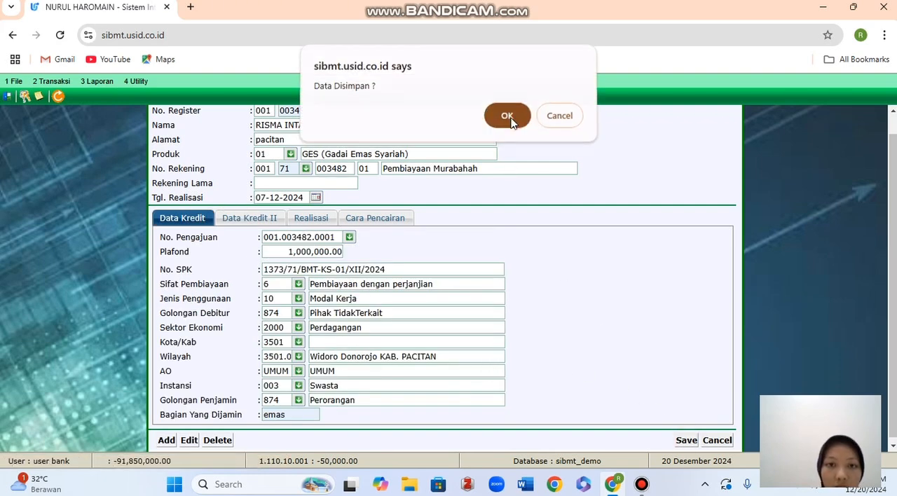
click(511, 122)
scroll(703, 139, up, 1)
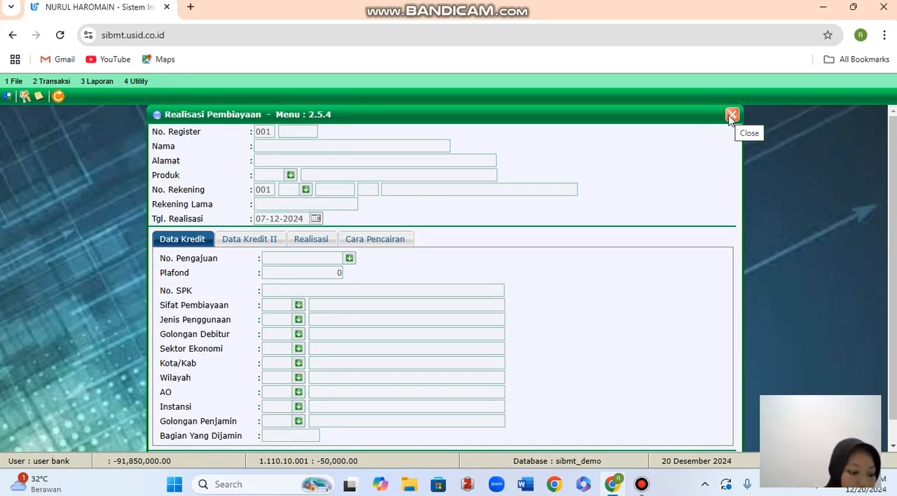
click(731, 115)
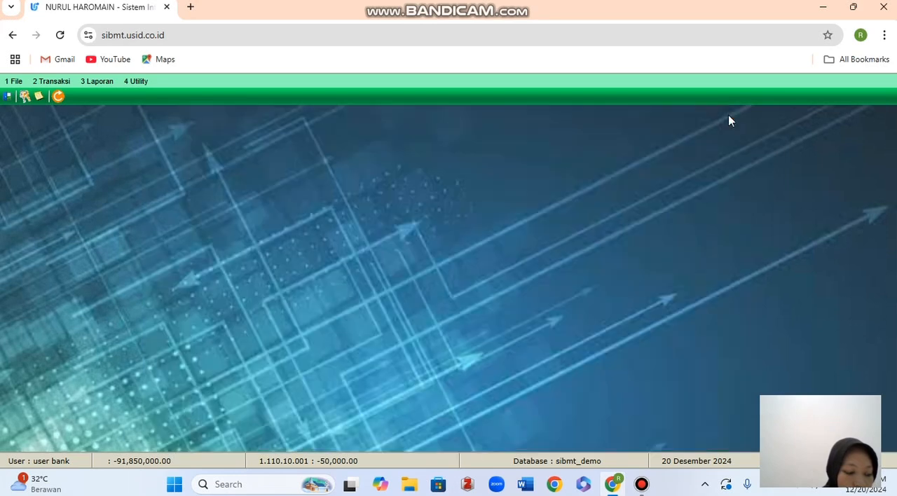
Search Cari Register Nasabah by the customer's first name and open the detail record of the newly registered customer.
click(57, 84)
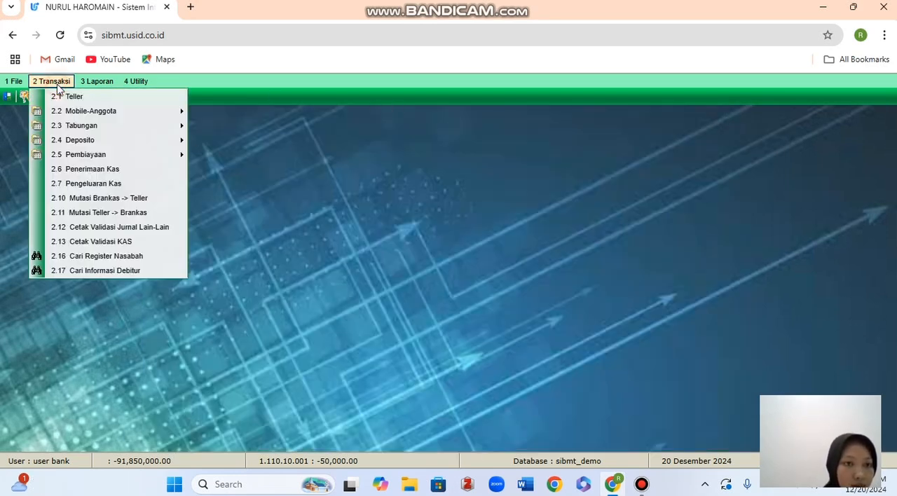
click(77, 257)
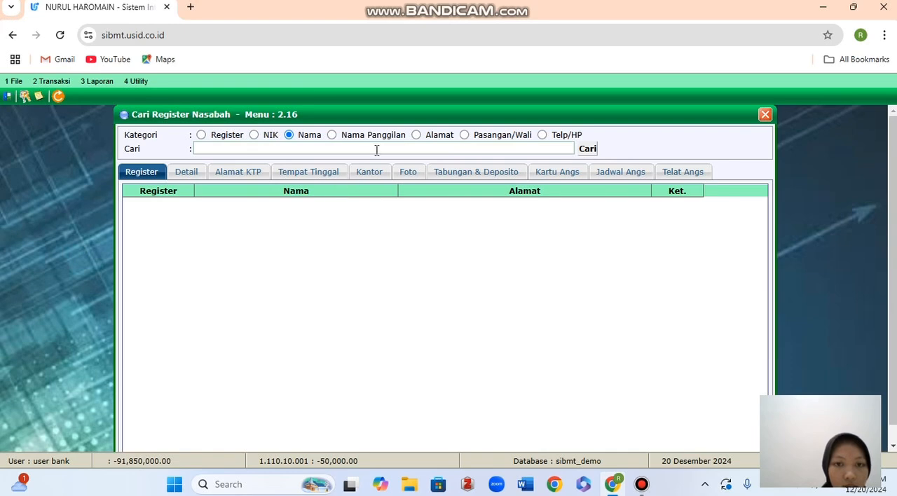
click(377, 150)
click(319, 175)
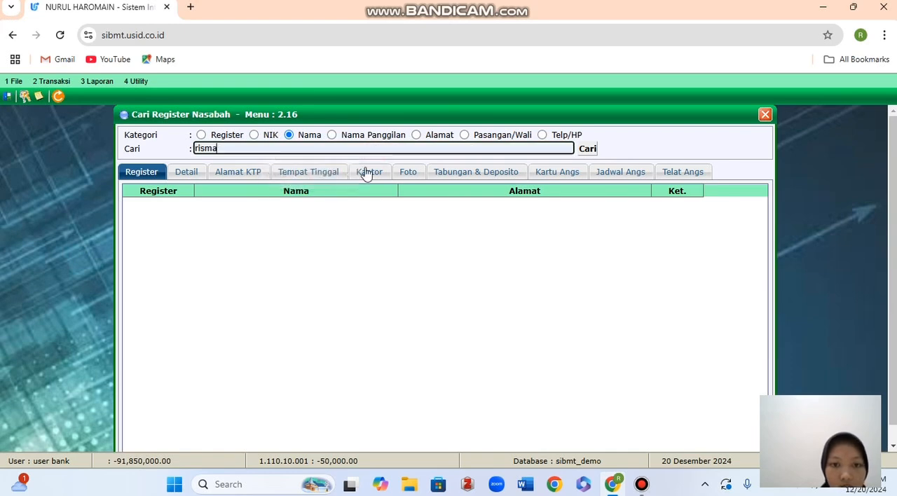
click(581, 149)
scroll(343, 300, down, 8)
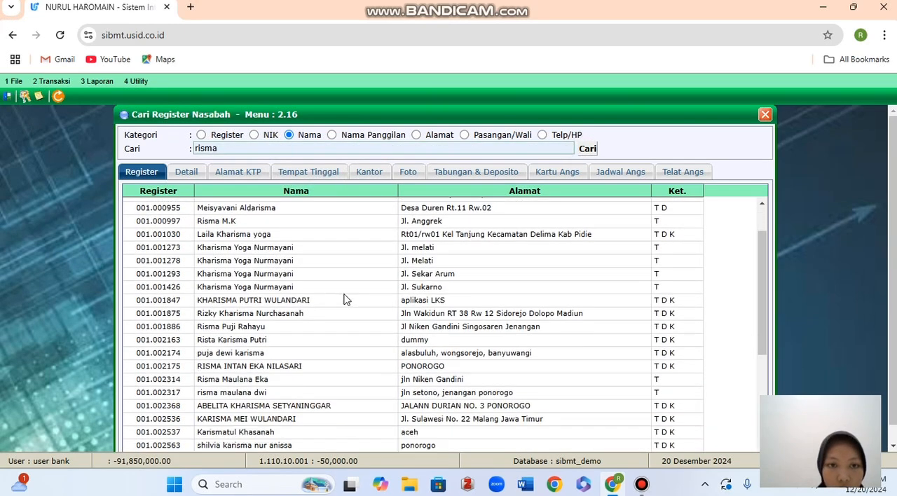
double_click(264, 443)
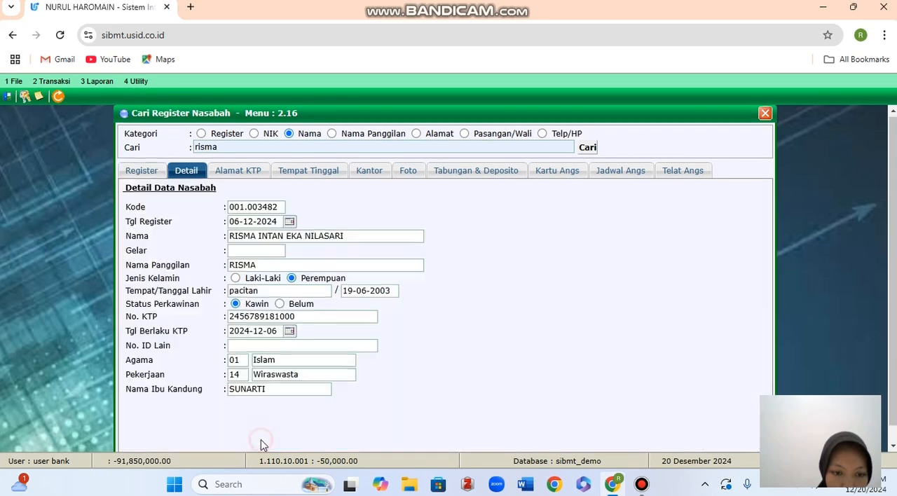
Display the transaction history of the customer's savings account and deposito account.
click(508, 160)
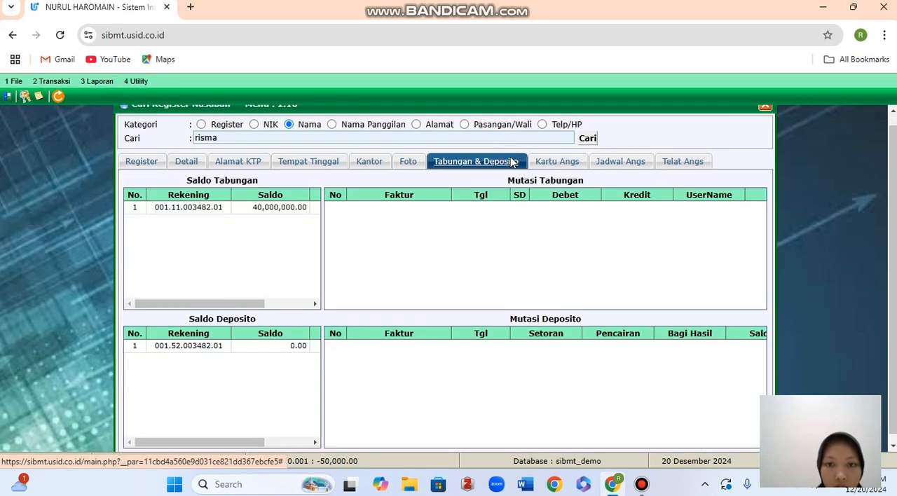
click(276, 211)
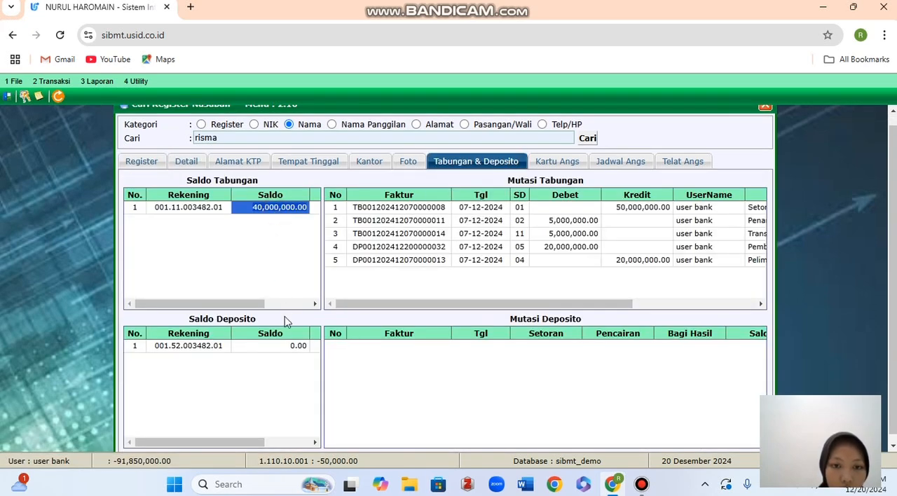
click(290, 351)
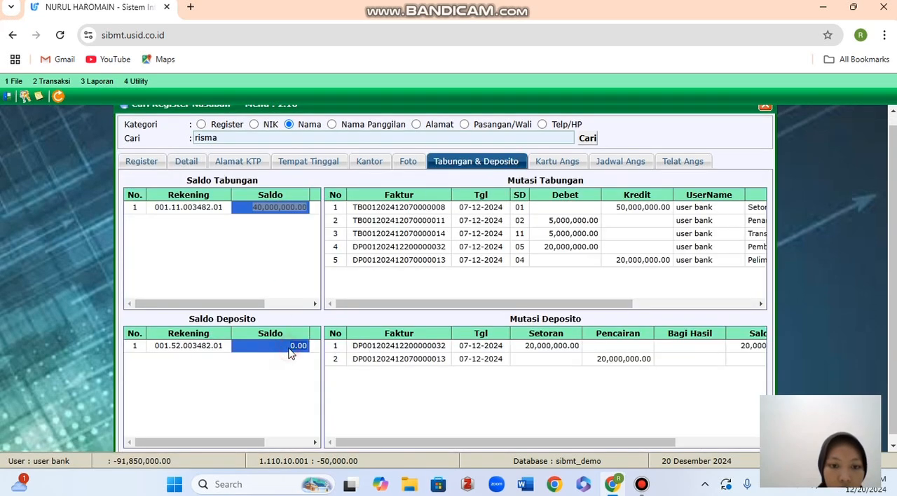
View the financing account's Kartu Angsuran and Jadwal Angsuran, and close the customer register search.
click(561, 162)
click(242, 212)
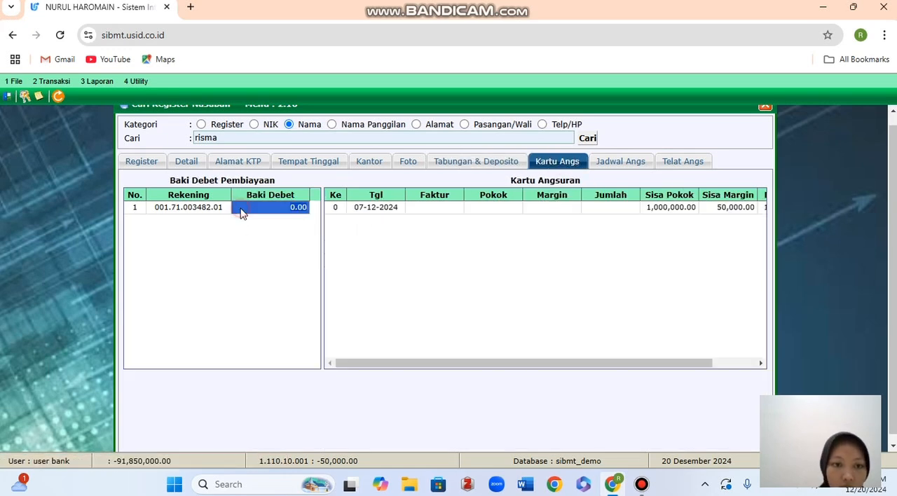
click(615, 165)
click(201, 211)
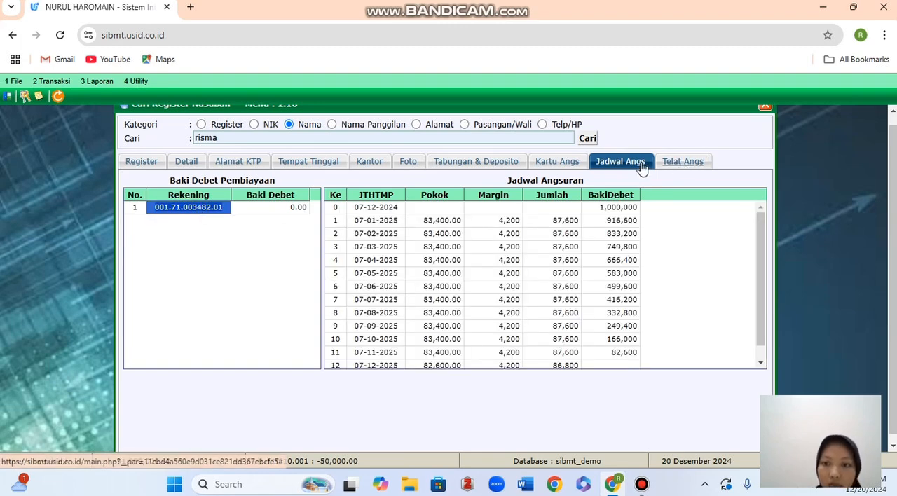
scroll(533, 208, up, 1)
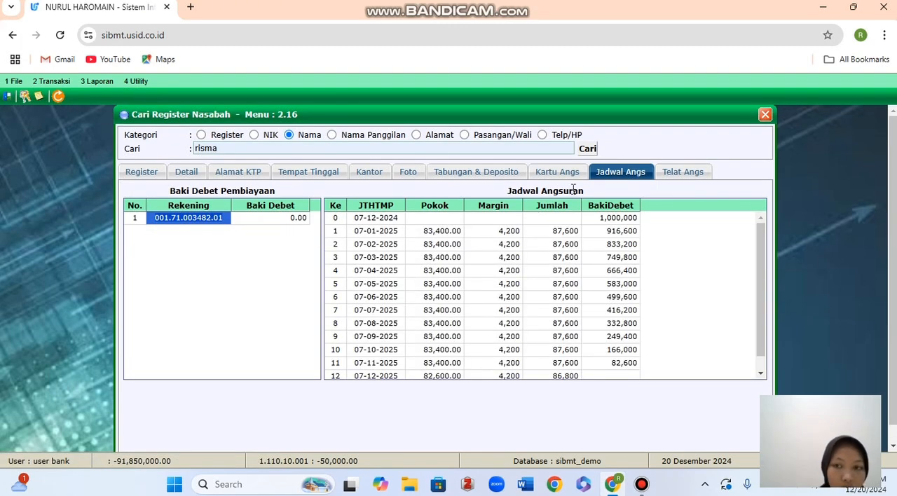
click(765, 114)
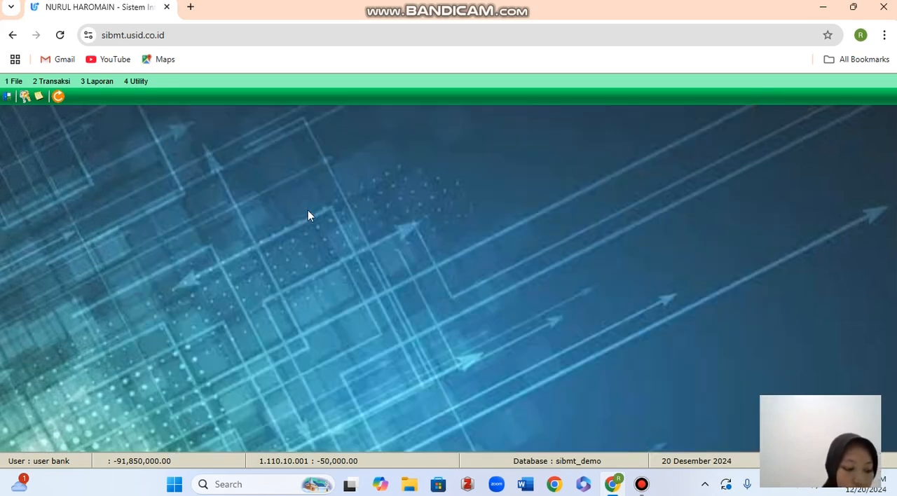
Open the Pencairan Pembiayaan form and enter the customer's financing account number to load the pending disbursement.
click(61, 84)
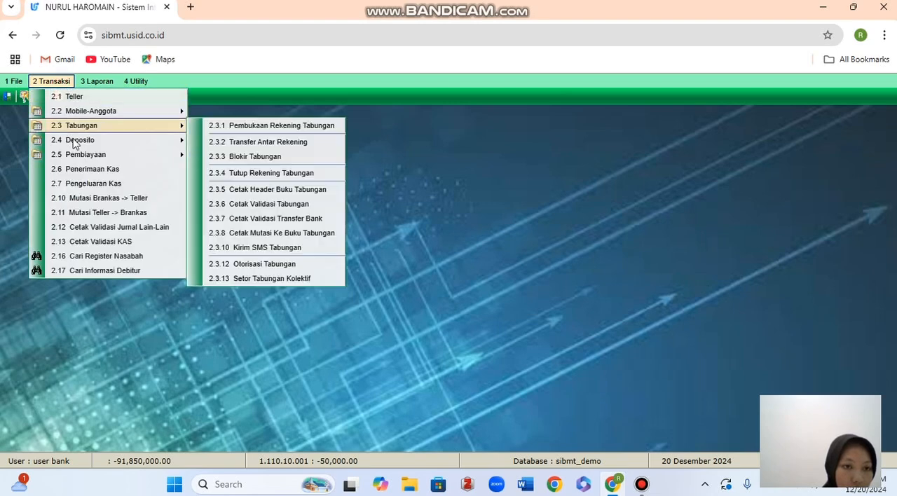
mouse_move(79, 159)
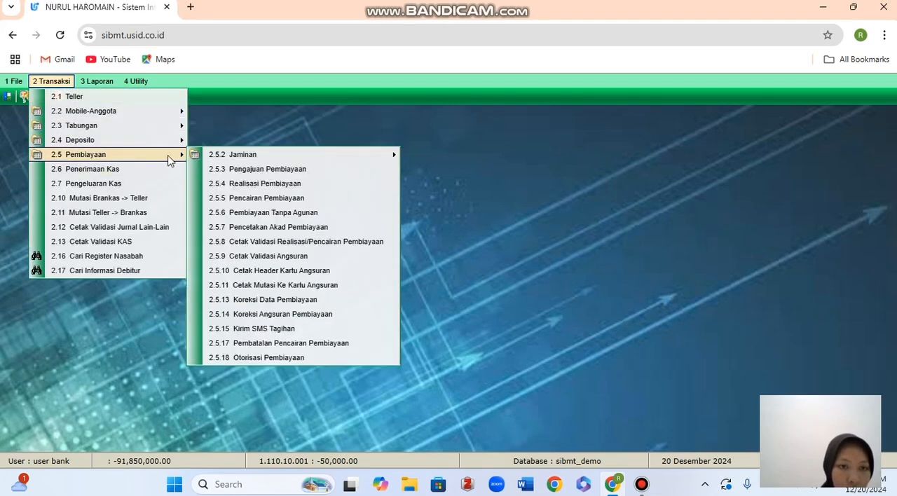
mouse_move(208, 159)
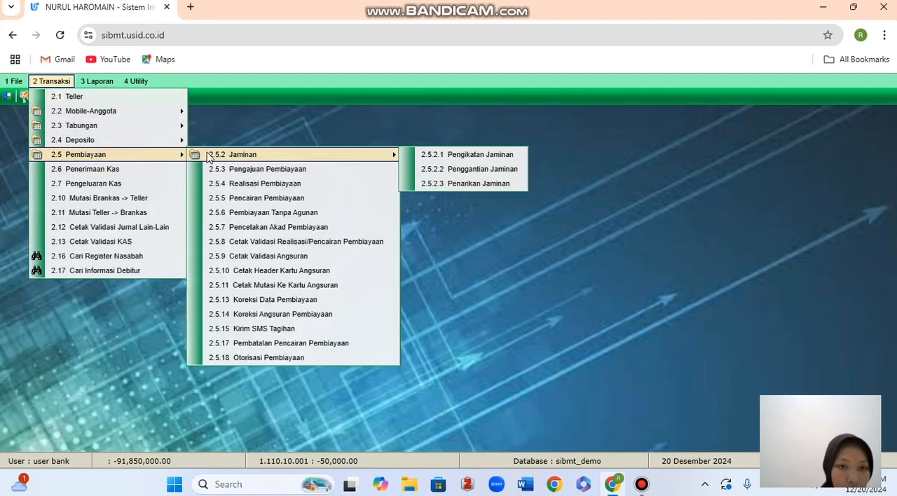
click(223, 199)
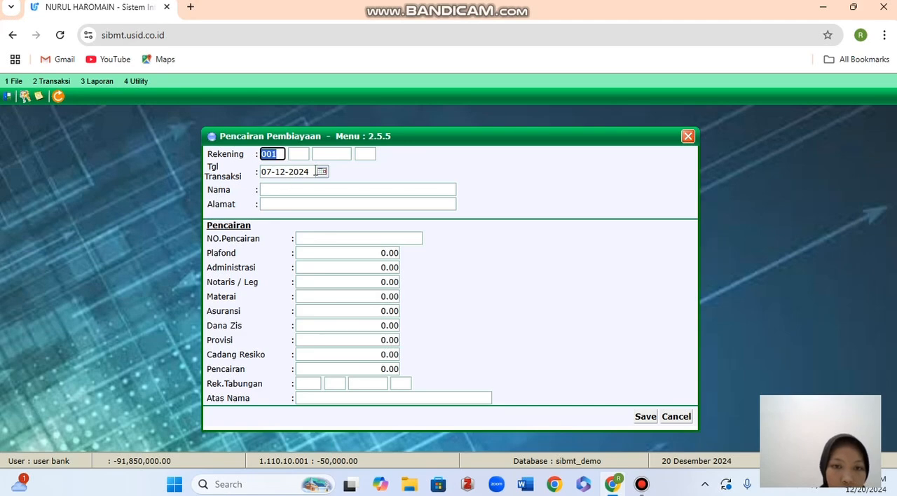
click(295, 157)
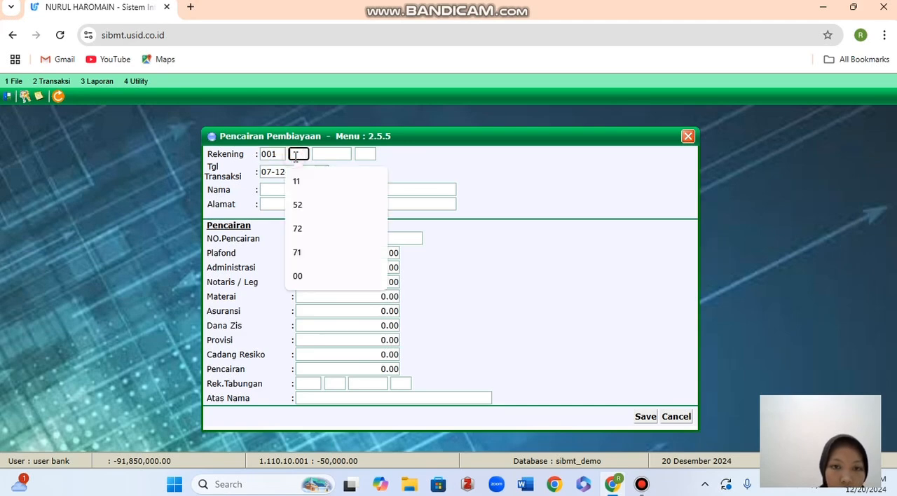
click(298, 252)
click(329, 155)
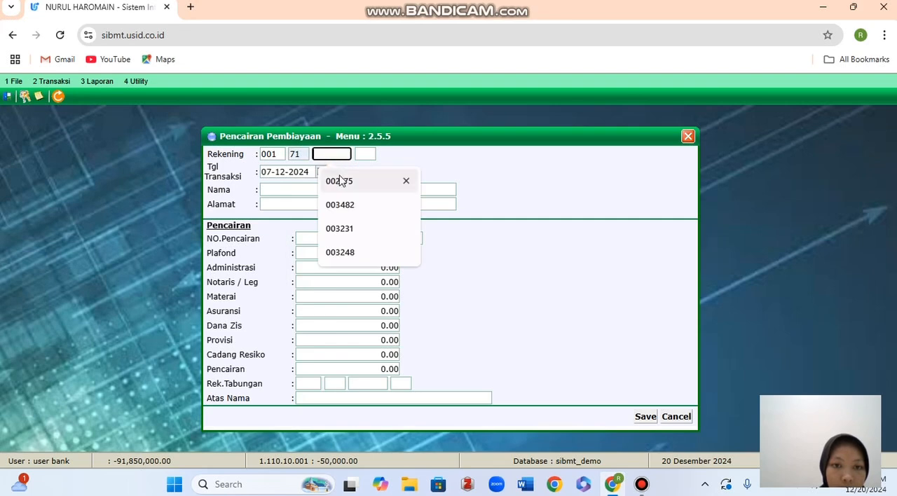
click(344, 206)
click(365, 155)
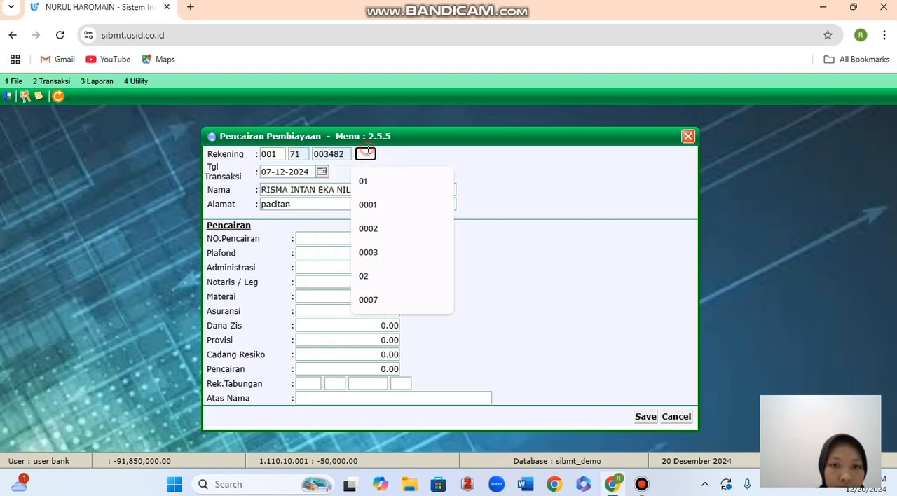
click(366, 182)
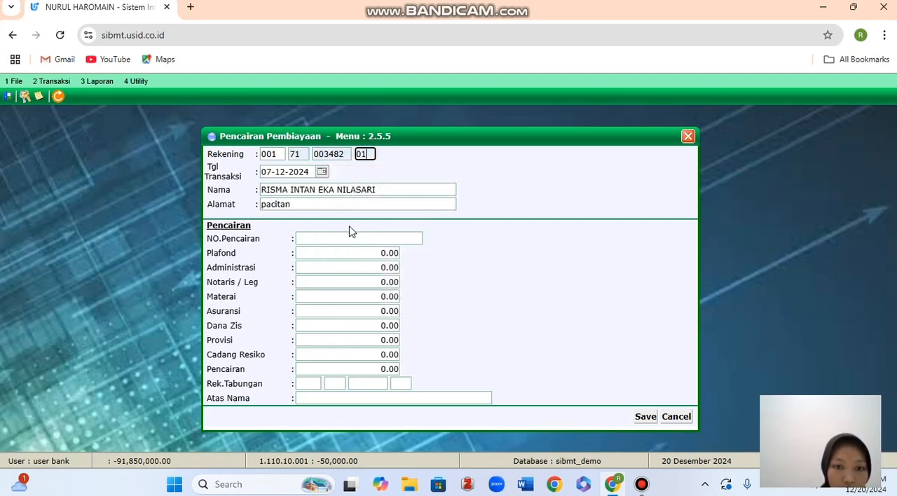
Set the disbursement's Administrasi fee to 10,000 and its Notaris / Leg fee to 20,000.
click(363, 267)
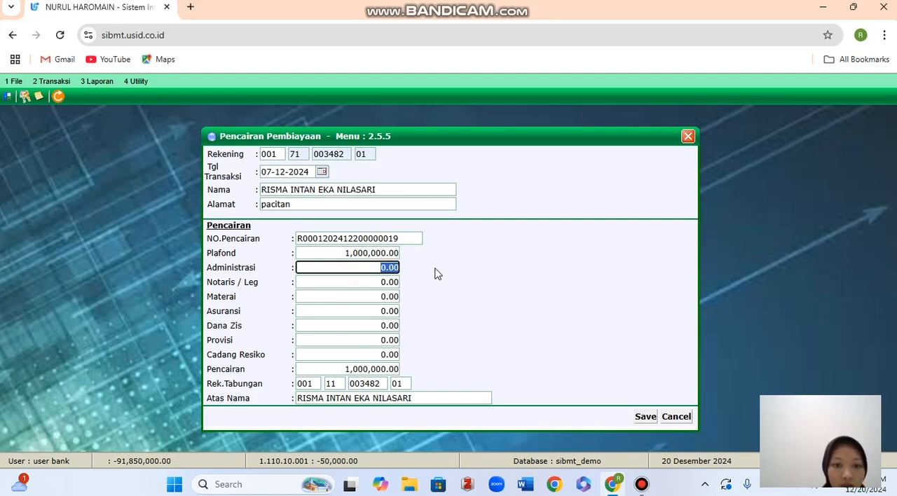
text(10000)
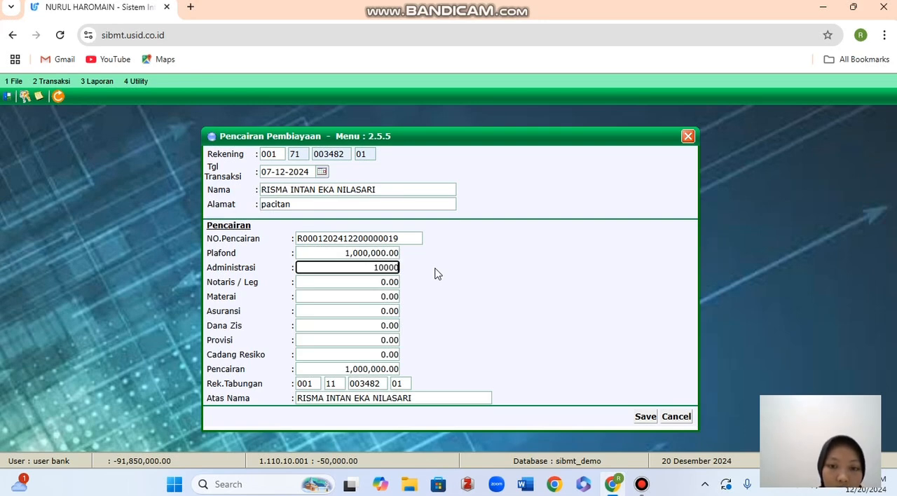
text(,000)
key(Tab)
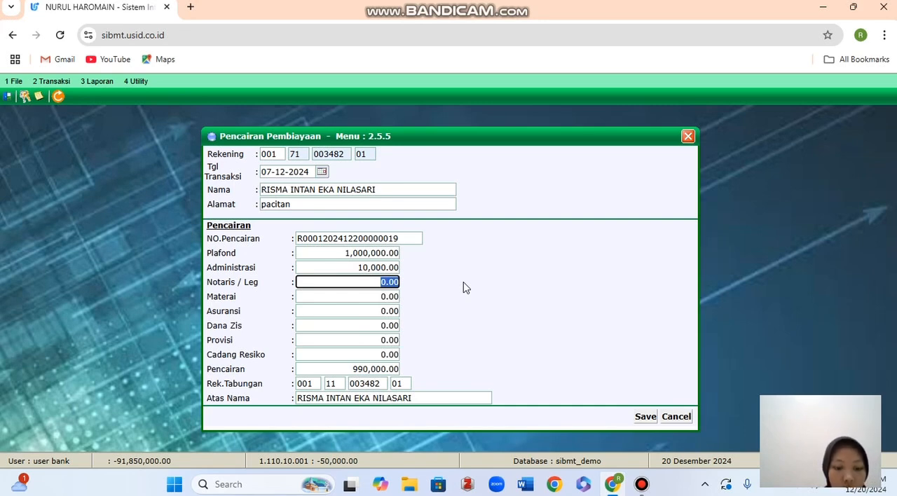
text(20,00)
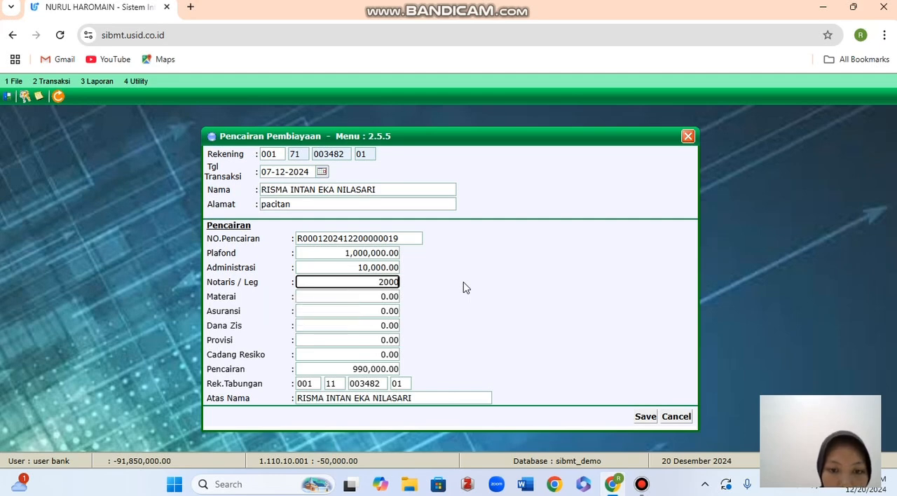
text(0)
click(464, 287)
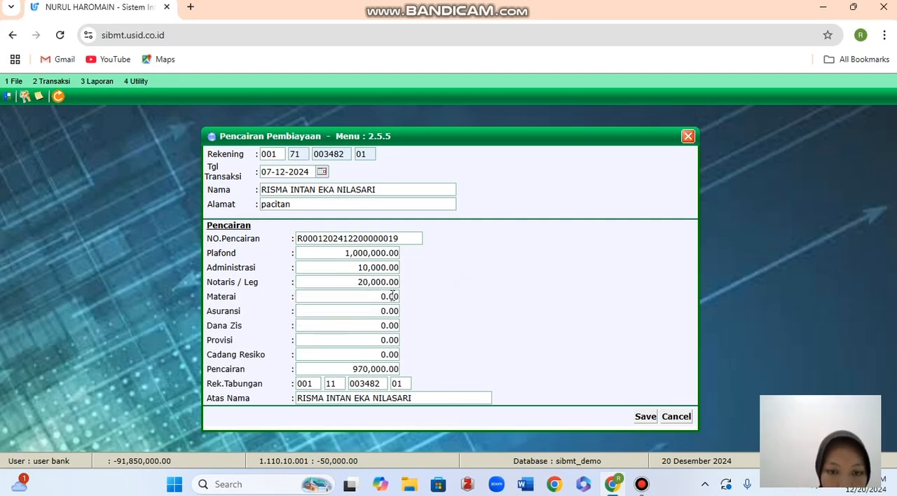
Set the disbursement's Materai cost to 10,000 and its Asuransi cost to 50,000.
click(358, 300)
text(1)
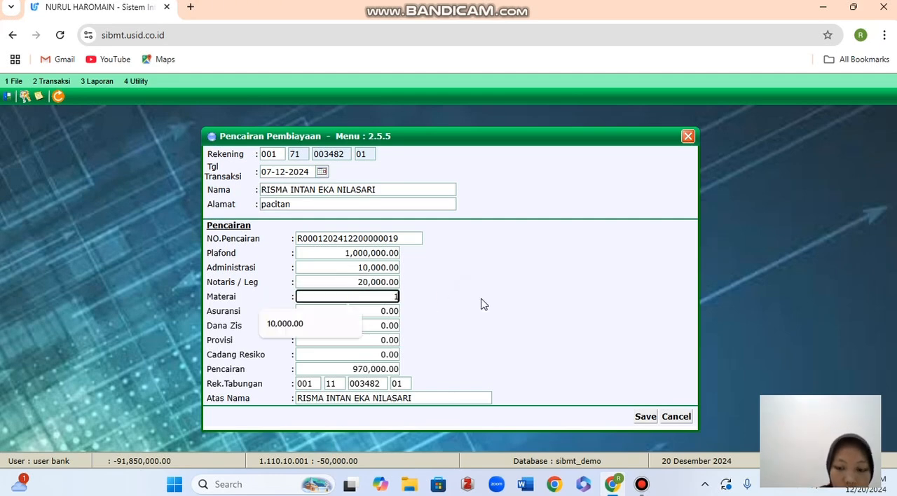
text(0000)
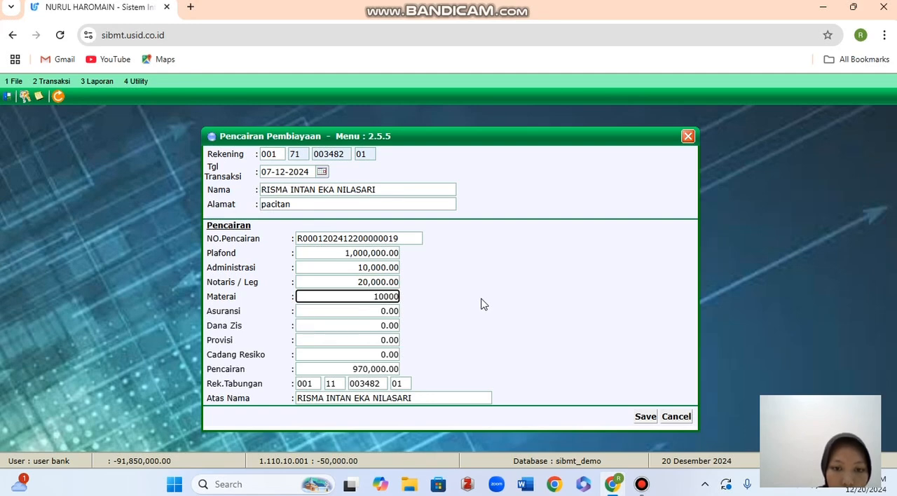
click(480, 303)
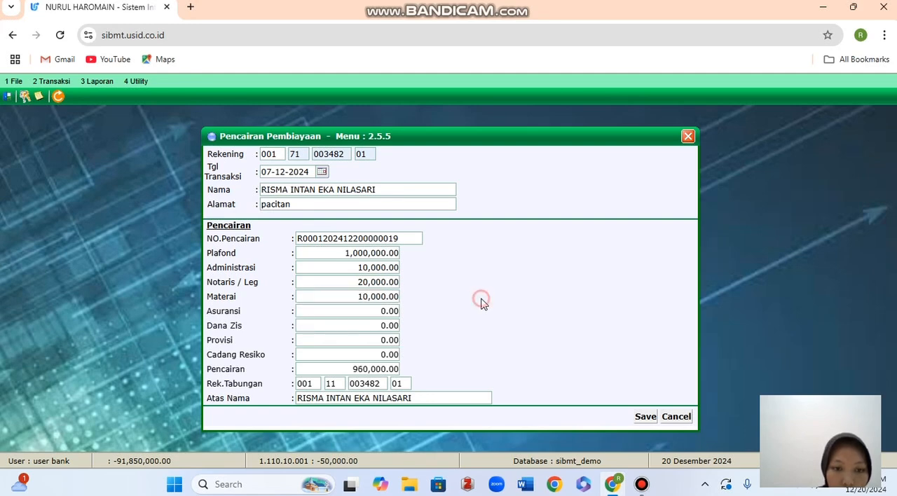
click(363, 314)
text(50,00)
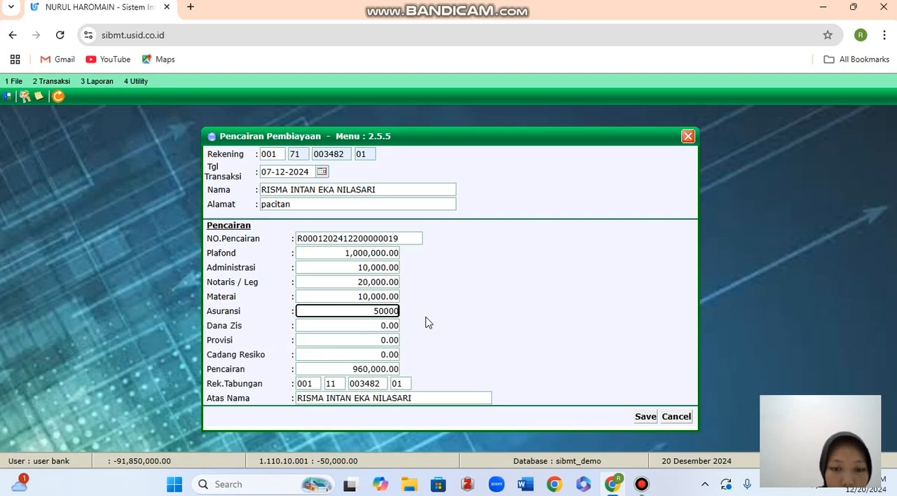
text(0)
click(429, 322)
Set the disbursement's Dana Zis and Provisi to 10,000 each and its Cadang Resiko to 20,000.
click(364, 328)
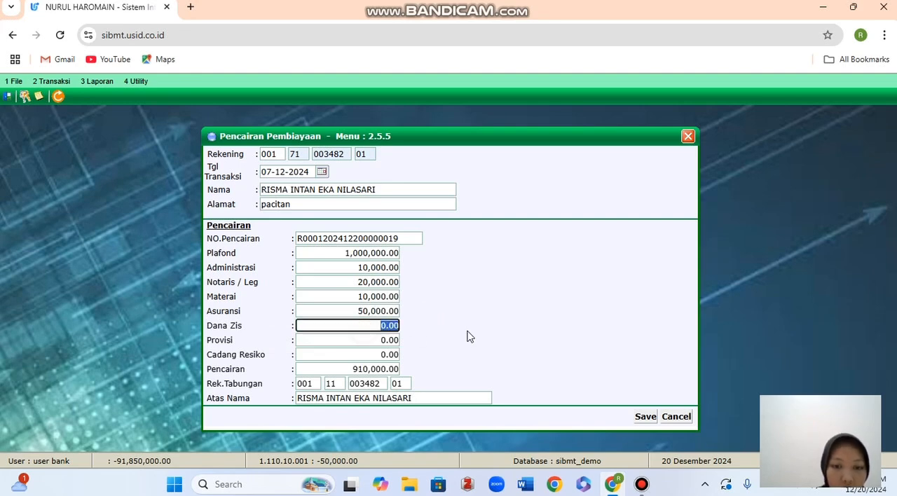
text(10000)
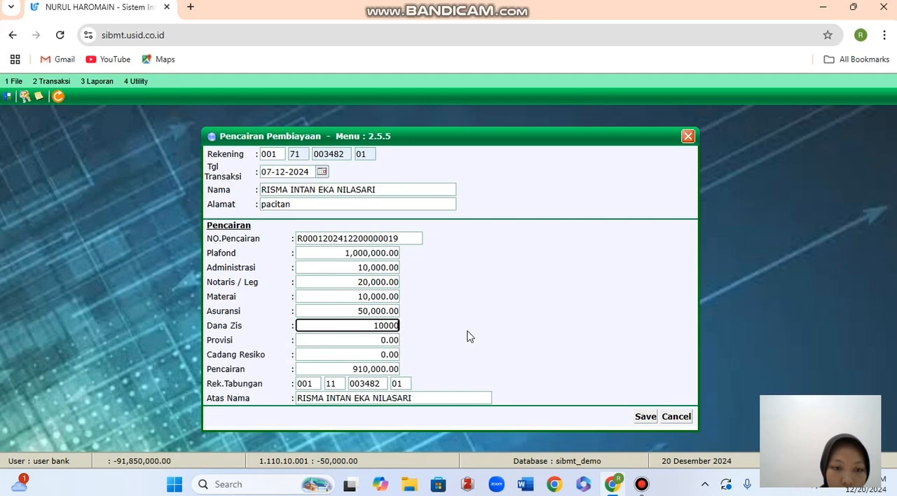
click(467, 337)
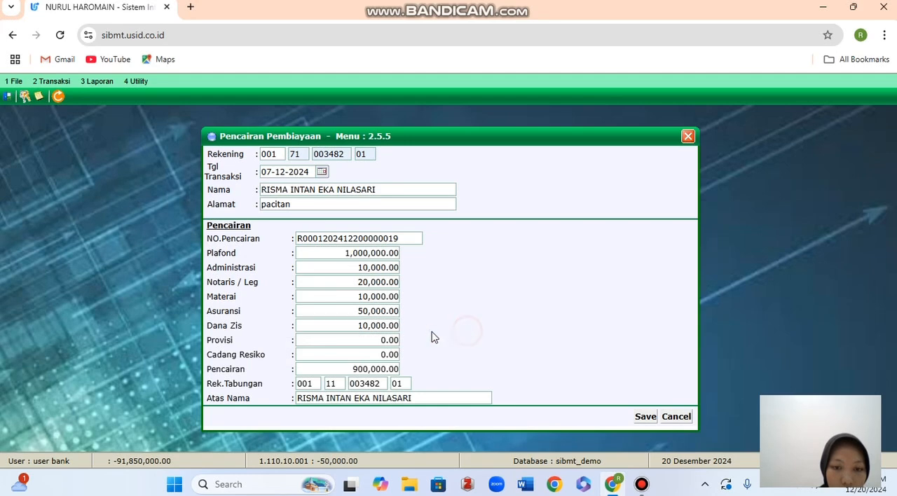
click(384, 340)
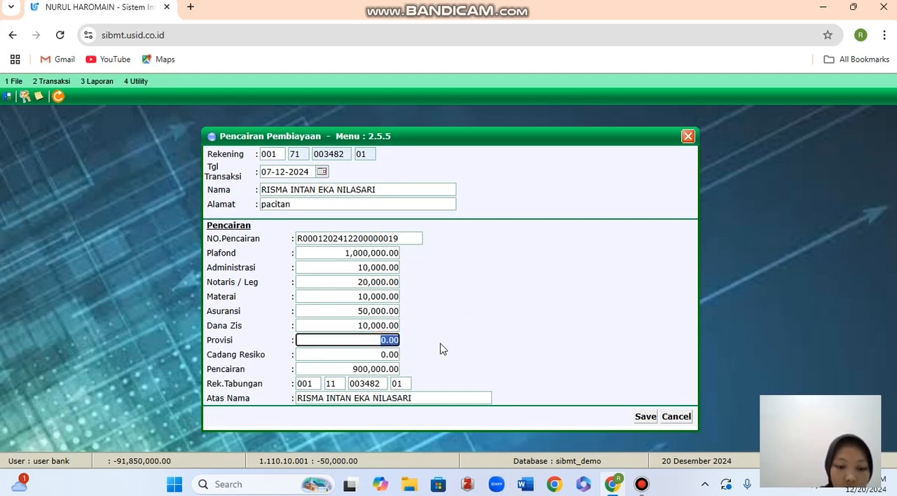
text(10)
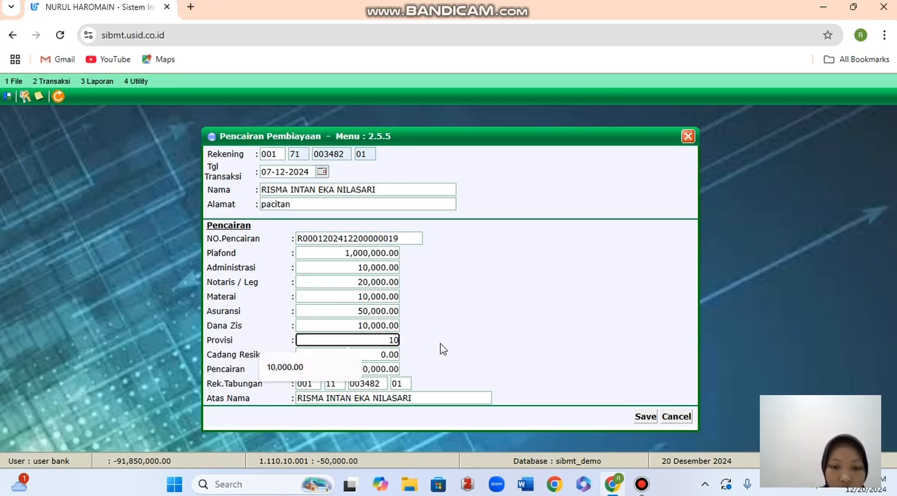
text(0000)
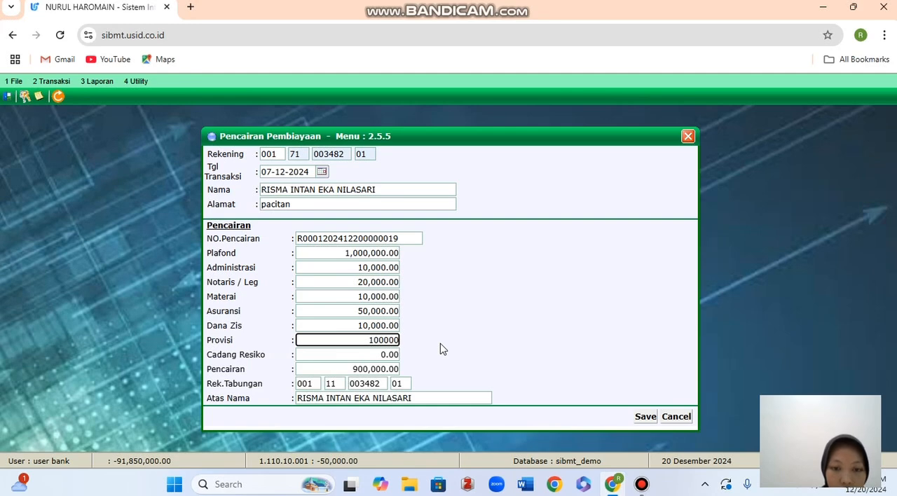
key(BackSpace)
key(Tab)
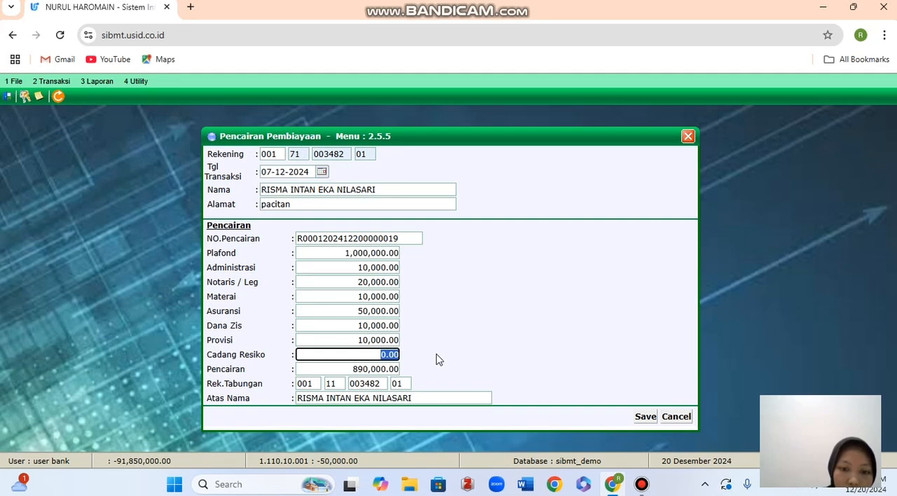
text(20)
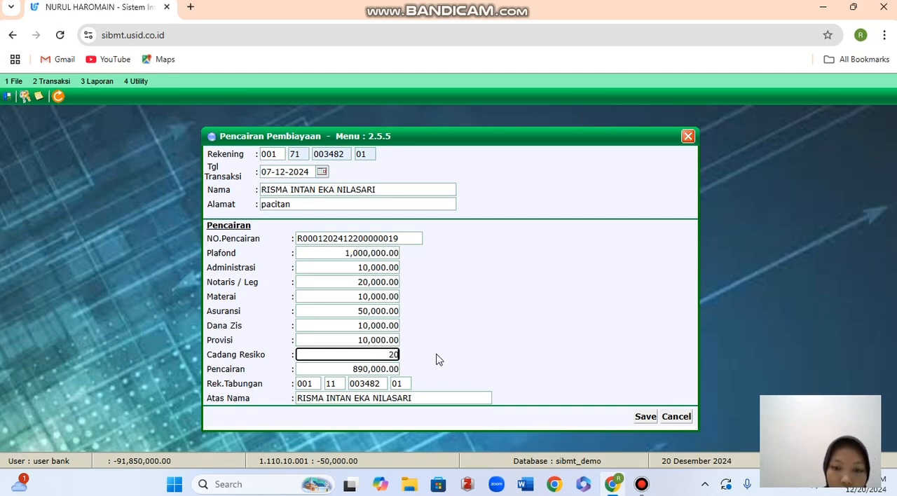
text(,000)
click(436, 359)
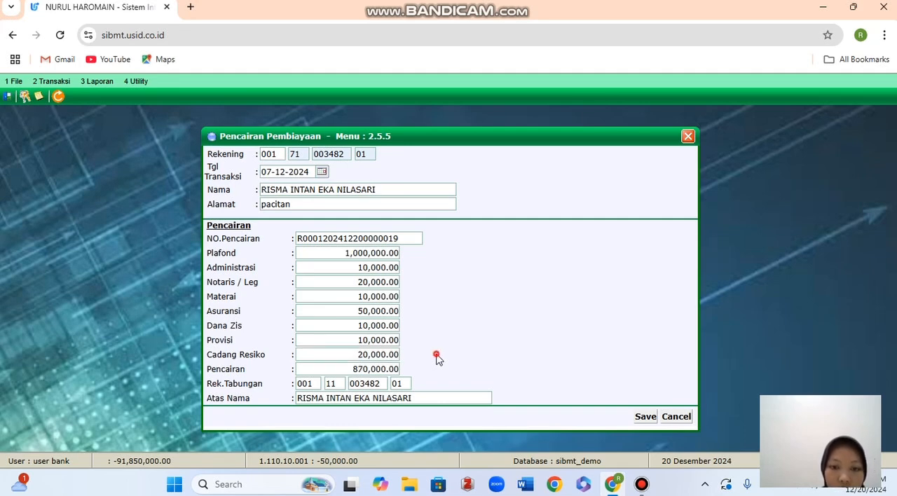
Save the Pencairan Pembiayaan record, continue with the receipt printing and close the form.
click(654, 417)
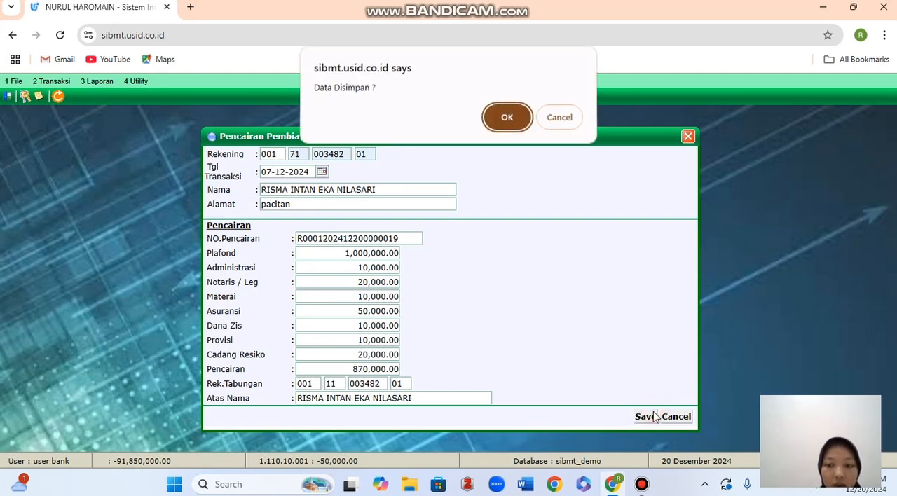
click(507, 118)
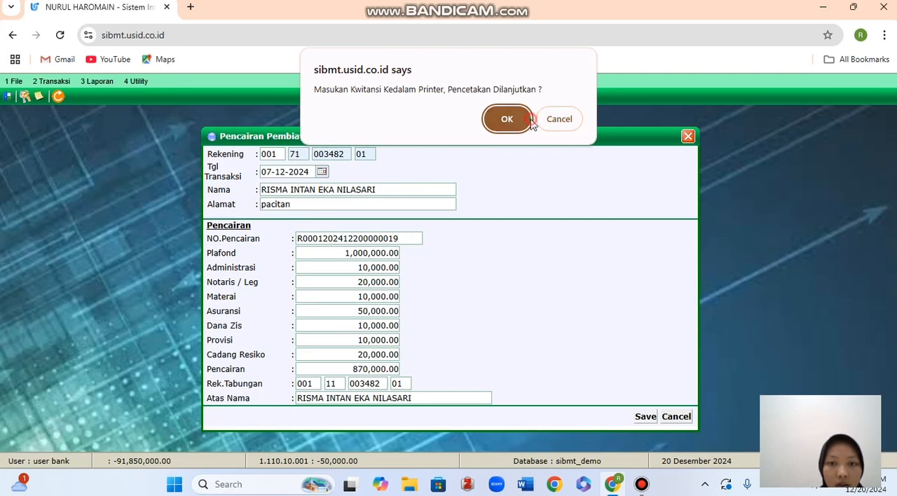
click(529, 120)
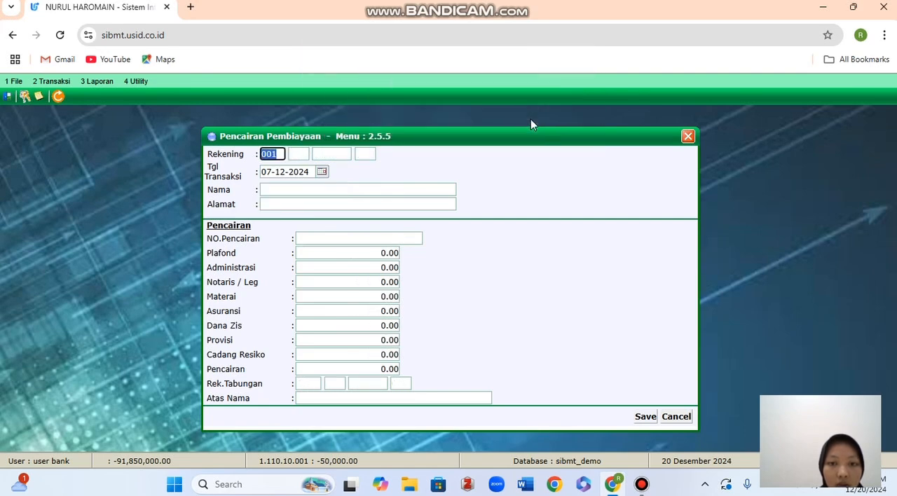
click(688, 138)
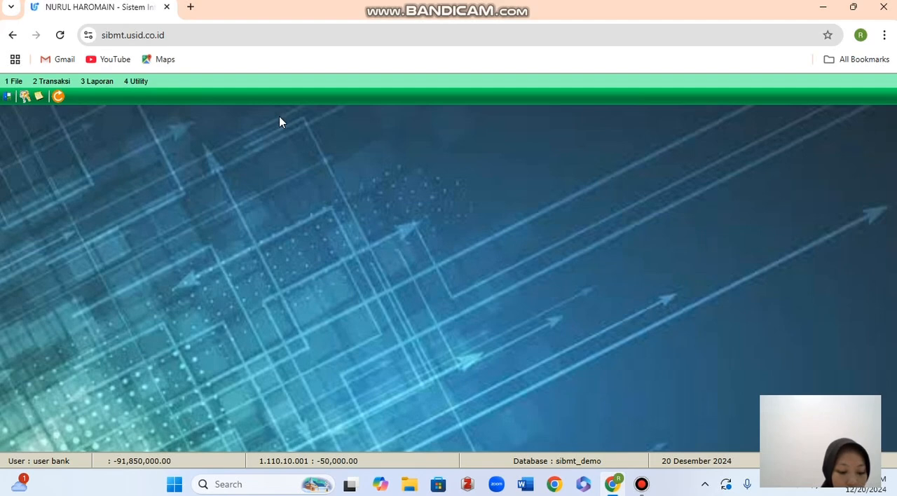
Open the Transaksi Teller form and enter the customer's financing account number to load its Angsuran details.
click(56, 81)
click(72, 98)
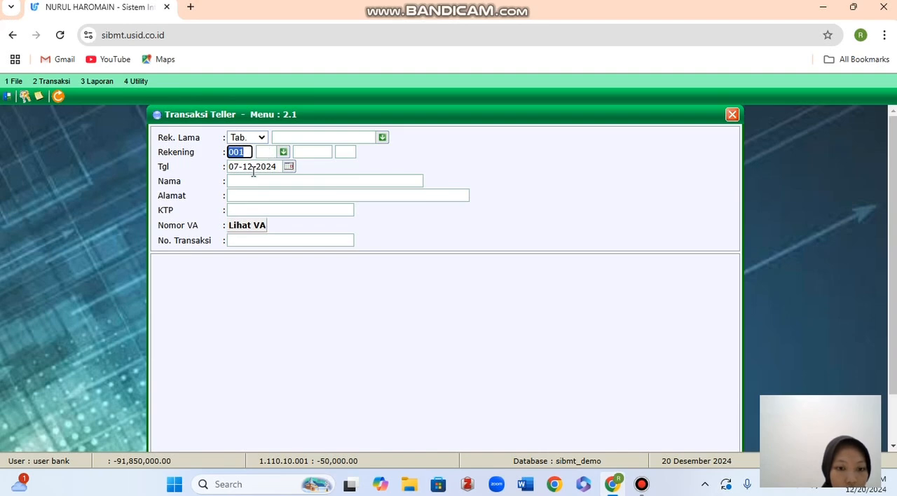
click(271, 152)
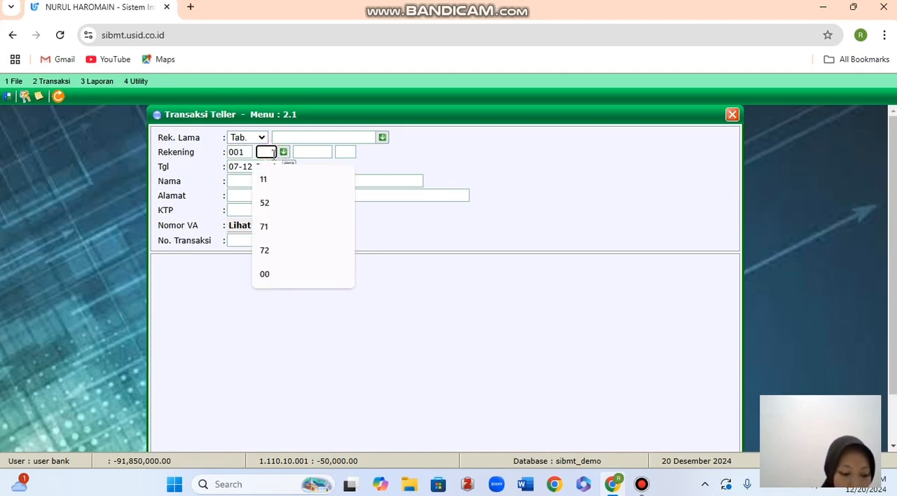
click(265, 227)
click(318, 152)
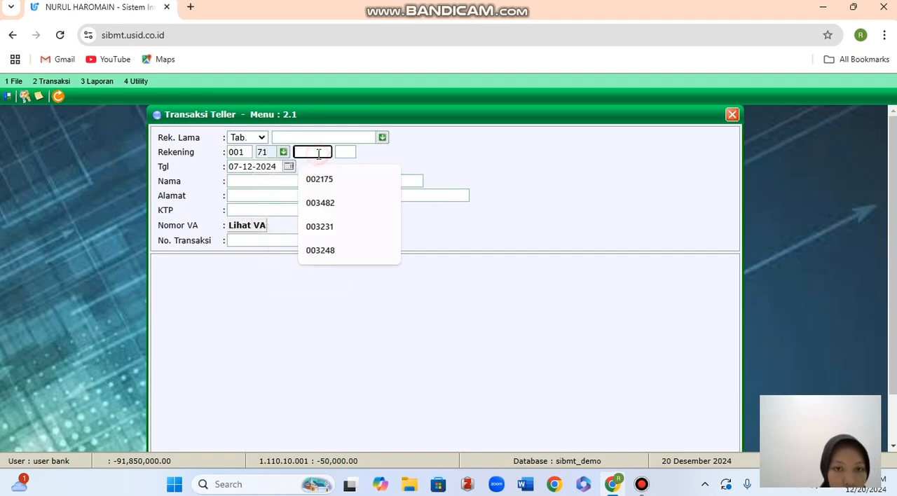
click(323, 208)
click(345, 152)
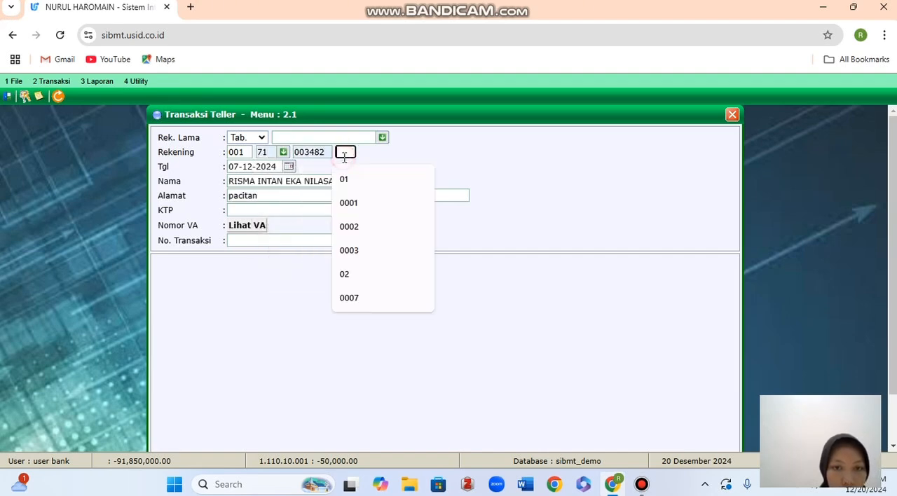
click(341, 180)
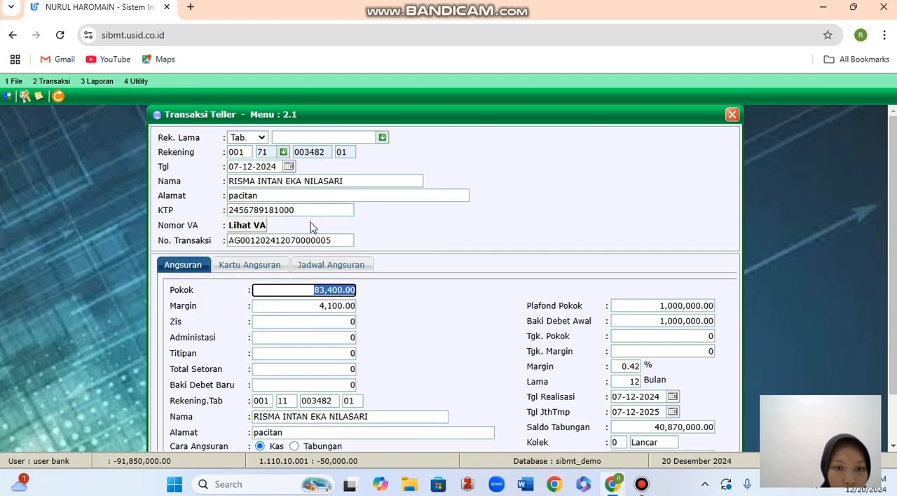
Set the installment's Cara Angsuran payment method to Tabungan.
scroll(373, 284, down, 1)
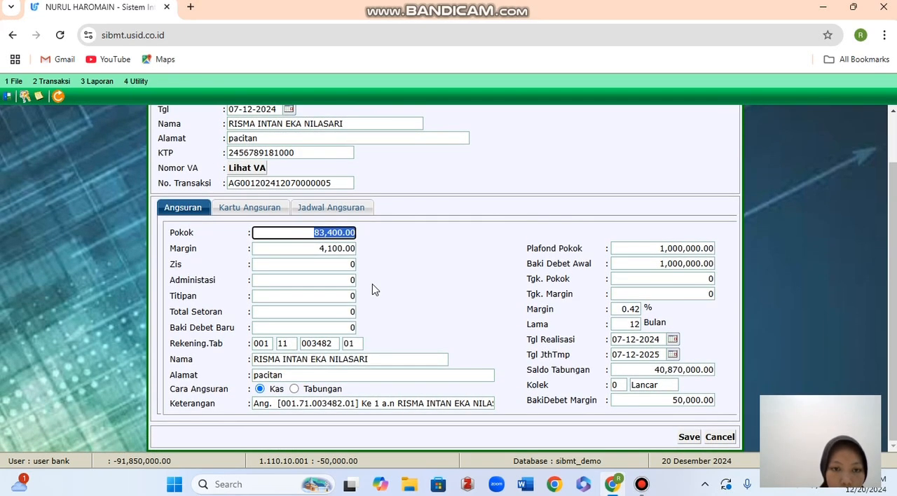
click(345, 264)
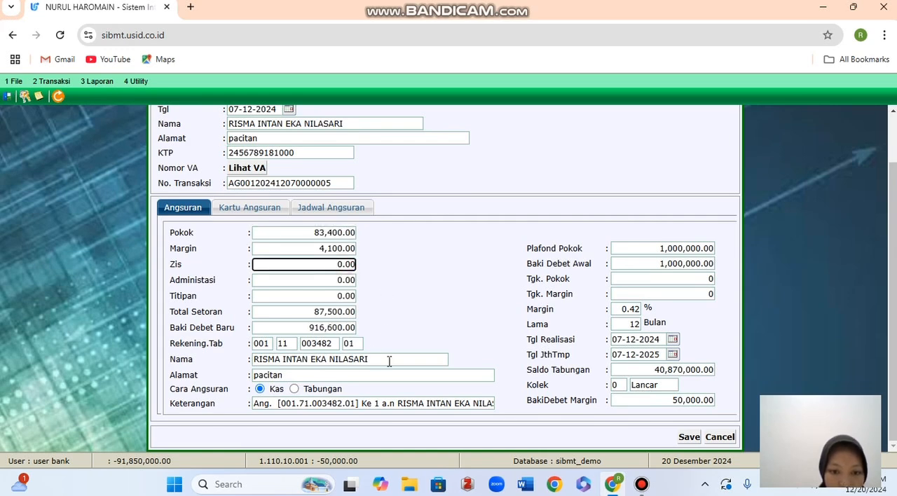
click(303, 386)
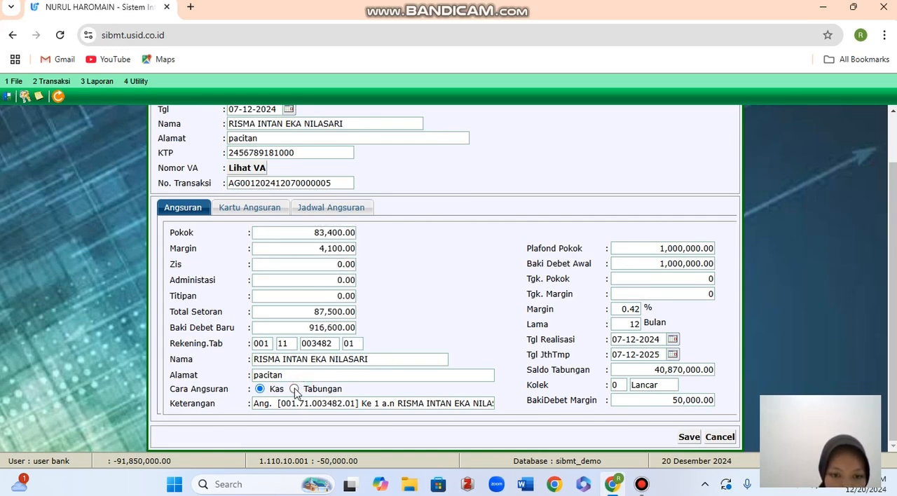
click(294, 390)
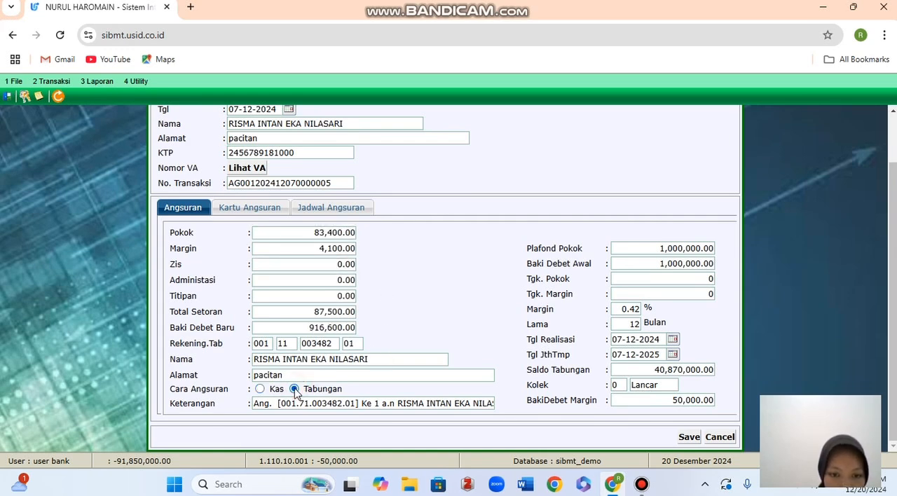
click(690, 278)
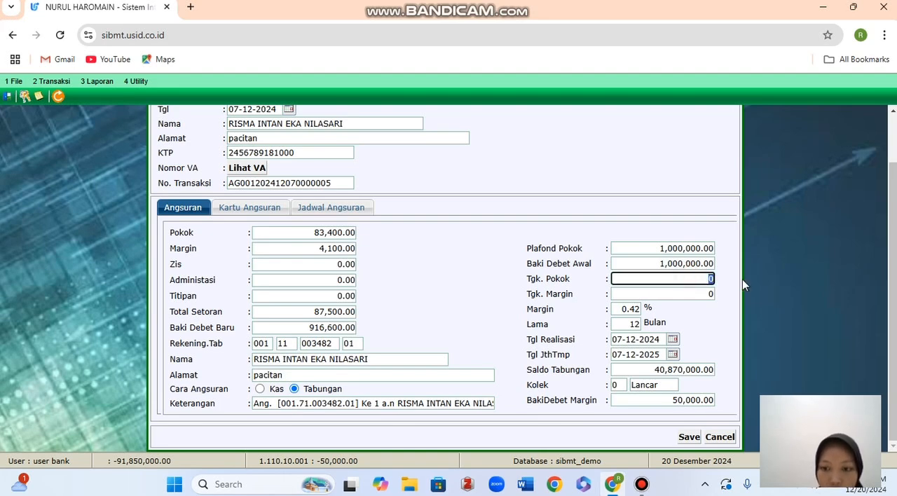
Check the financing's Kartu Angsuran and Jadwal Angsuran, then return to the Angsuran details.
click(256, 210)
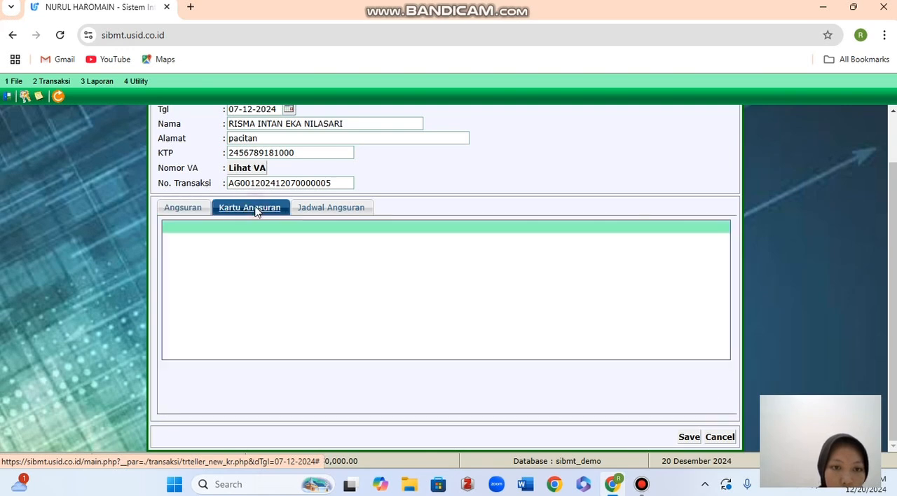
click(304, 209)
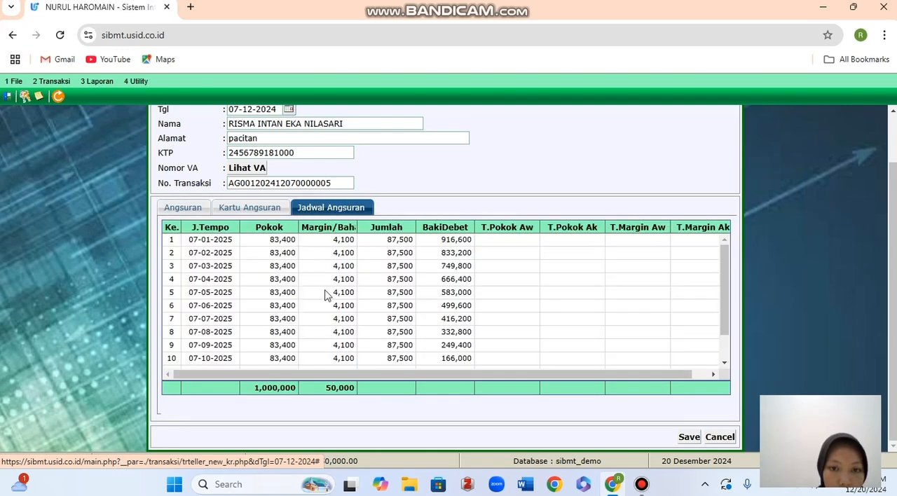
scroll(341, 314, down, 2)
scroll(341, 314, up, 2)
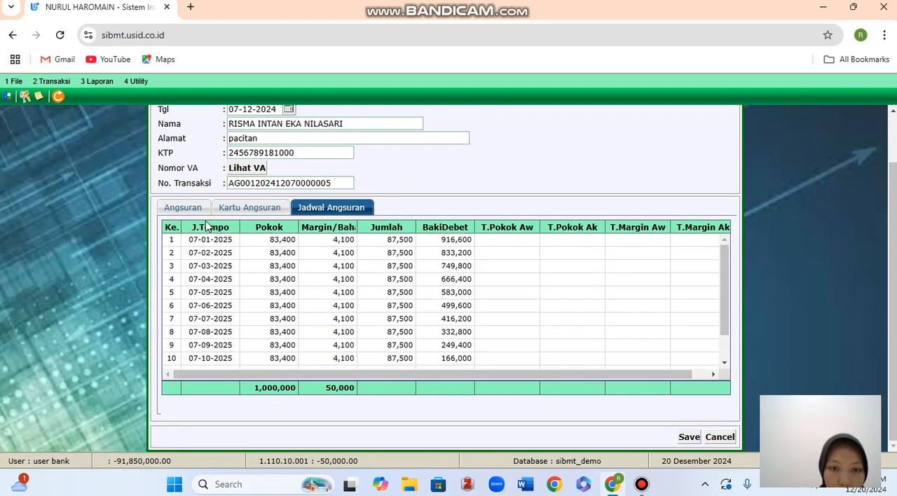
click(180, 209)
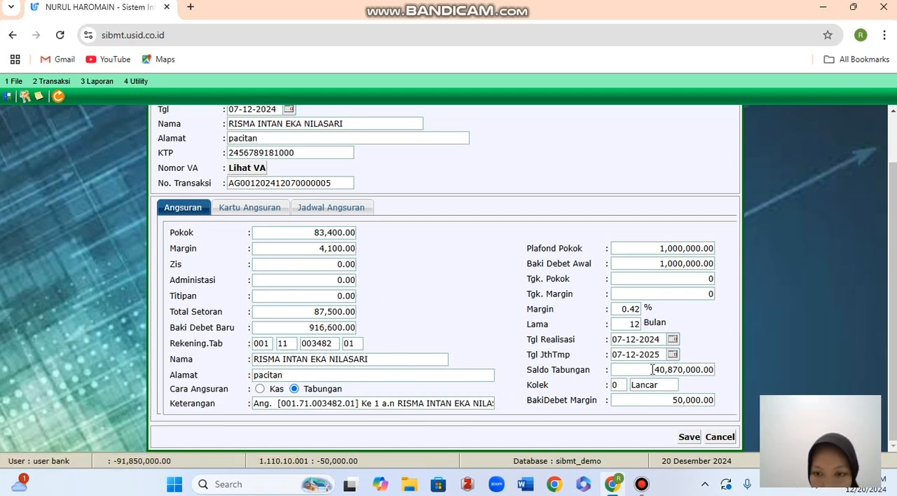
Set the installment's Administasi fee to 10,000.
click(339, 279)
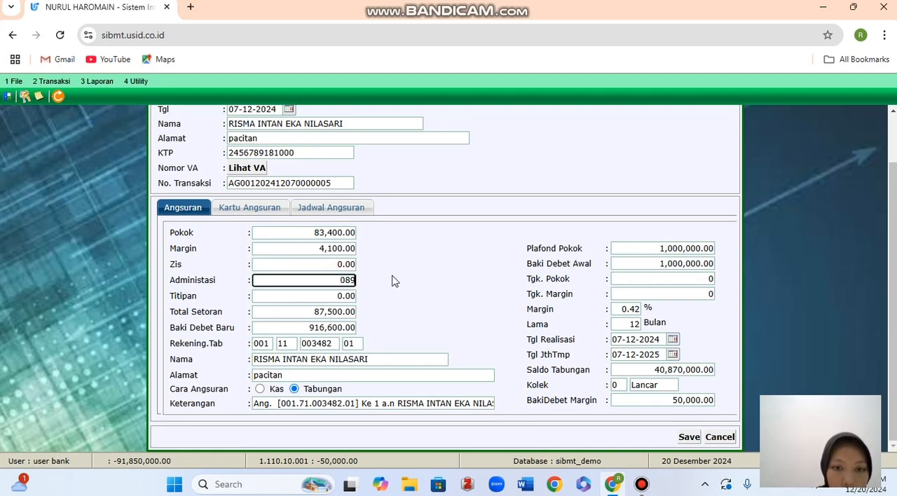
text(0)
key(BackSpace)
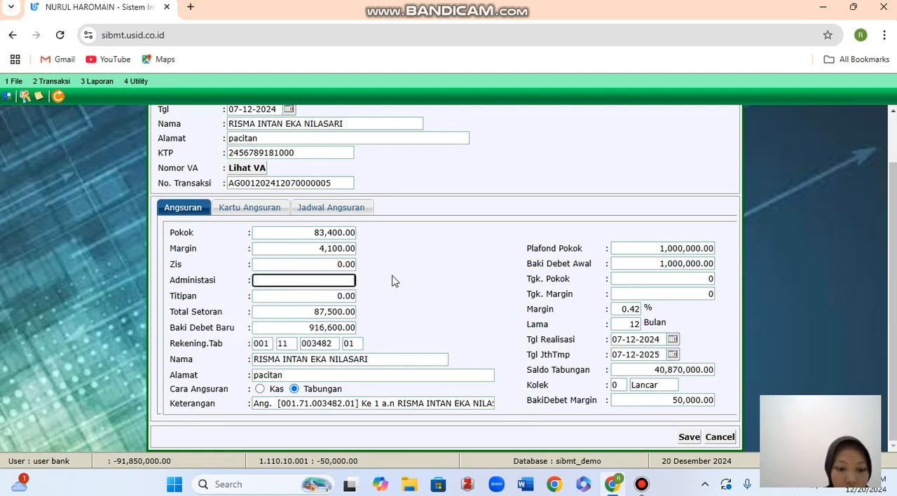
text(10000)
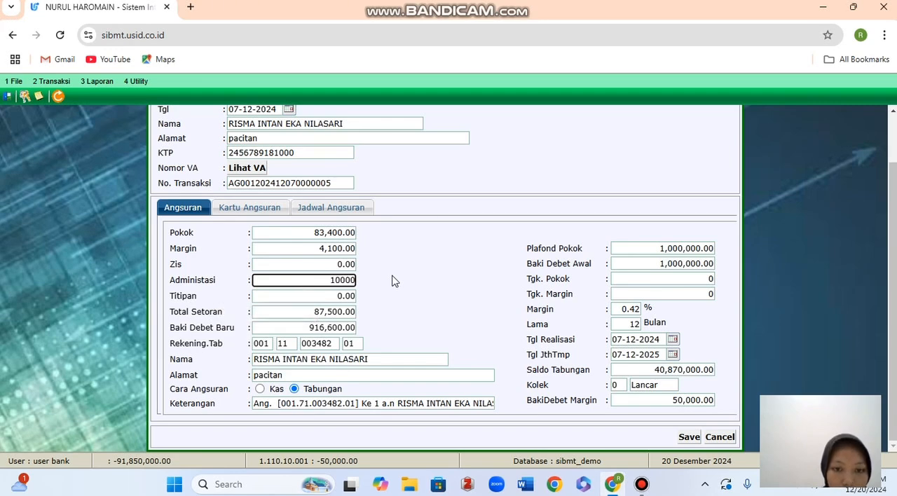
click(393, 281)
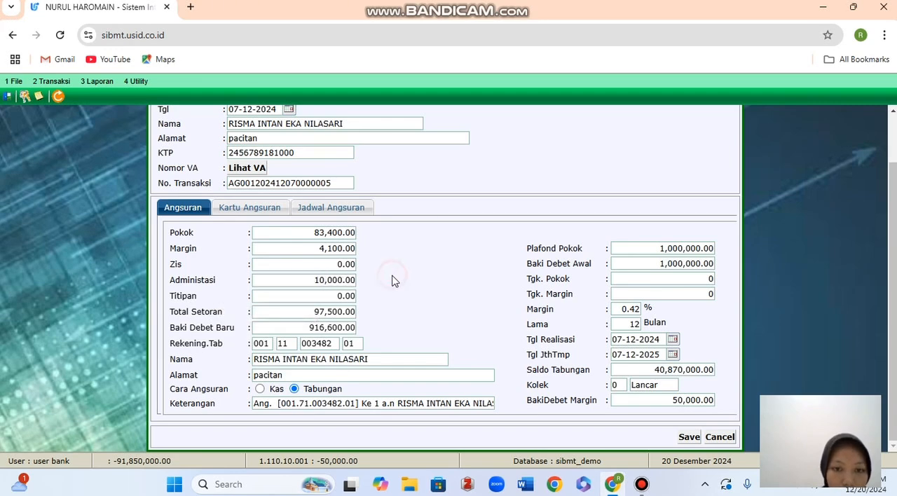
Set the installment's Zis and Titipan amounts to 10,000 each.
click(315, 265)
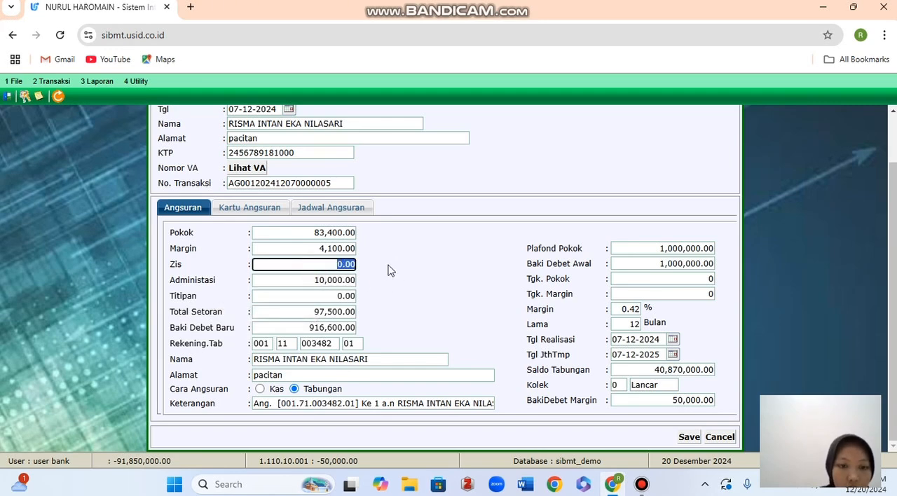
text(1)
text(0000)
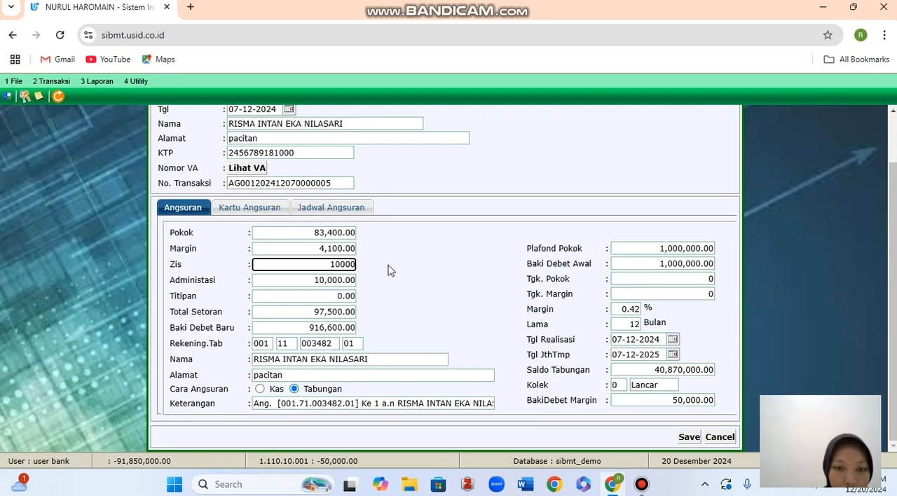
click(390, 271)
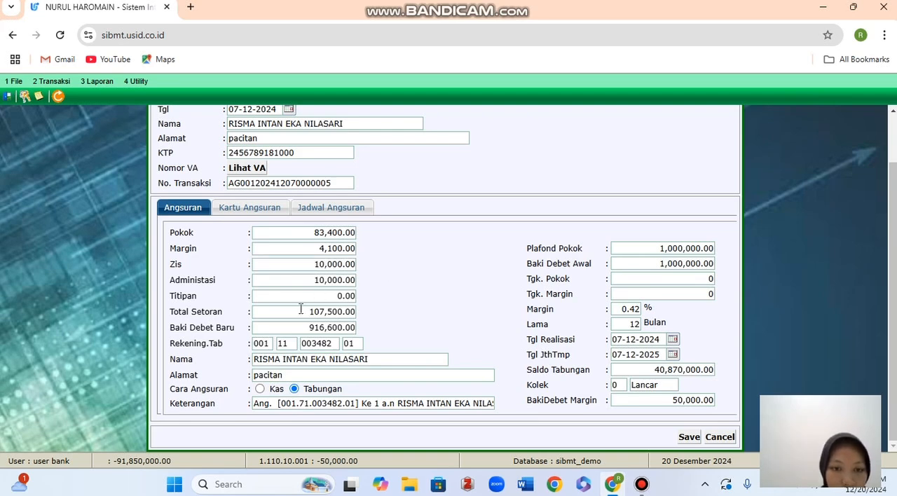
click(327, 297)
text(100000)
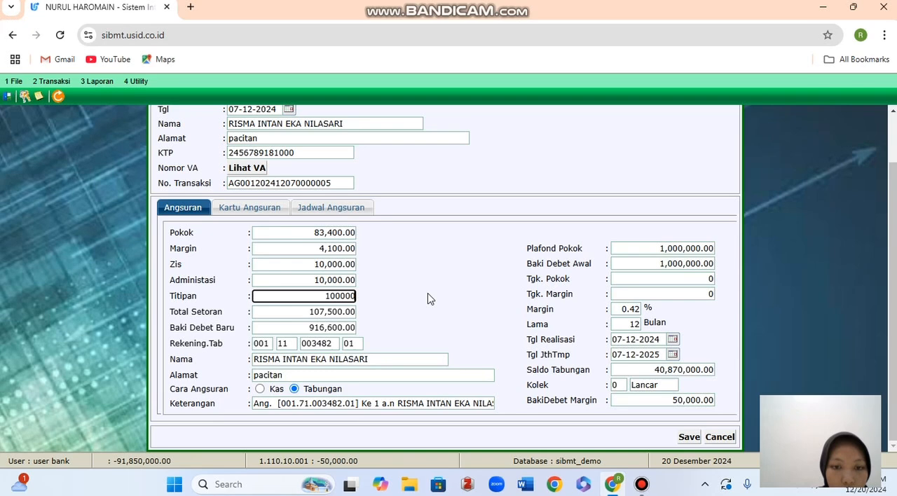
key(BackSpace)
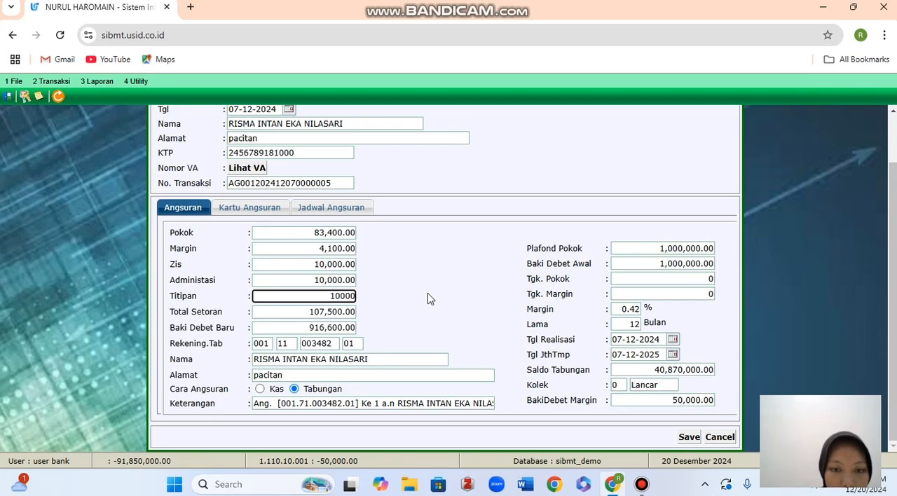
click(428, 295)
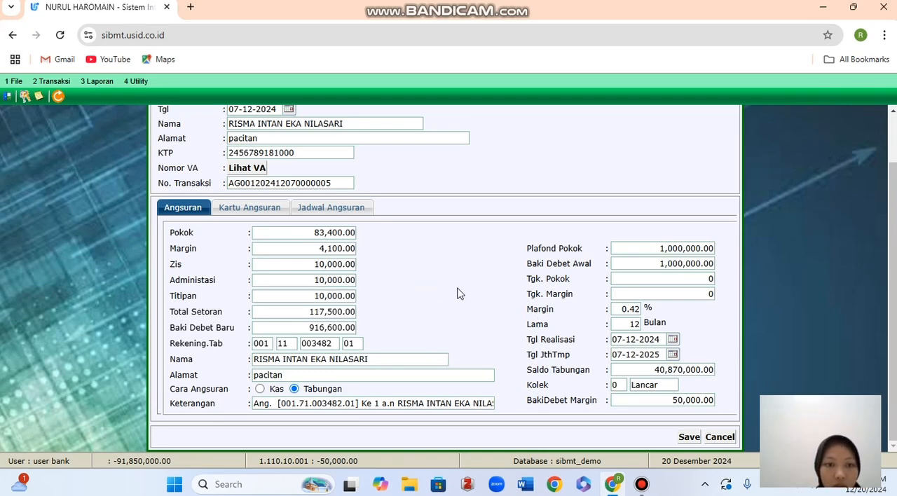
Save the Angsuran transaction, decline printing the validation and the installment book, and close the Transaksi Teller form.
scroll(458, 293, up, 2)
scroll(457, 293, down, 1)
scroll(458, 293, up, 1)
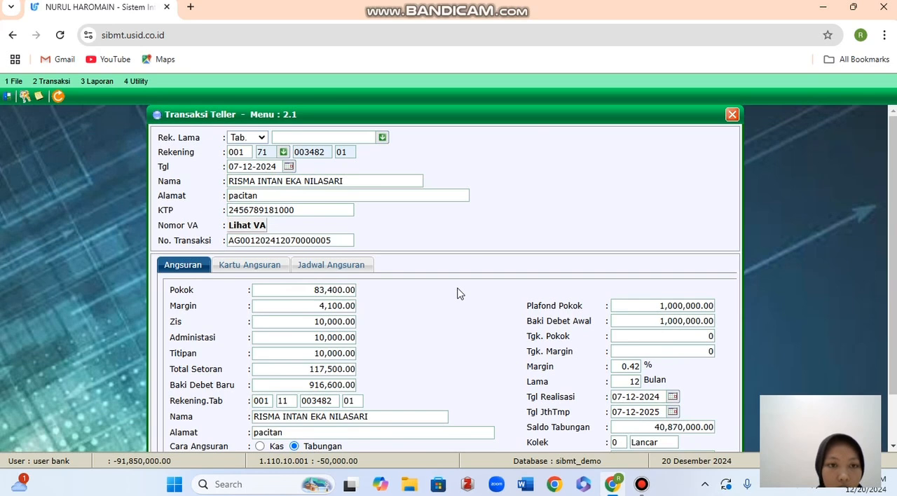
scroll(503, 304, down, 2)
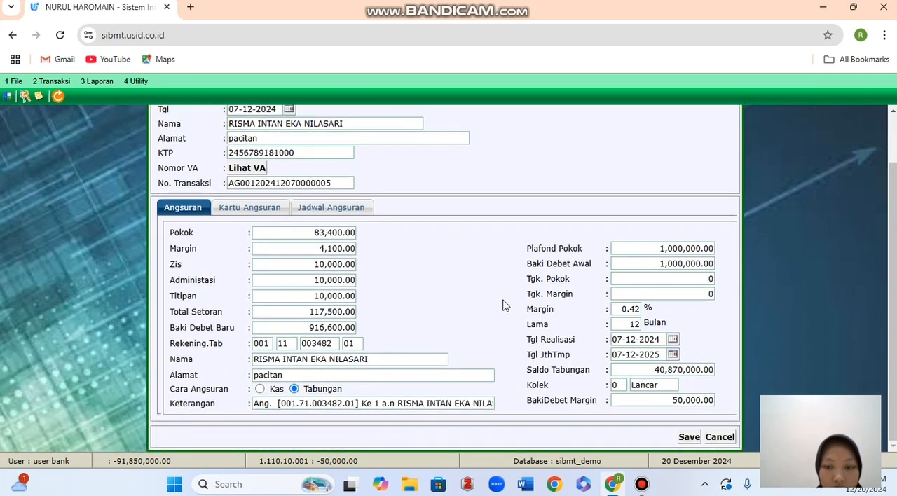
click(685, 438)
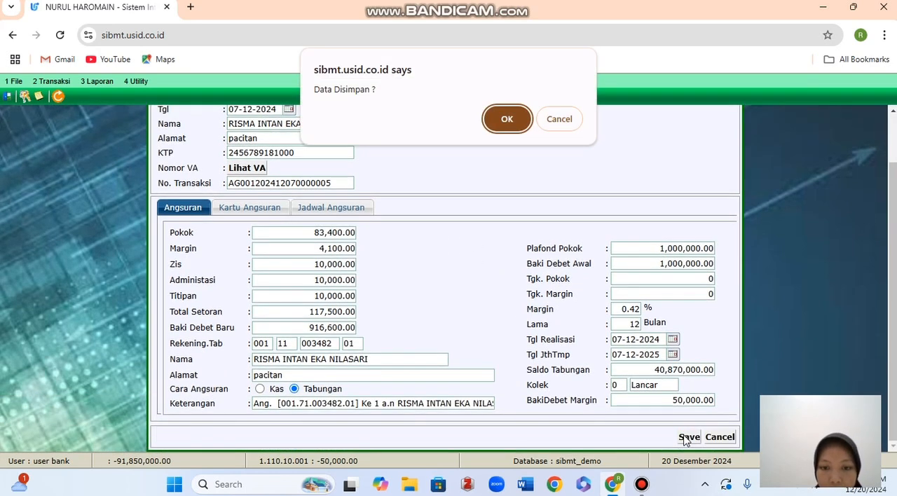
click(509, 117)
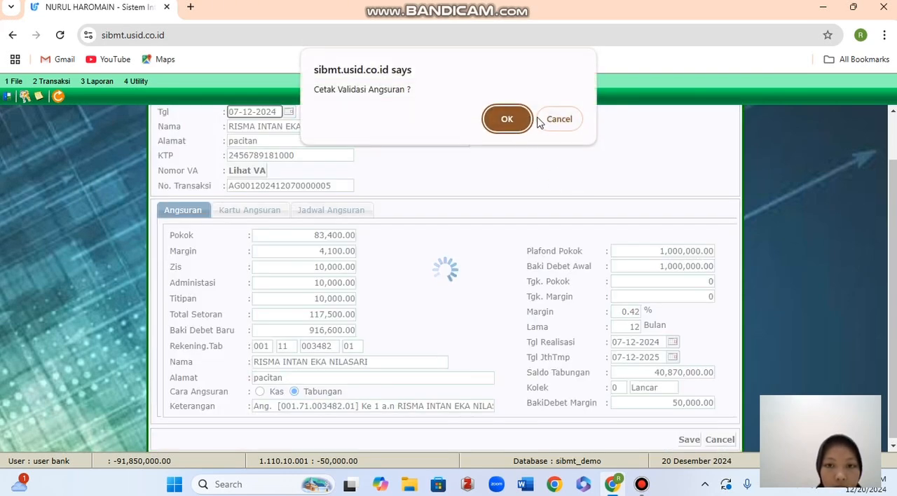
click(541, 121)
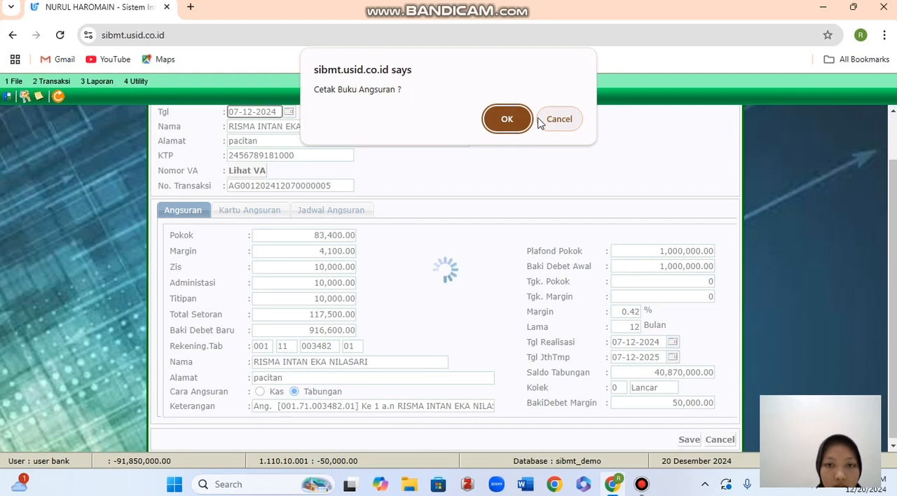
click(561, 120)
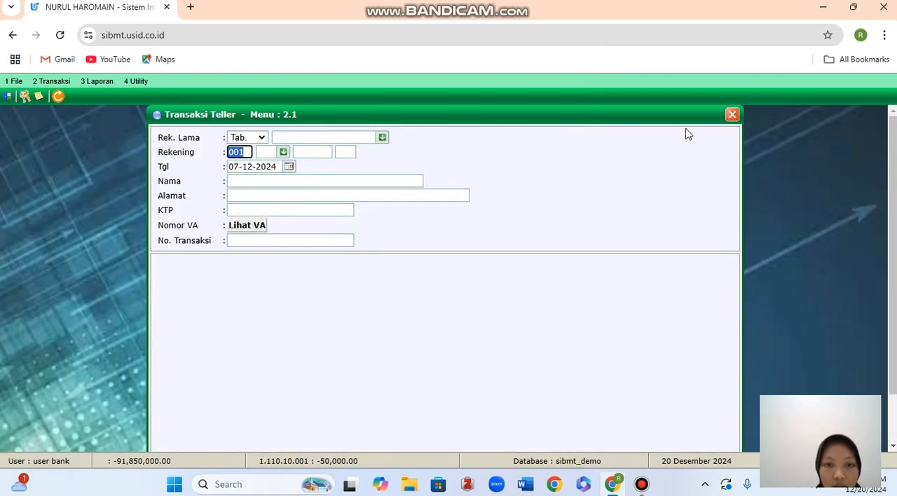
click(732, 117)
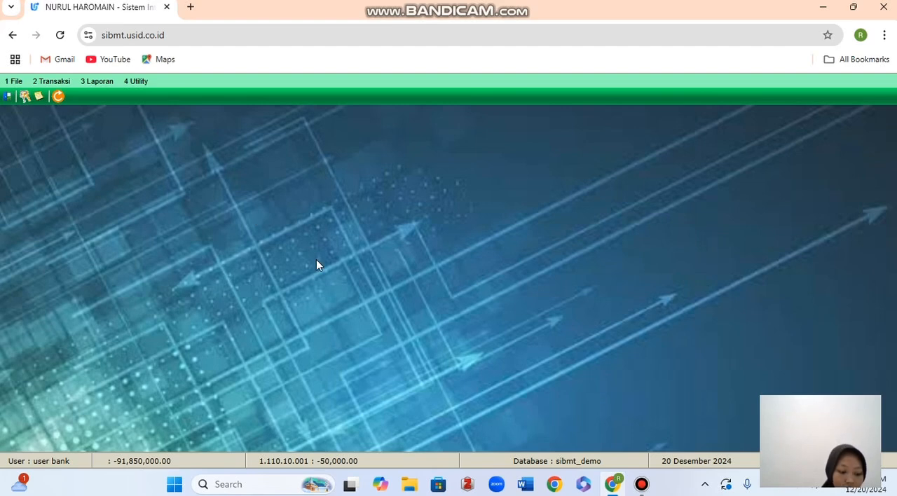